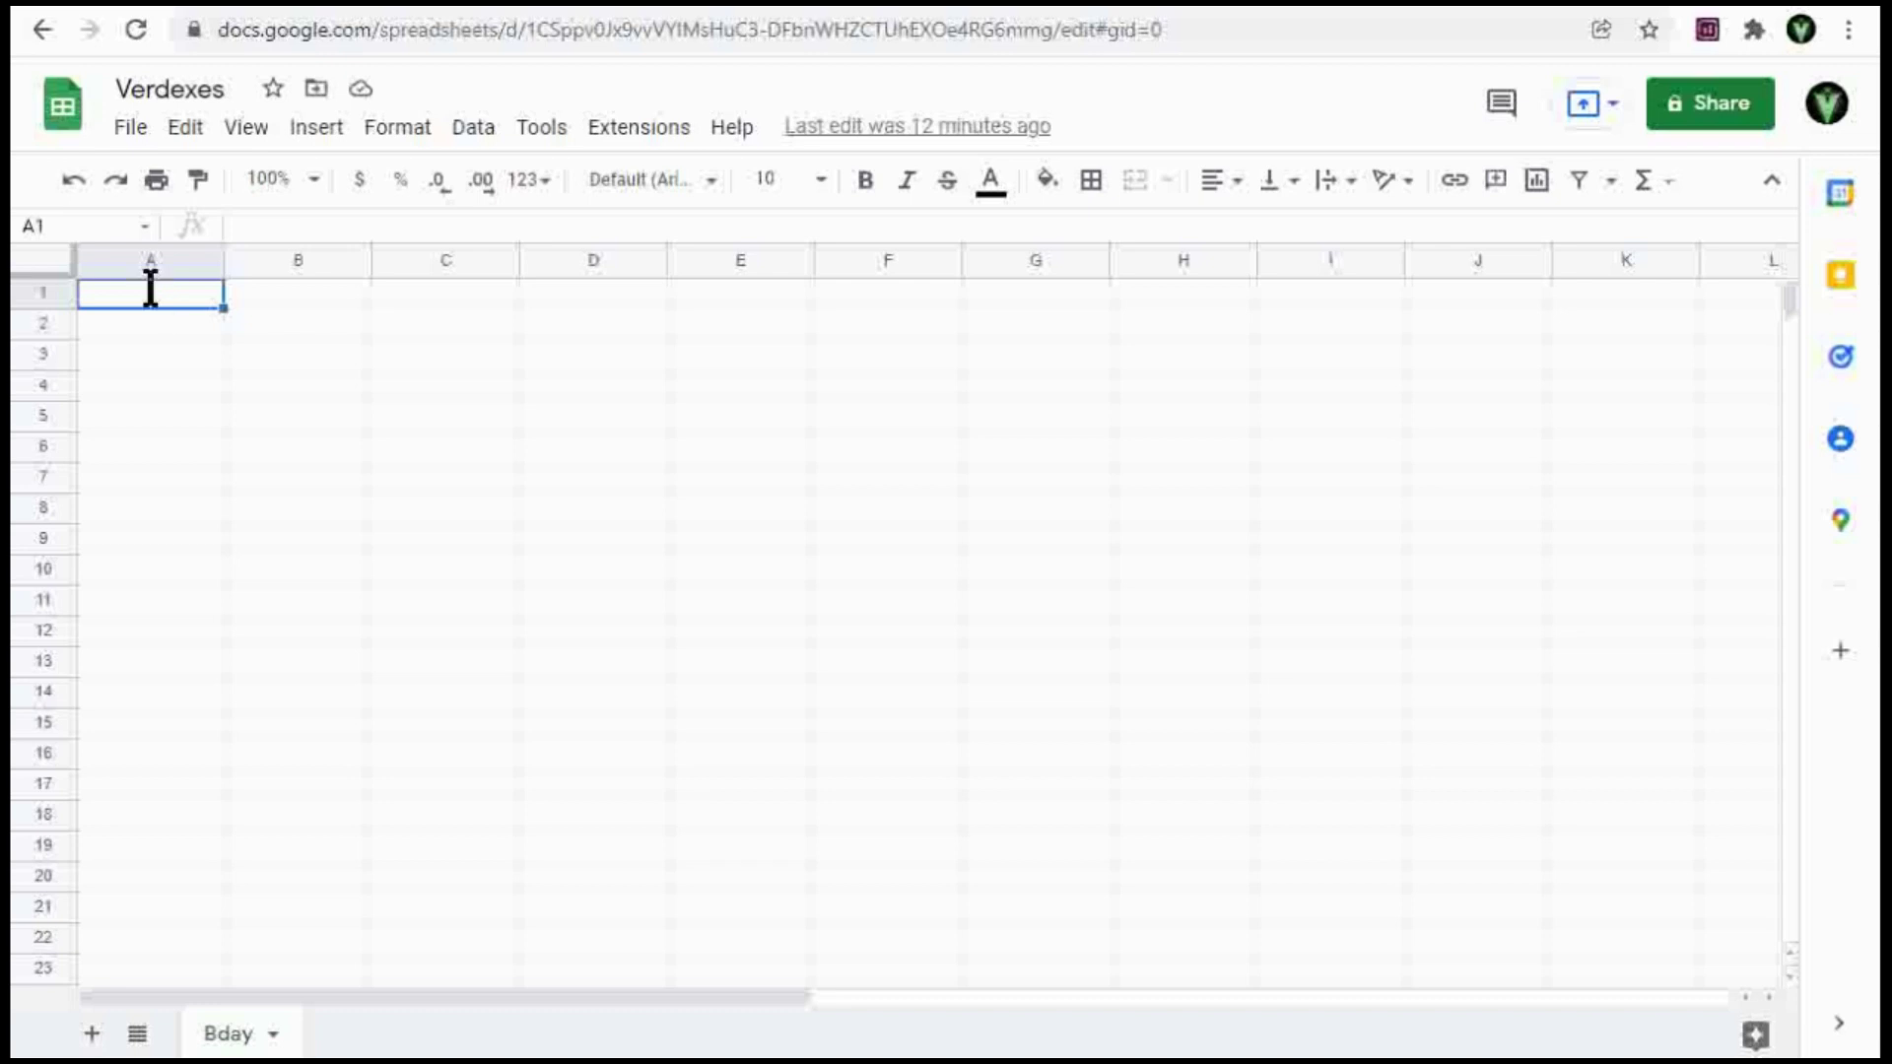
Enter the headers Name, Birthdate and Age in A1:C1.
text(Name)
key(Tab)
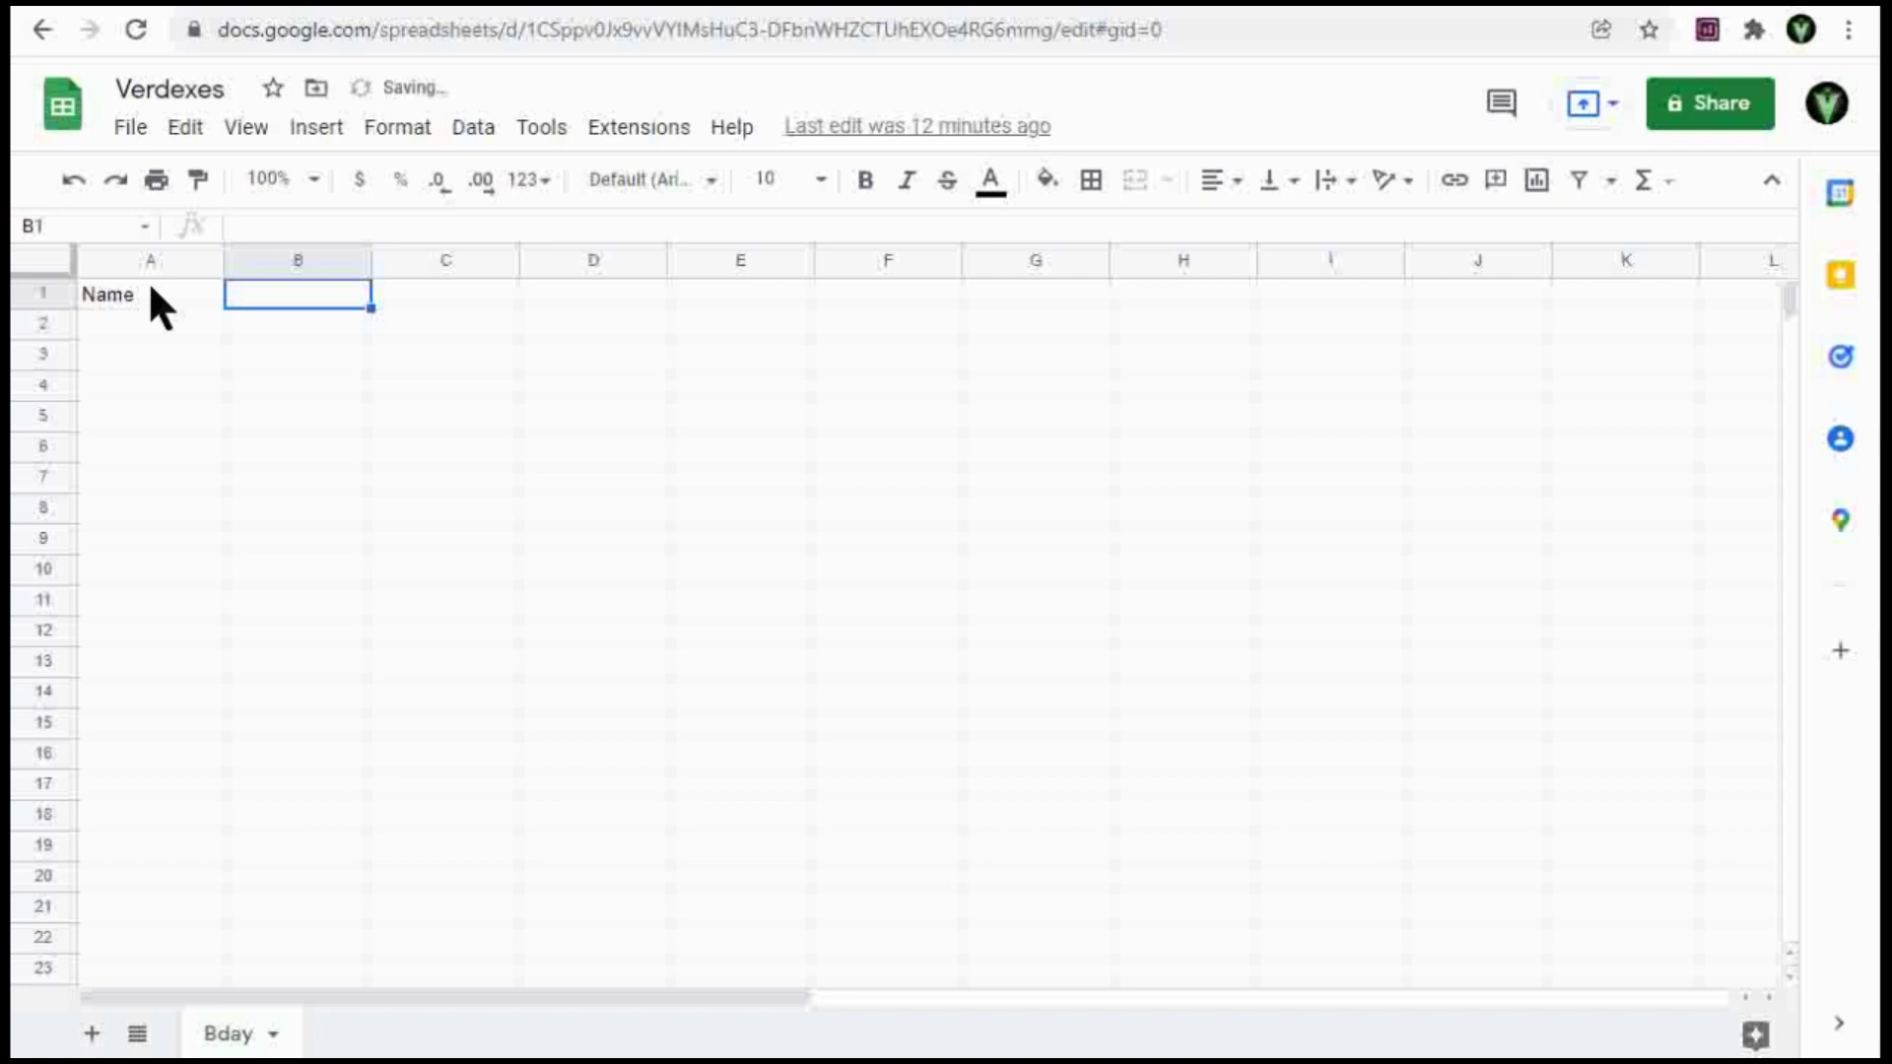
text(Birthdate)
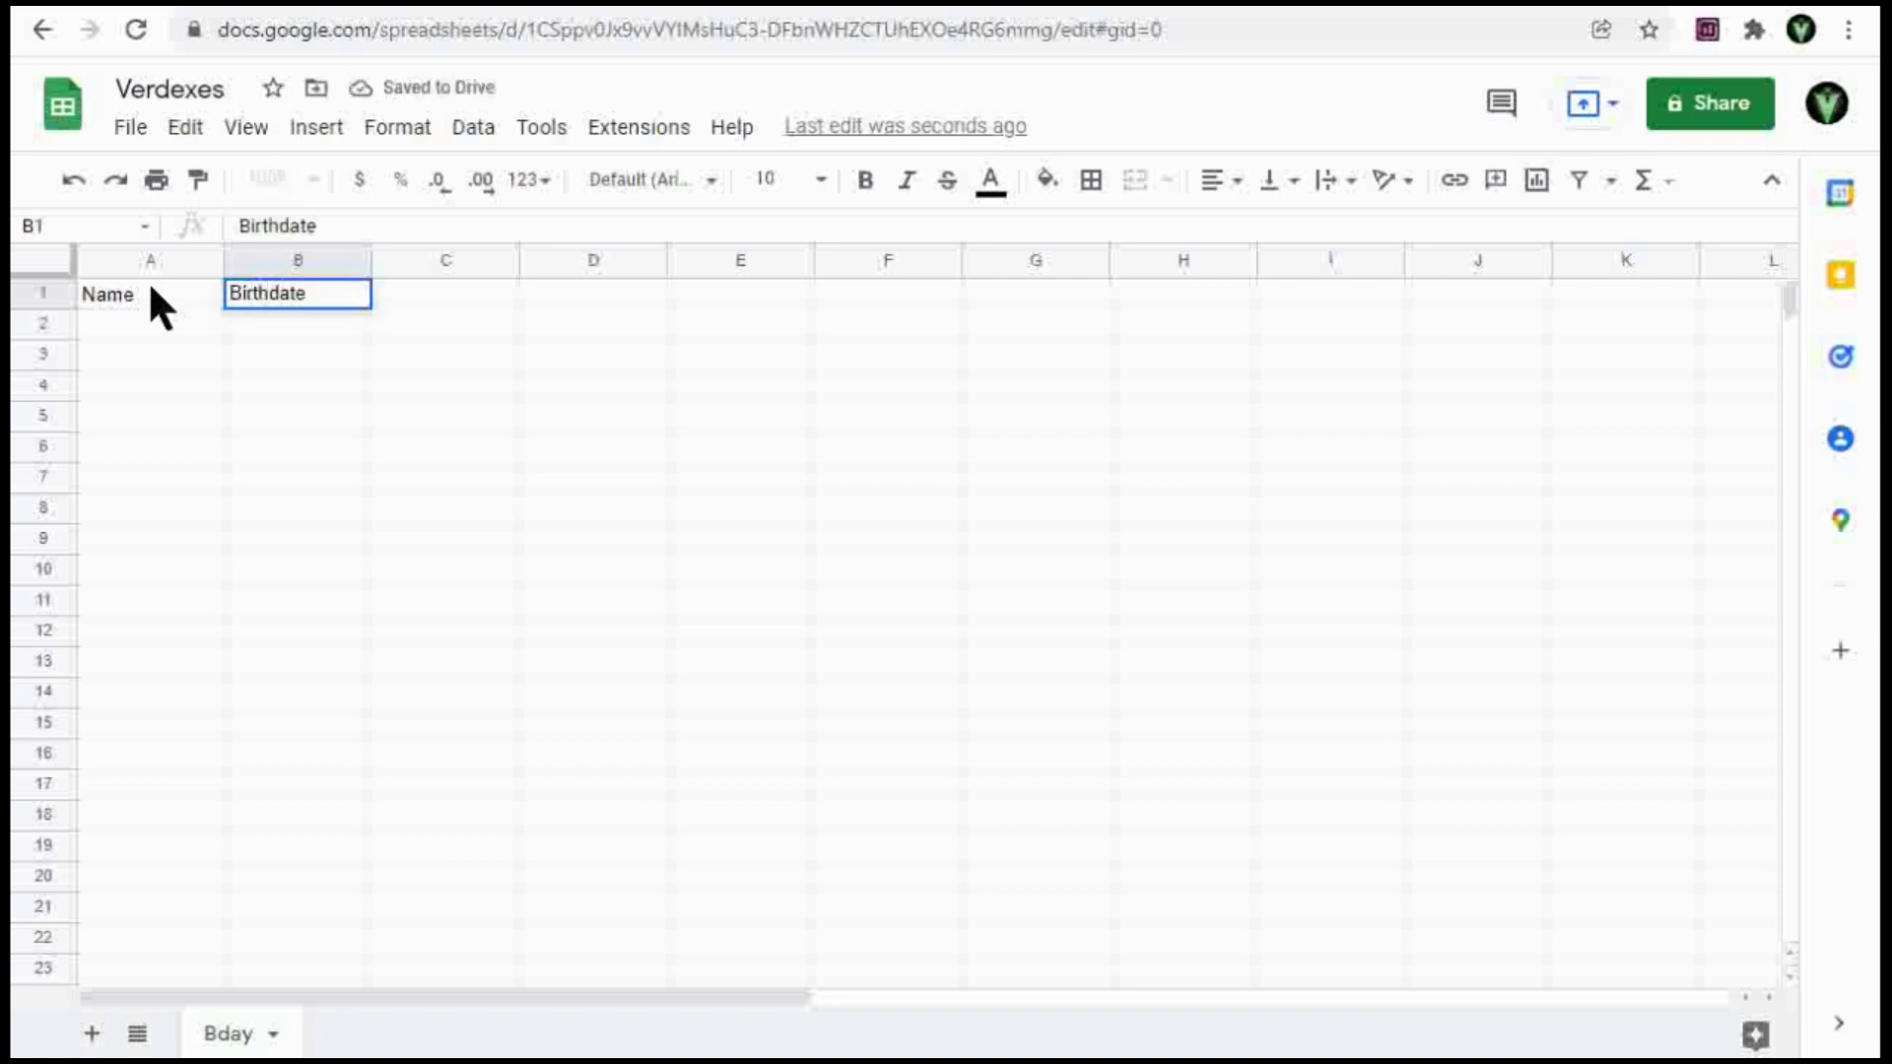
key(Tab)
text(Age)
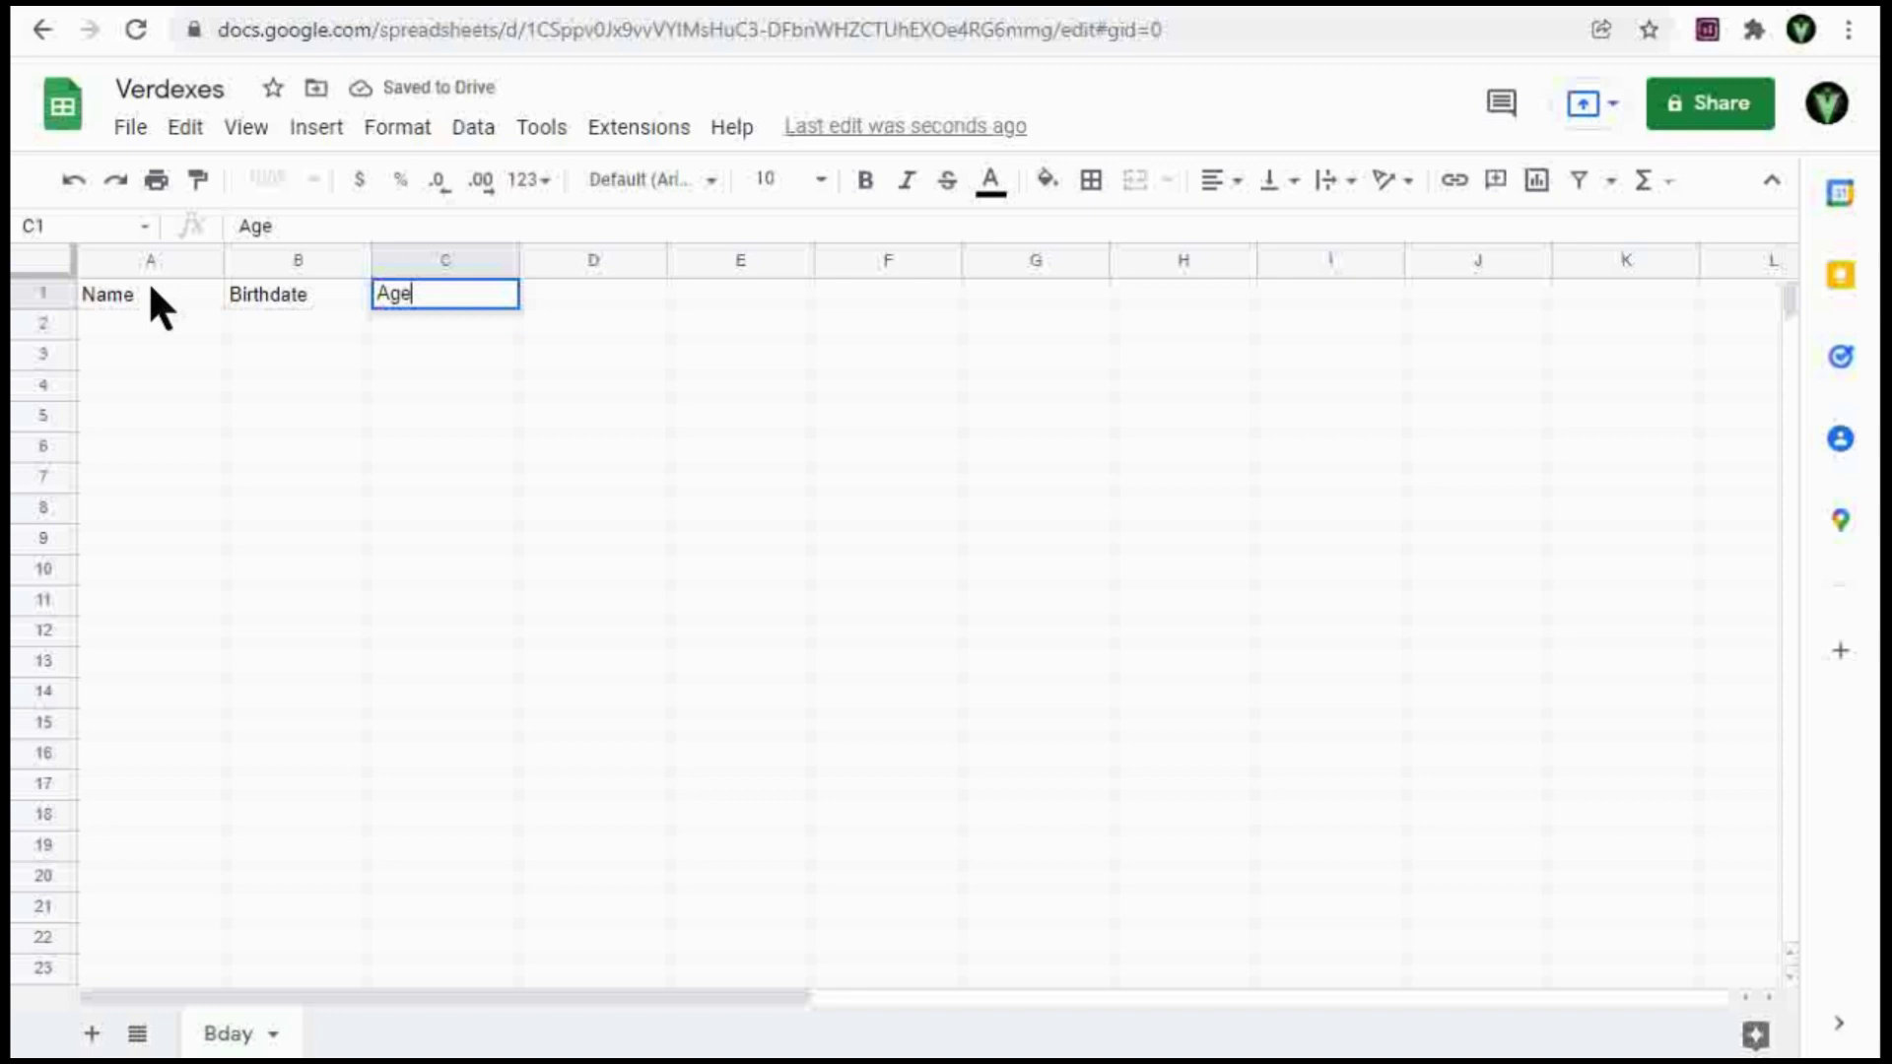
key(Tab)
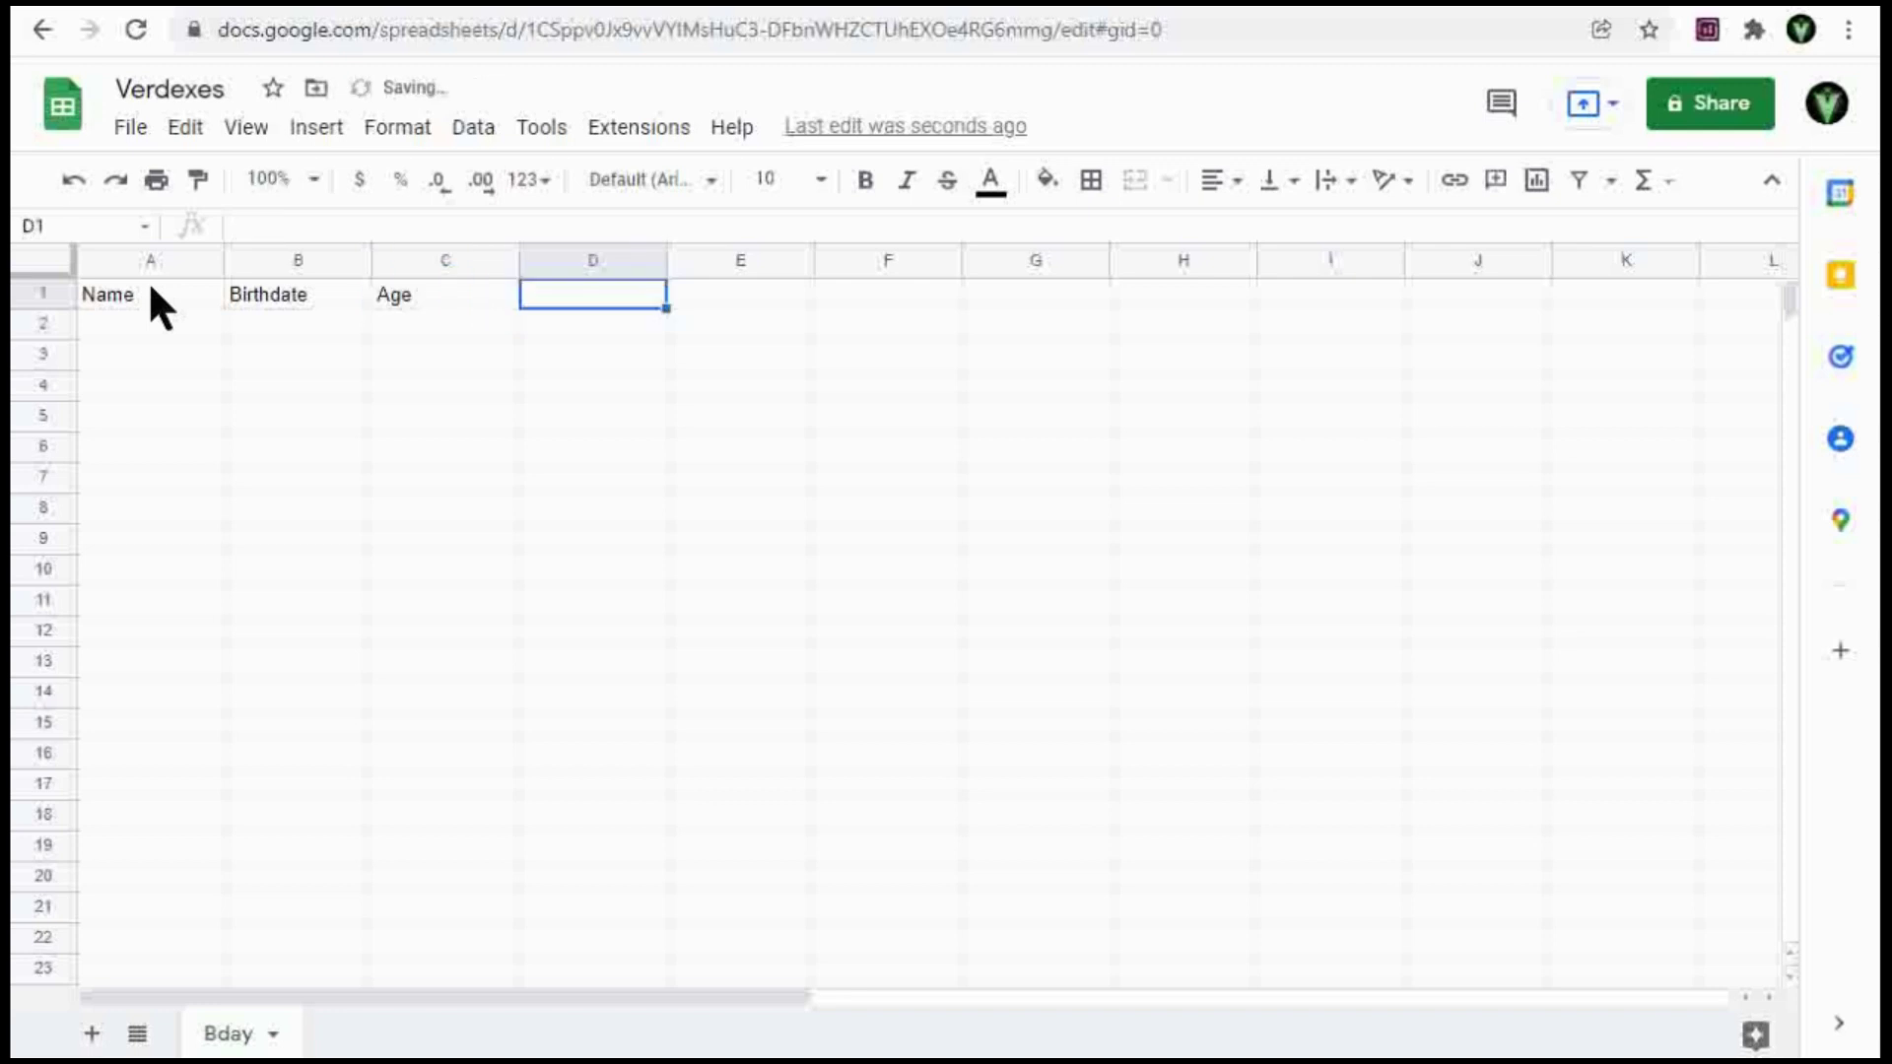
Leave D1 blank and add the headers Next Birthday in E1 and Birthday Month in F1.
key(Tab)
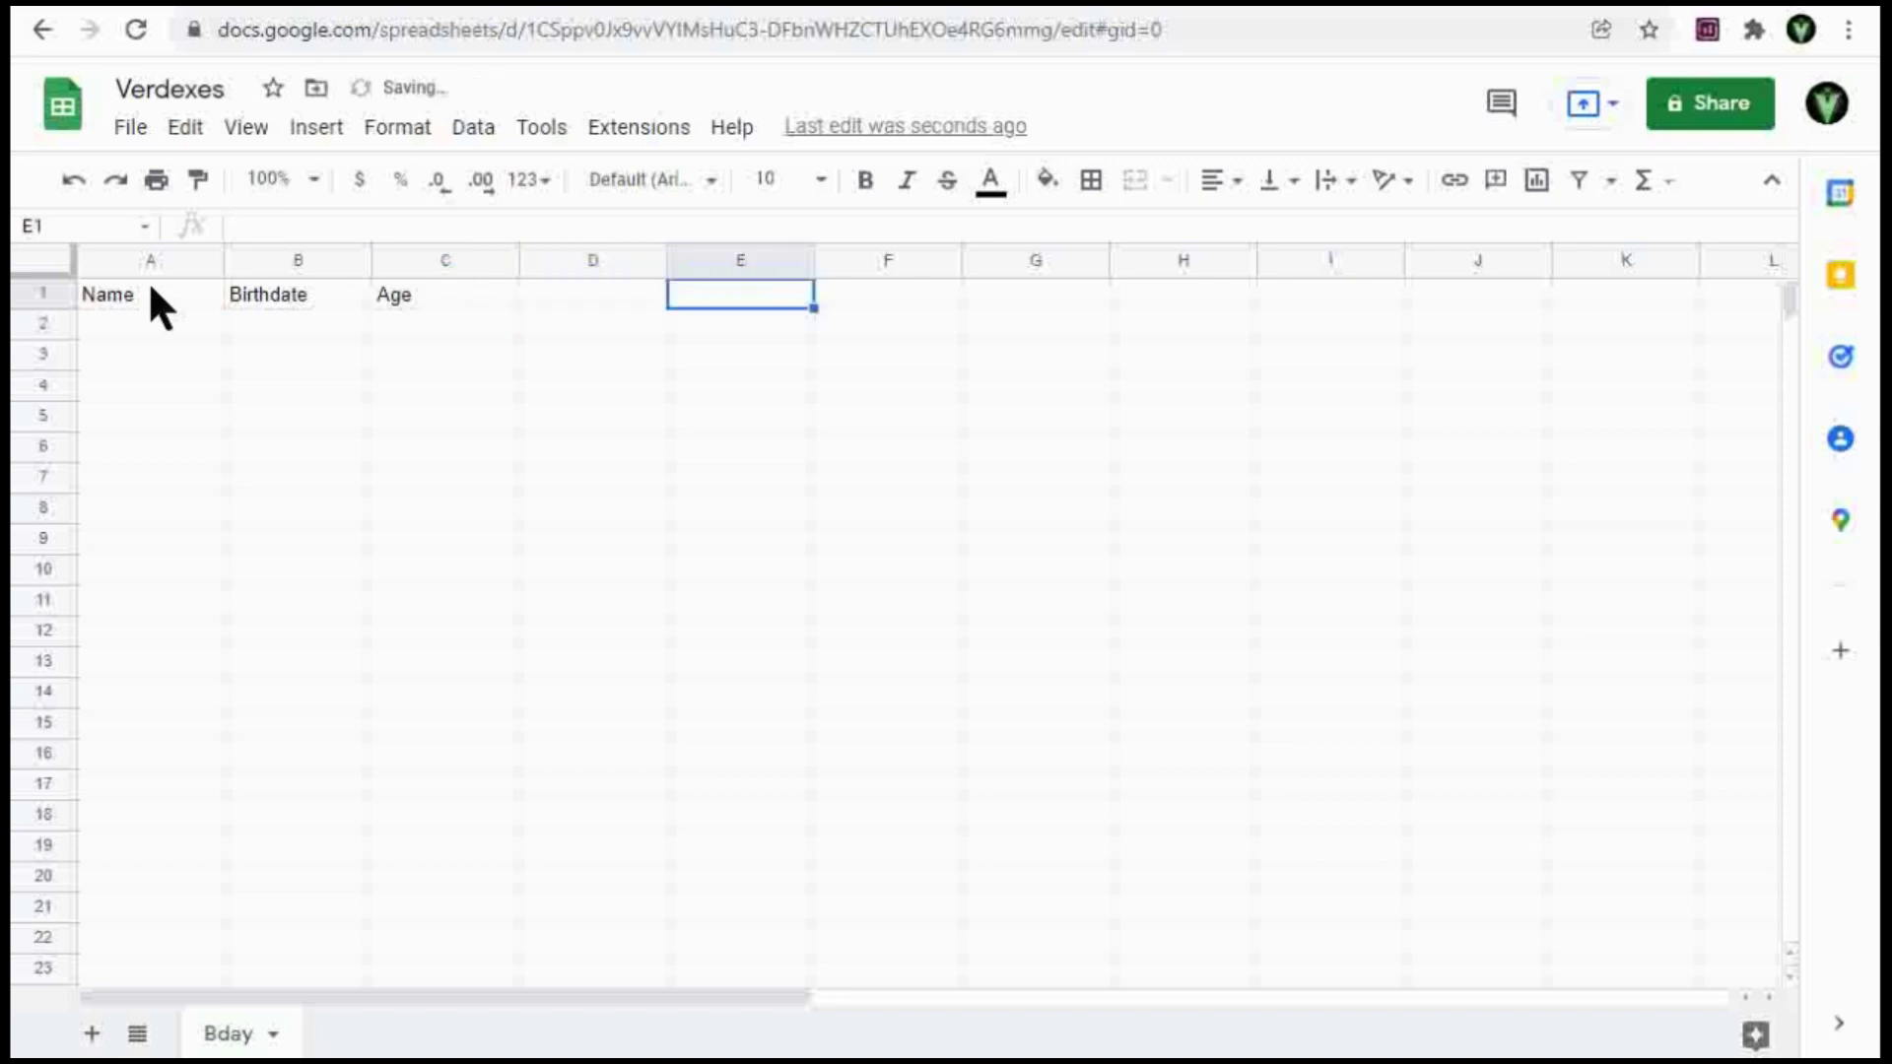
text(Next)
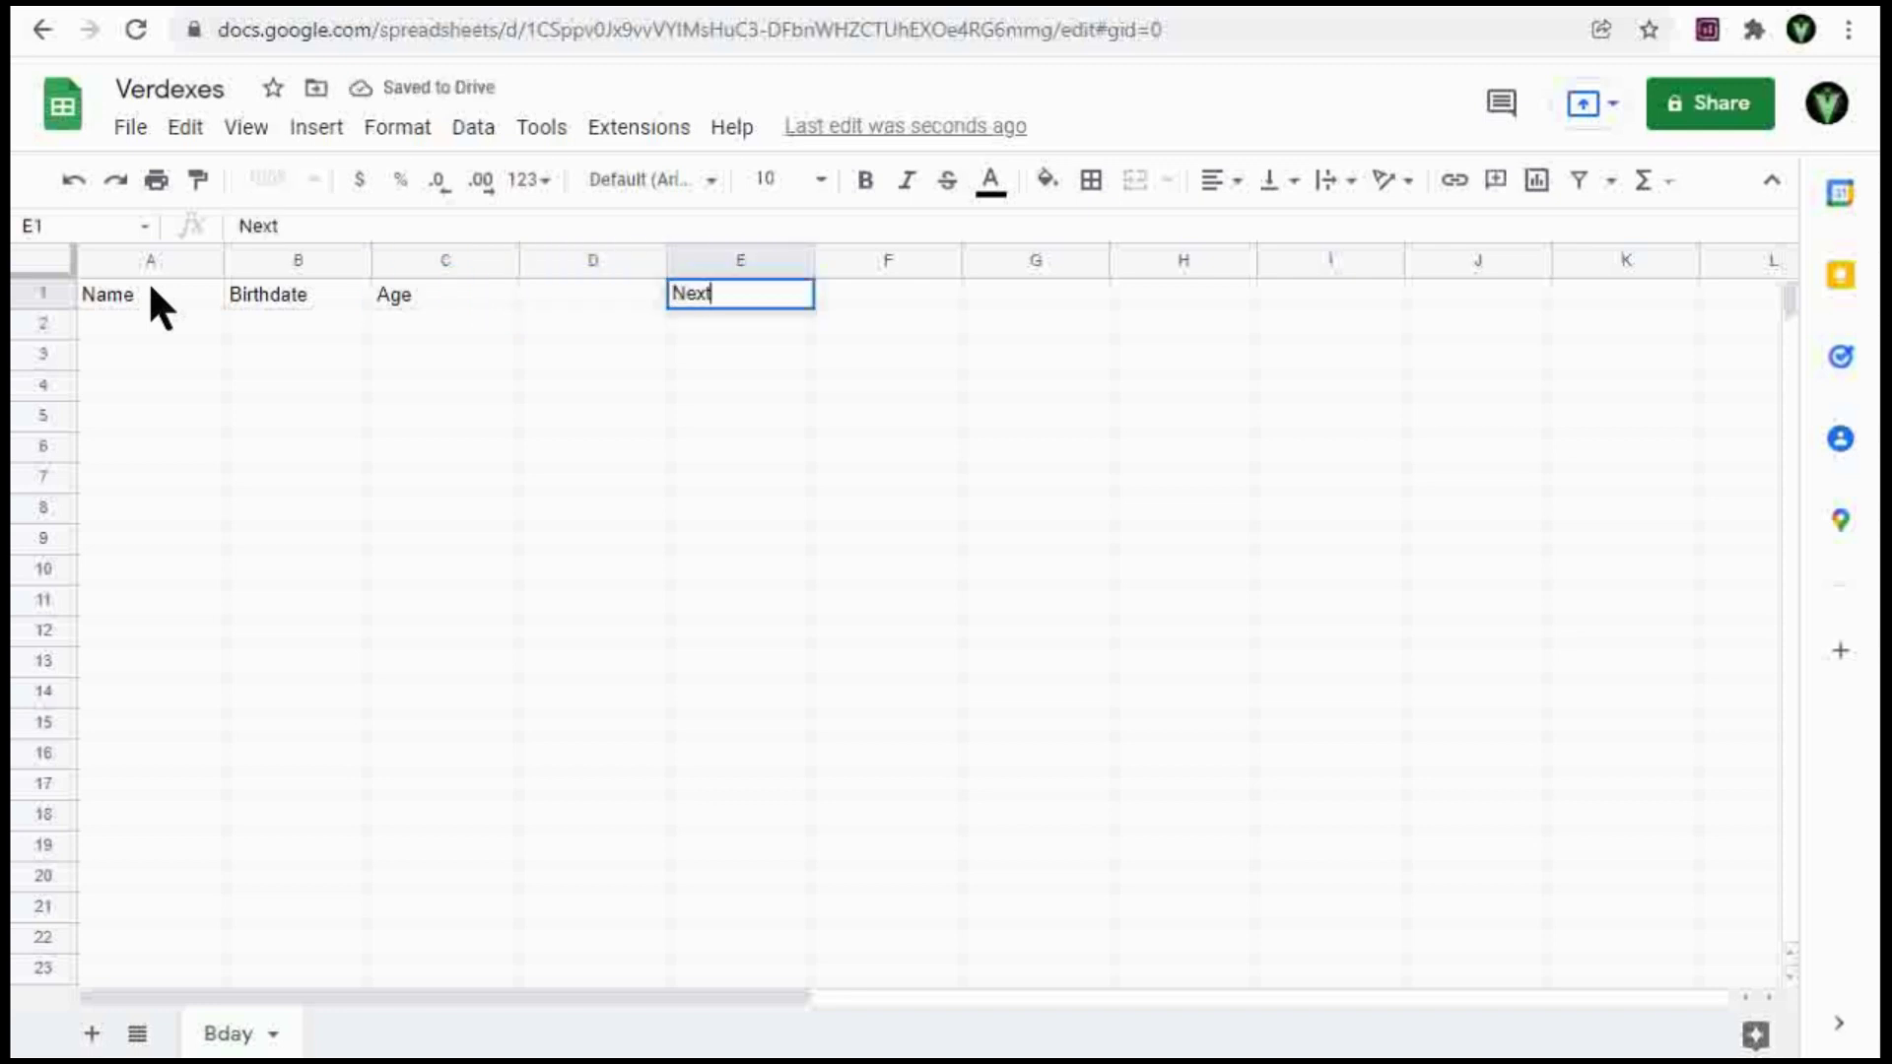
text( Birthday)
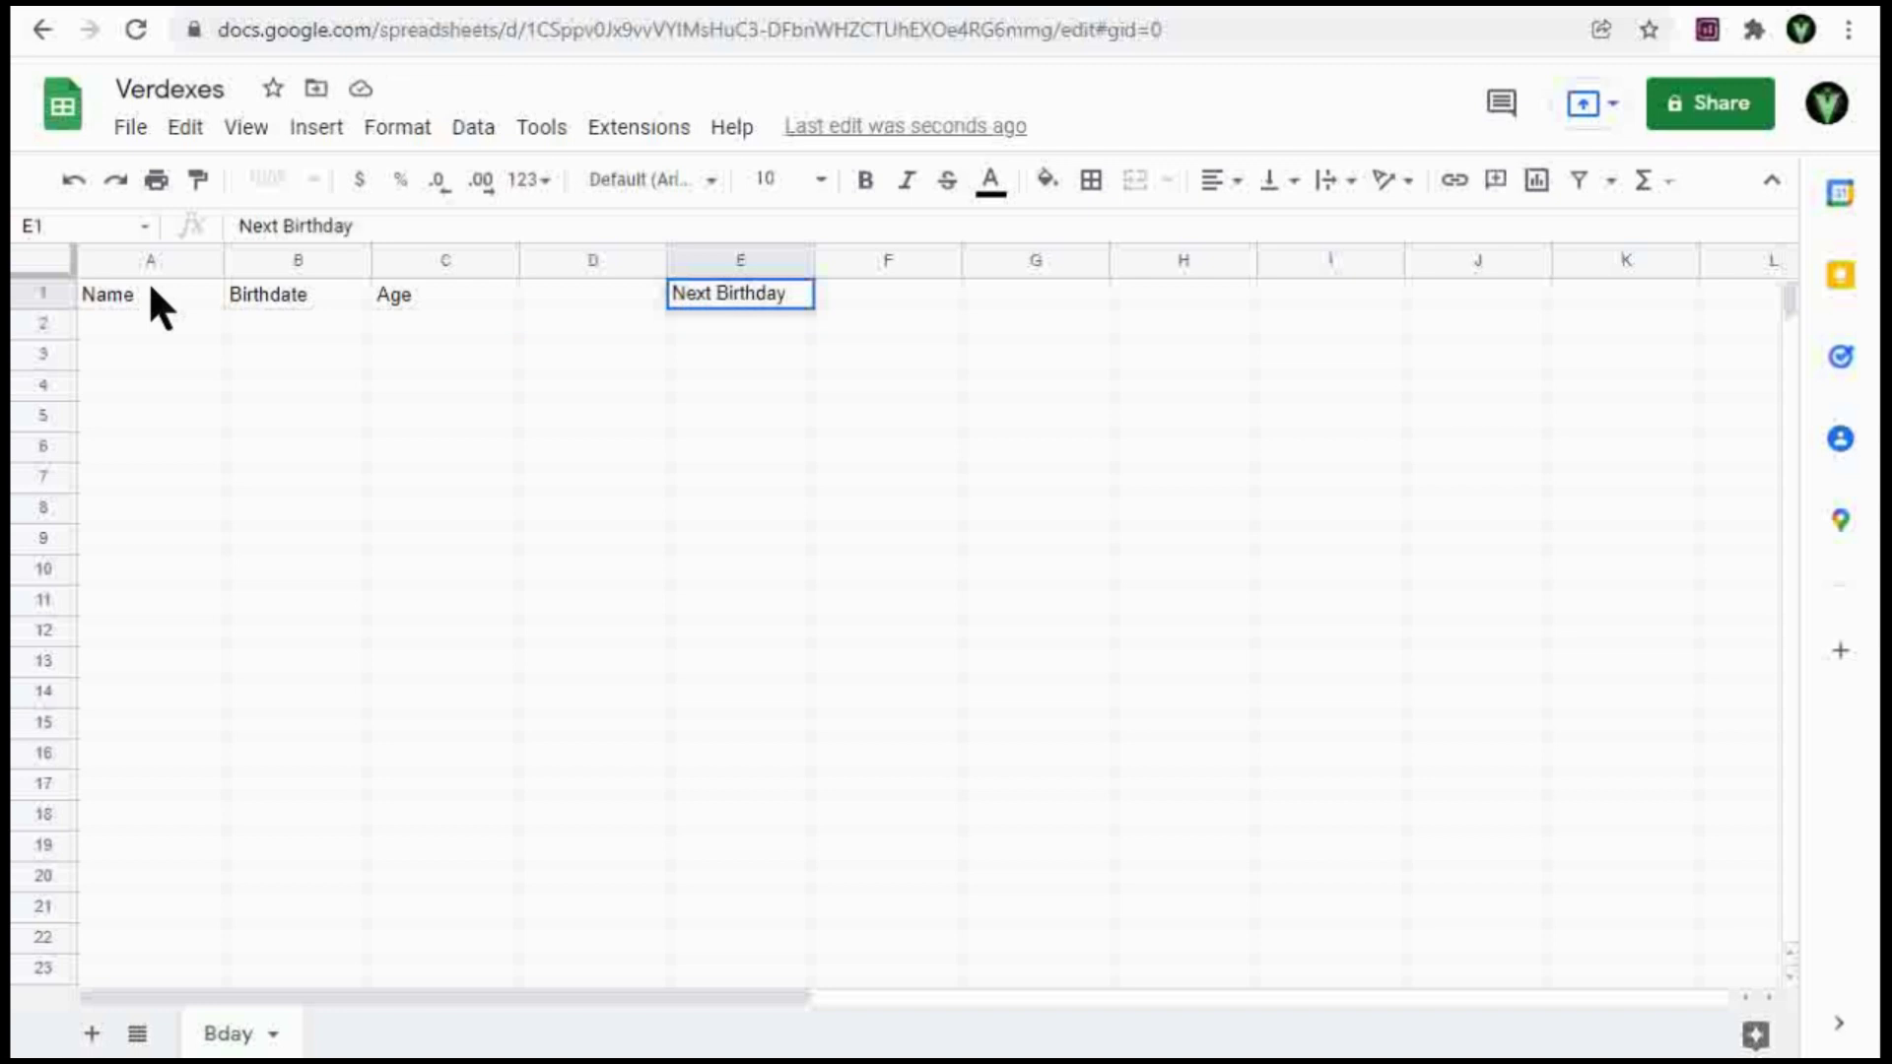
key(Tab)
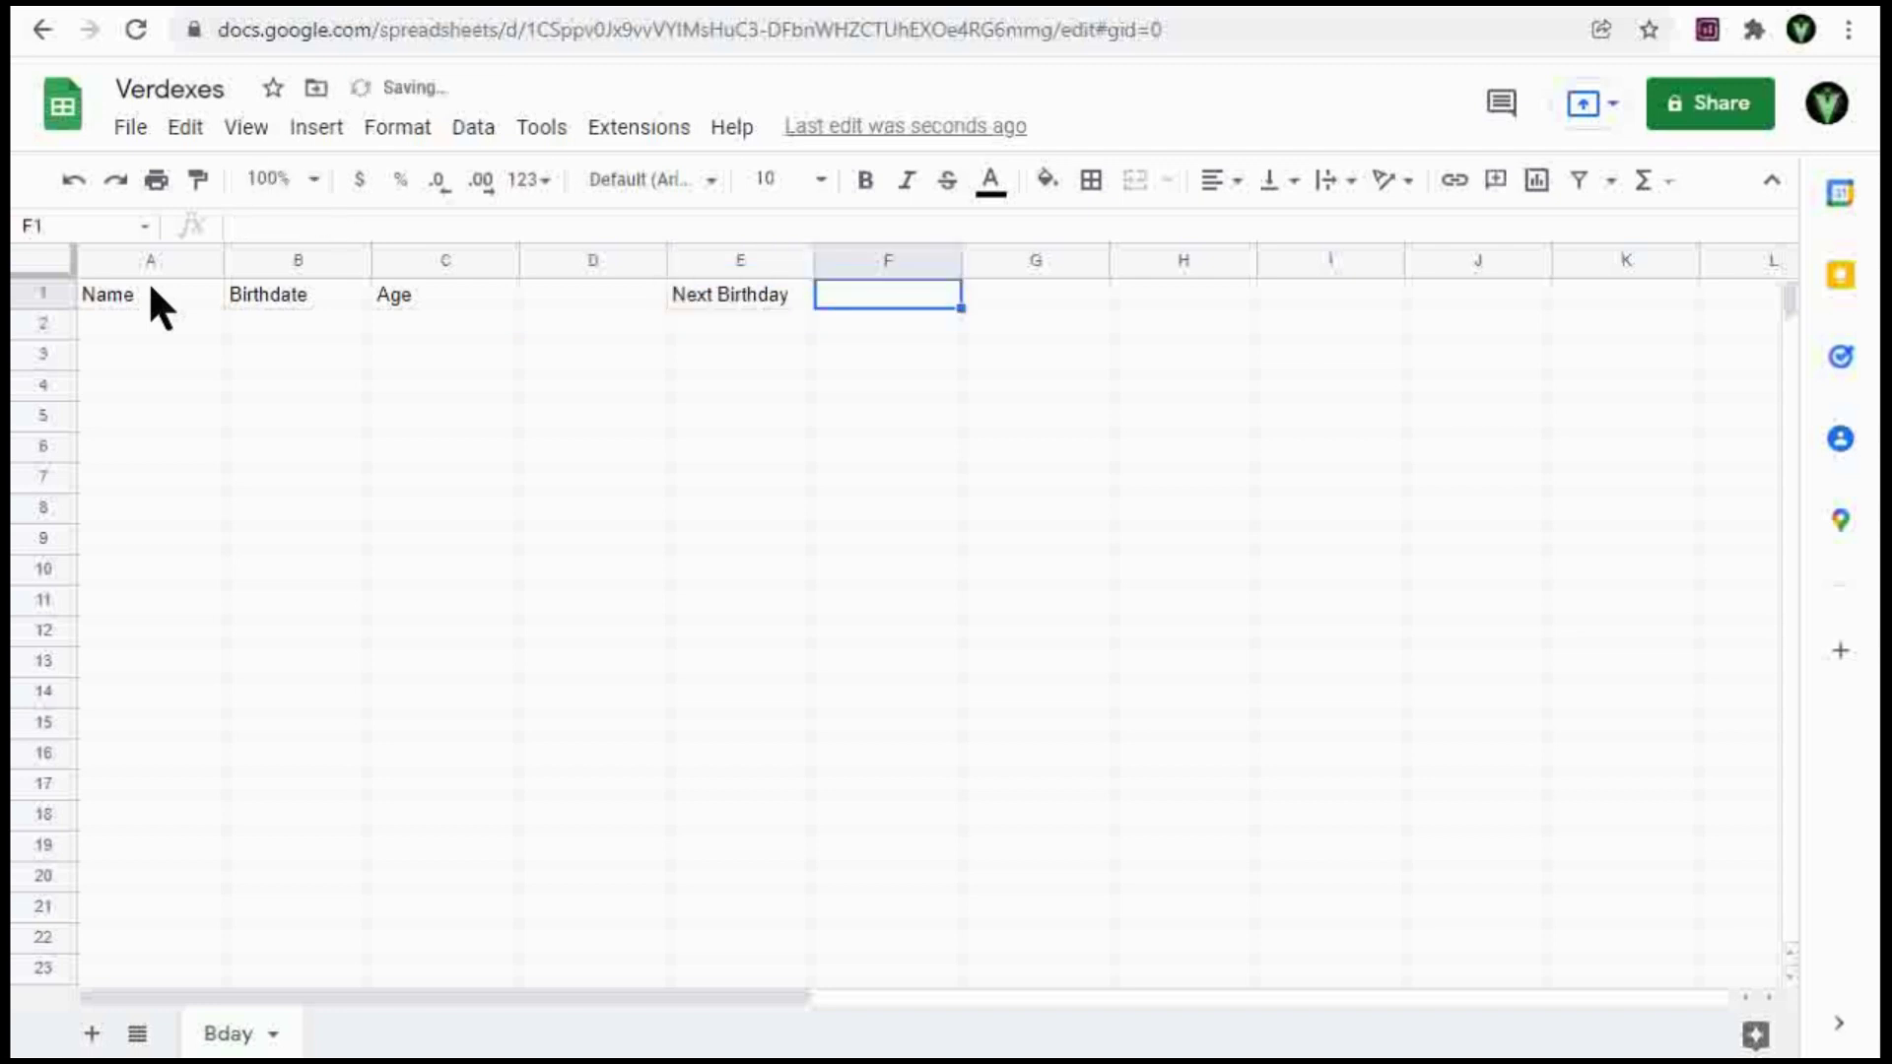
text(Birth)
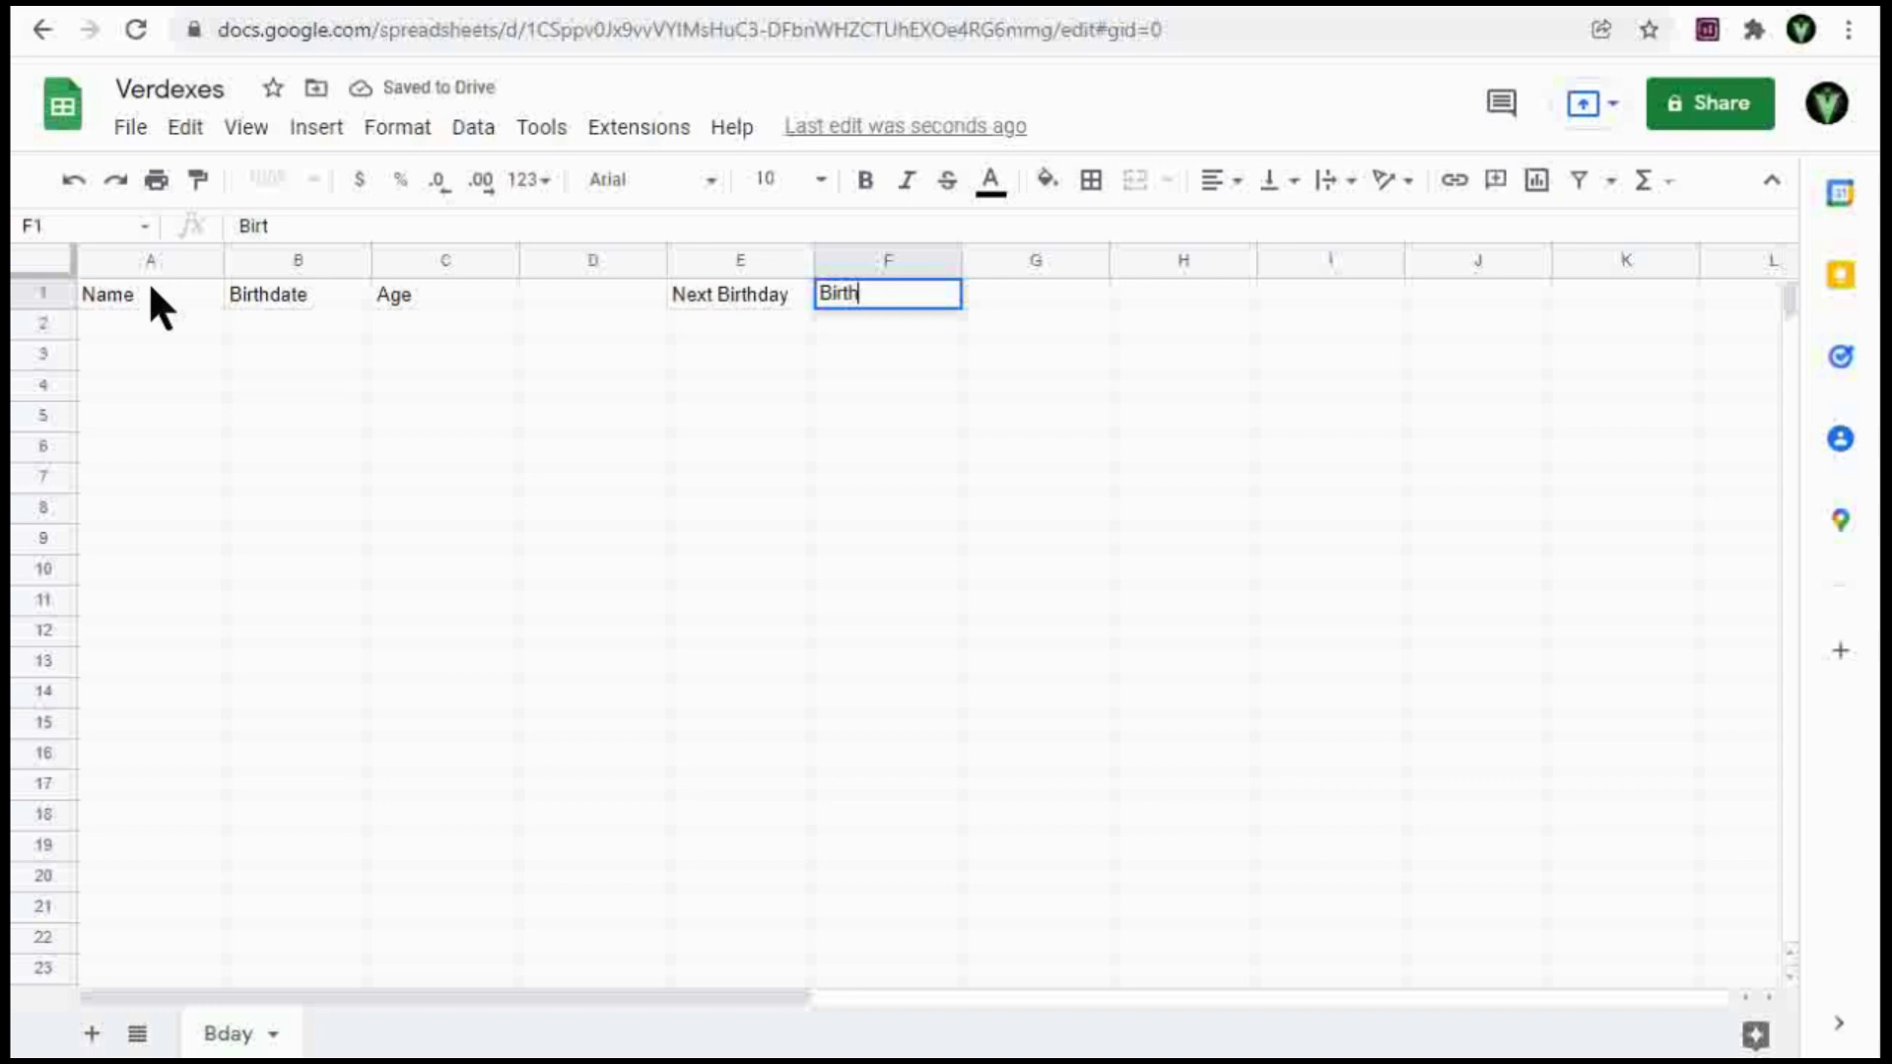
text(day Month)
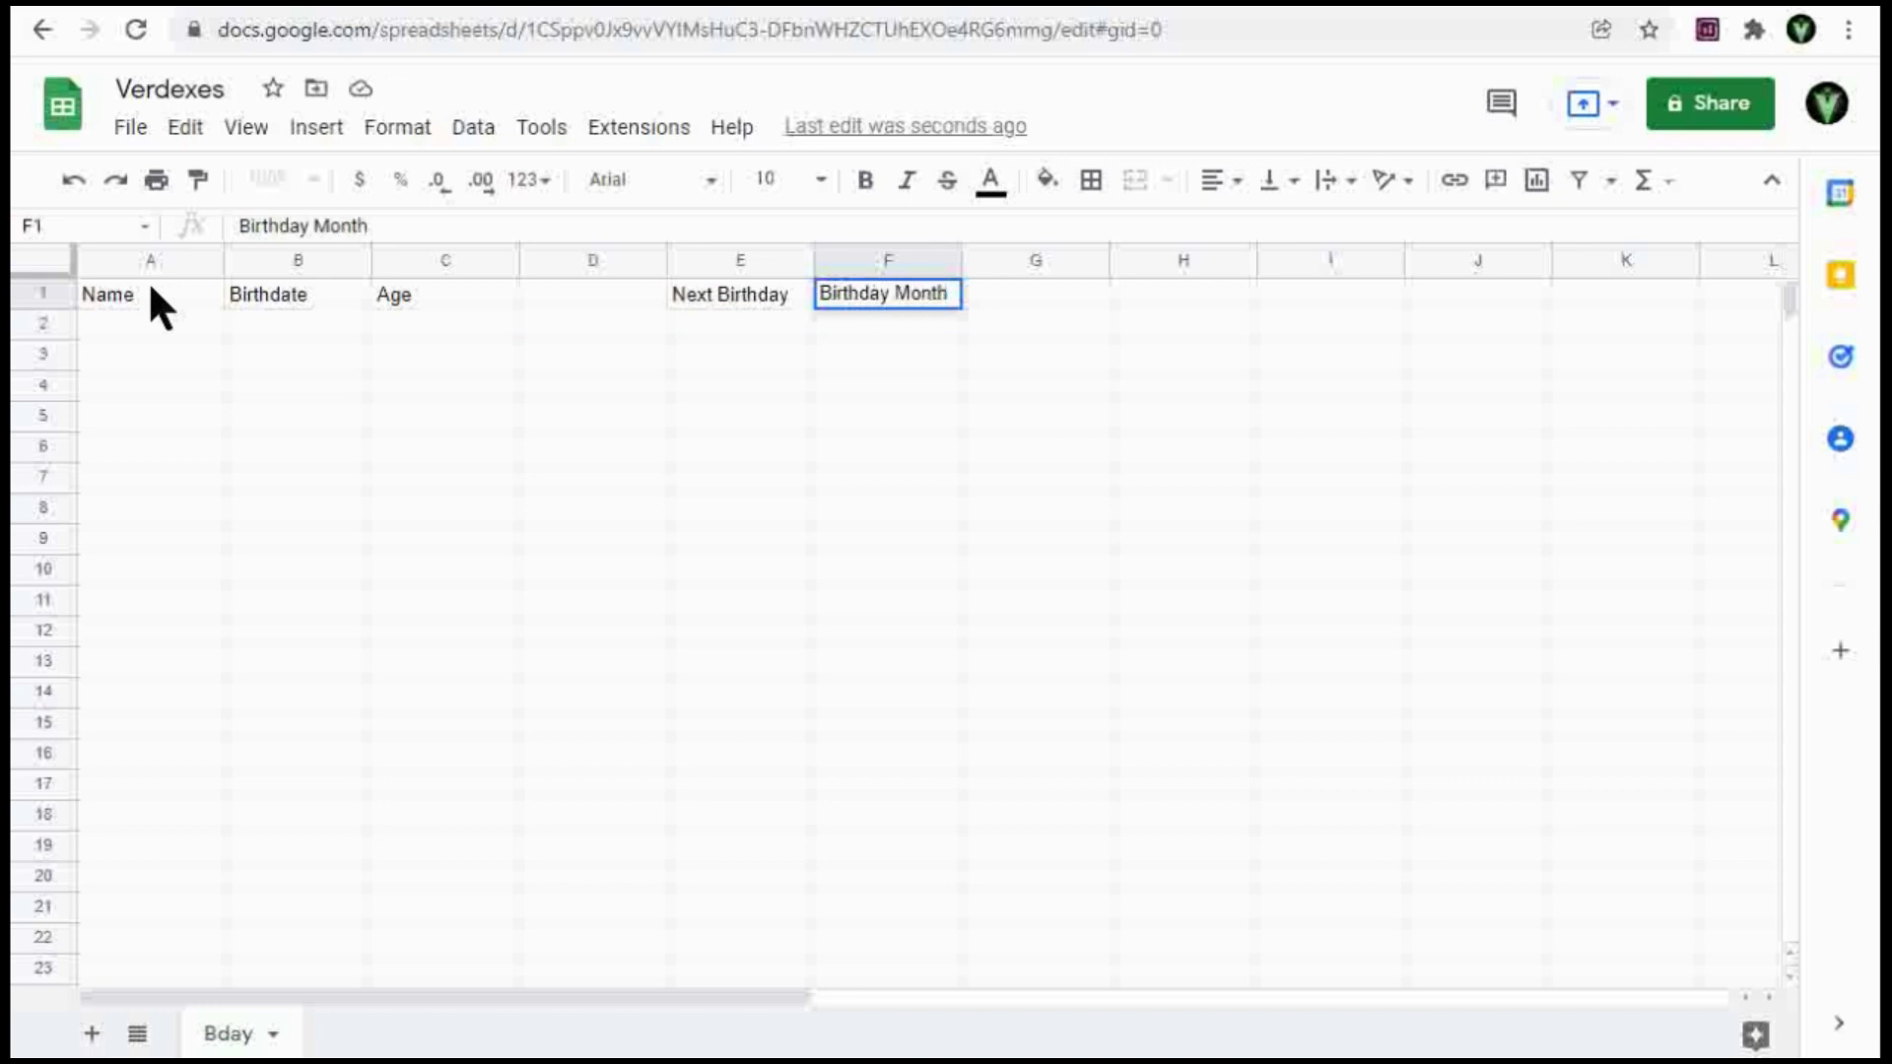
key(Return)
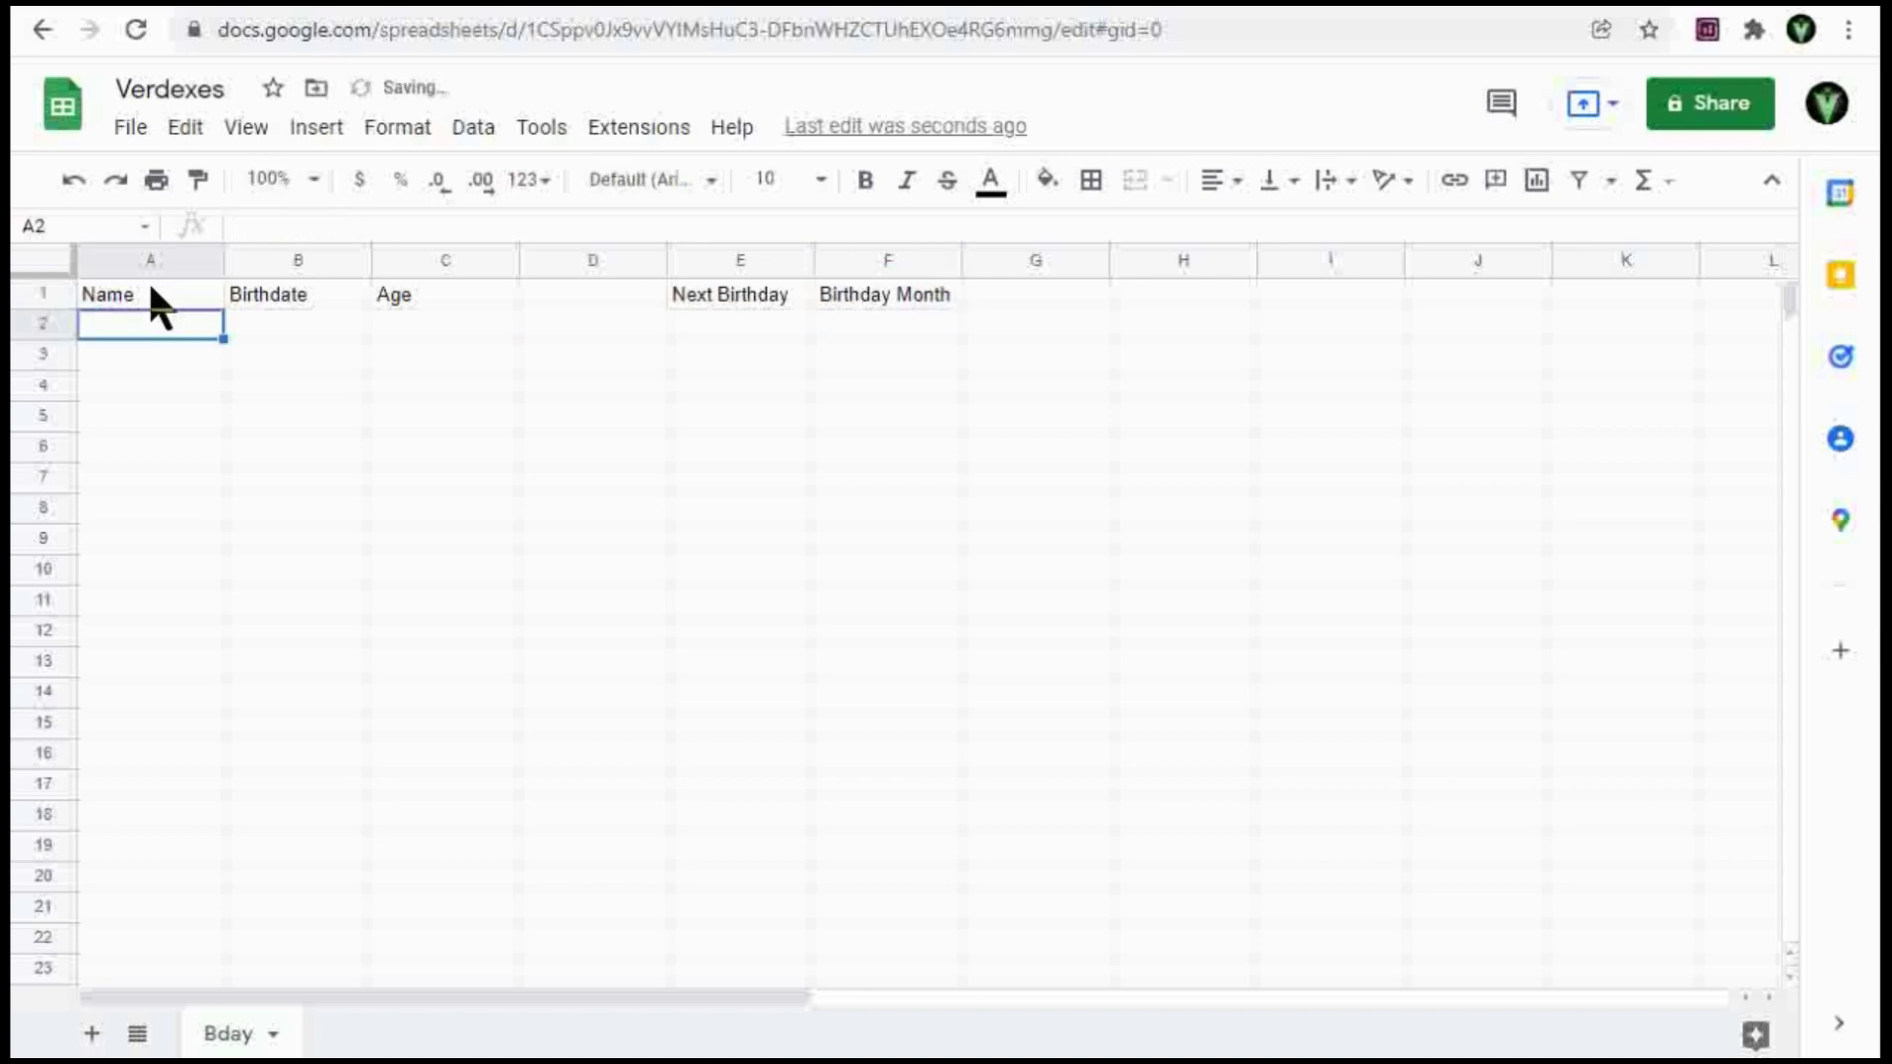
Freeze row 1 and make the header row bold.
click(258, 131)
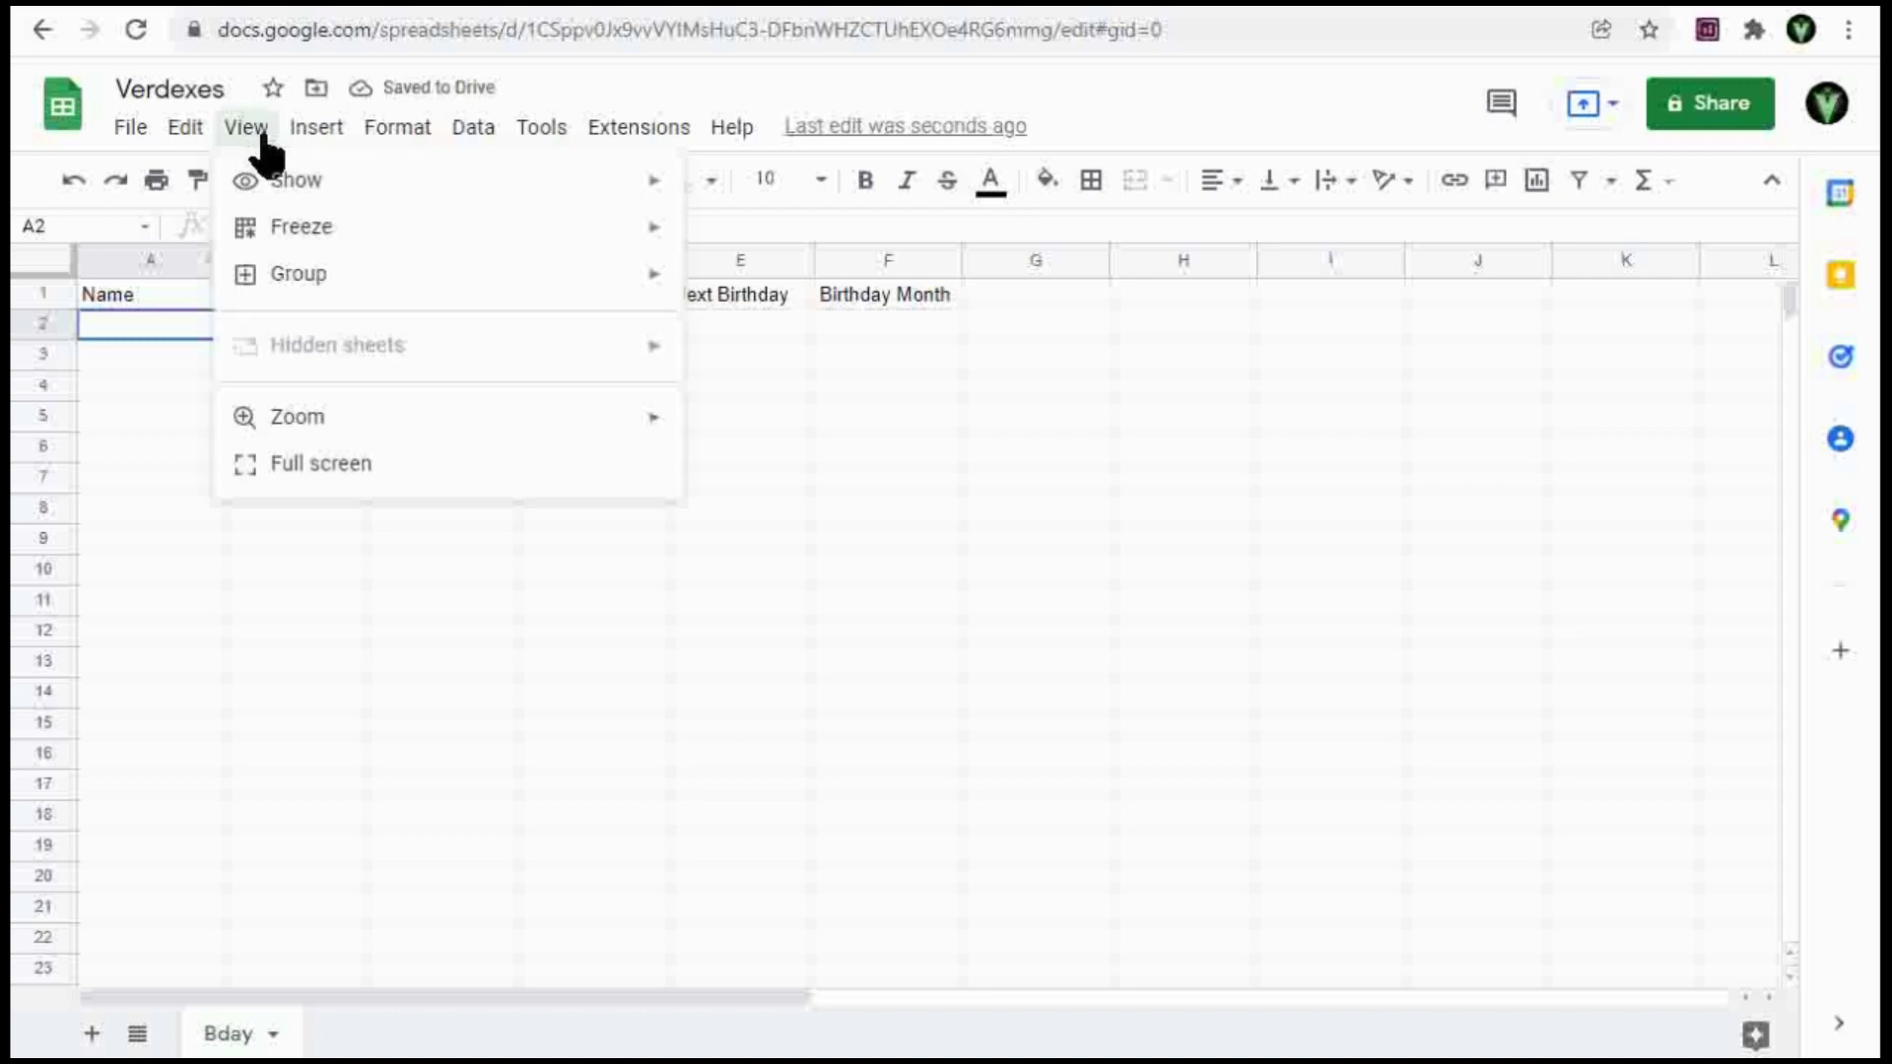
mouse_move(316, 235)
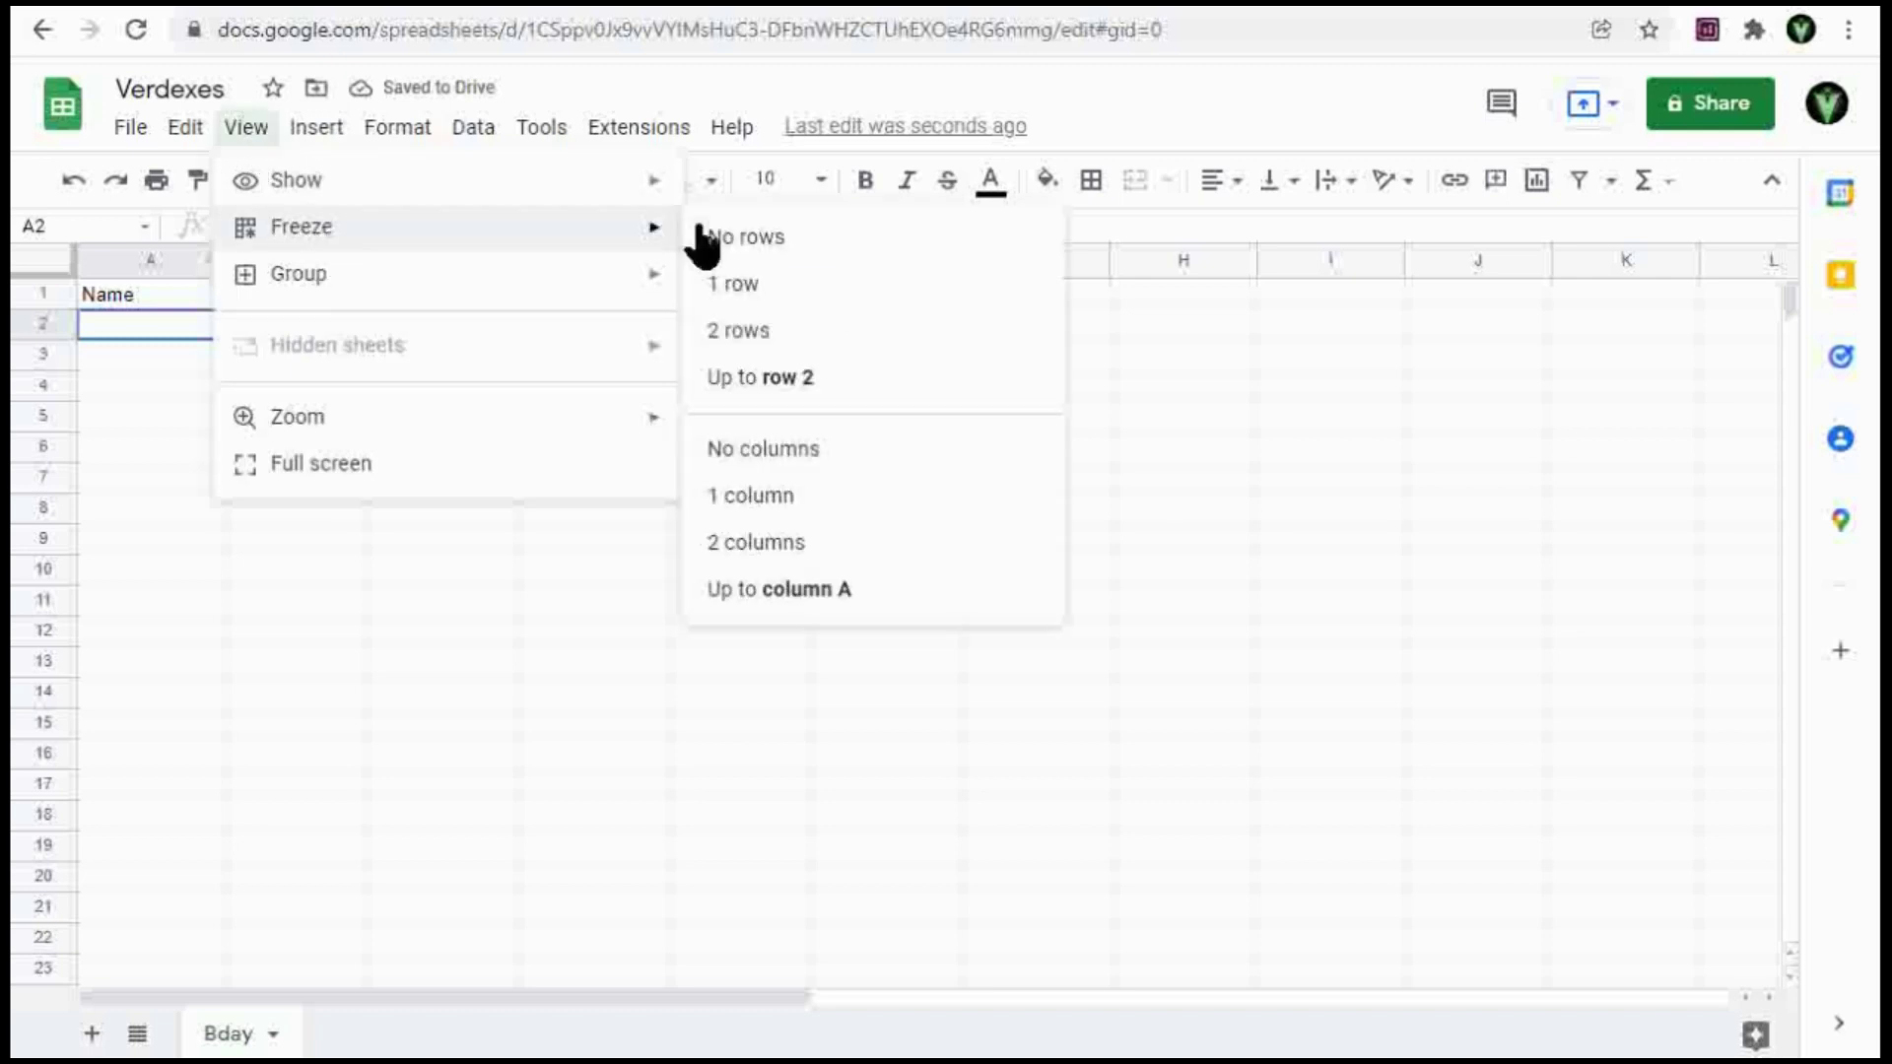
click(846, 295)
click(35, 288)
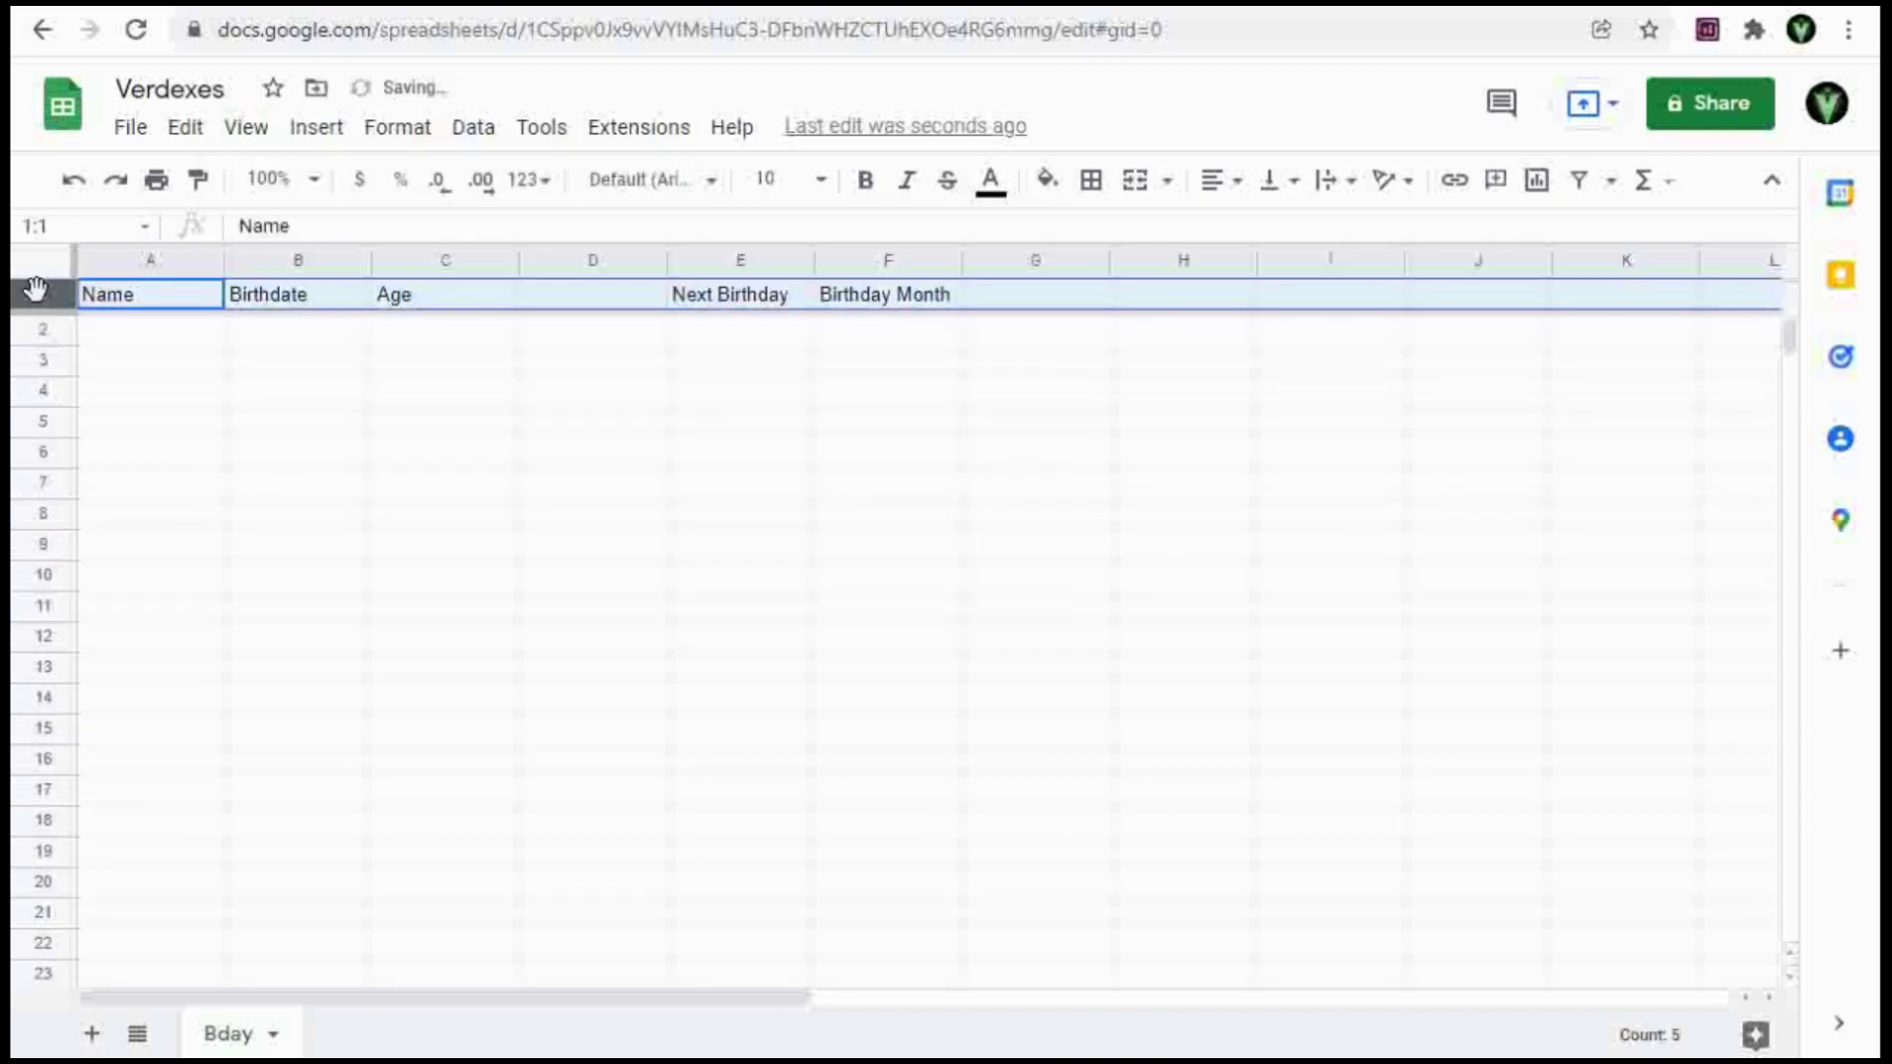
key(ctrl+b)
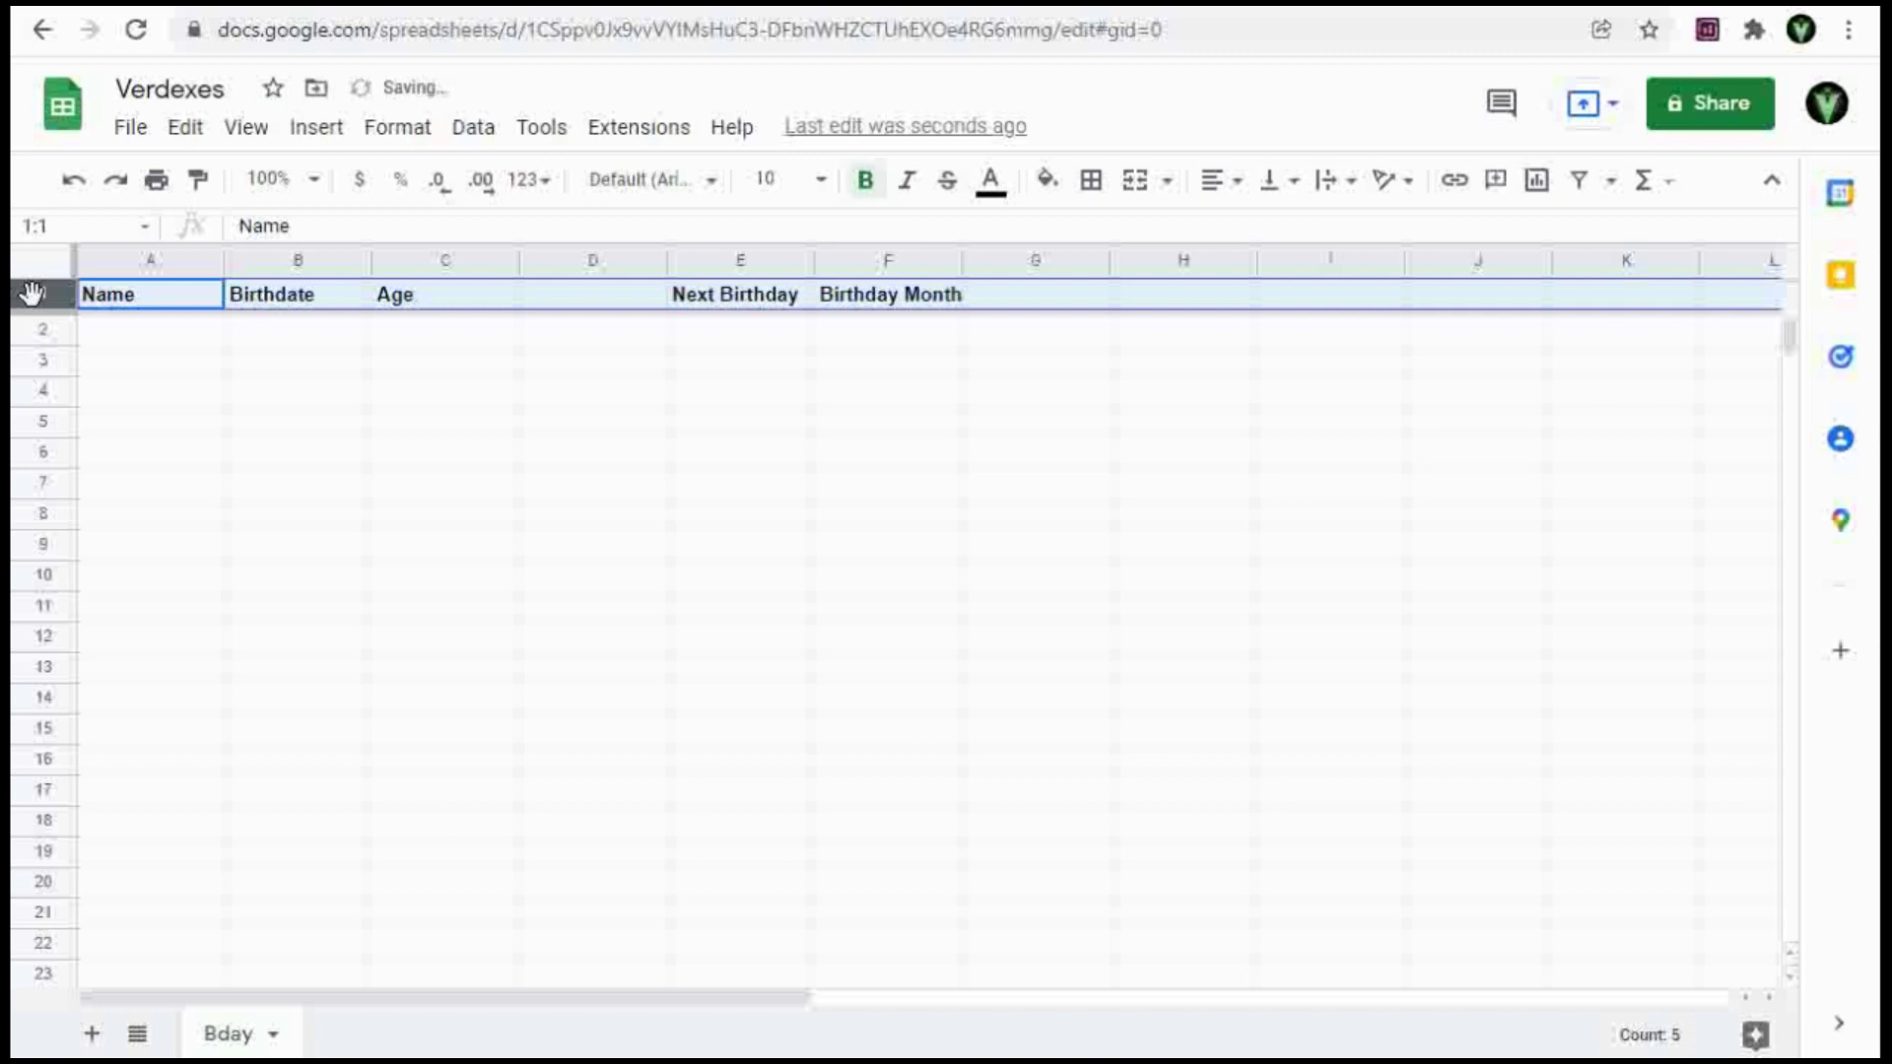
key(ctrl+c)
Narrow column D to a thin strip and fill it black.
click(631, 262)
drag(667, 267, 532, 262)
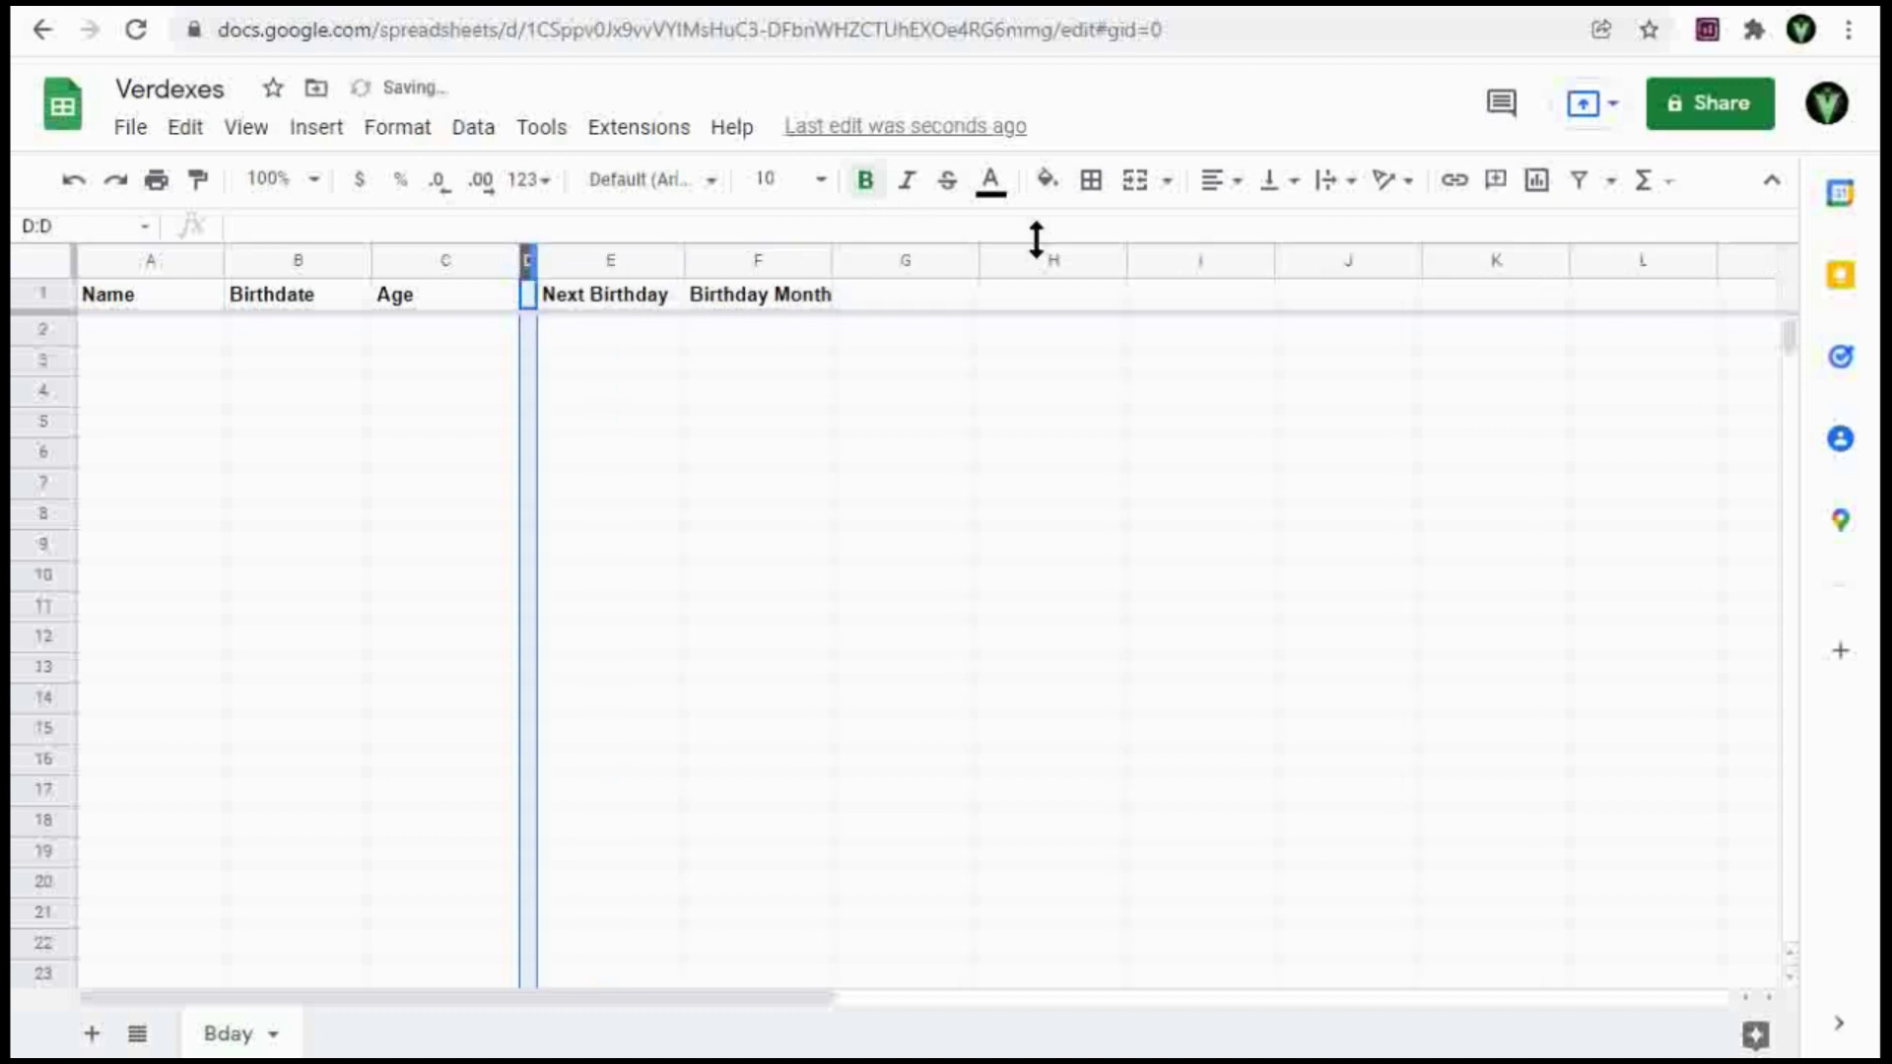
click(1047, 179)
click(1059, 270)
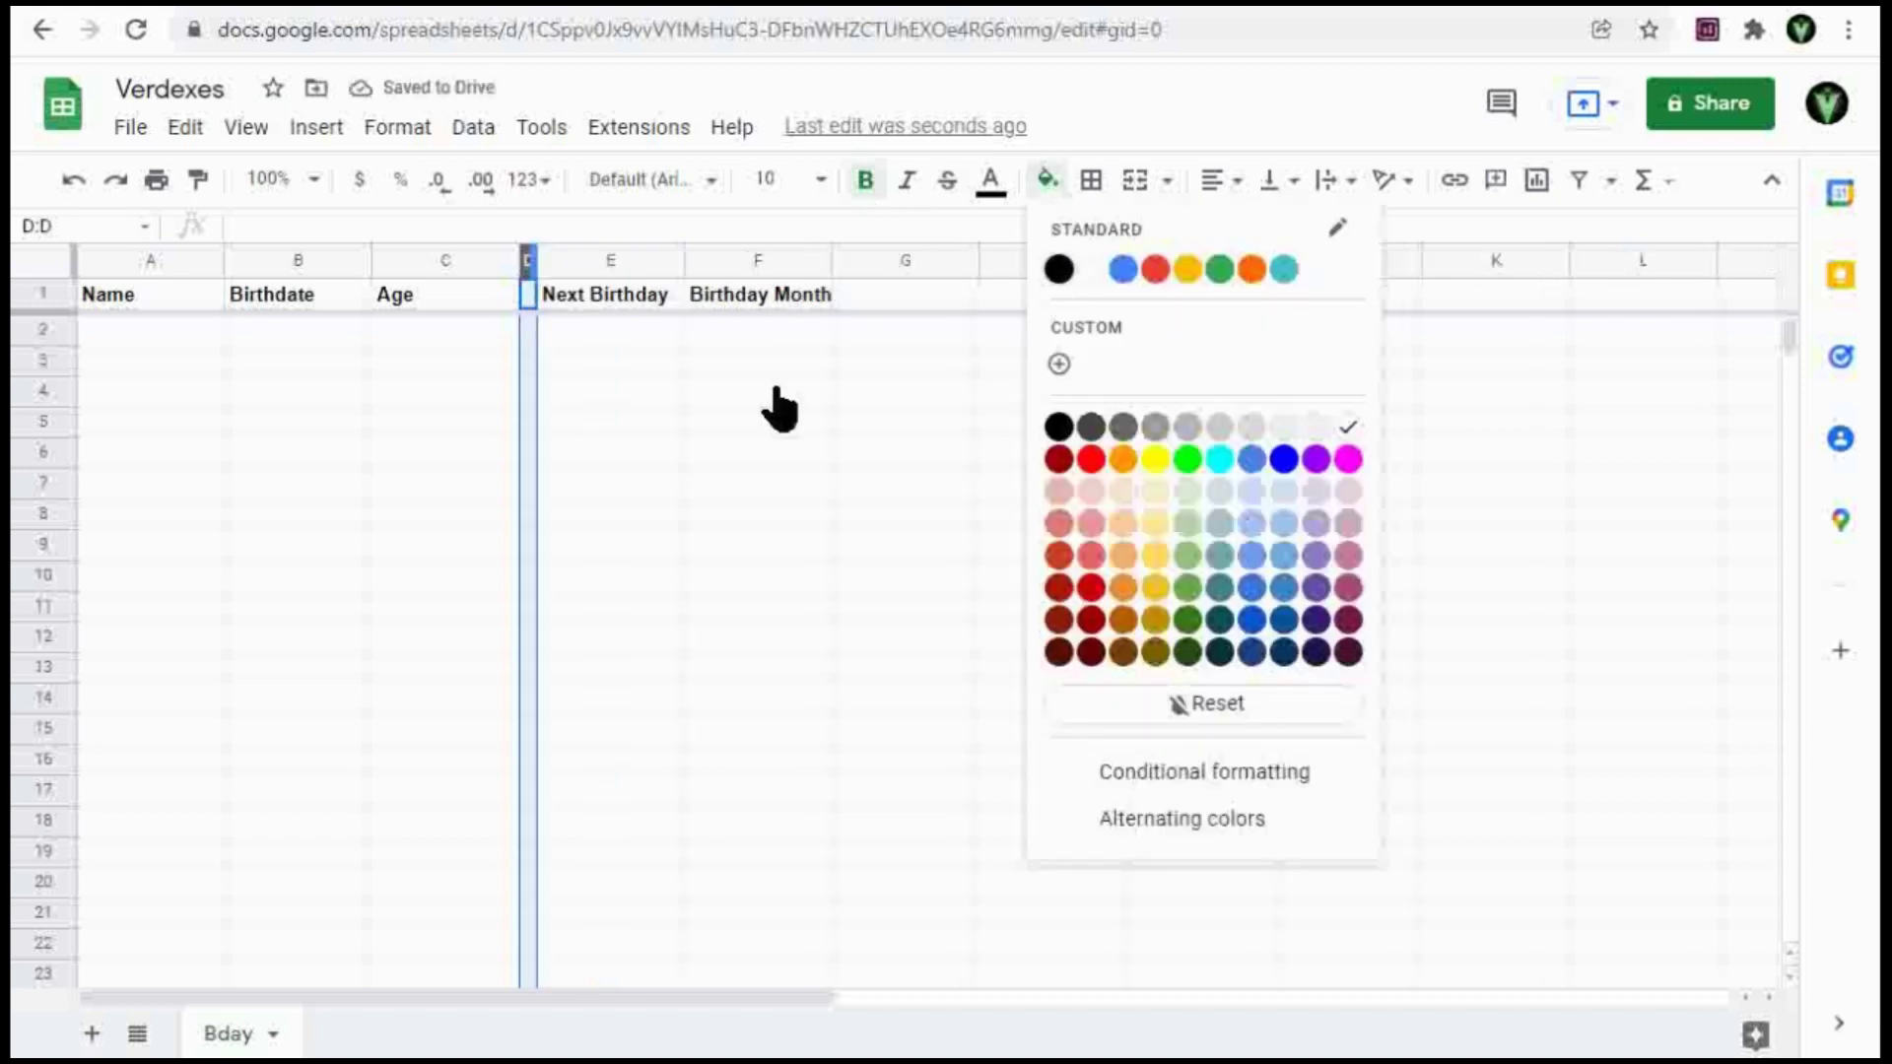
click(418, 399)
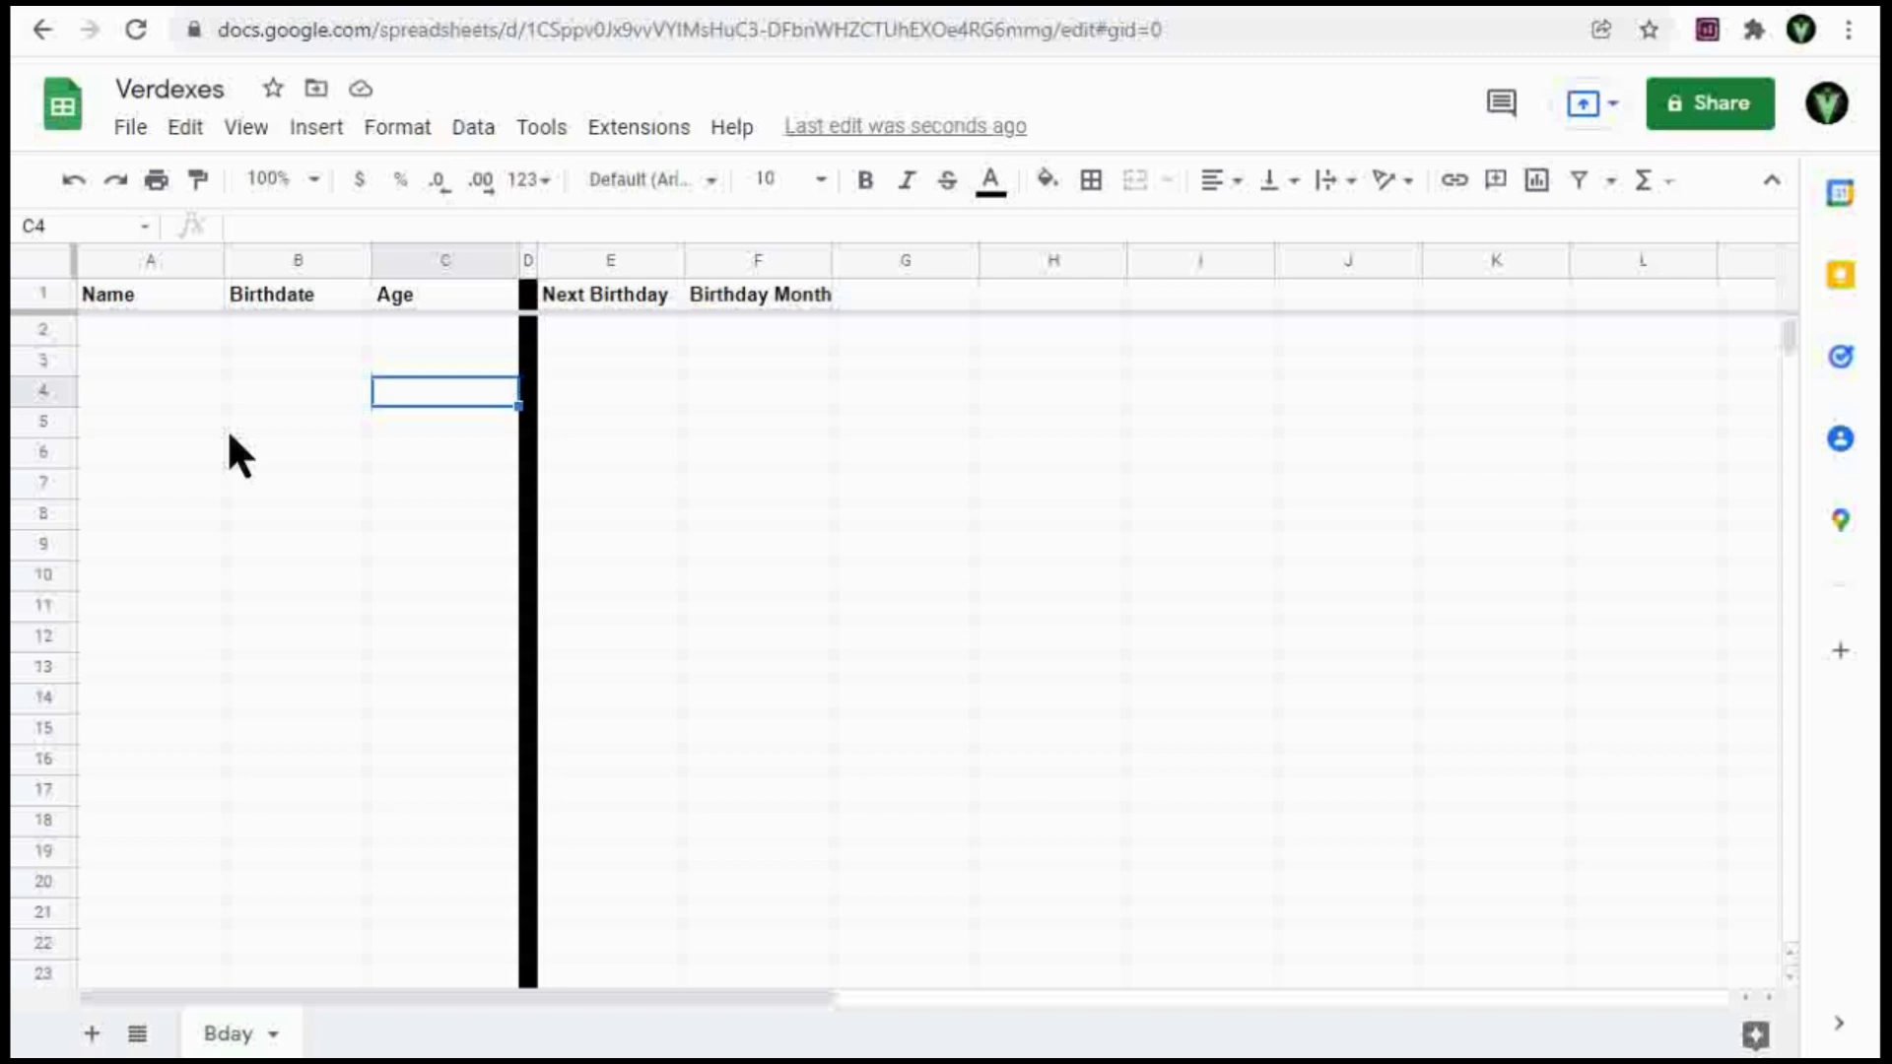
Enter the first person's name in A2 and the birthdate 11/21/2021 in B2.
key(Left)
key(Left)
key(Up)
key(Up)
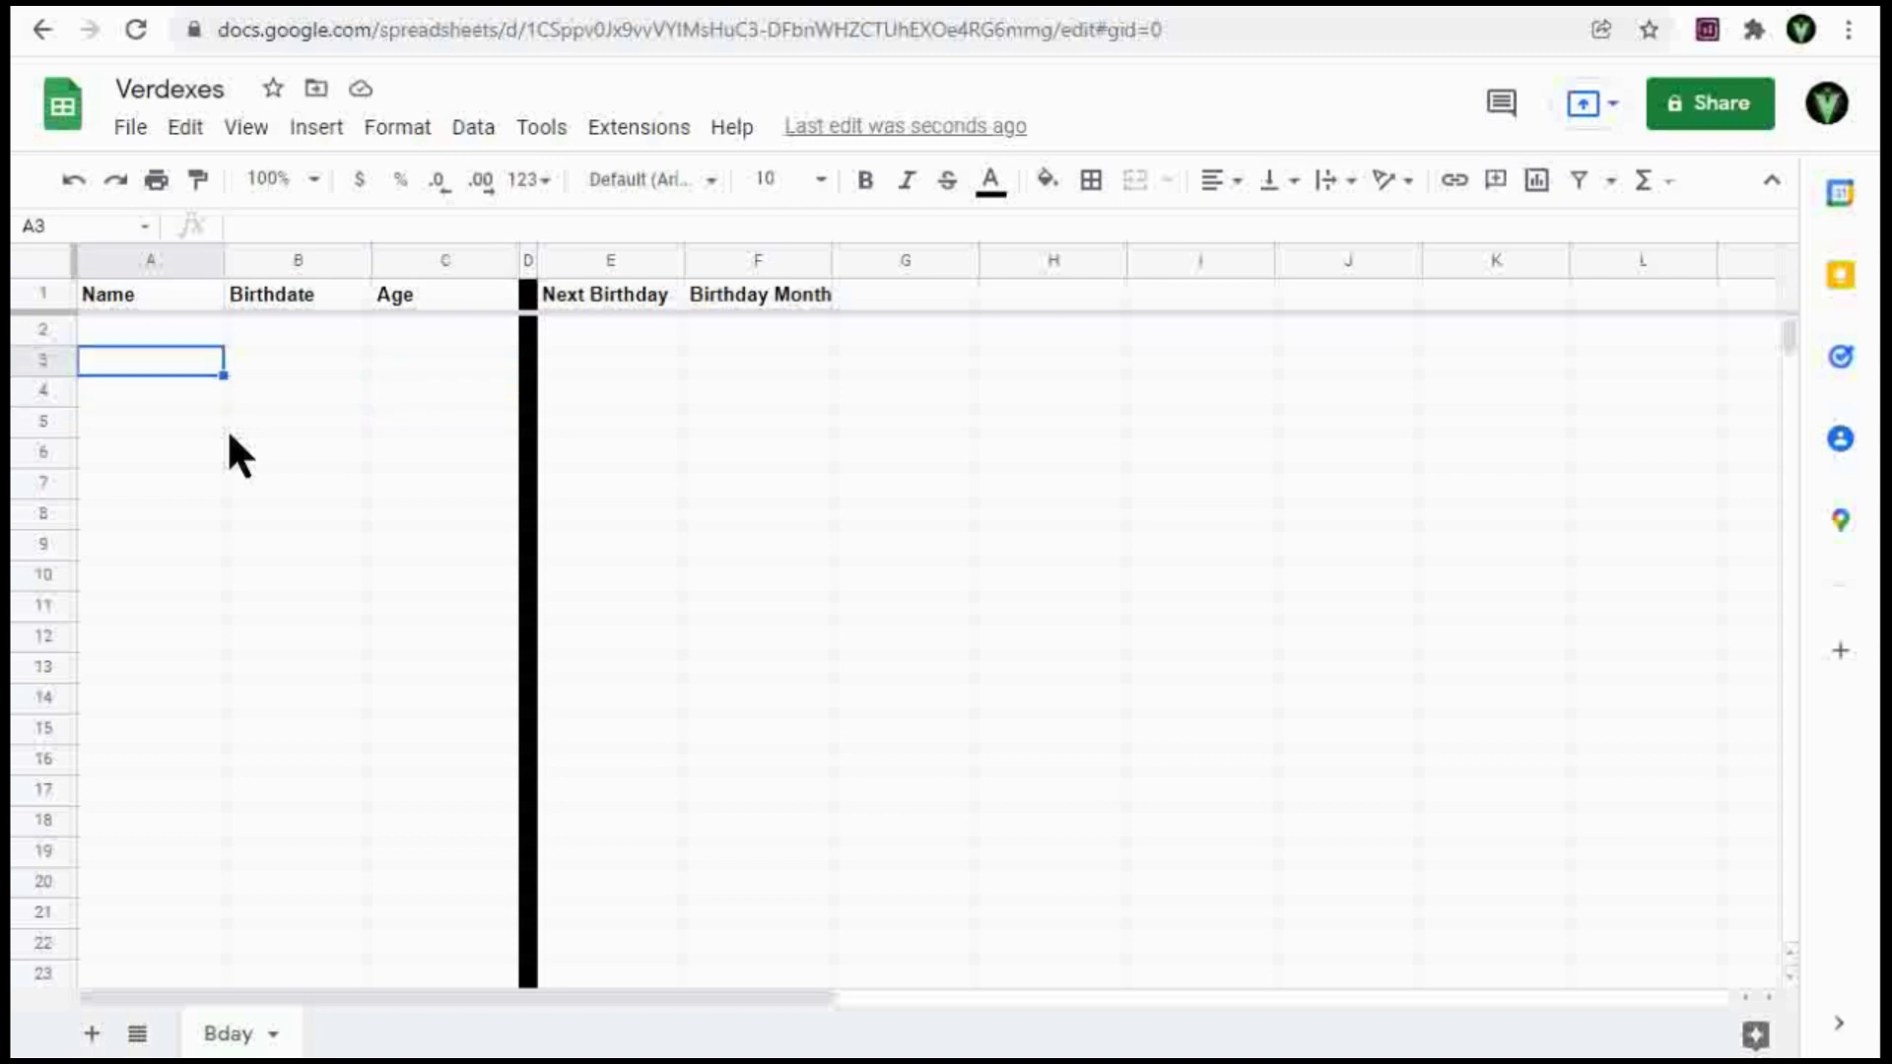
text(Gregory)
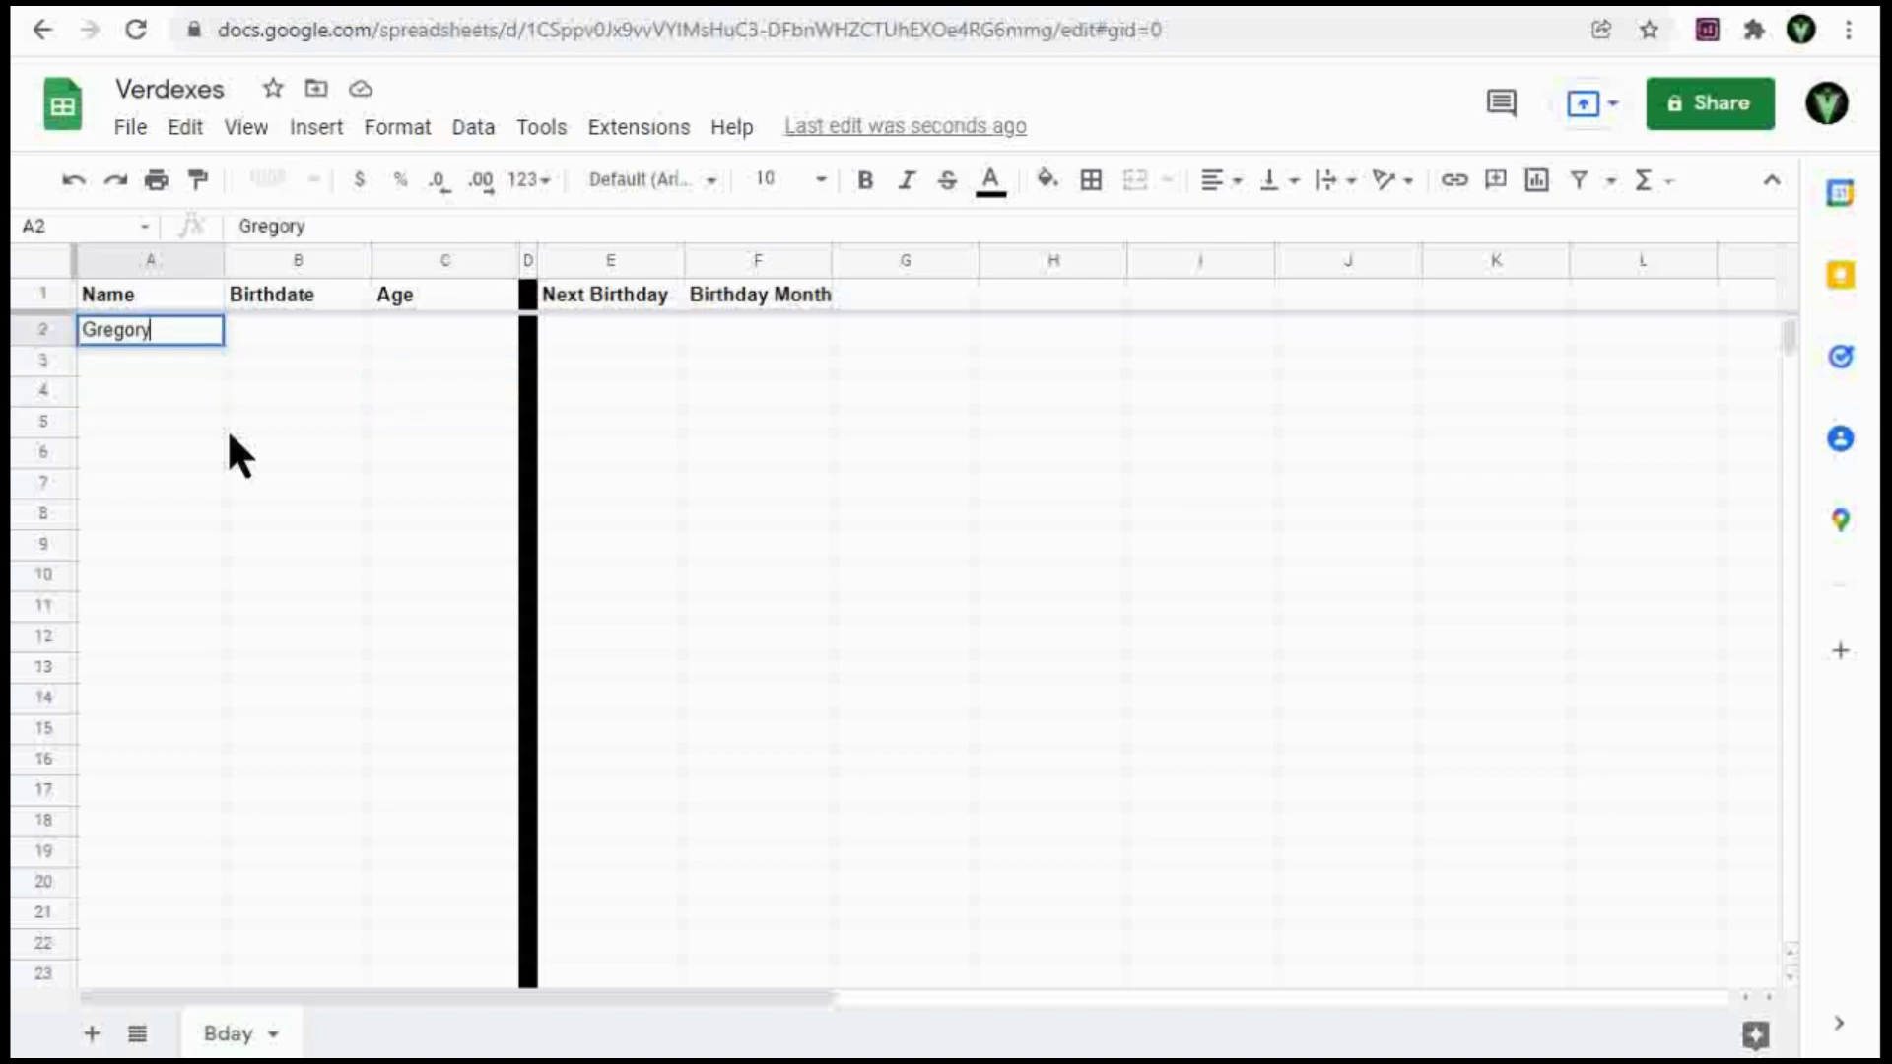
key(Tab)
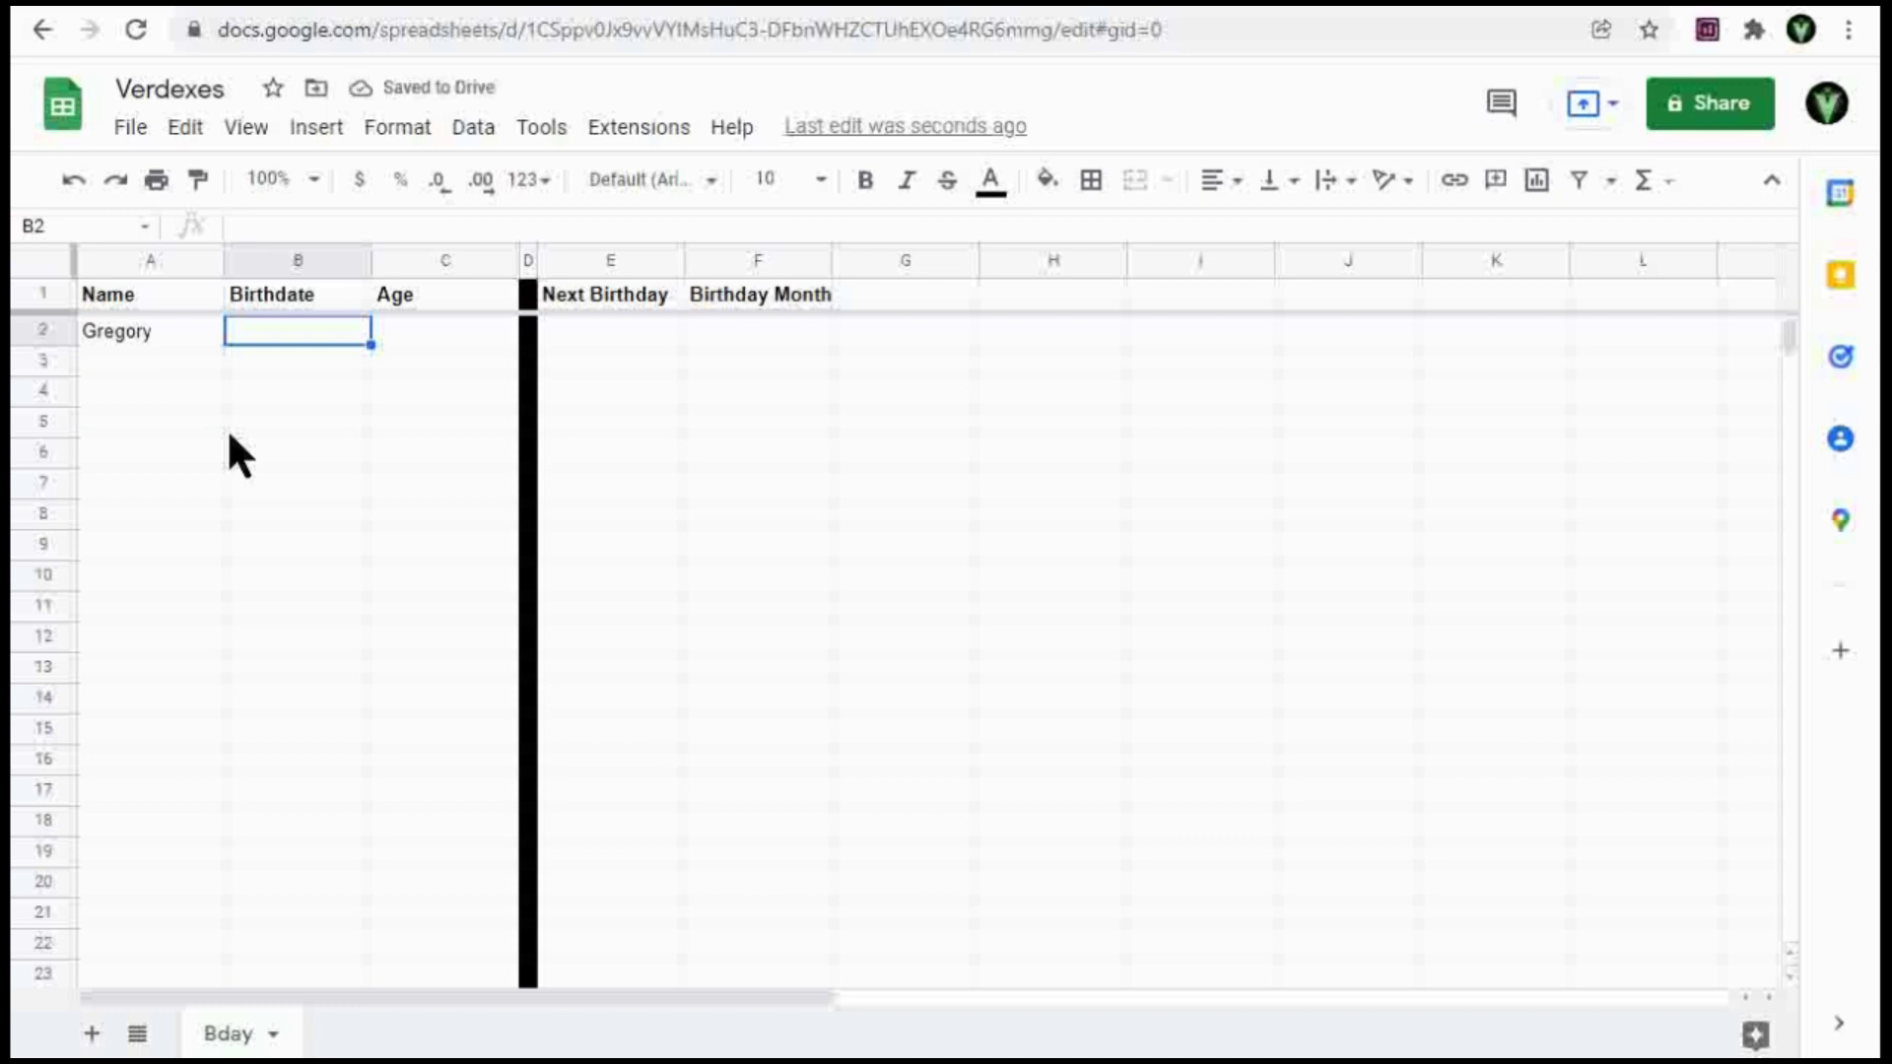
text(11)
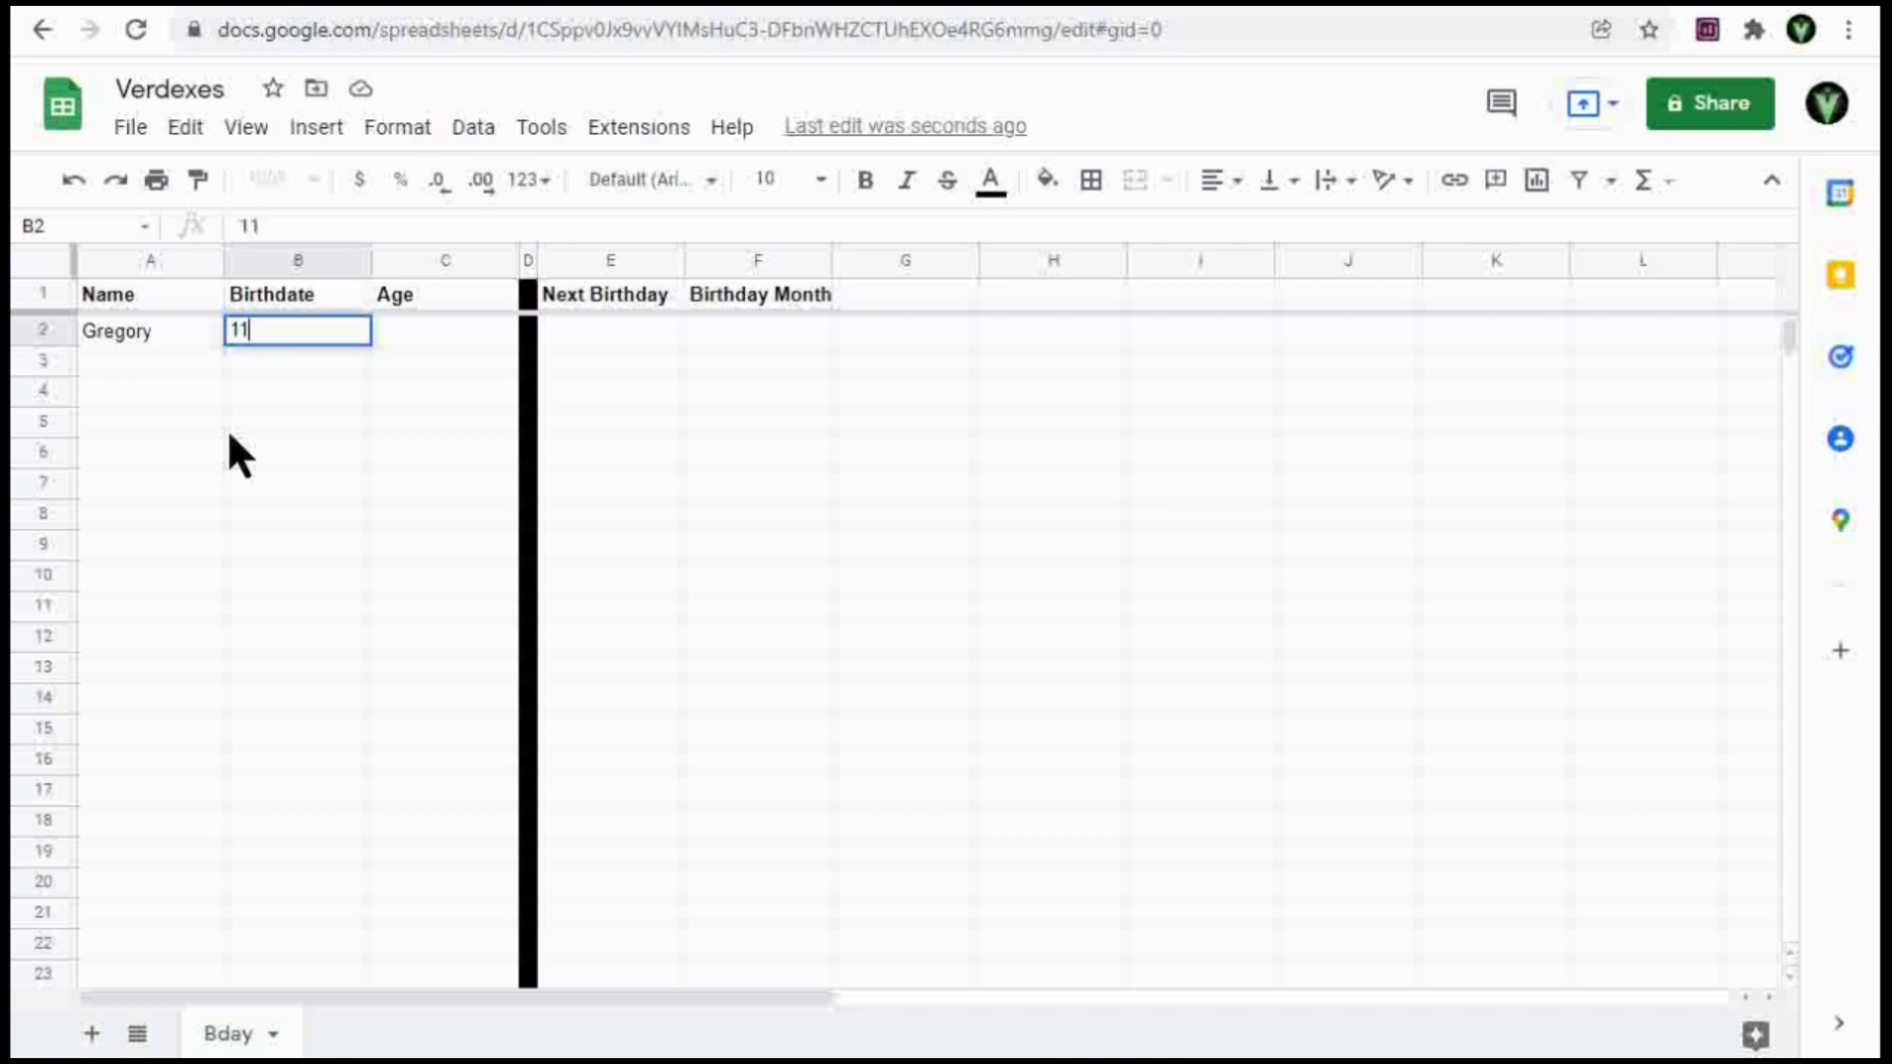
text(/21/2021)
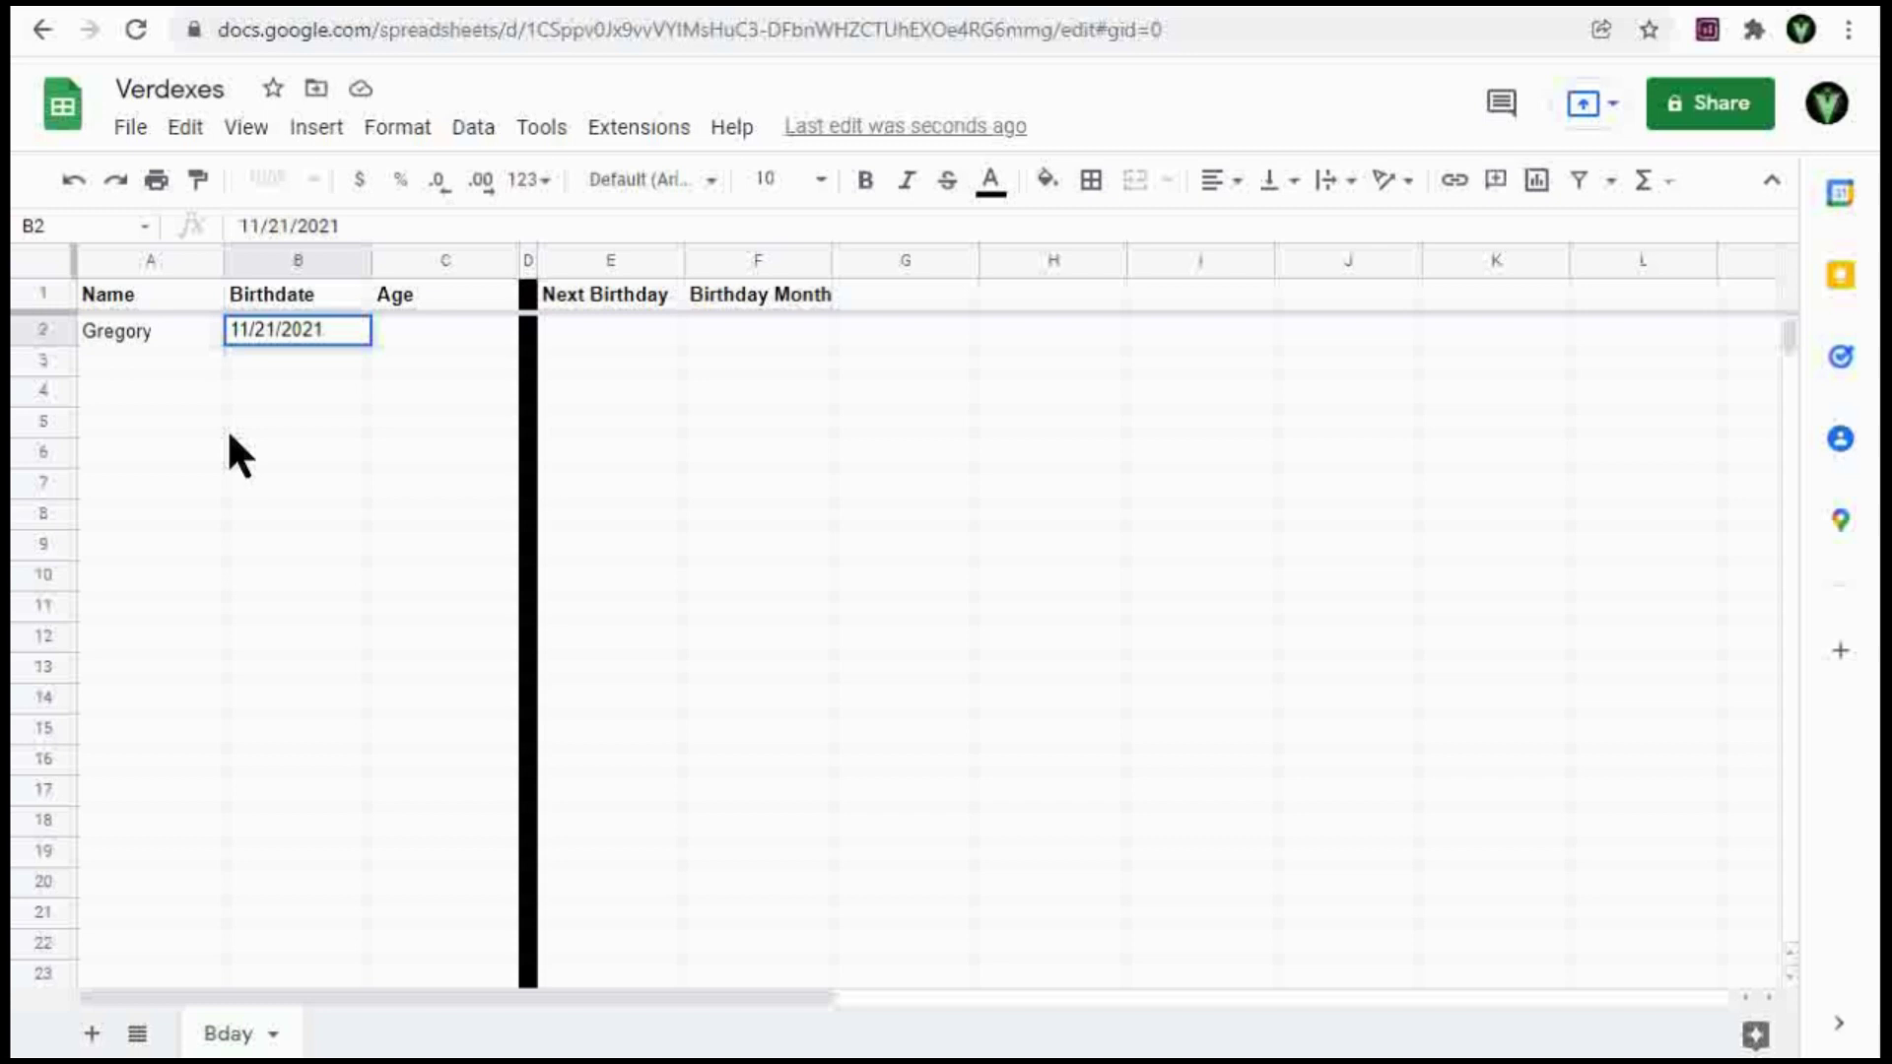
key(Tab)
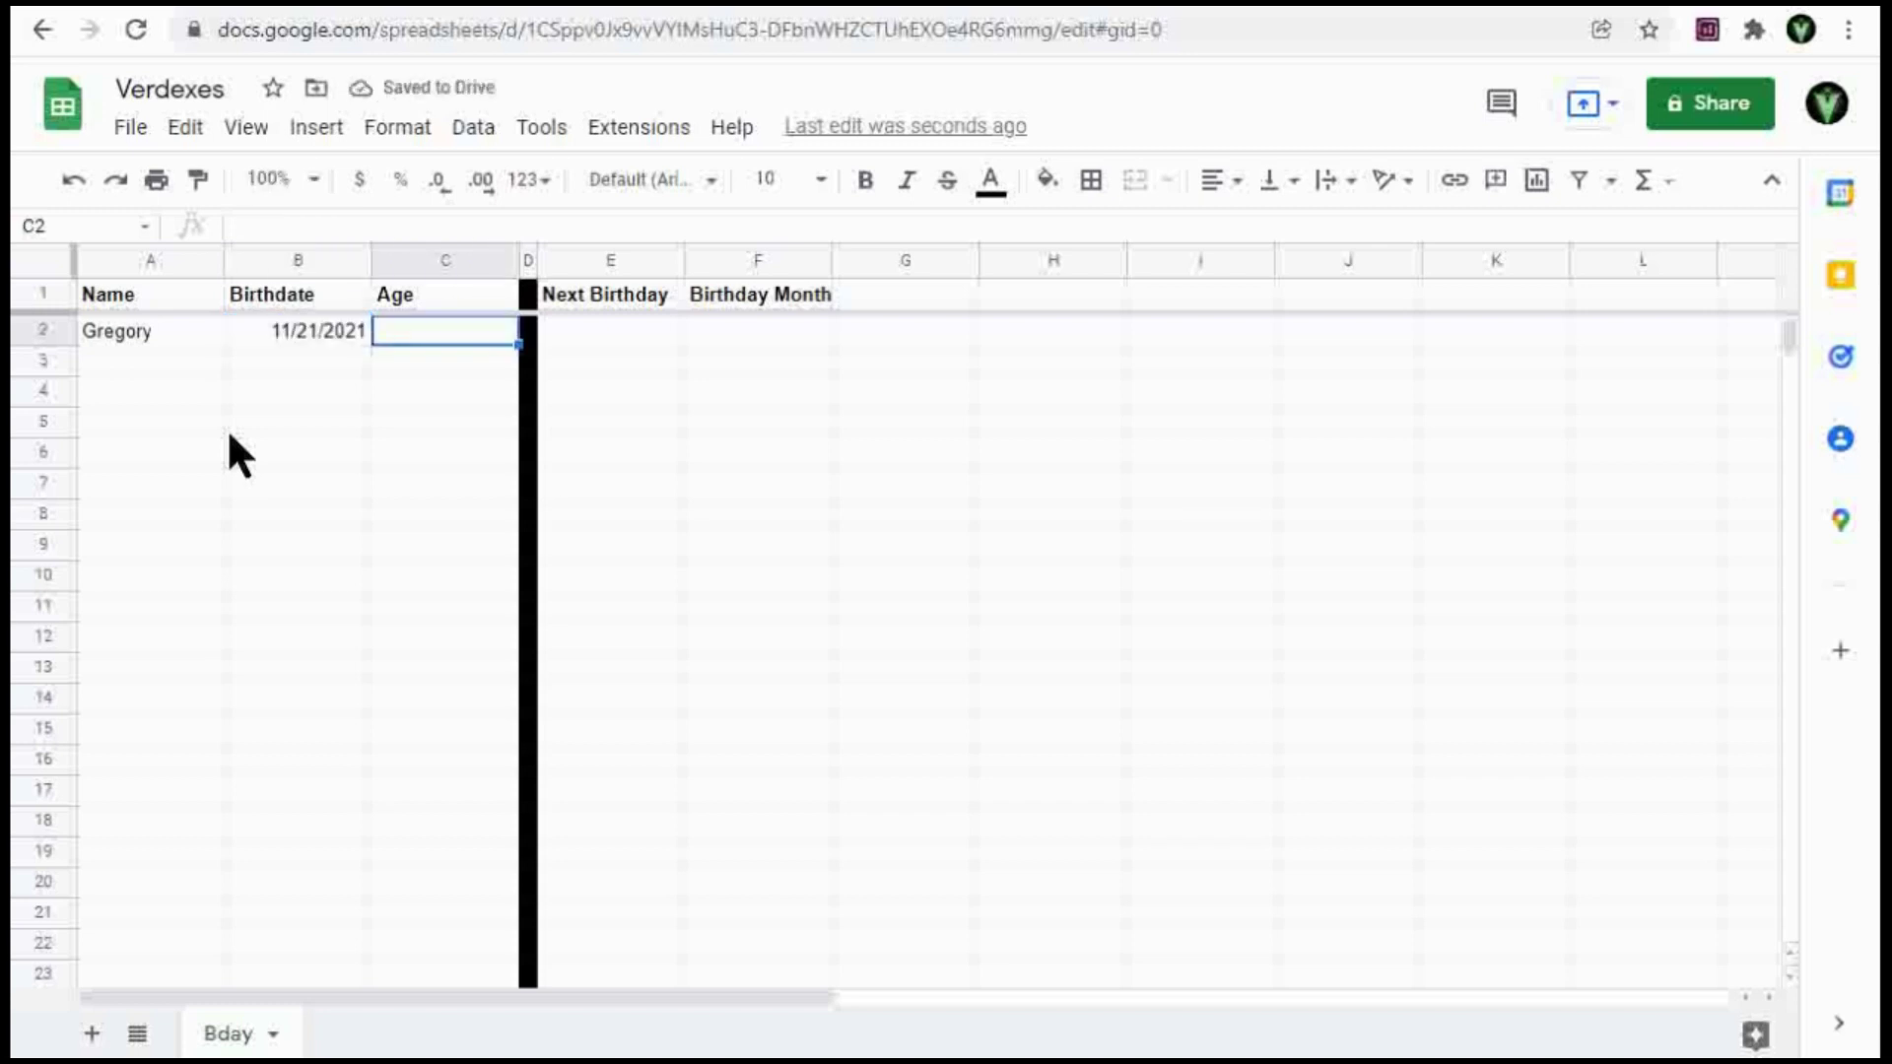
Enter =DATEDIF(B2,today(),"Y") in C2 to calculate the age in whole years.
text(=da)
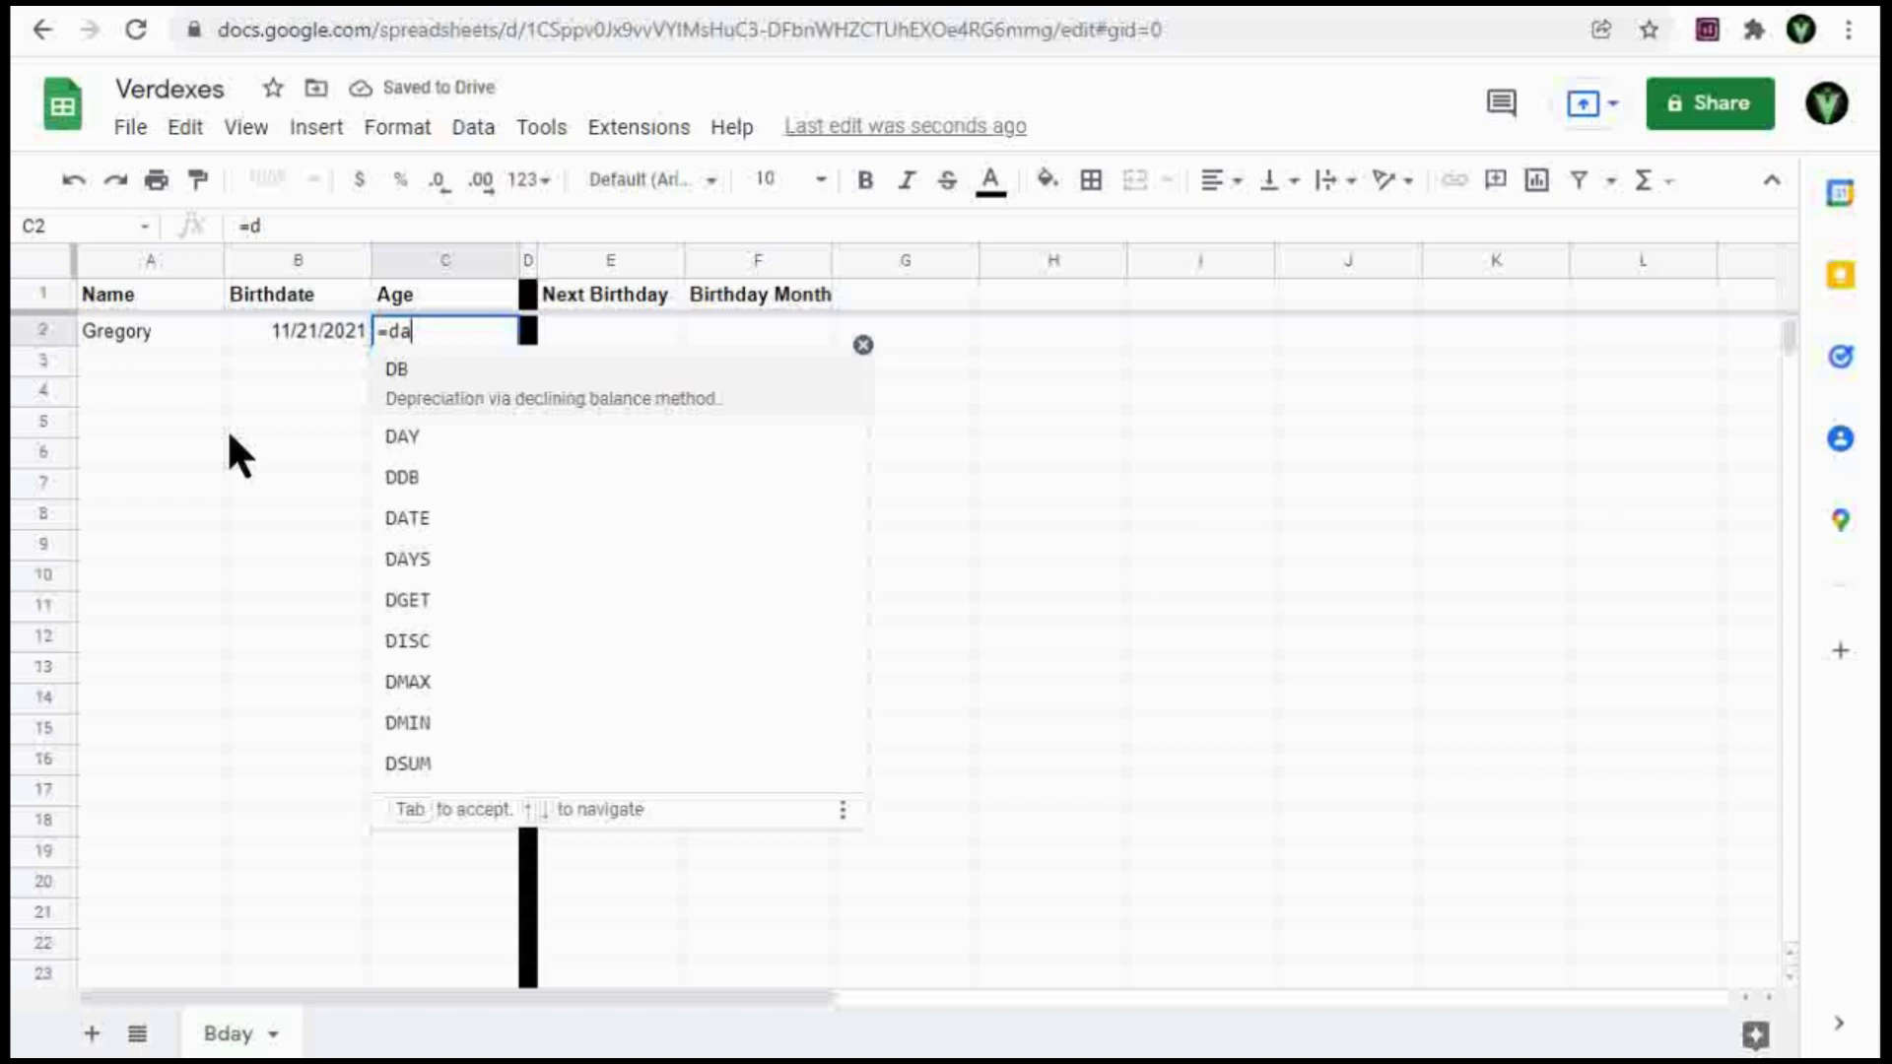
text(tedif)
key(Tab)
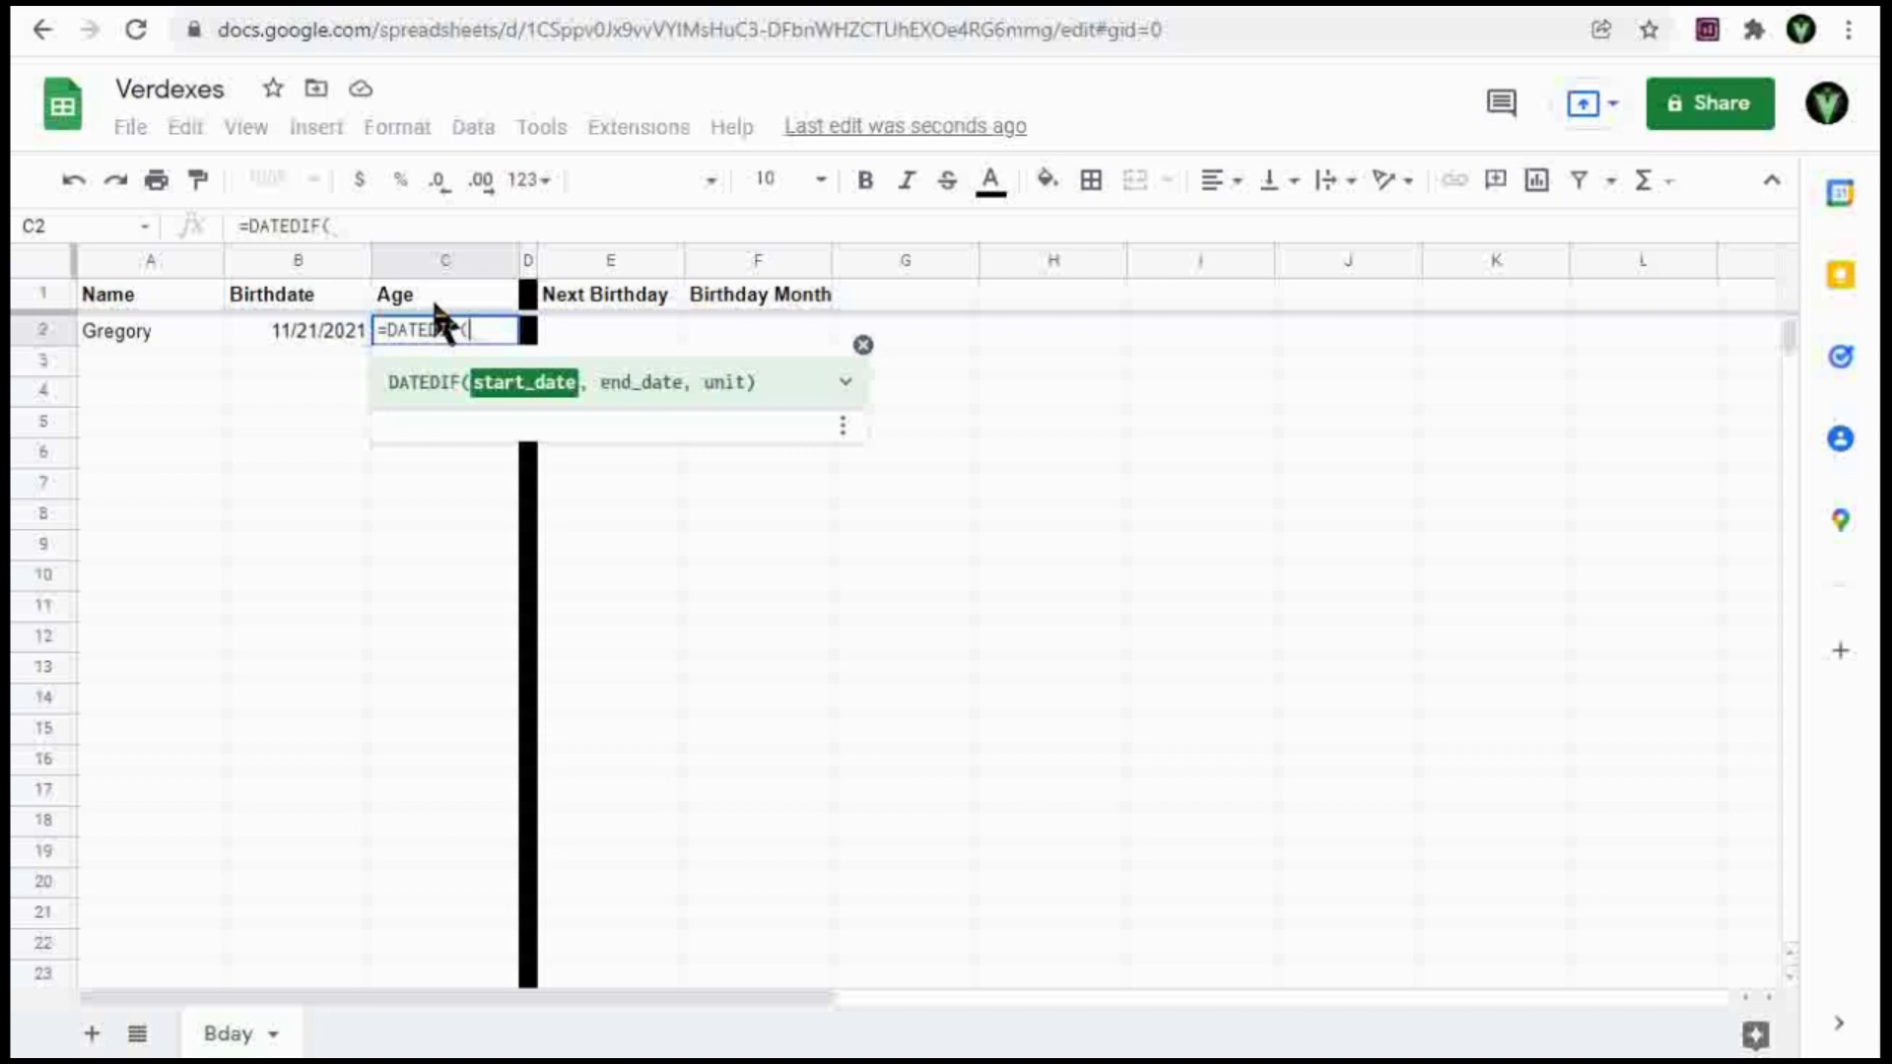
click(312, 330)
click(410, 228)
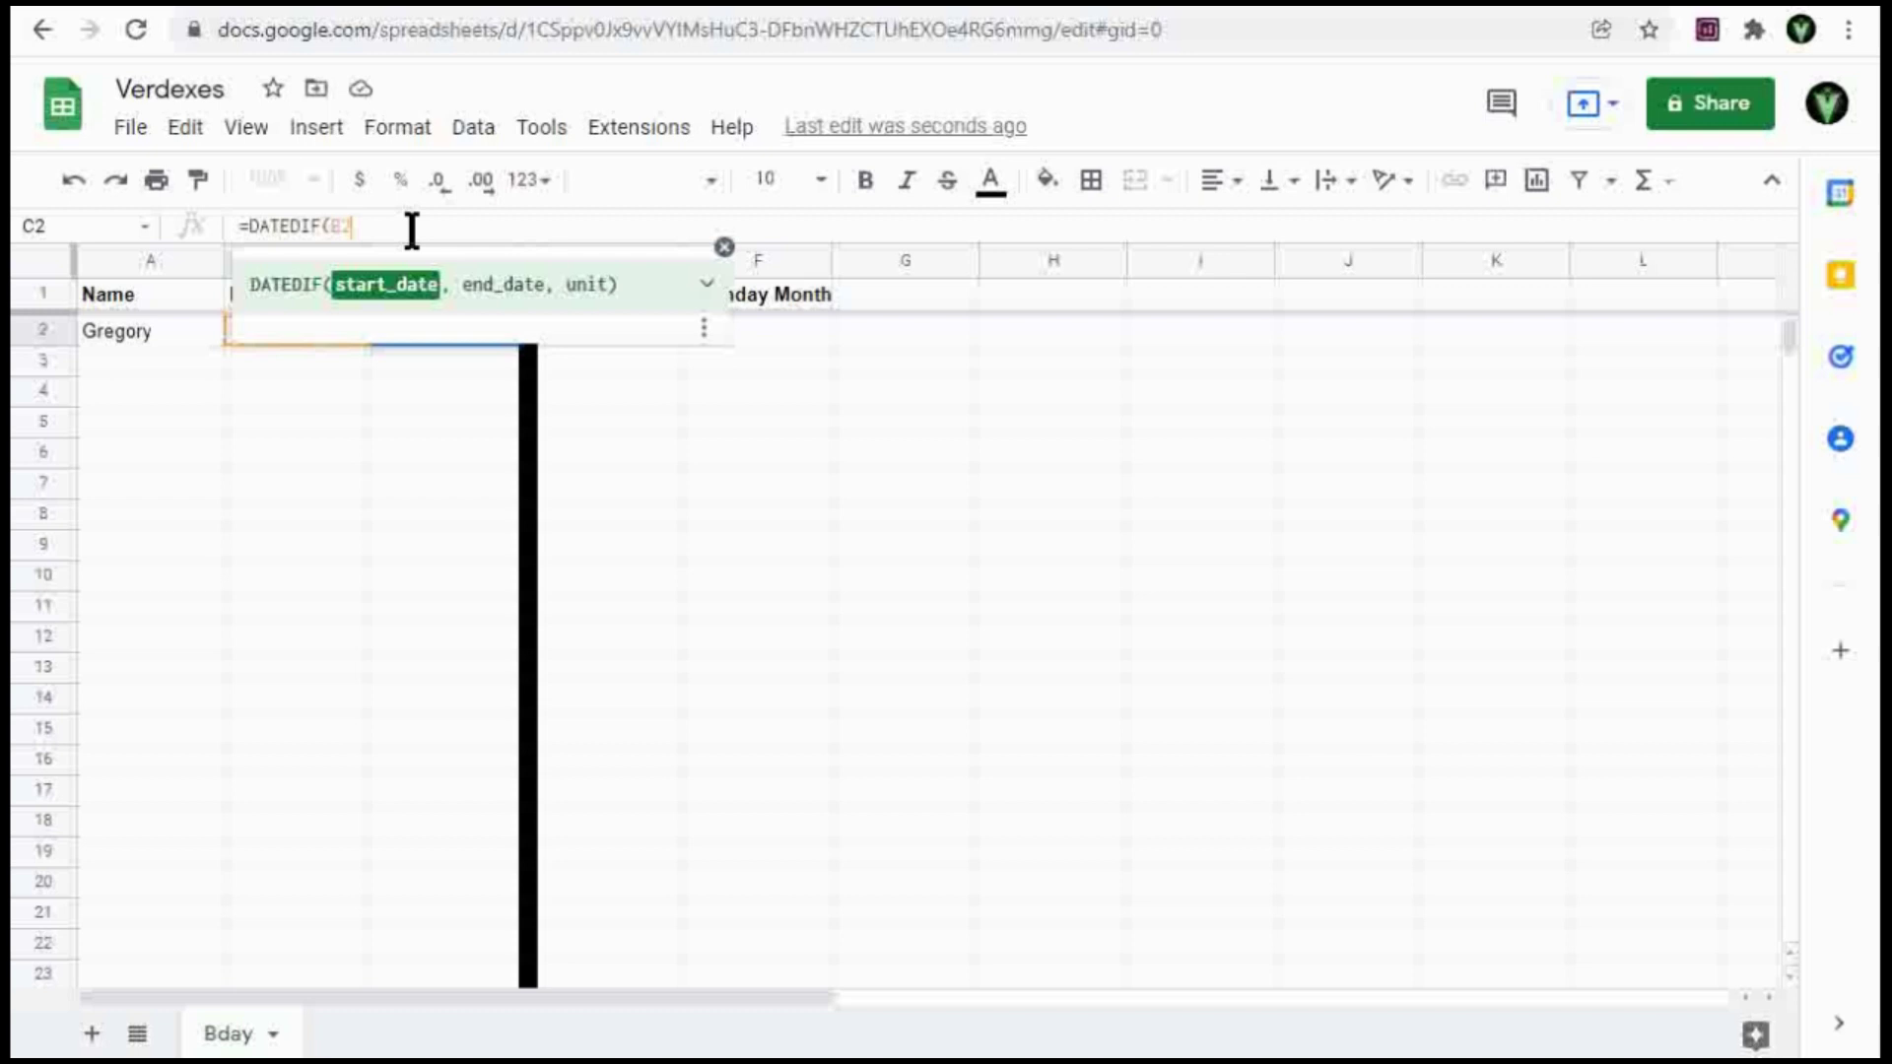
text(,tod)
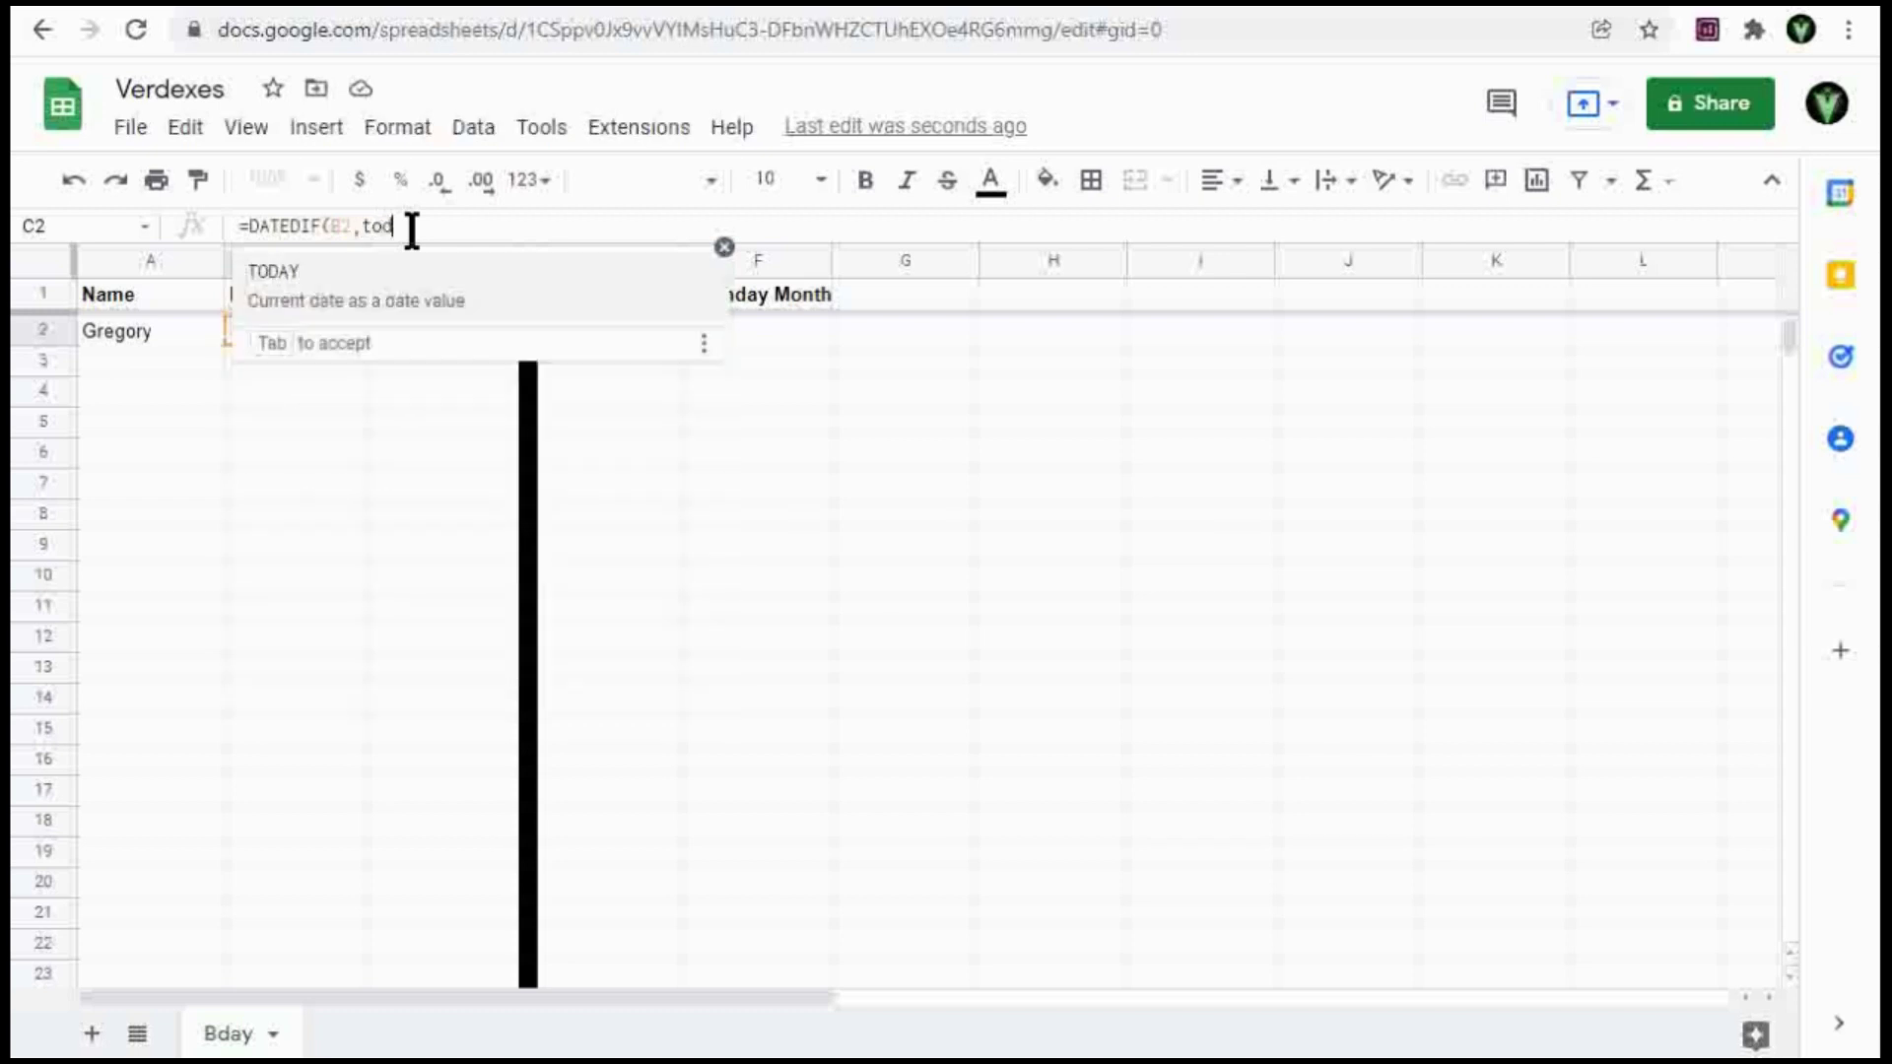
text(ay())
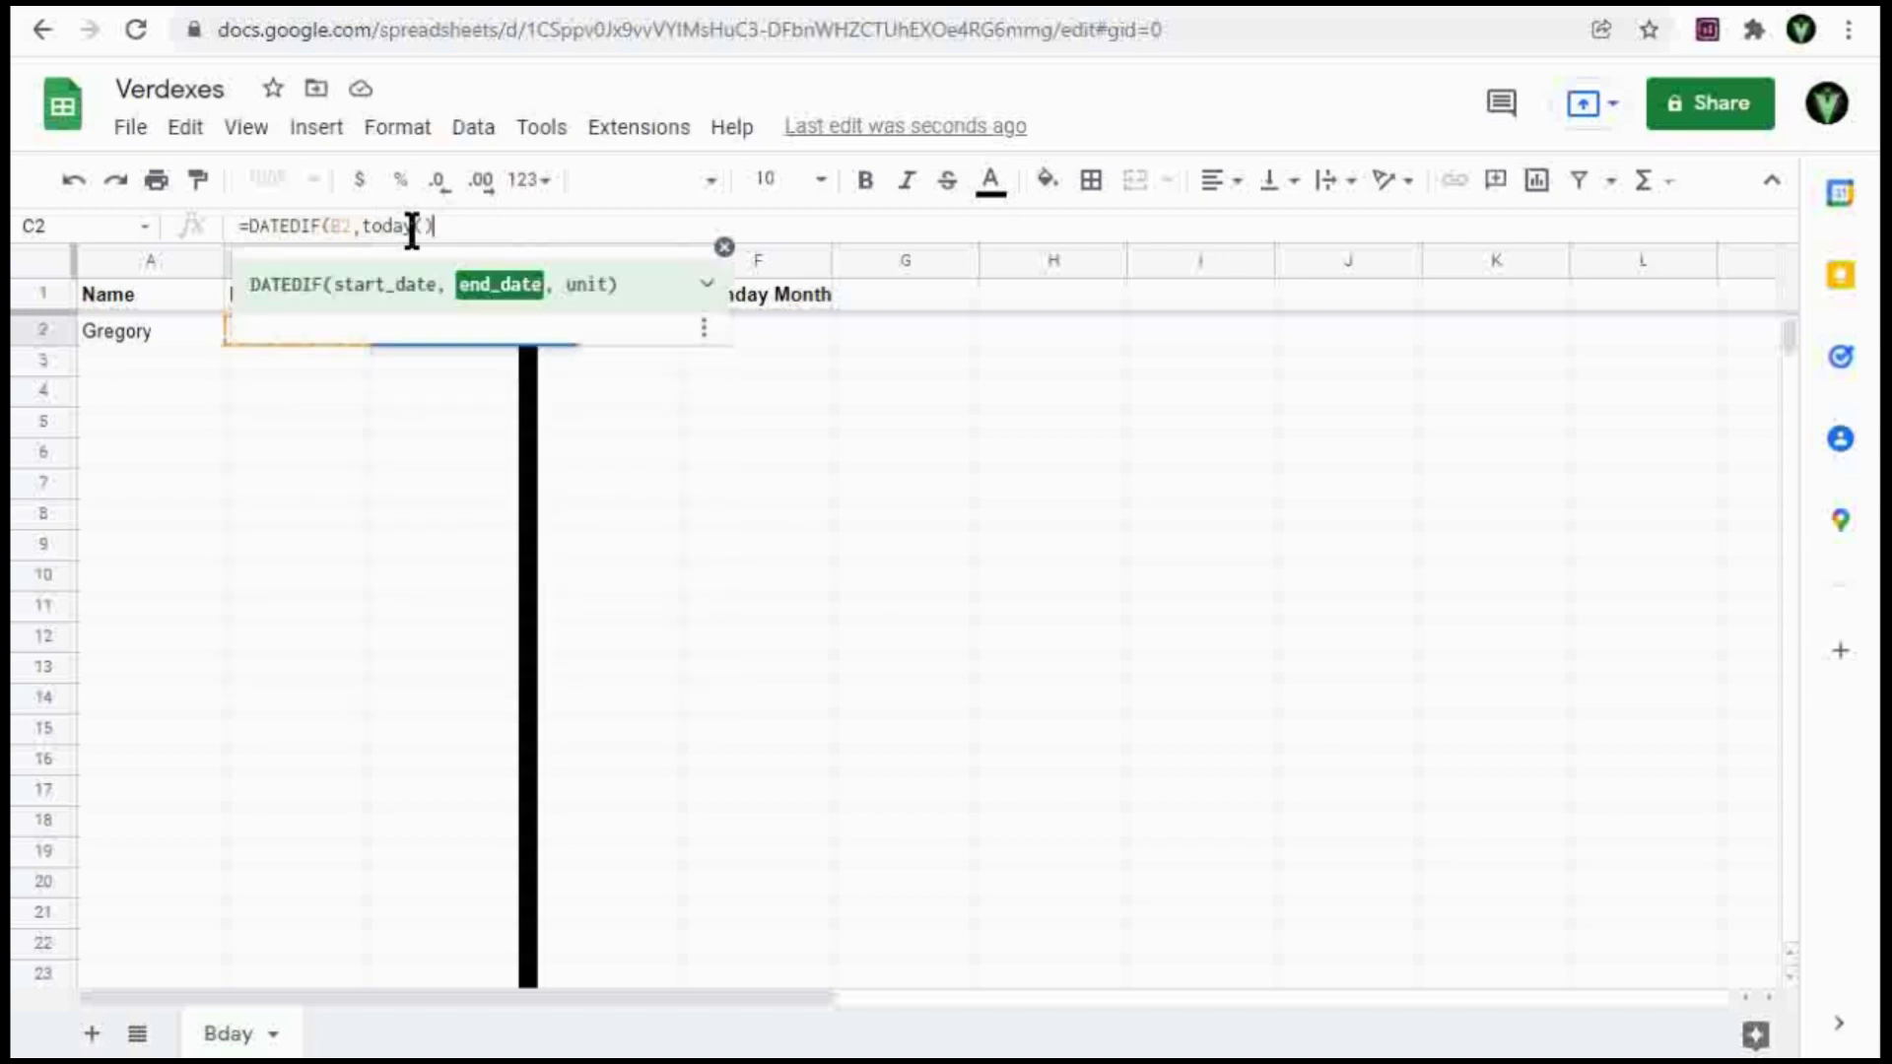
text(,)
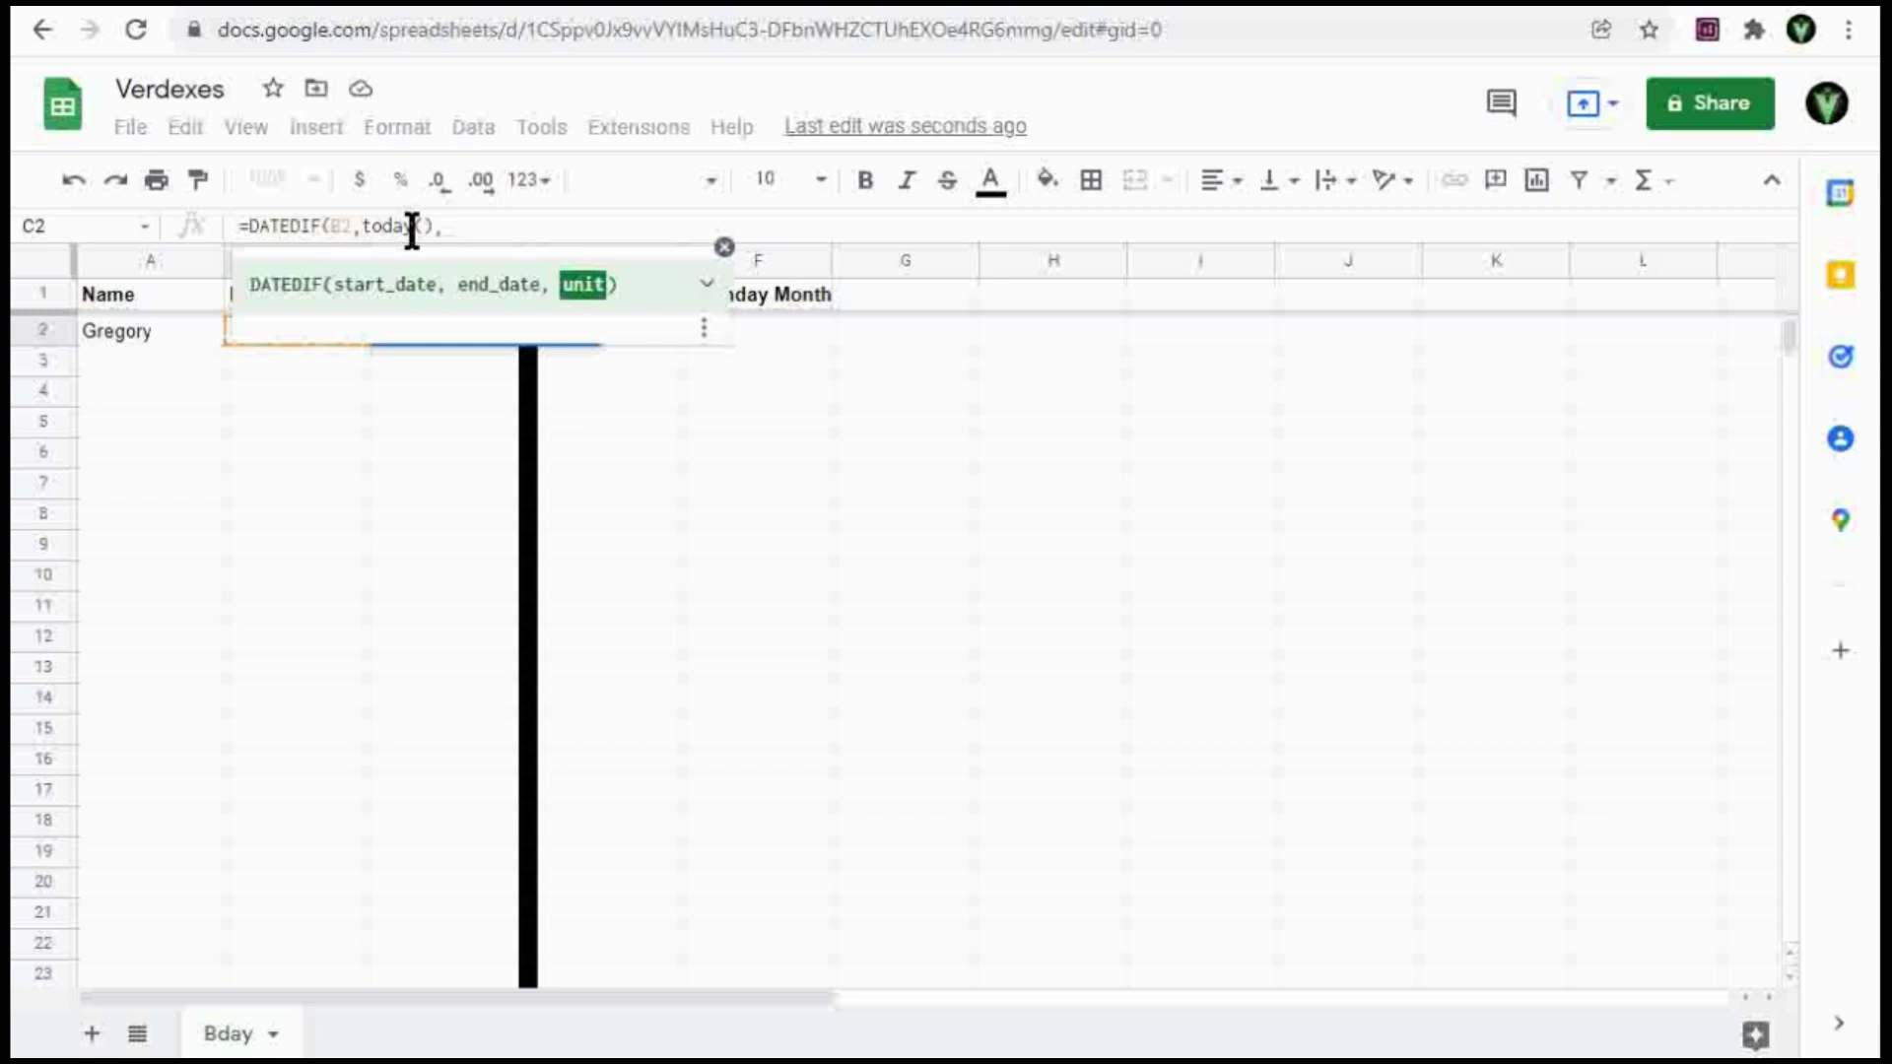
text(")
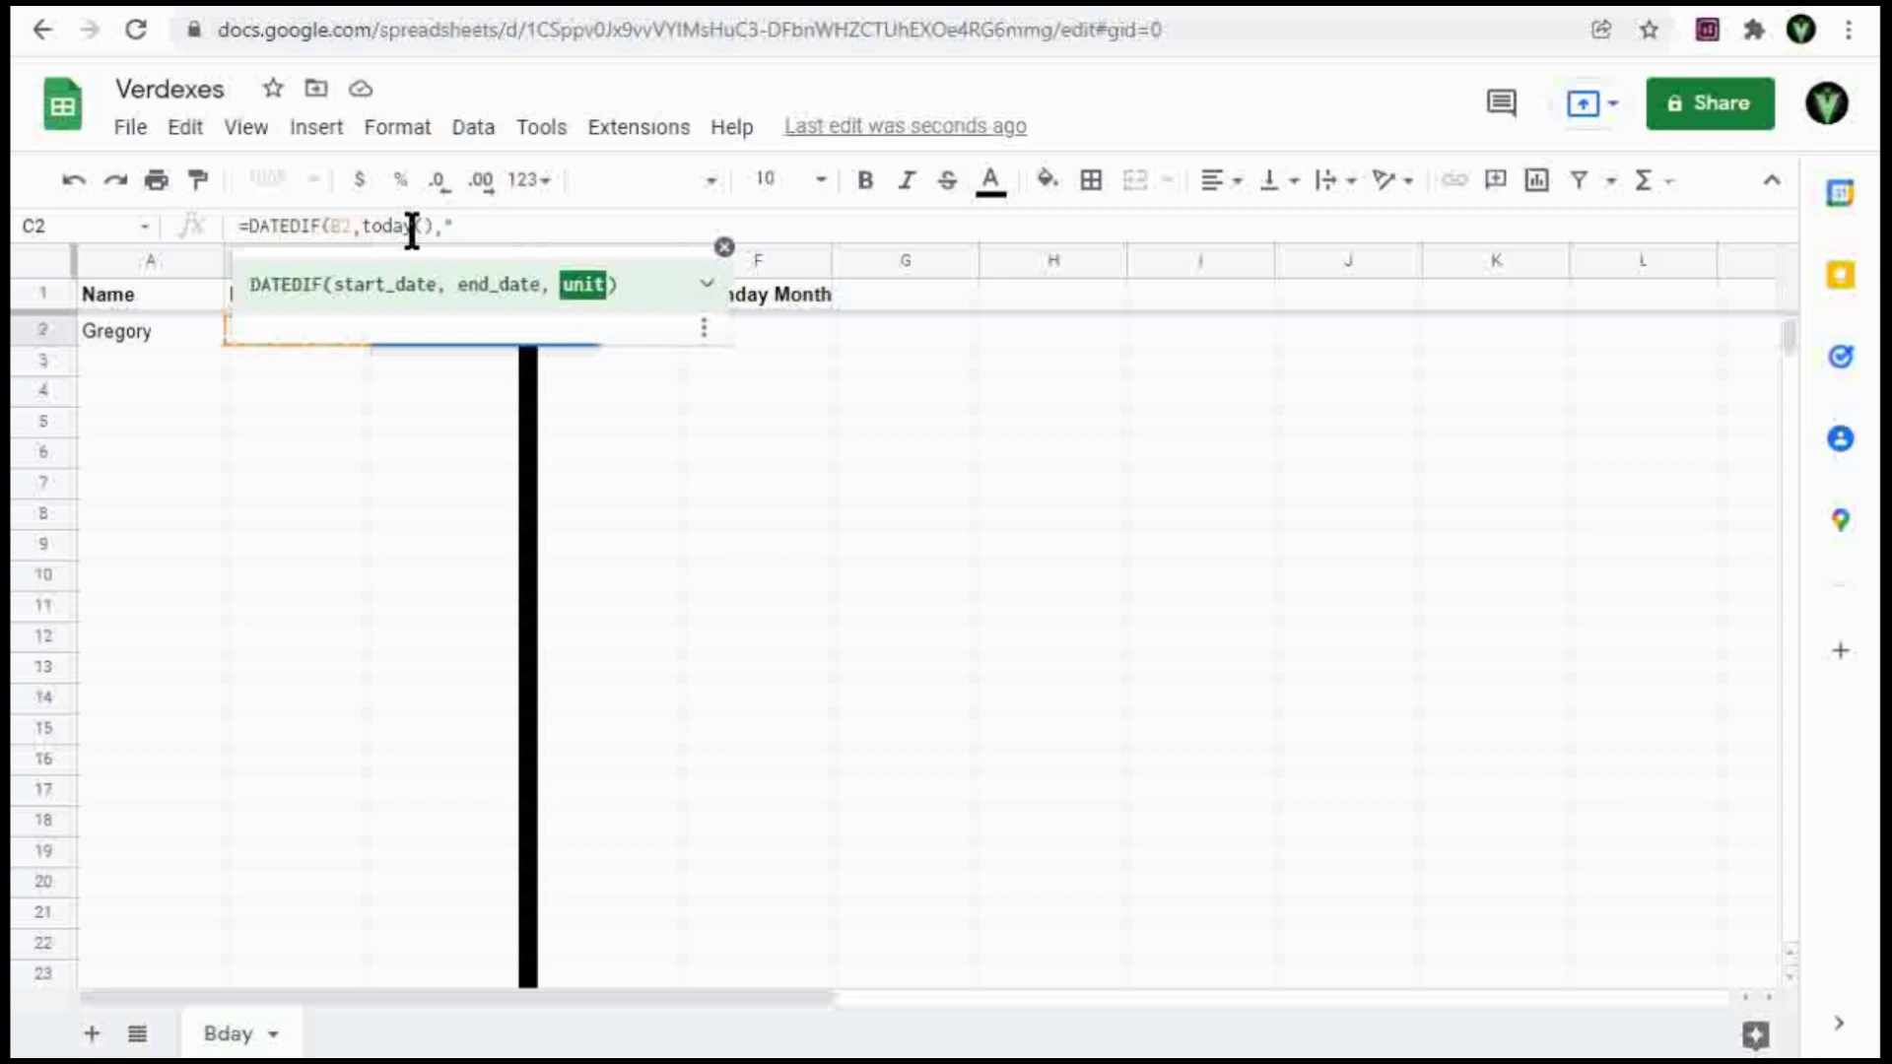
text(Y"))
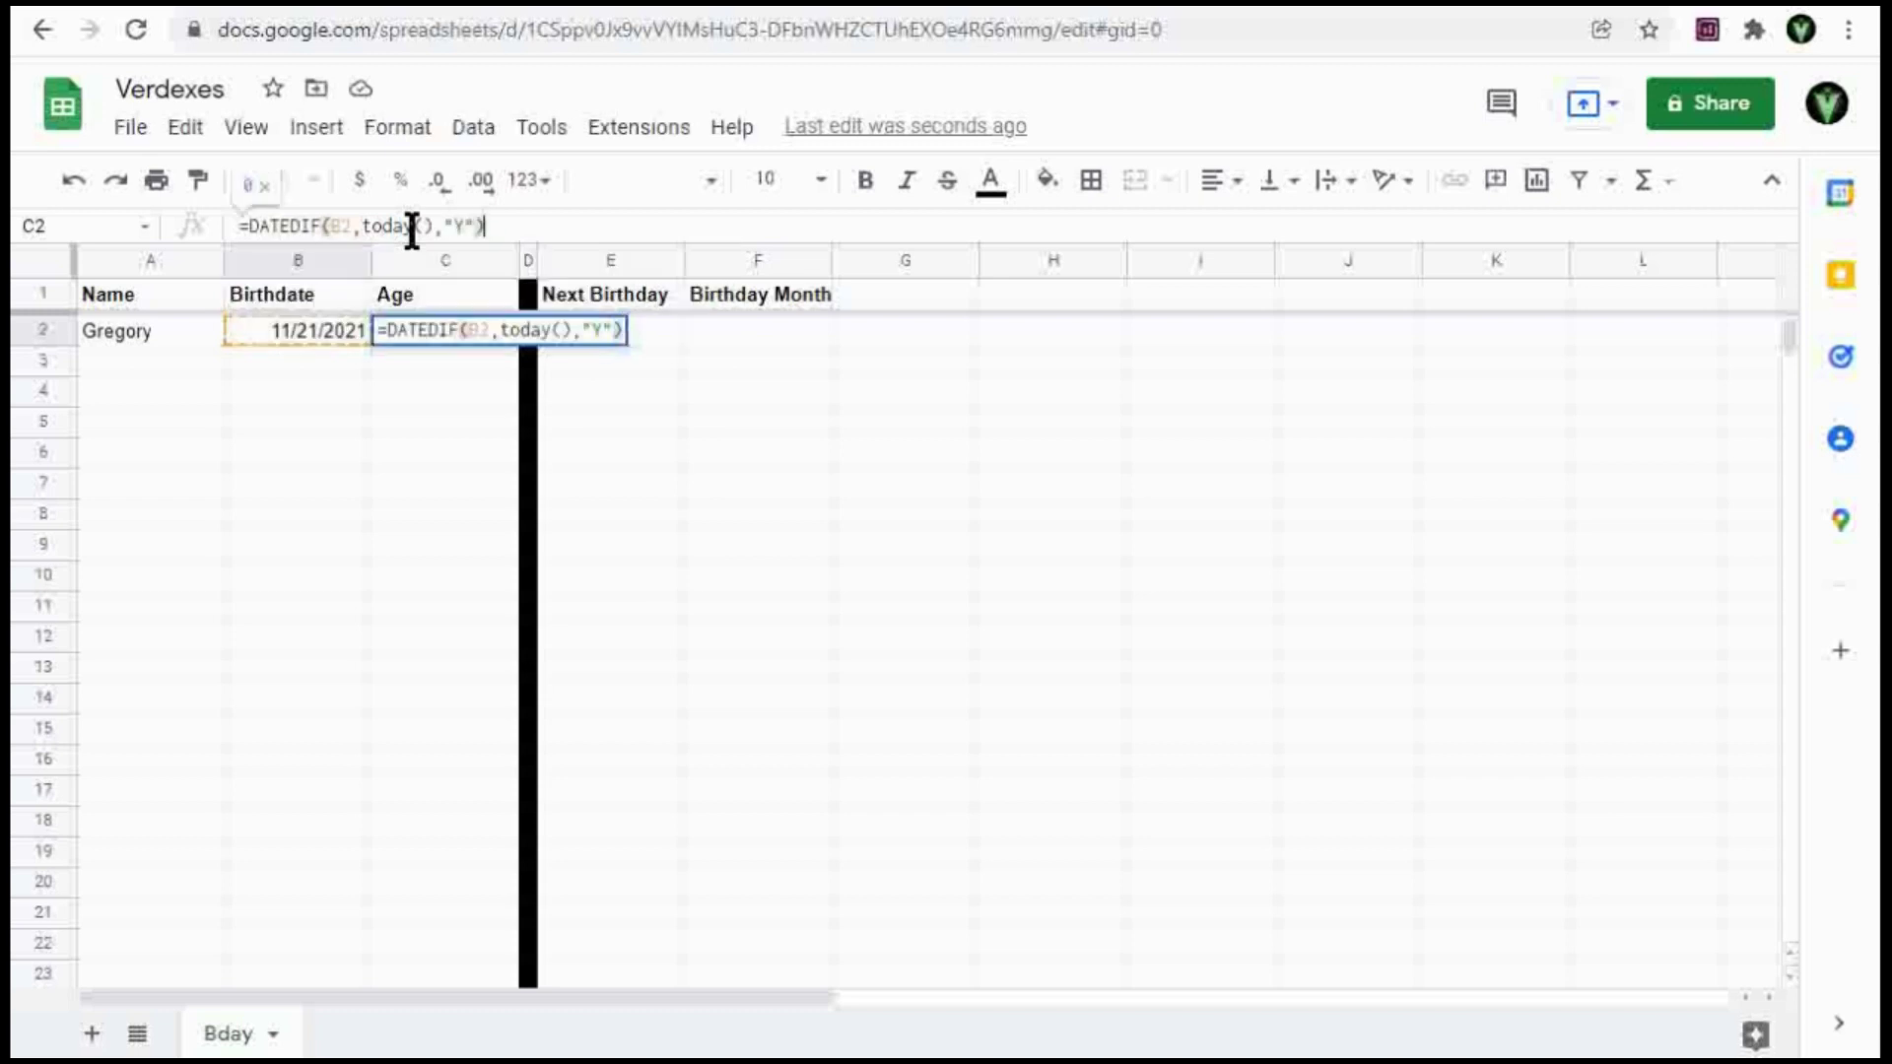
key(Return)
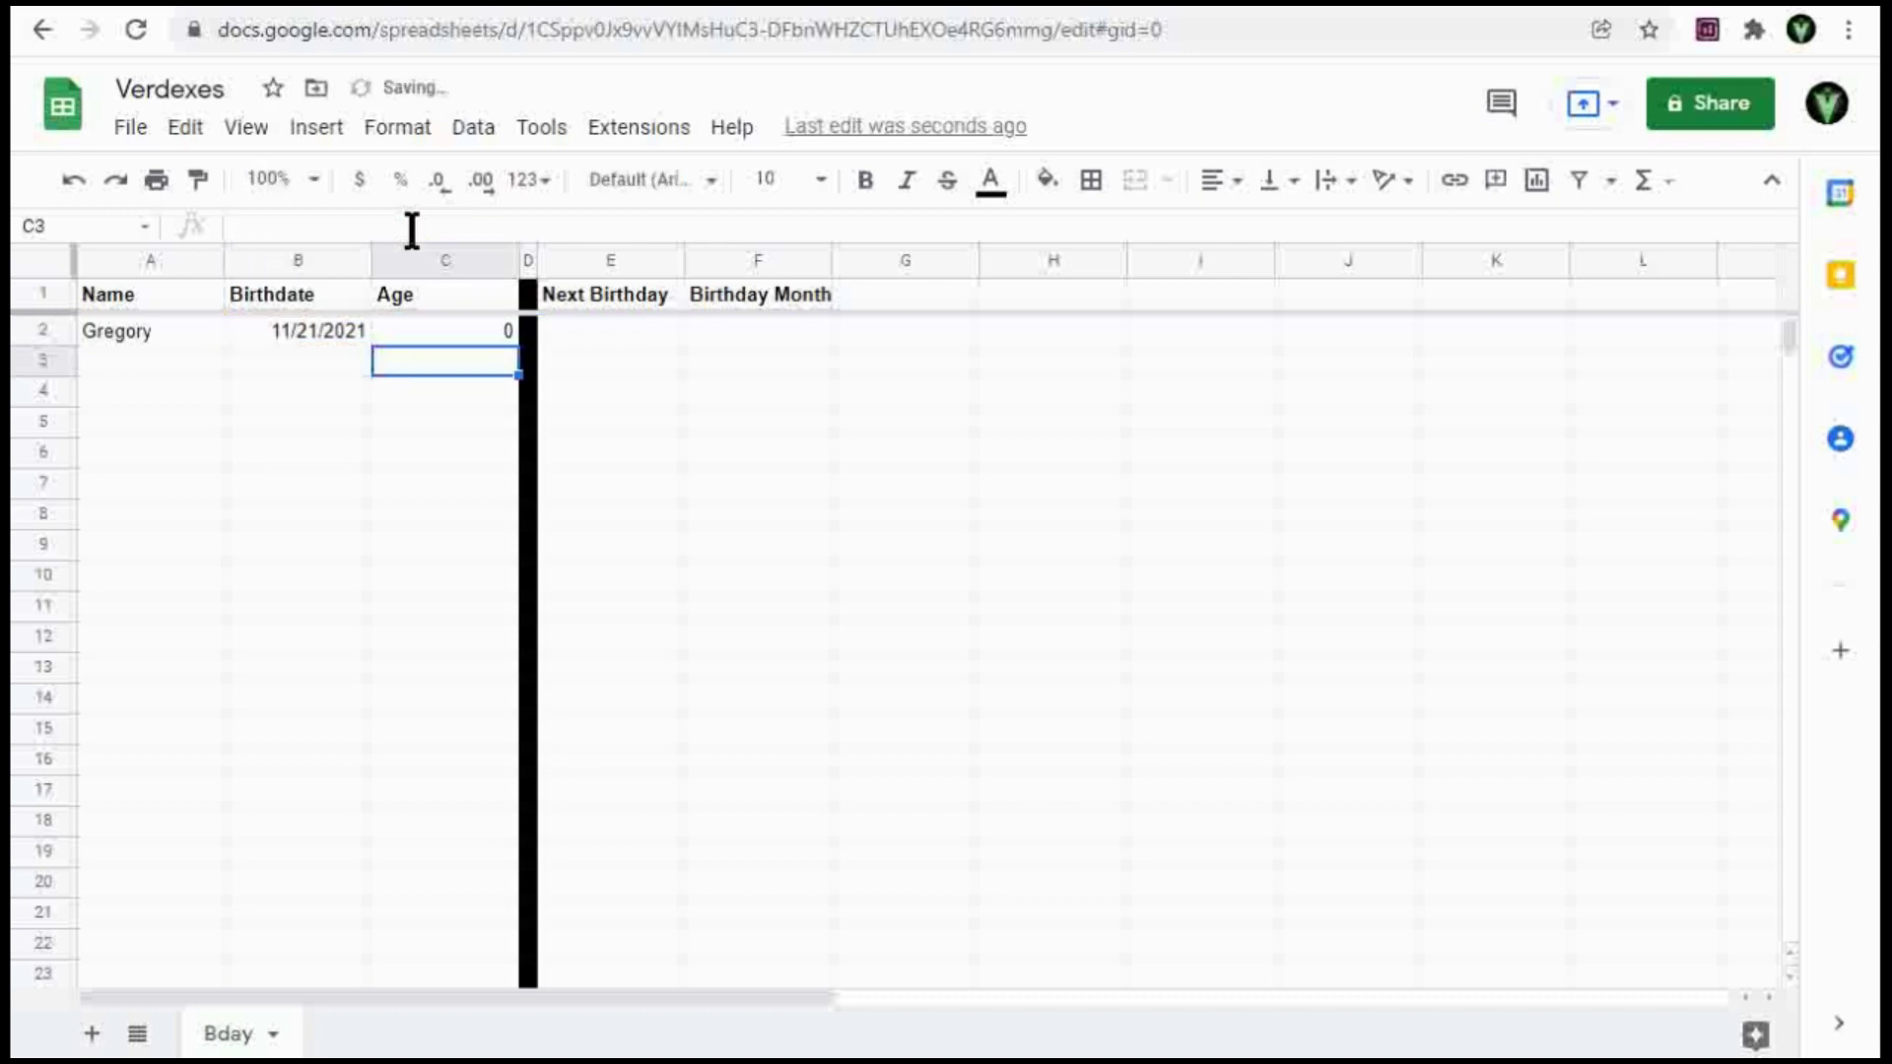
key(Up)
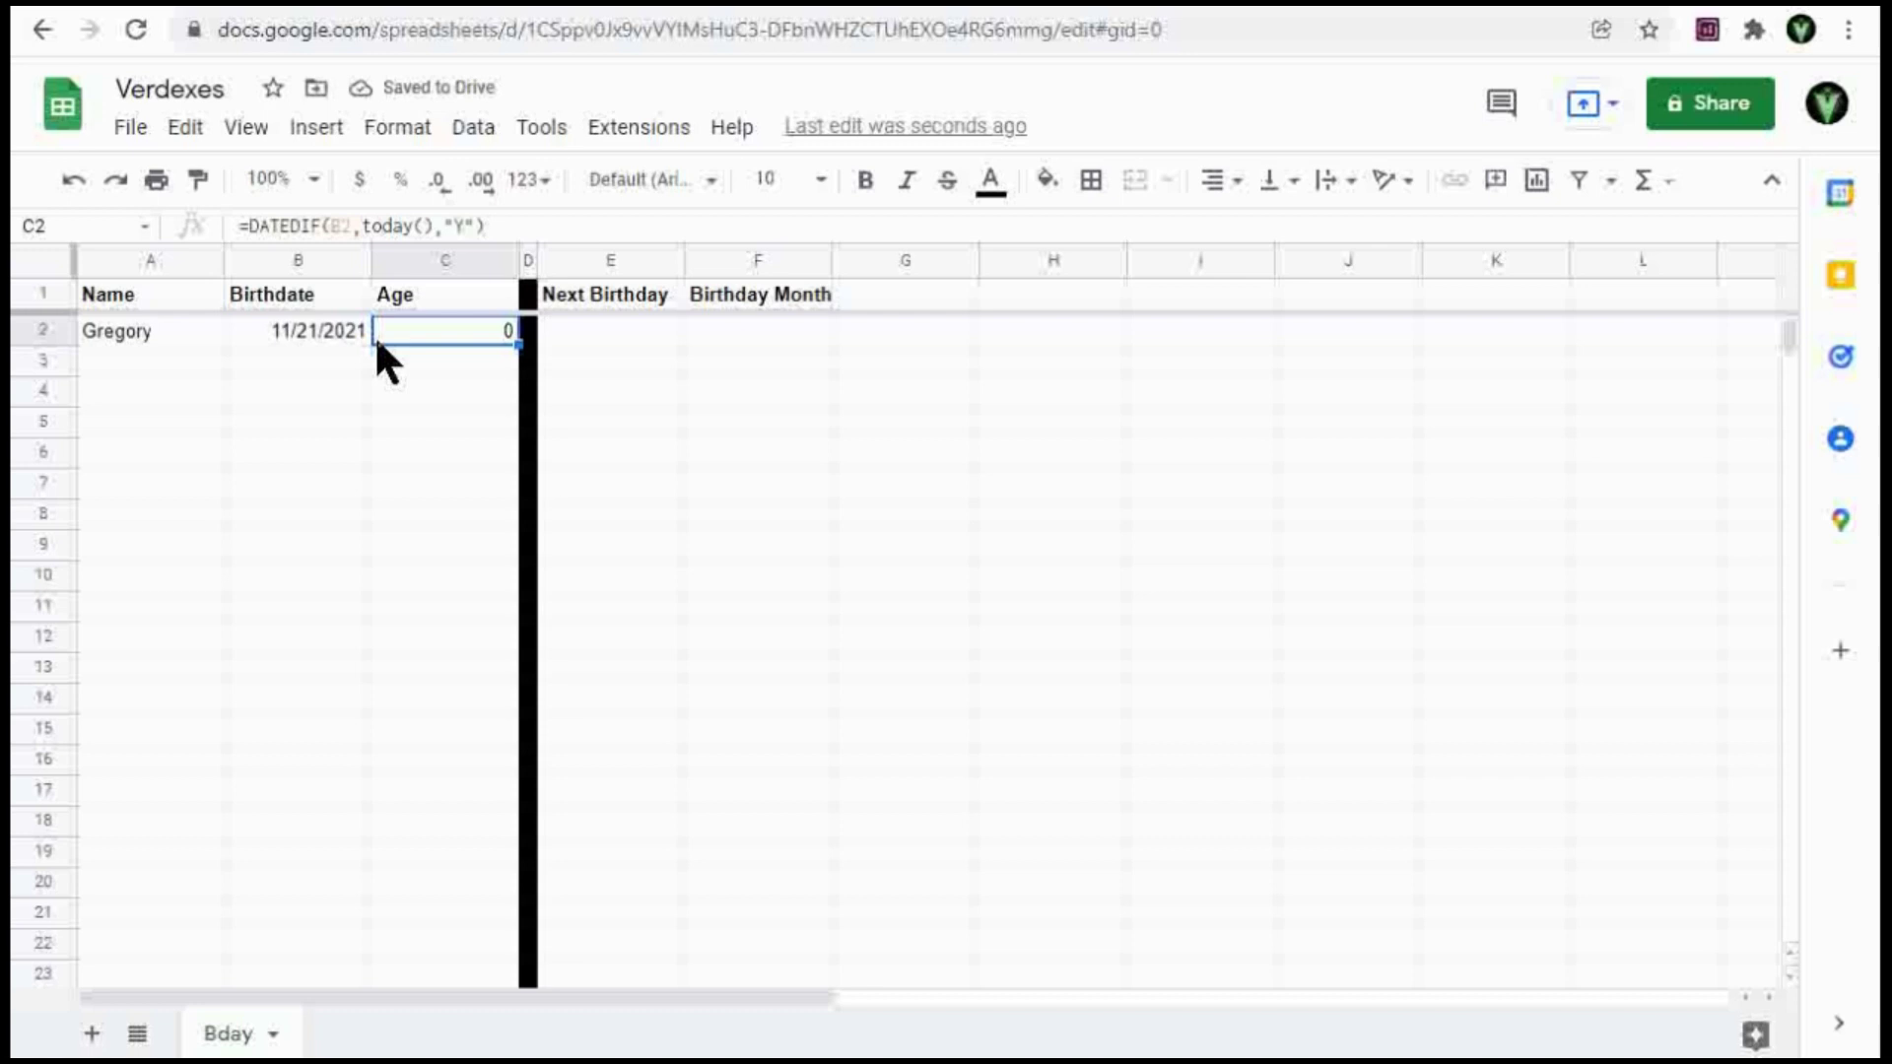
Change the B2 birthdate to 11/21/2020 so the Age shows 1.
click(341, 330)
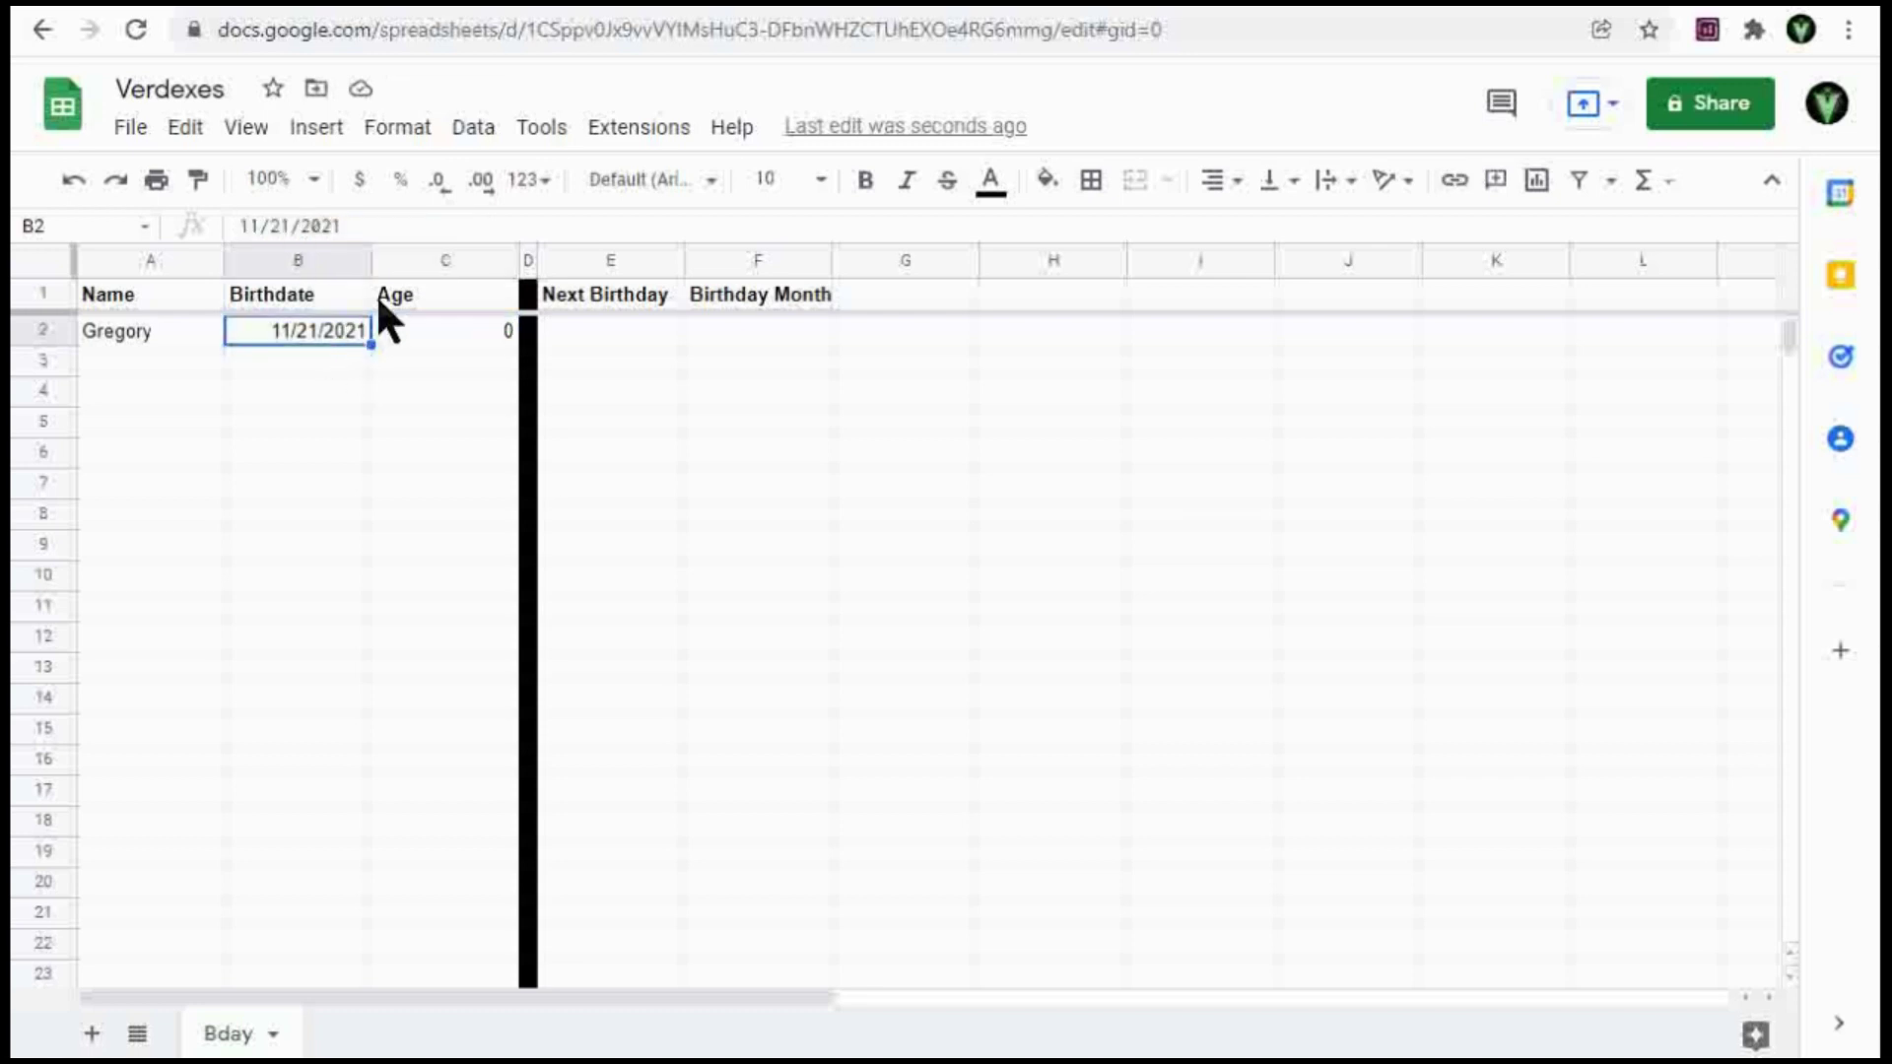
click(444, 241)
key(BackSpace)
text(0)
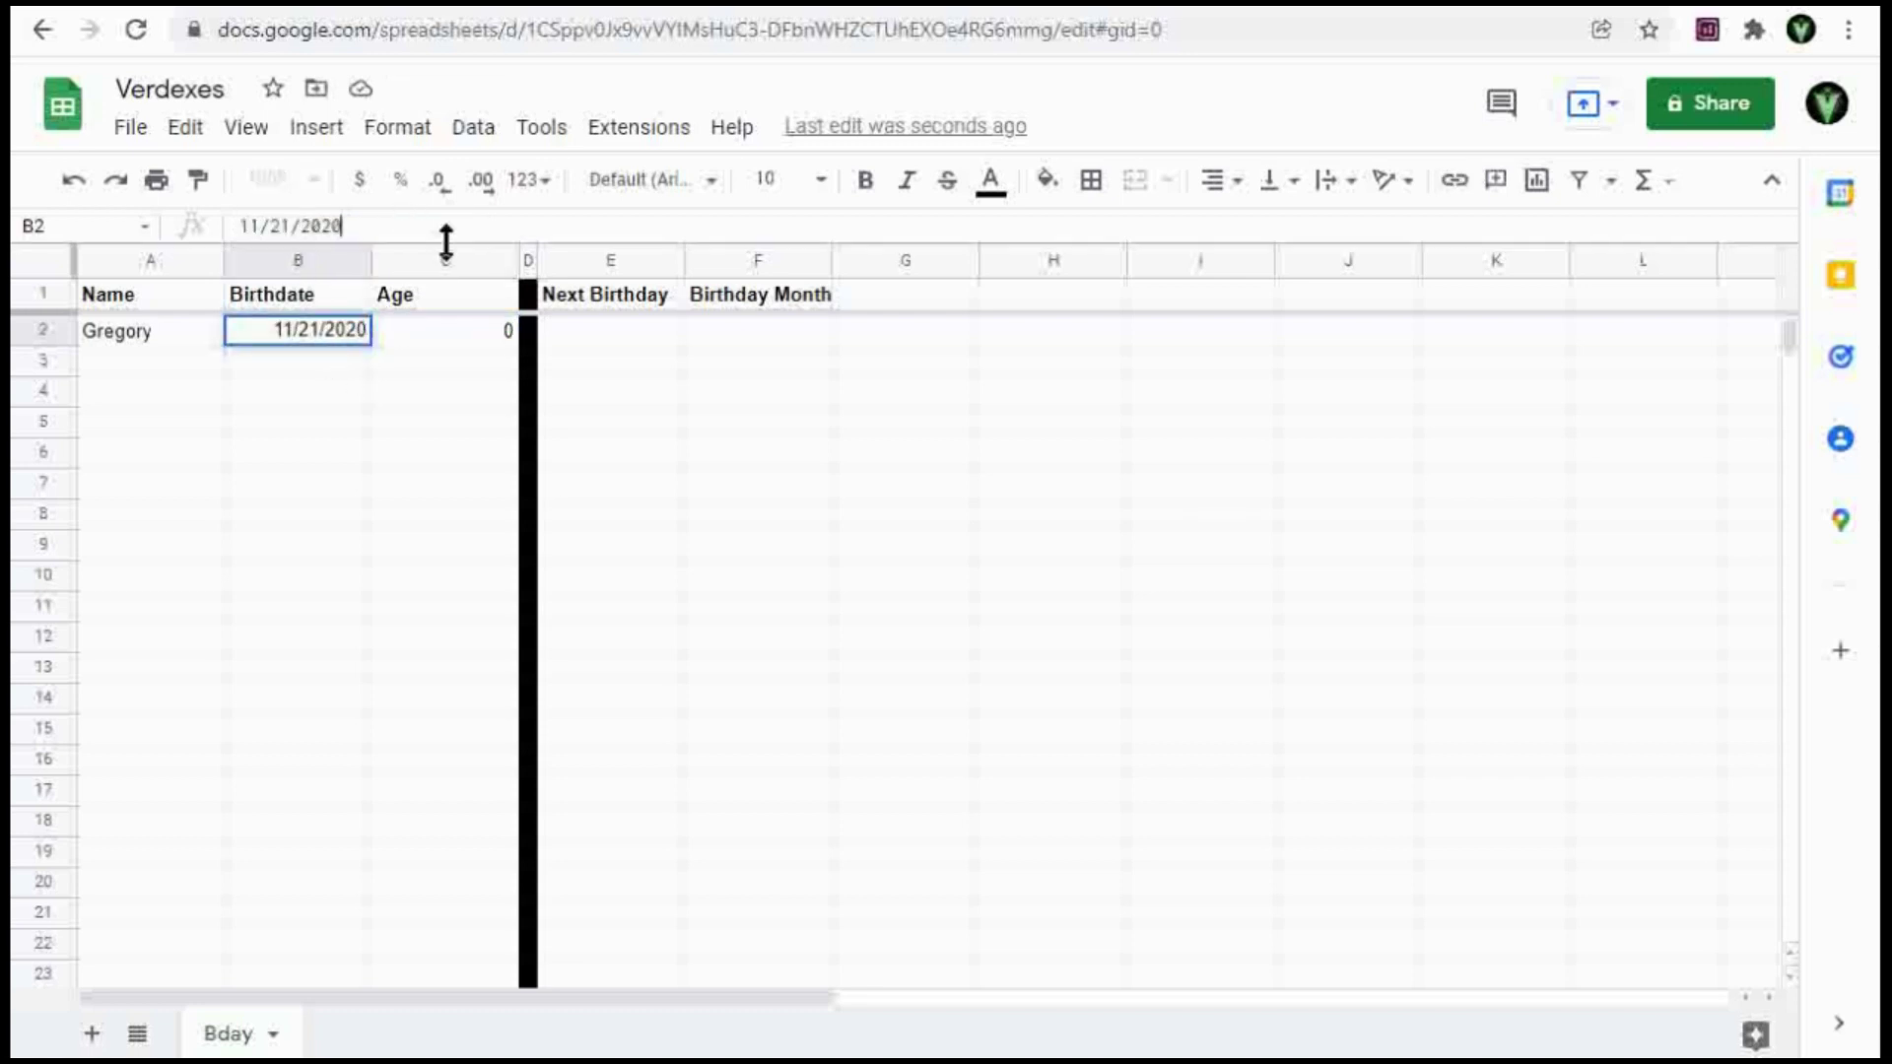
key(Return)
click(478, 337)
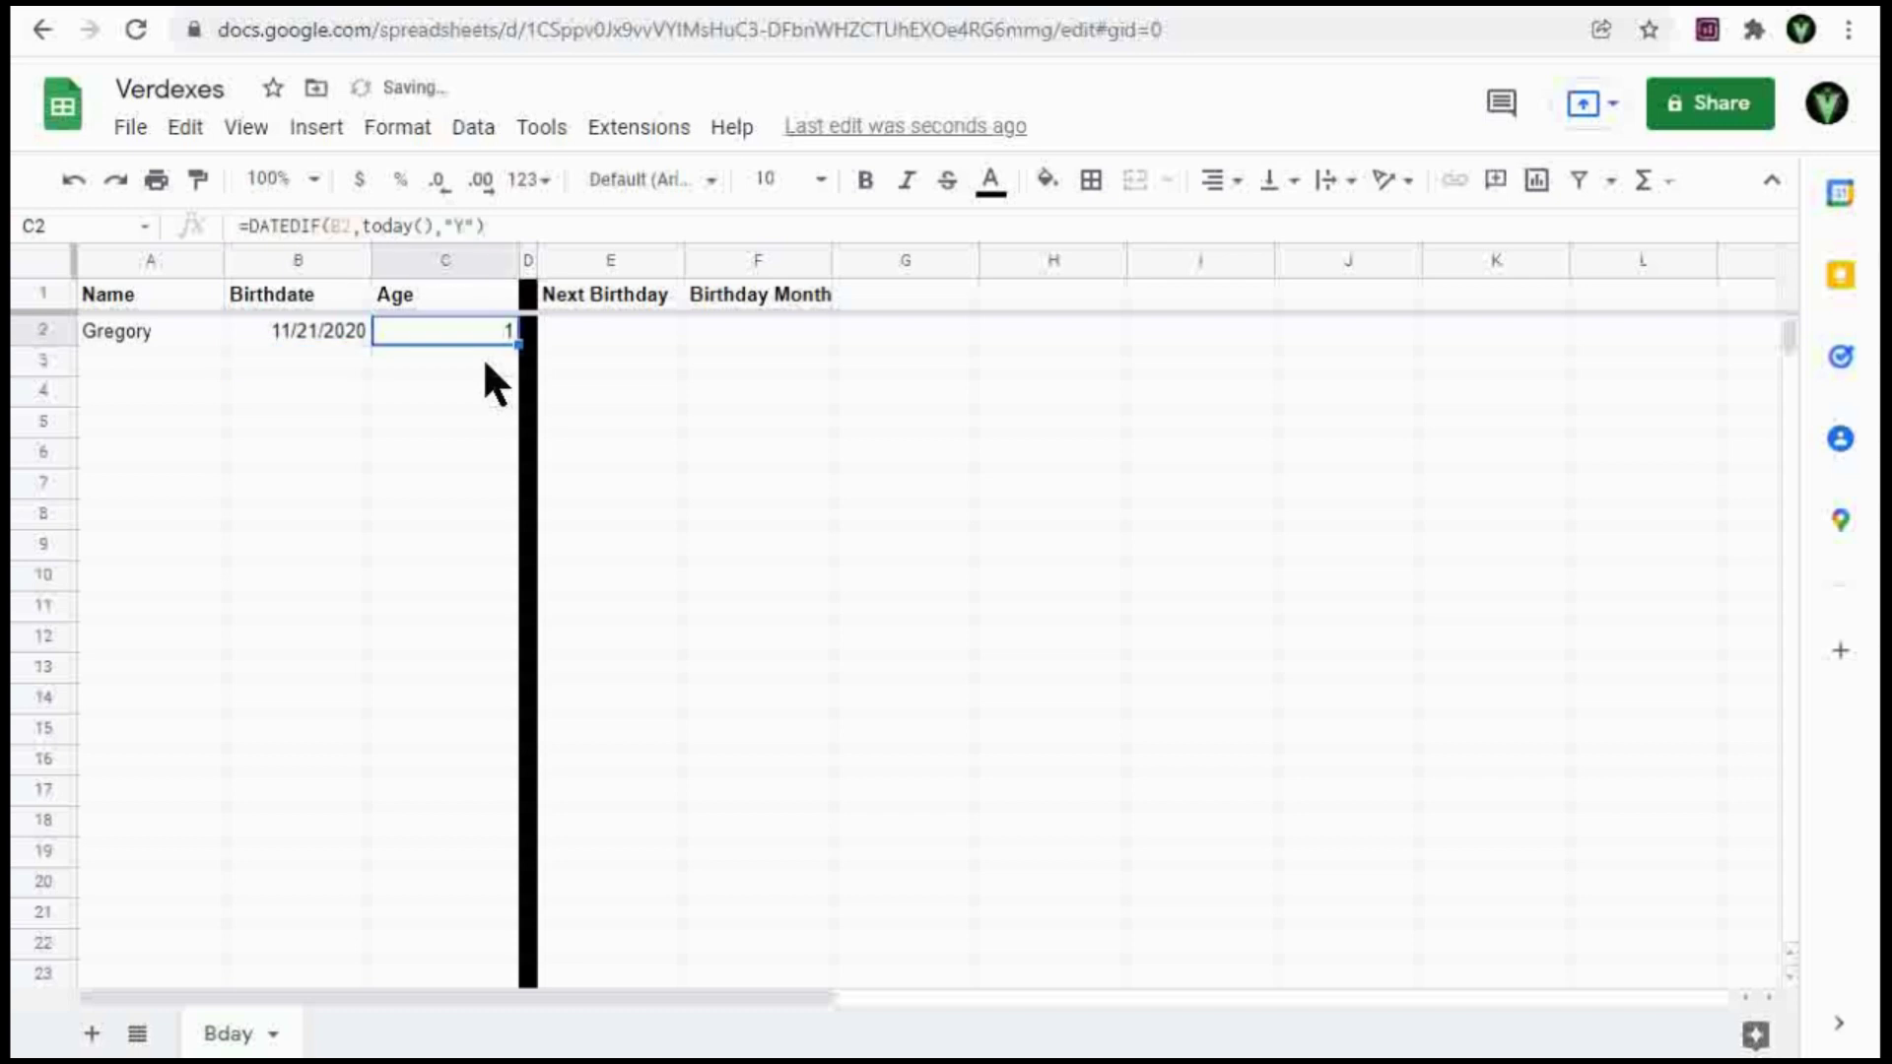
Centre-align the Age column.
click(466, 260)
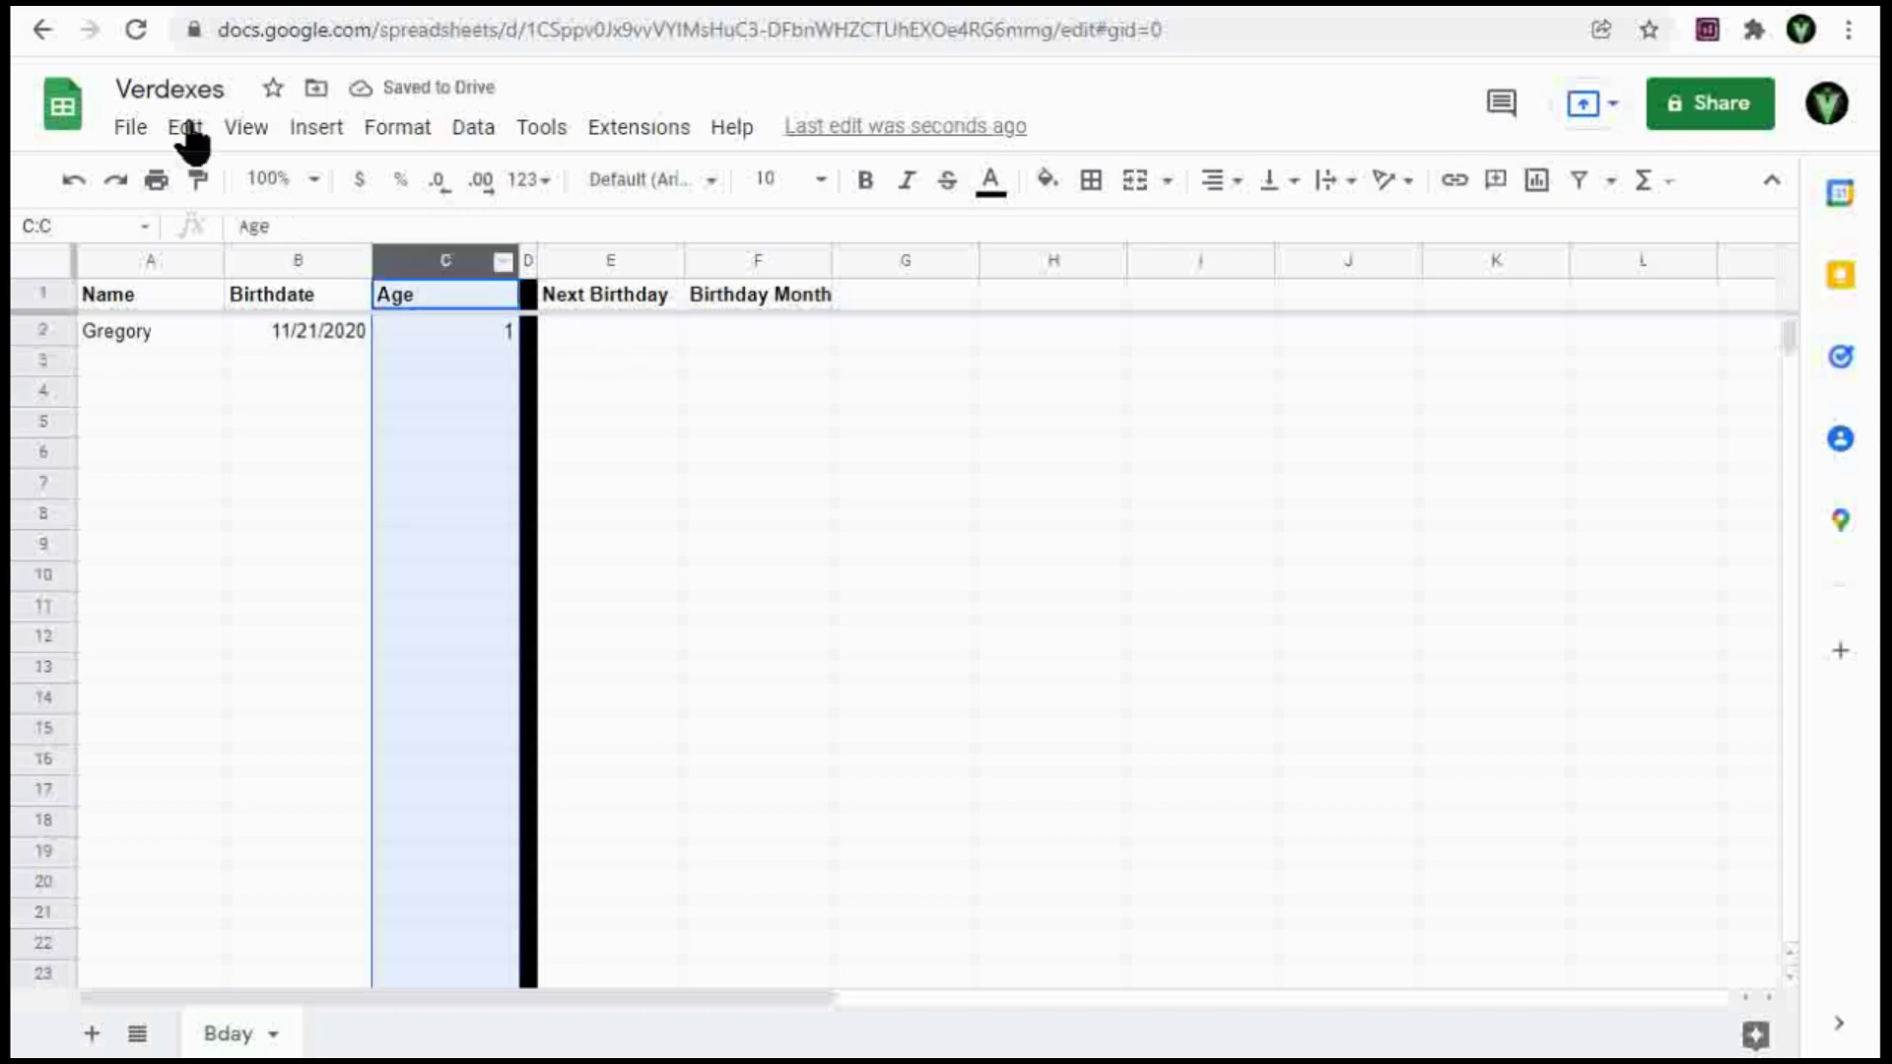
click(1234, 185)
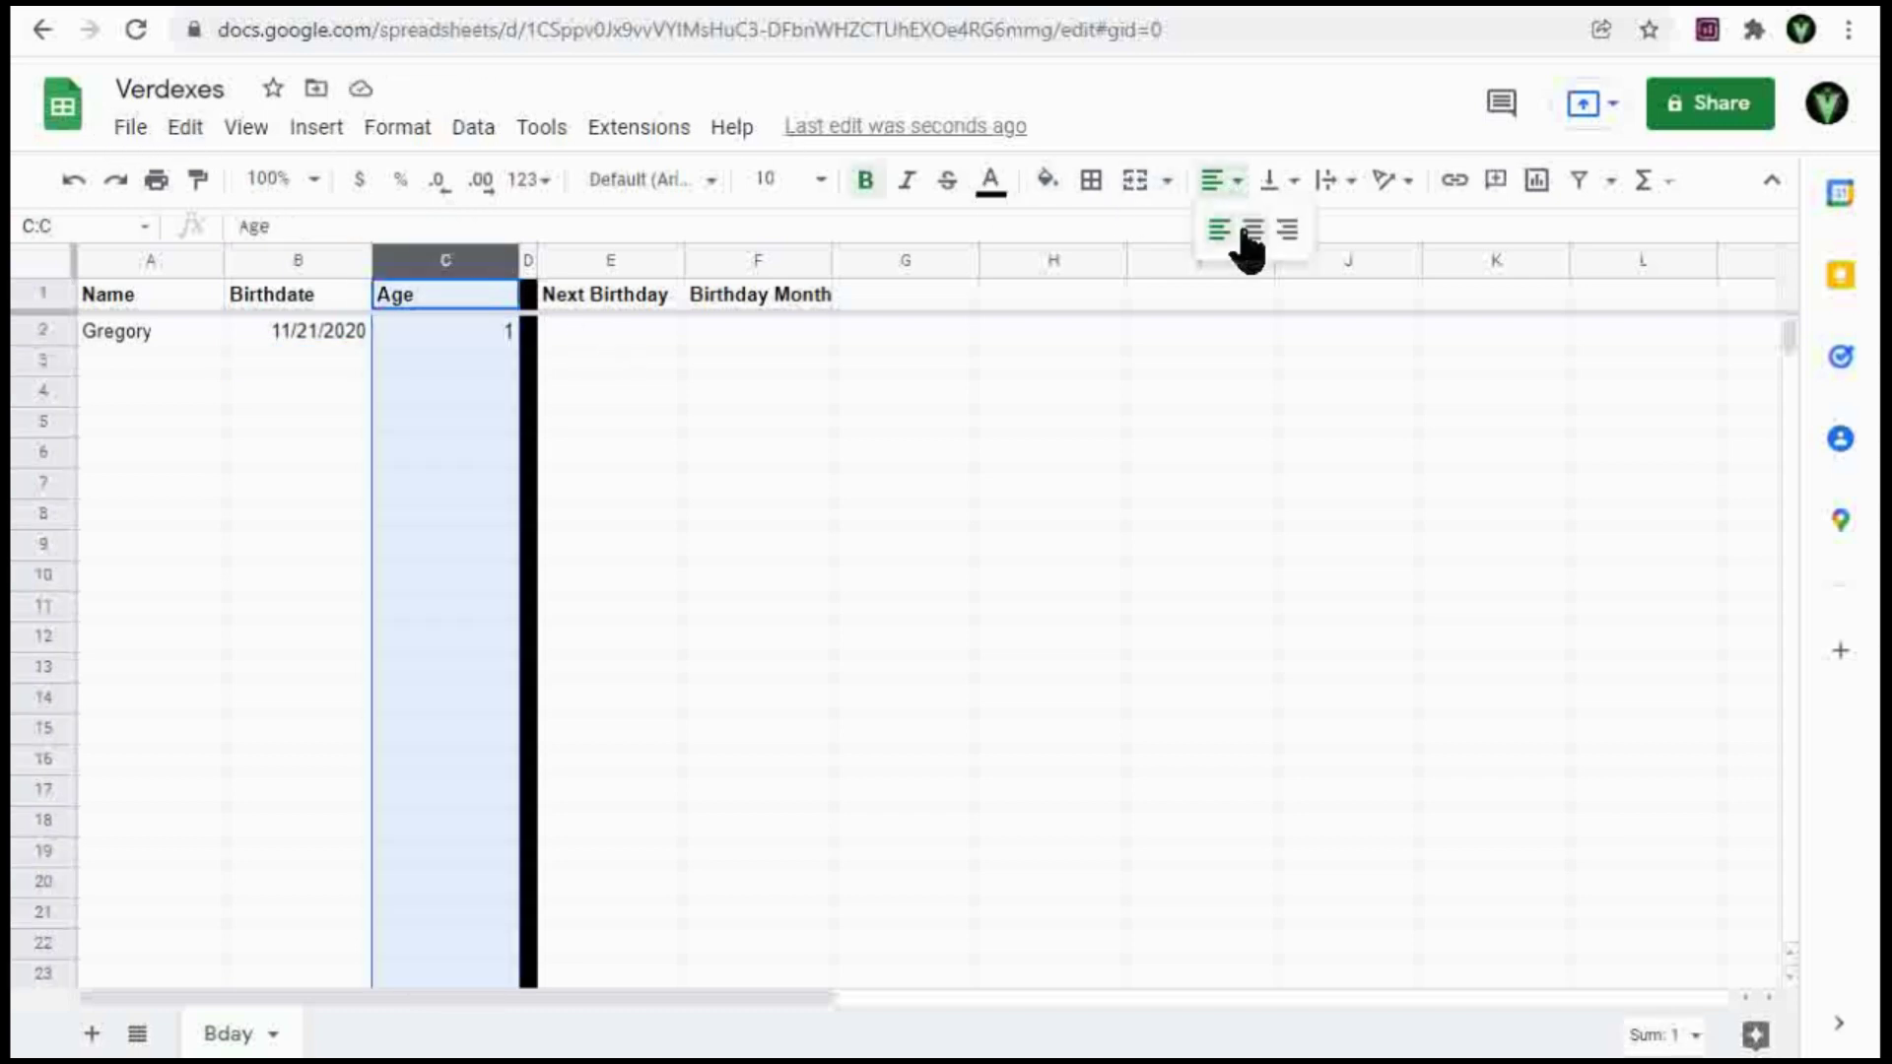
click(1250, 230)
click(626, 337)
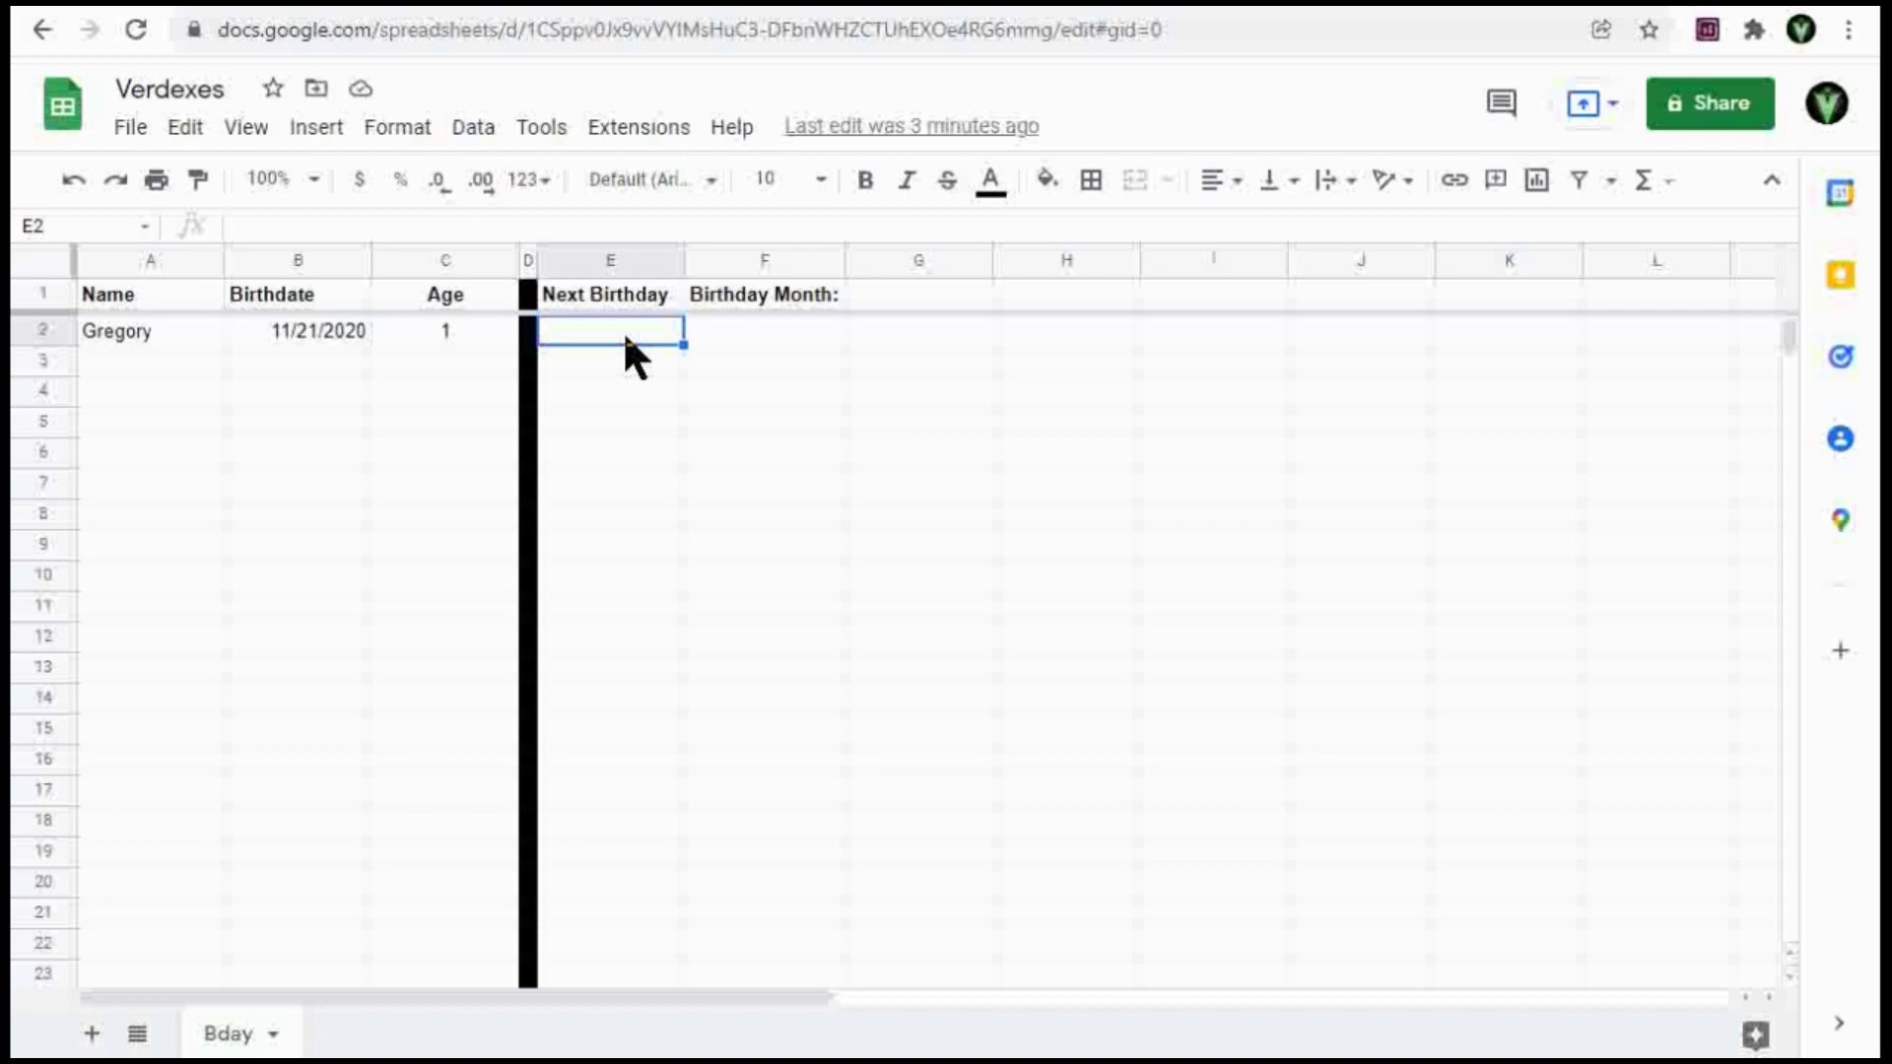
Enter =date(year(today()),month(B2),day(B2)) in E2, showing 11/21/2021.
text(=)
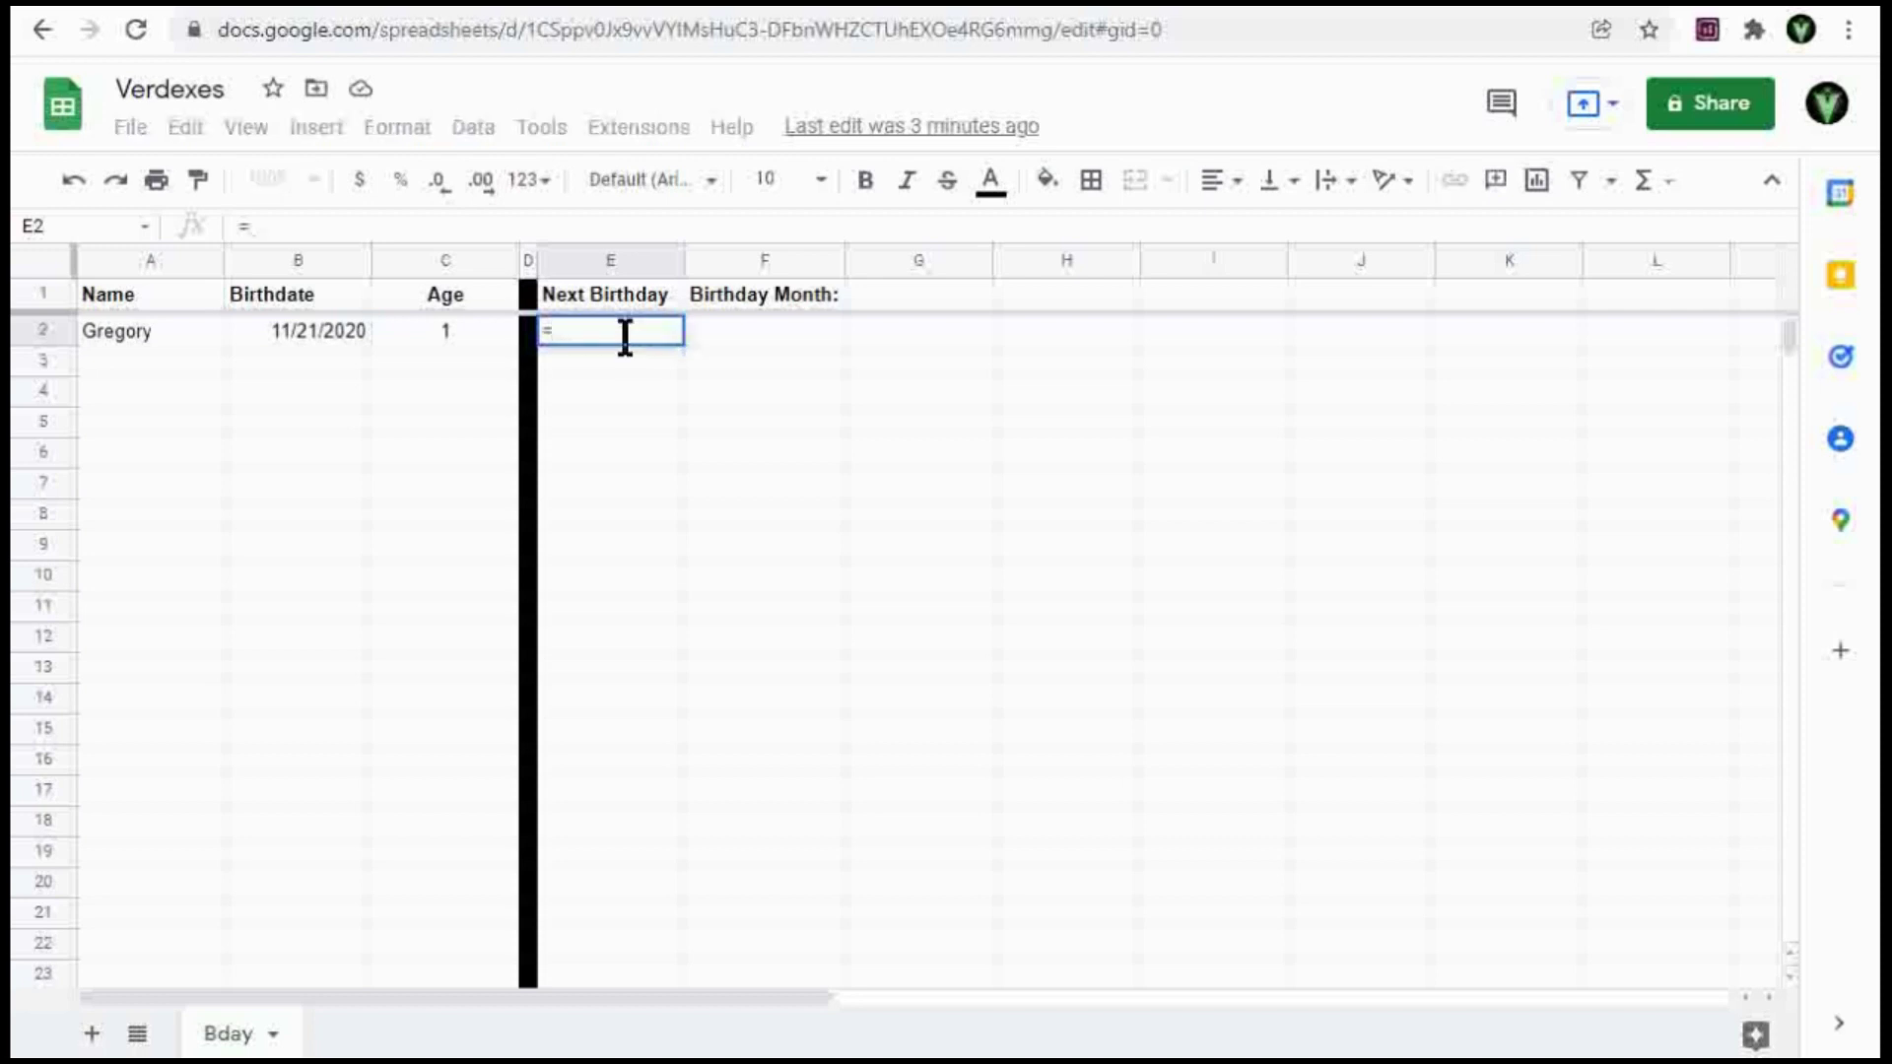
text(d)
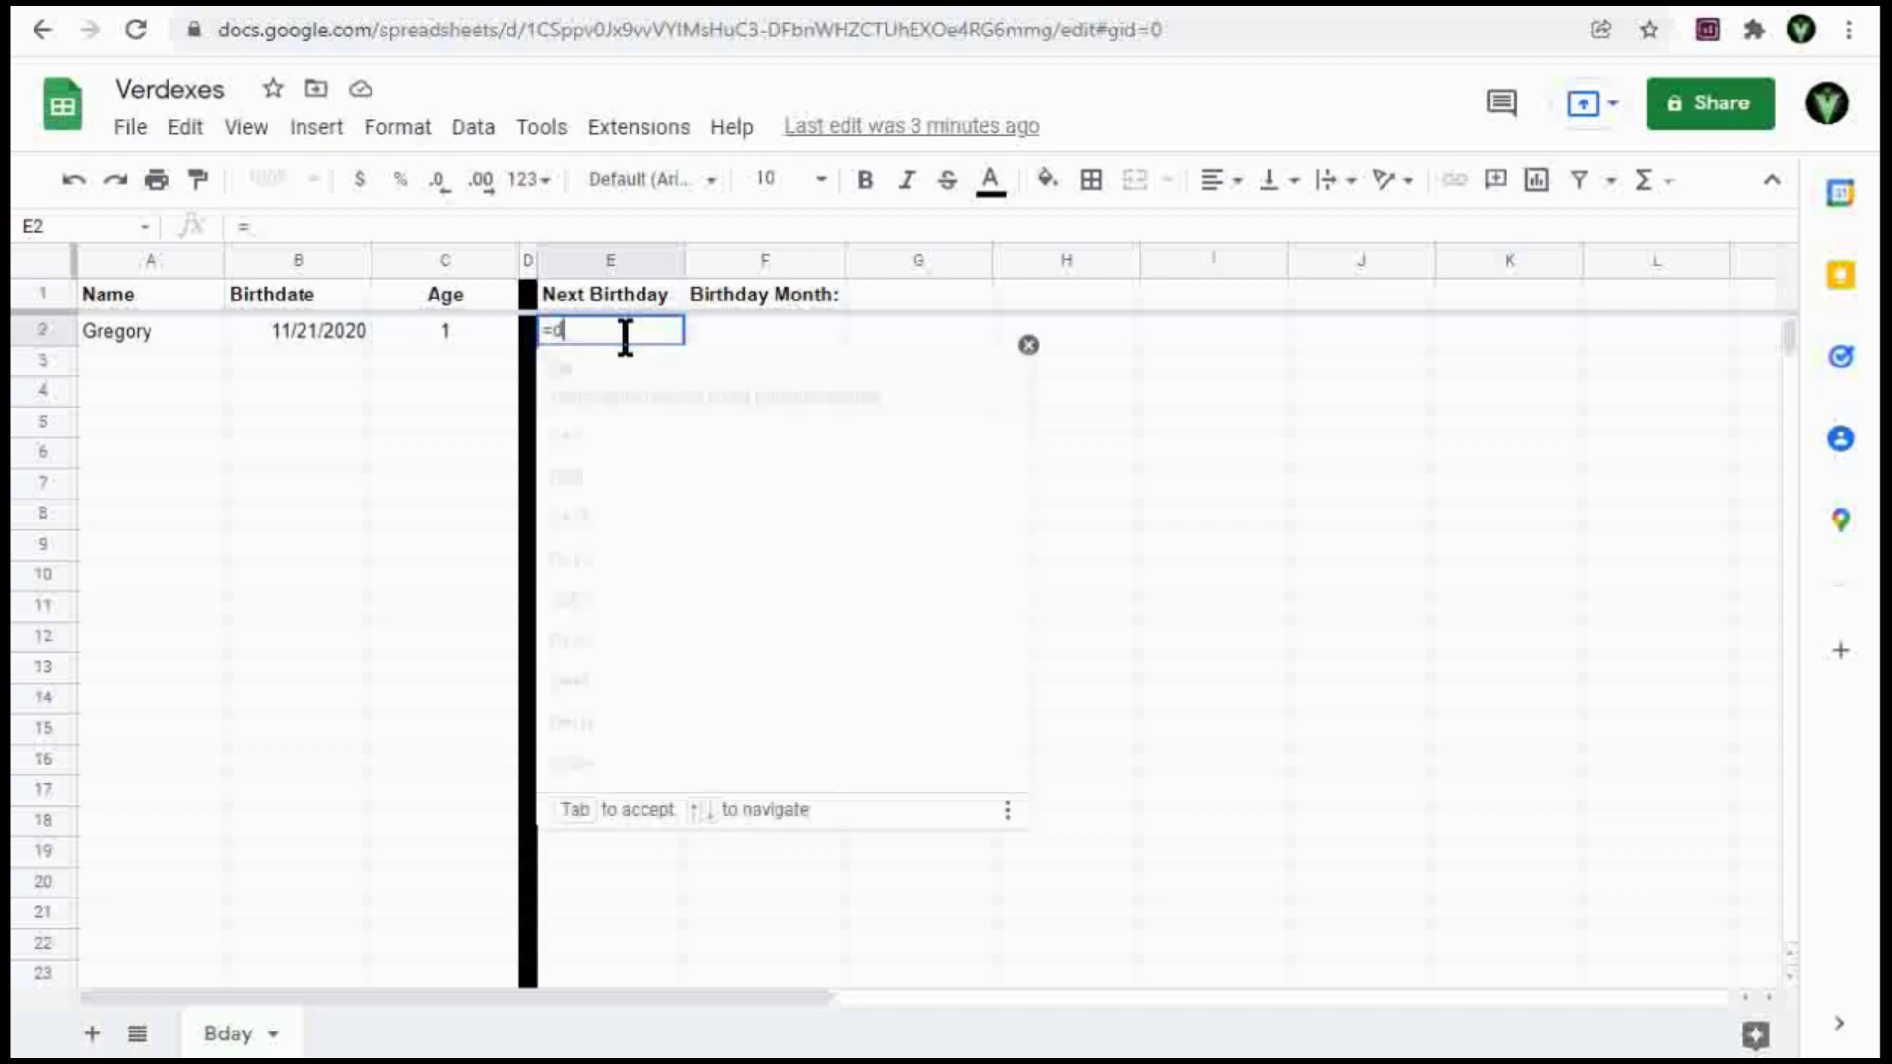
text(ate()
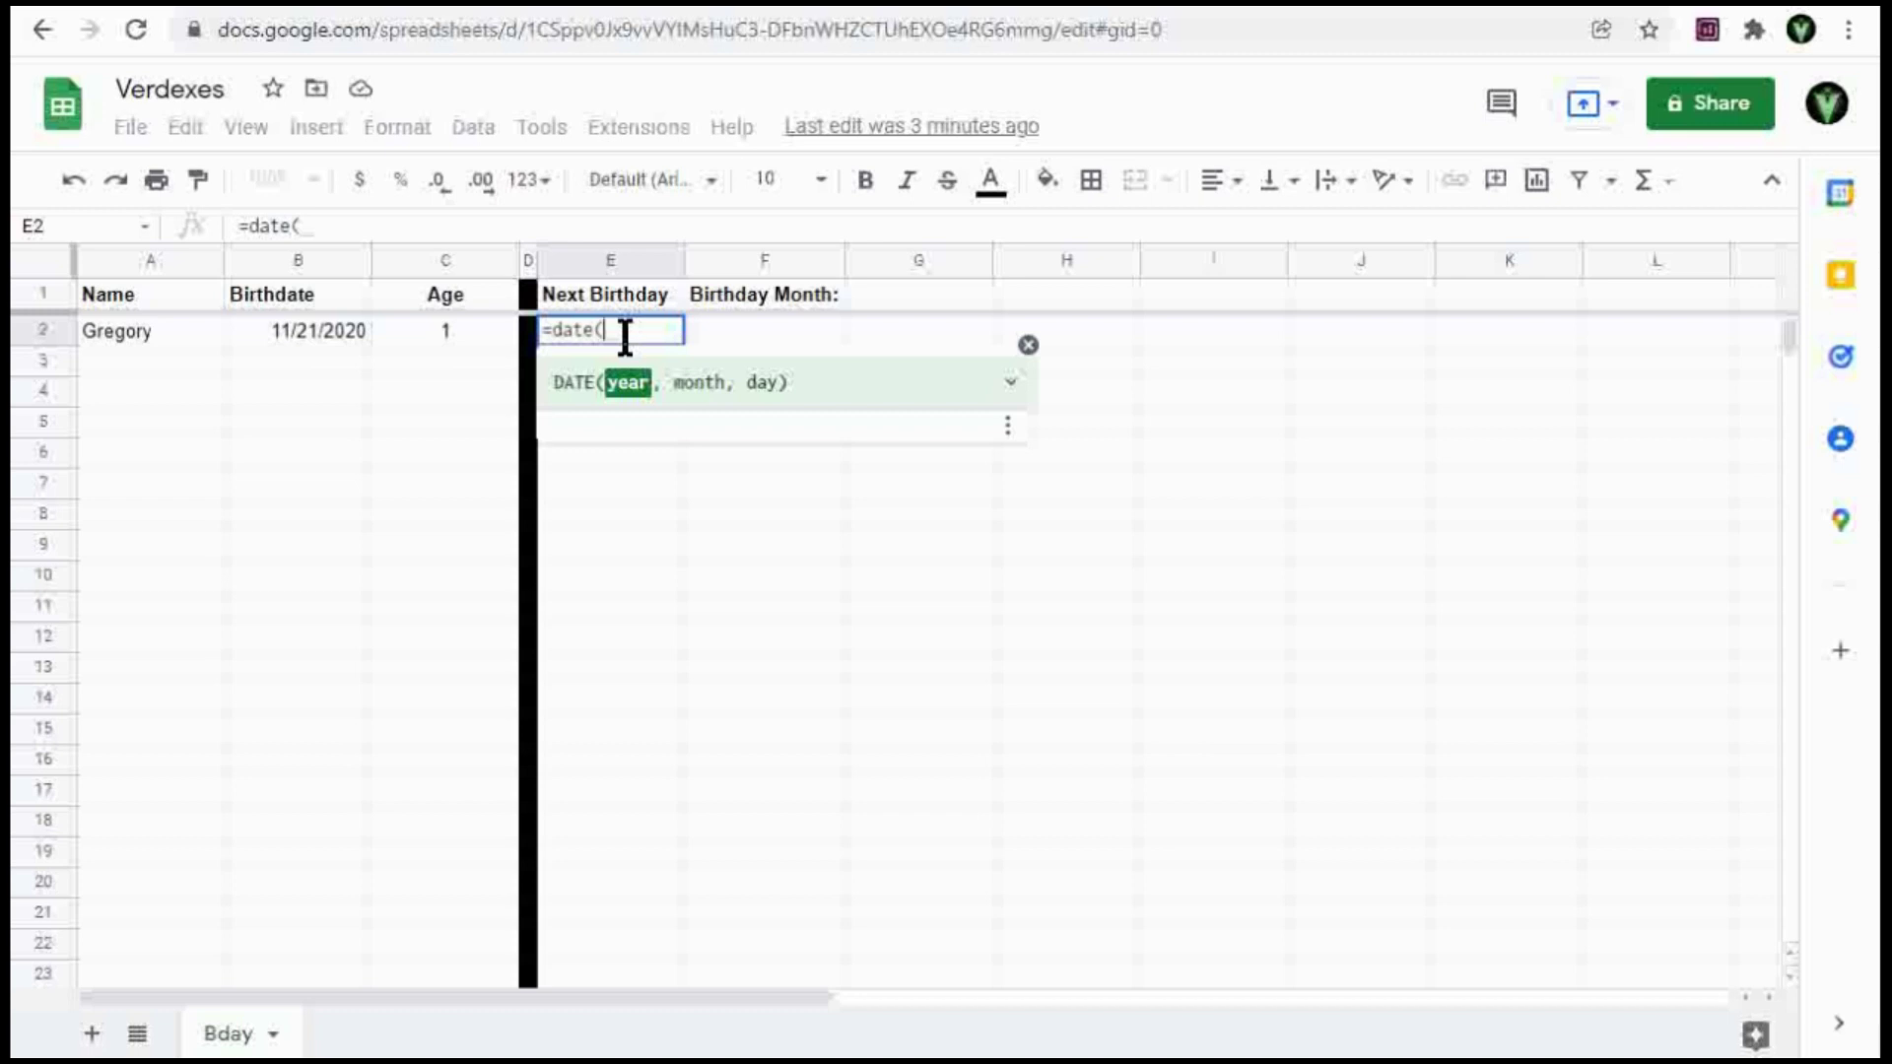
text(y)
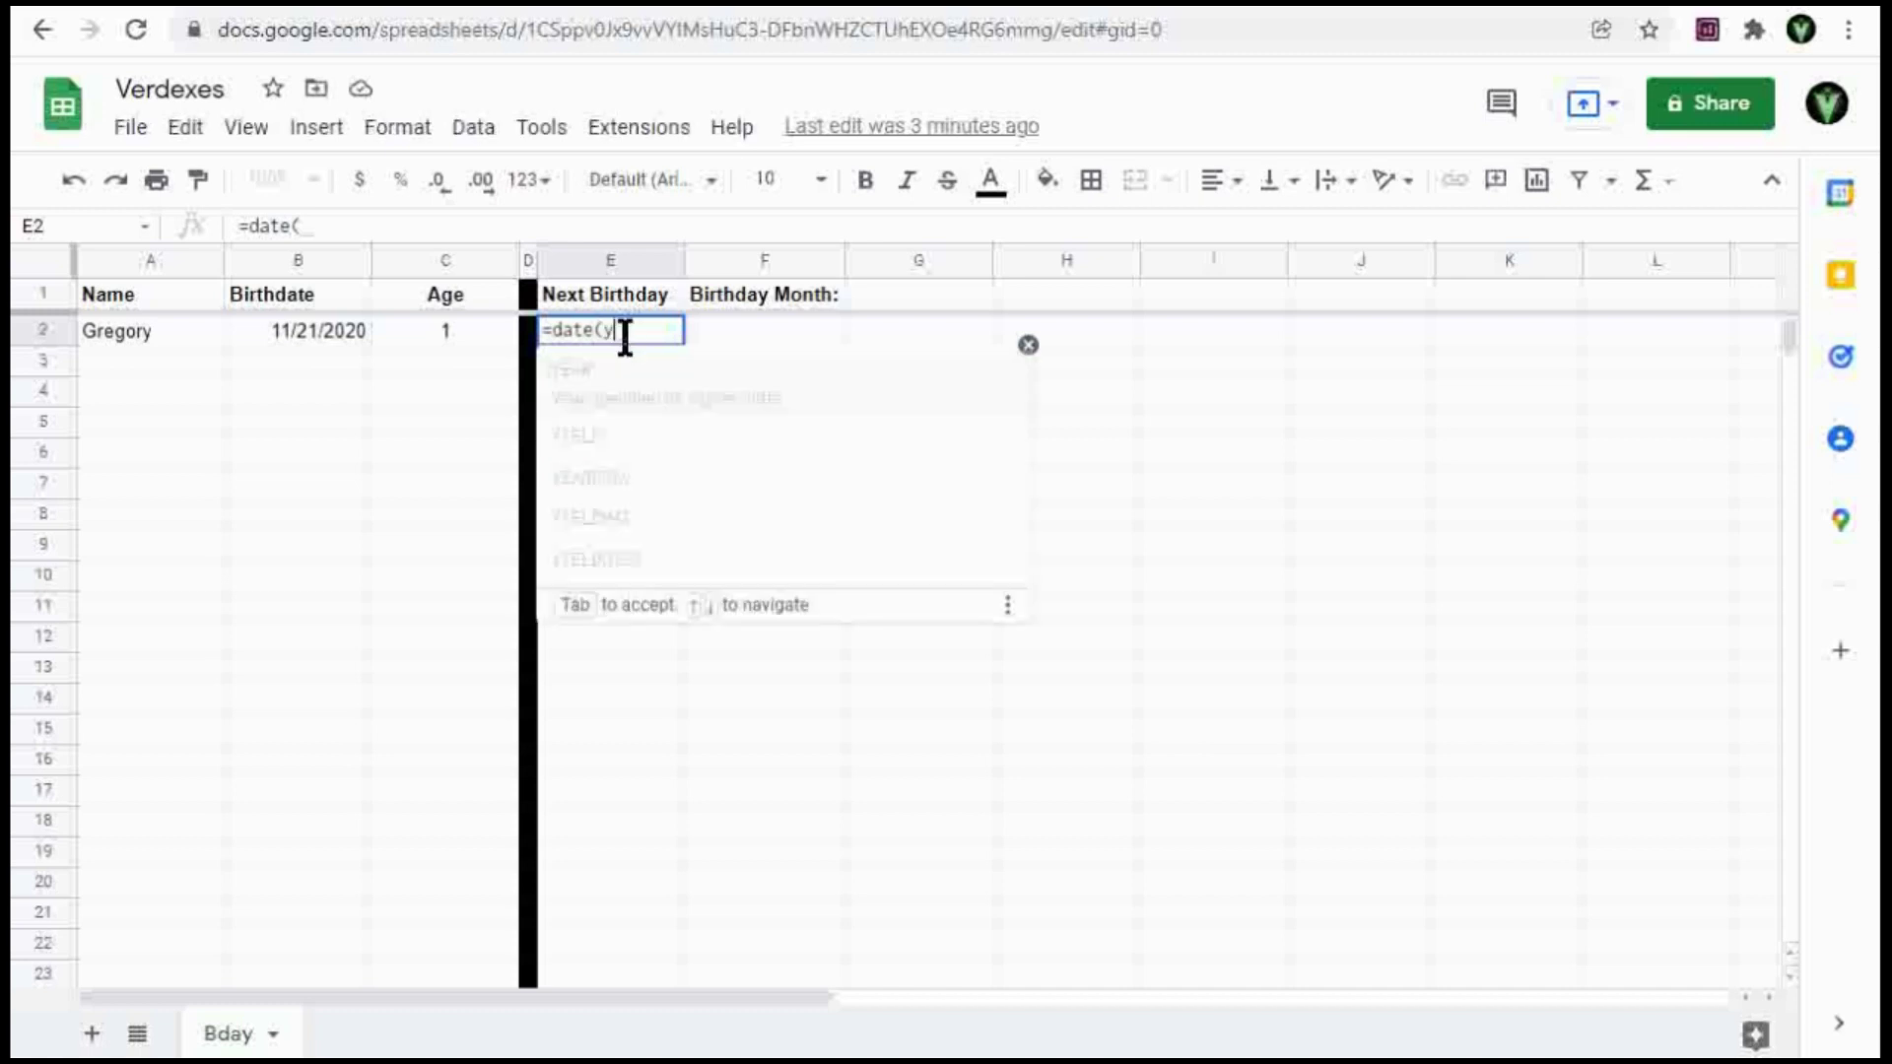
text(ear(to)
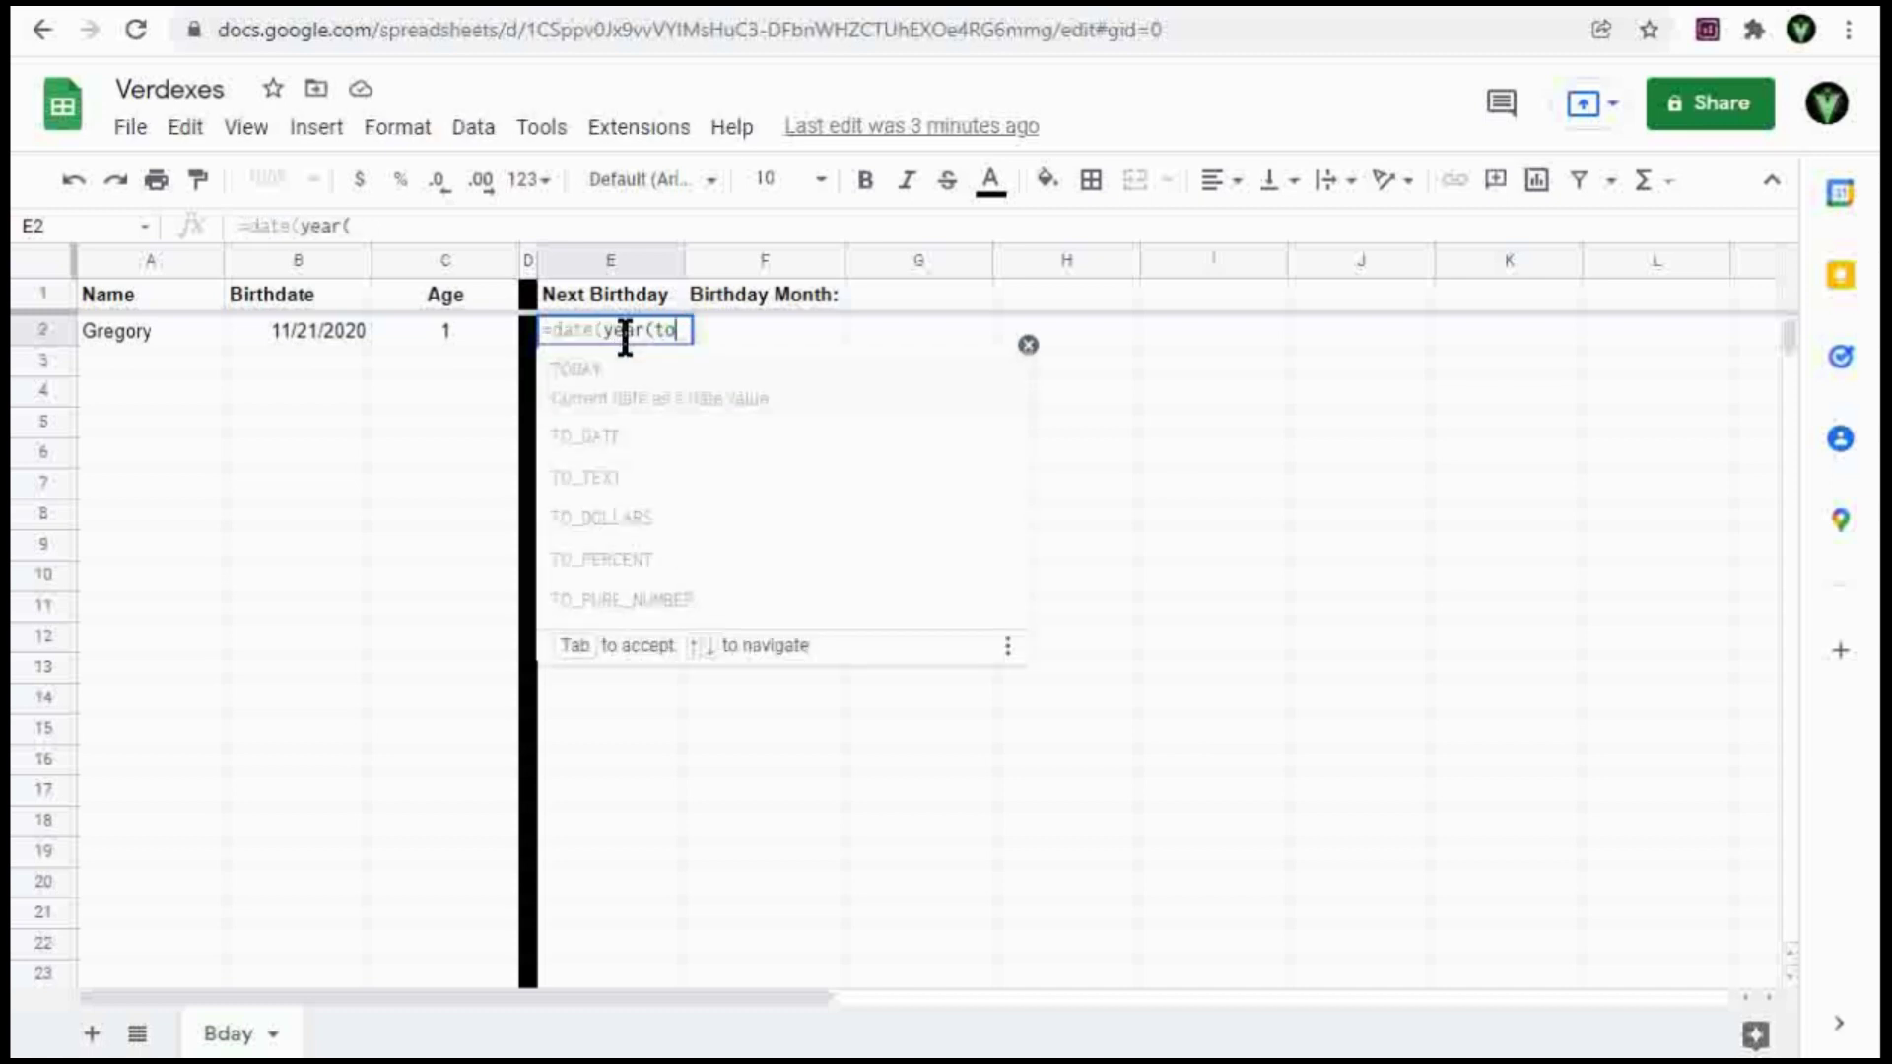
text(day()
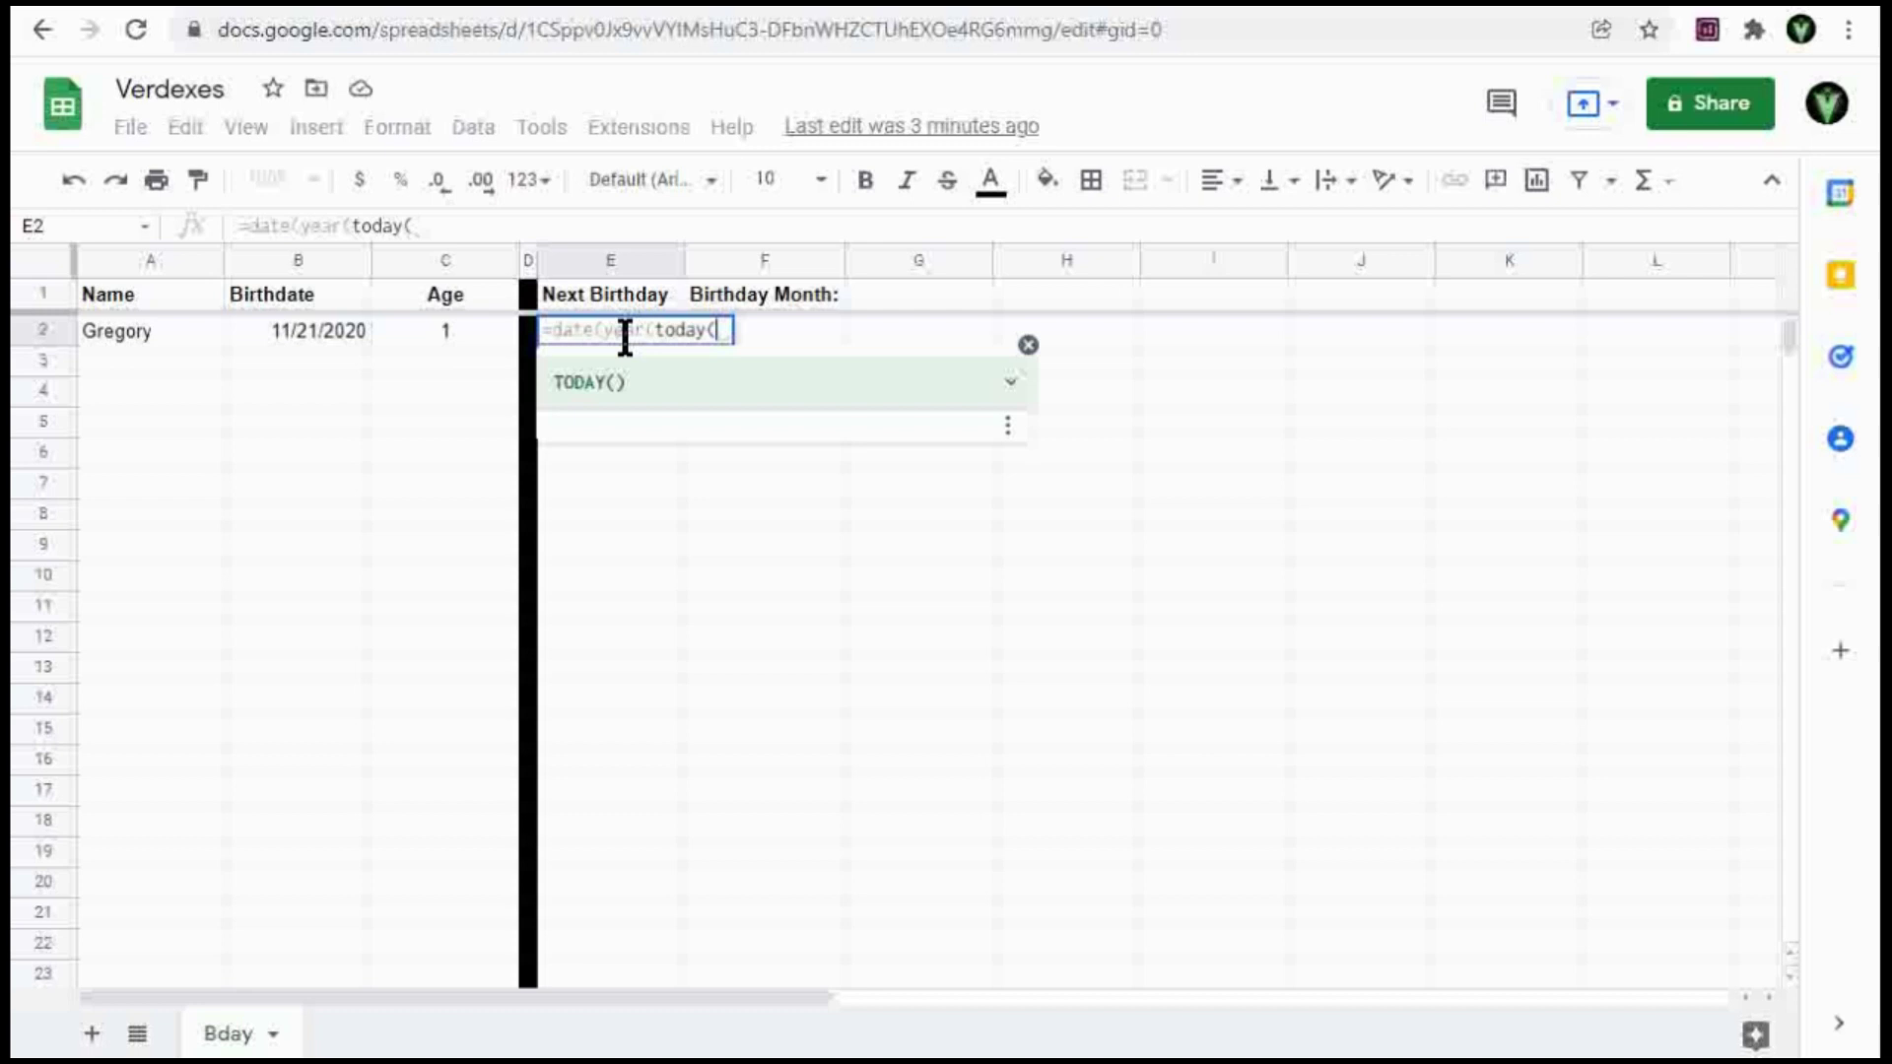
text()))
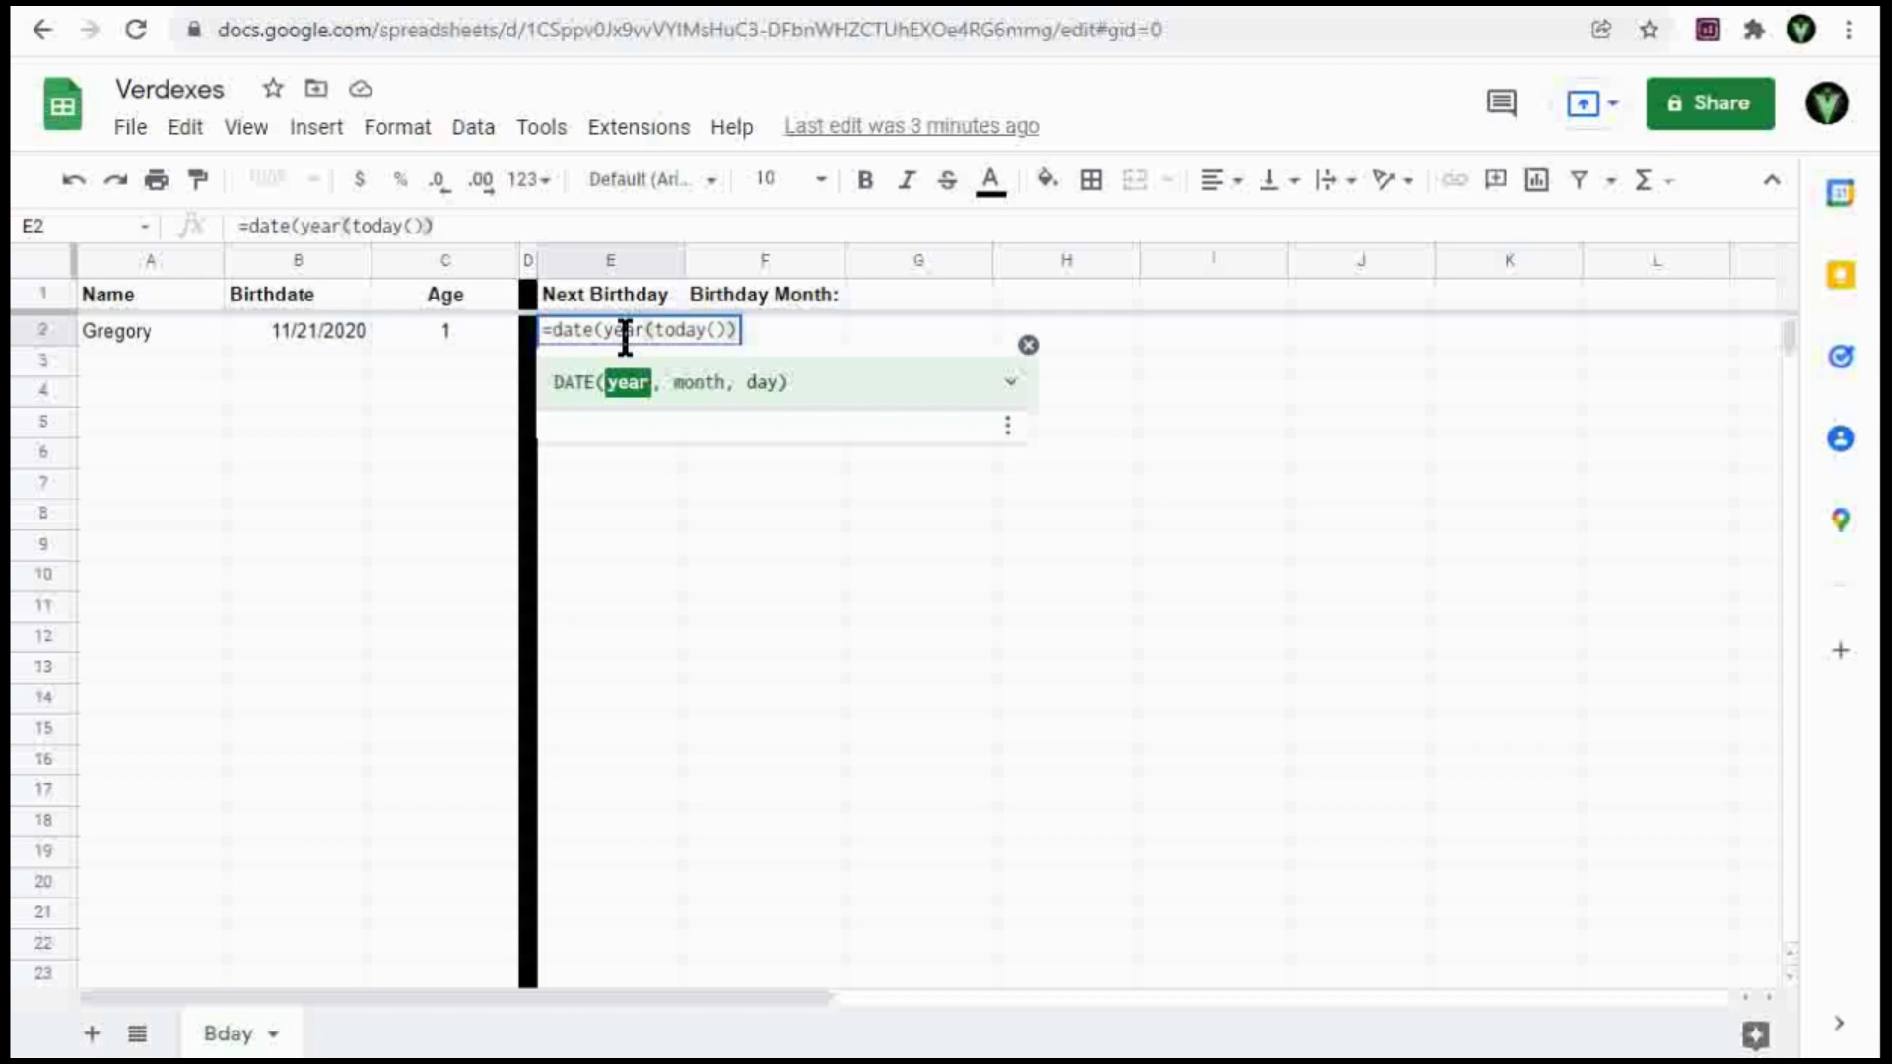
text(,)
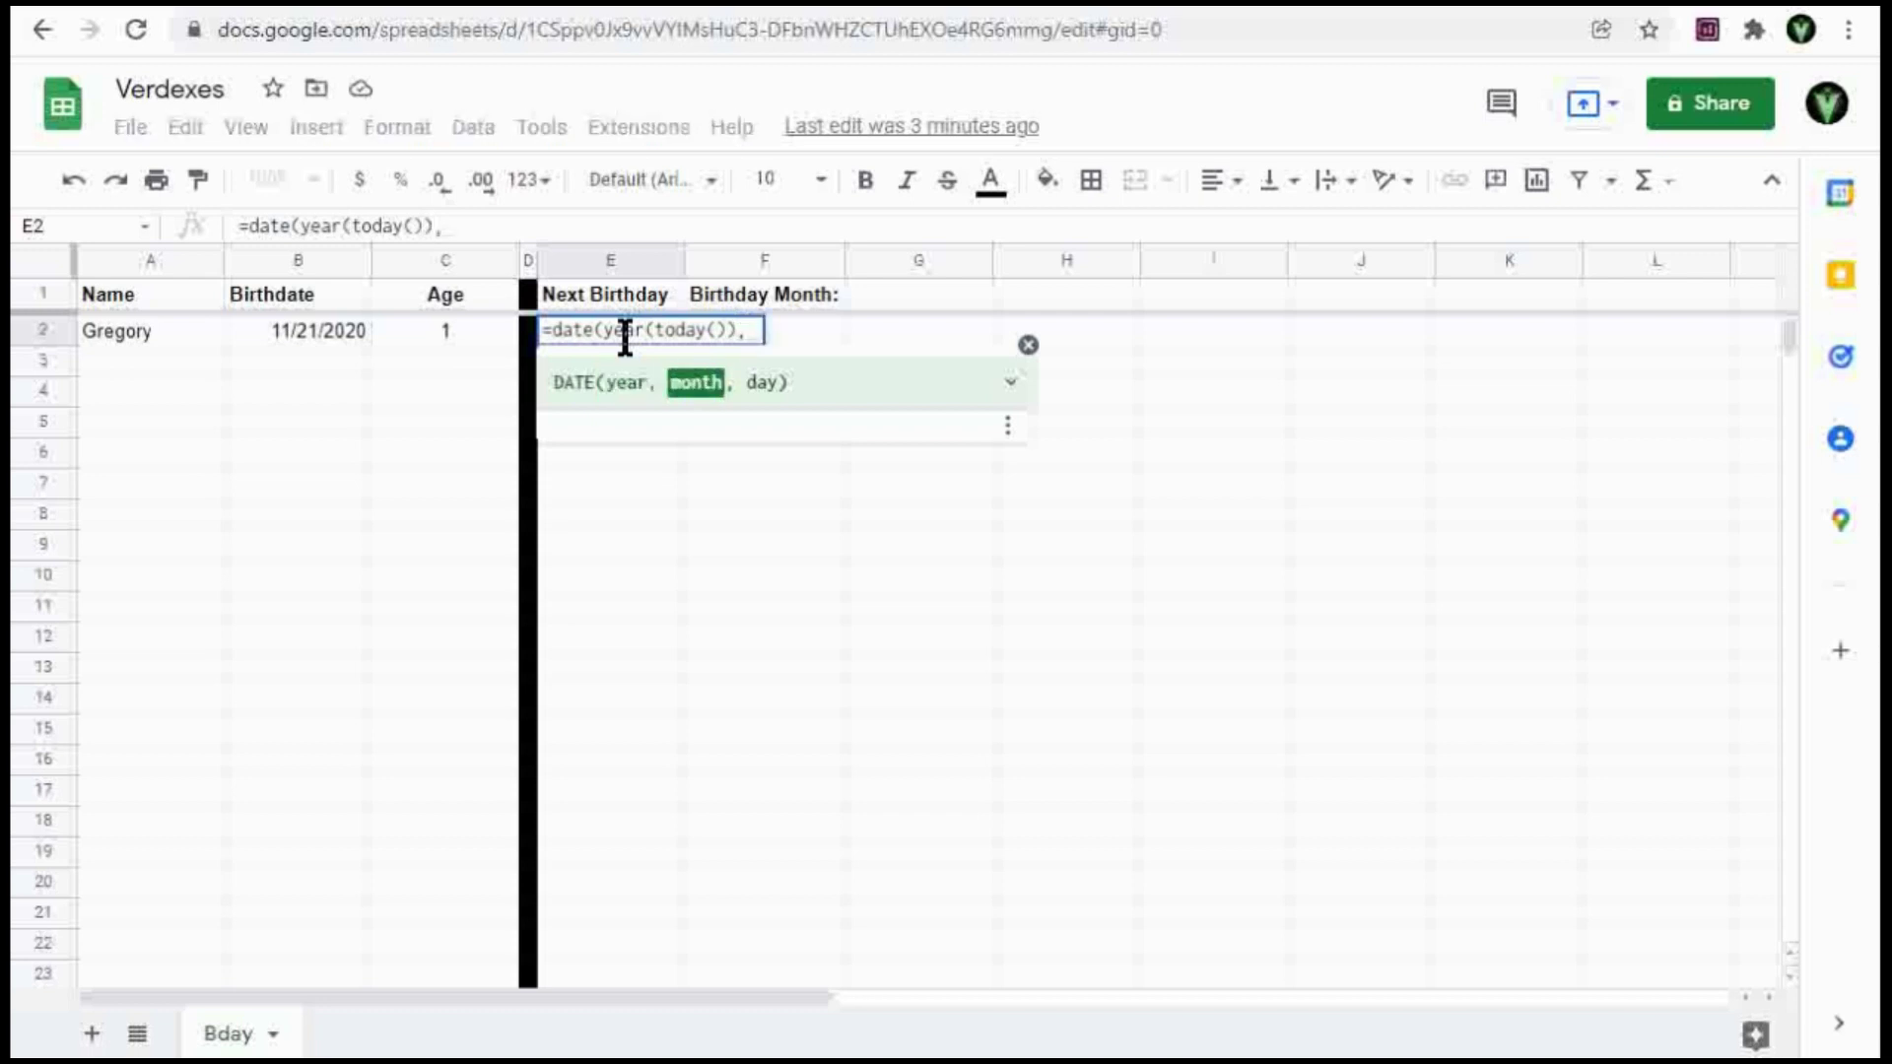
text(month()
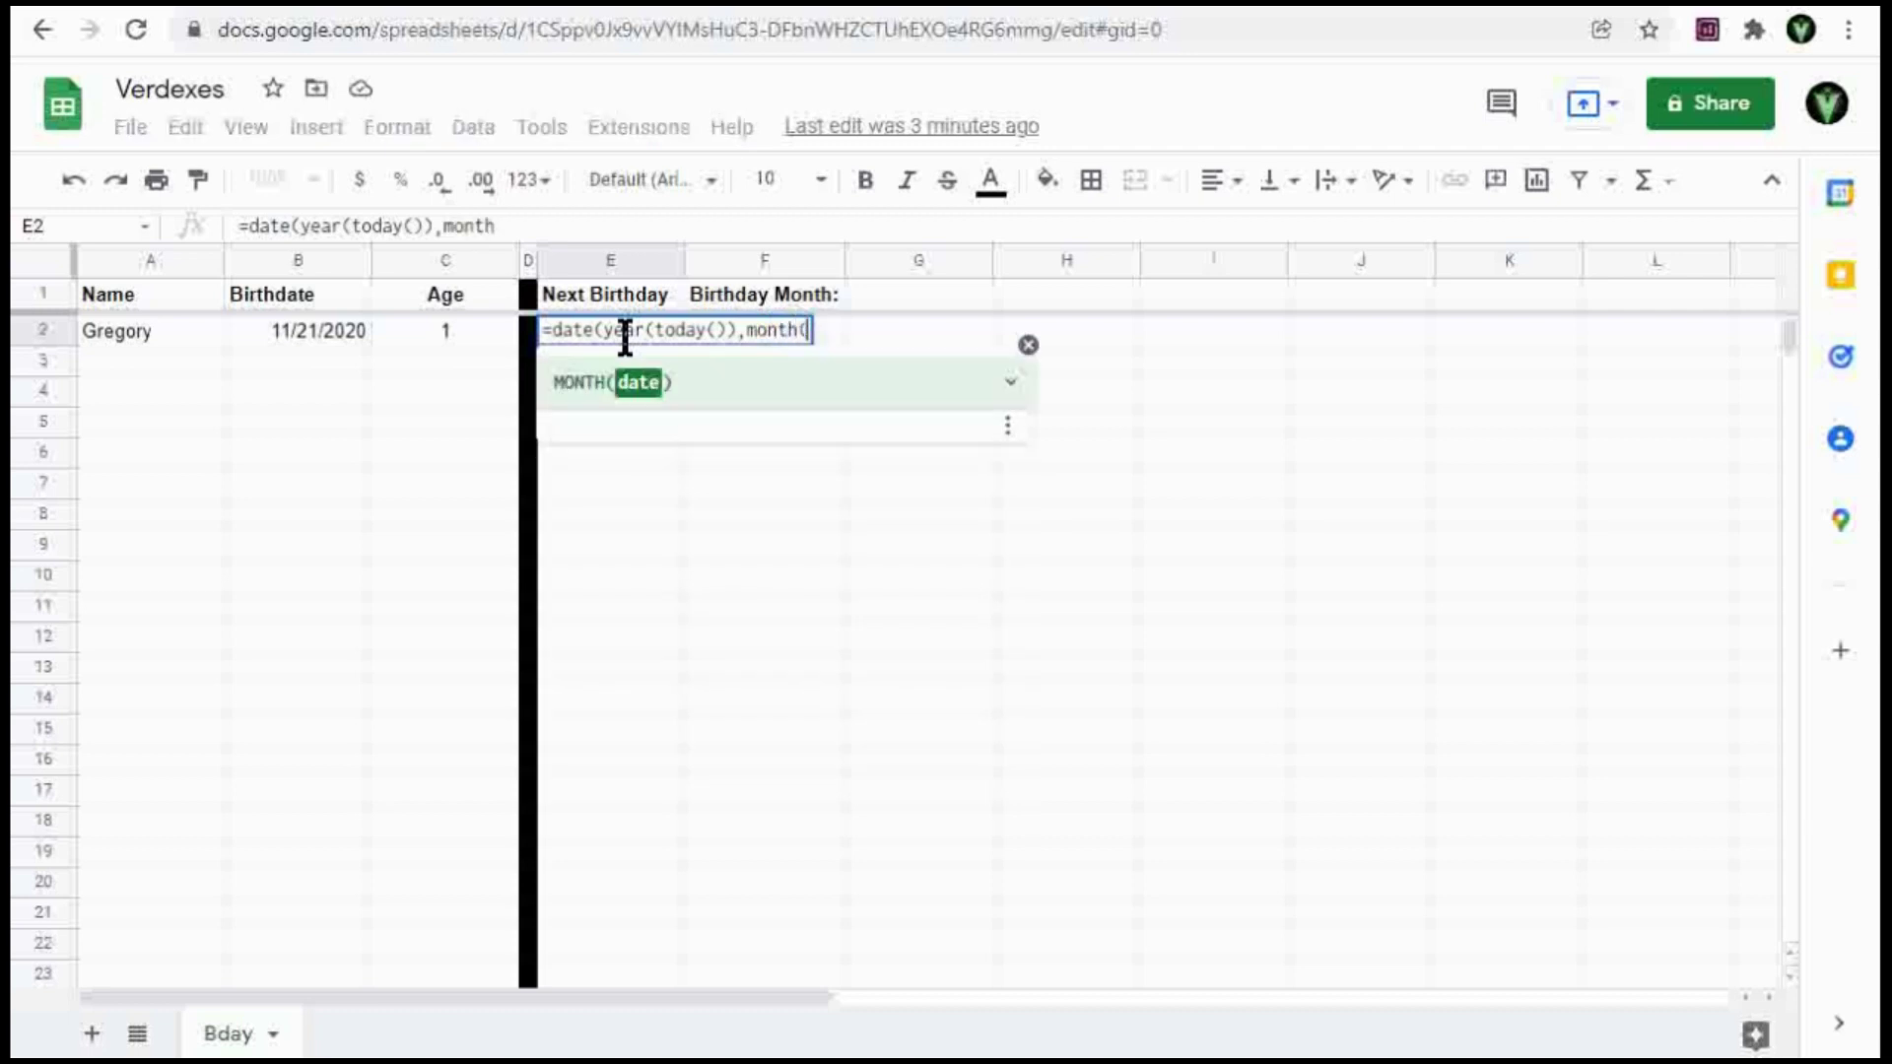
click(299, 320)
text())
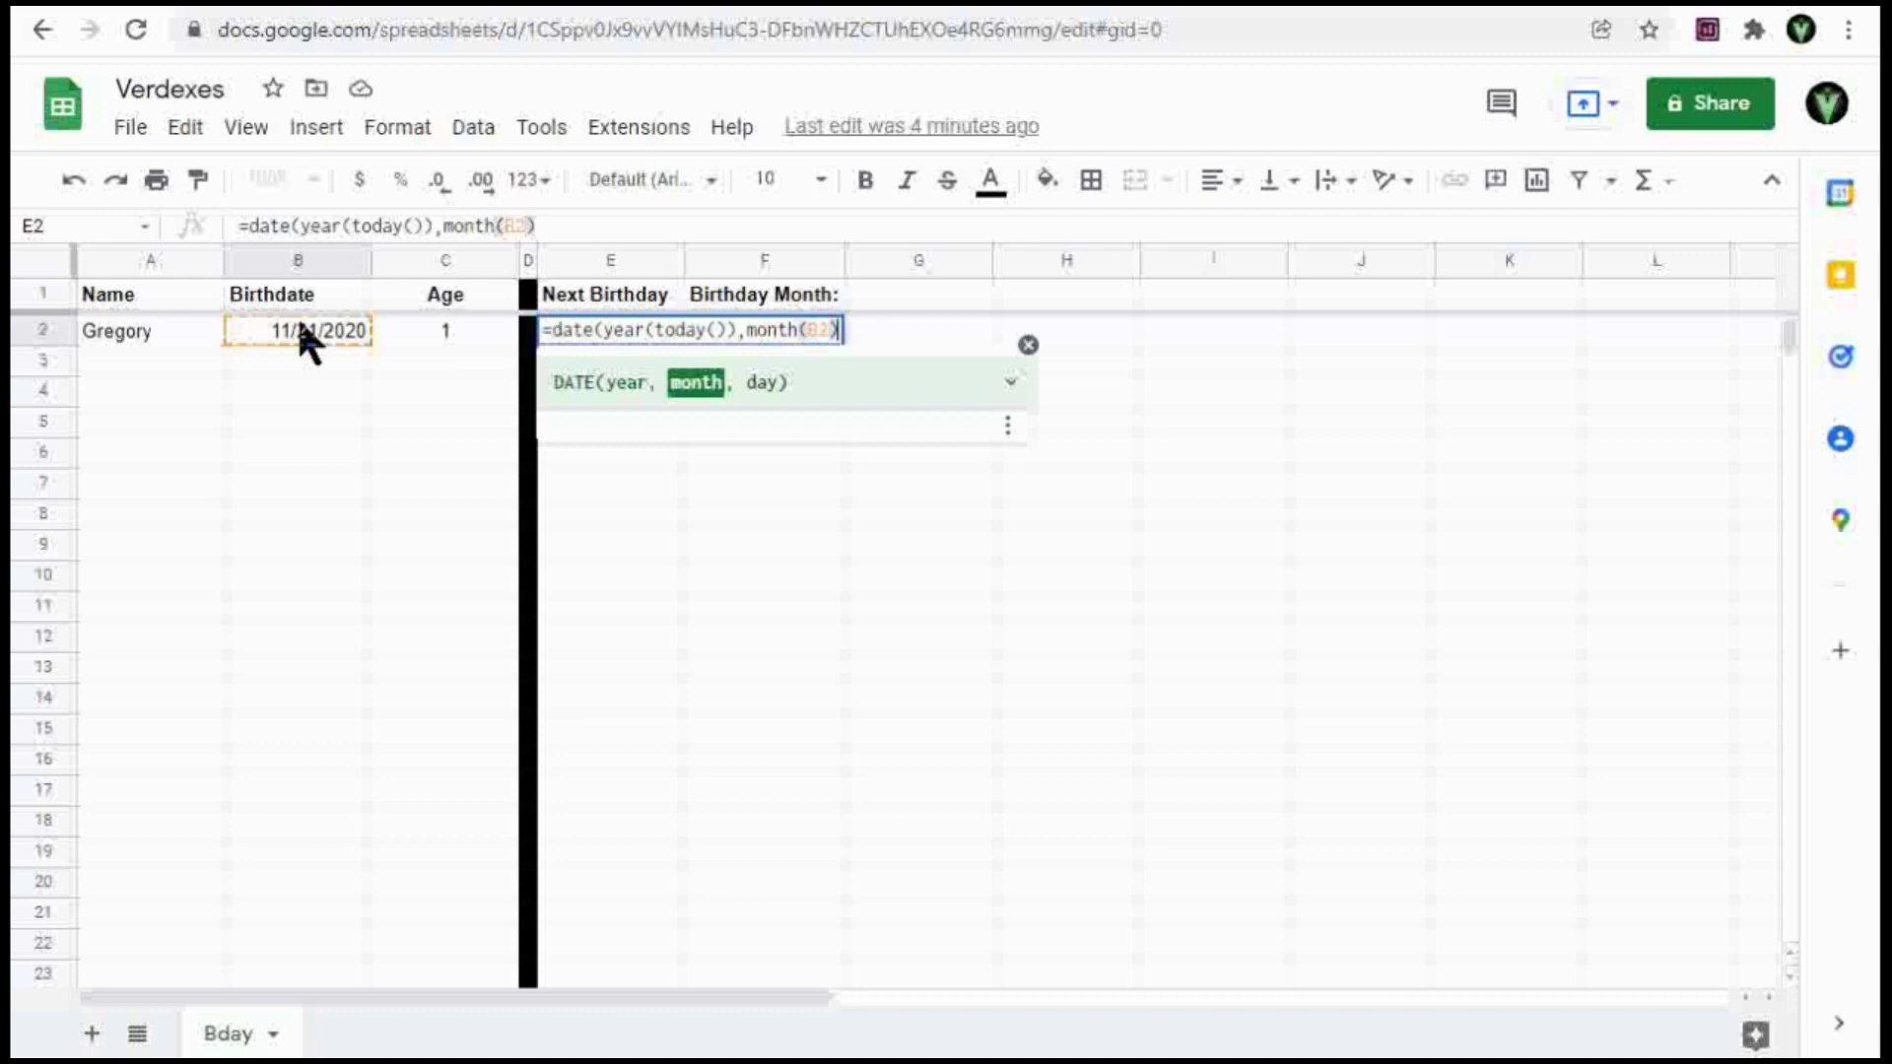
text(,day)
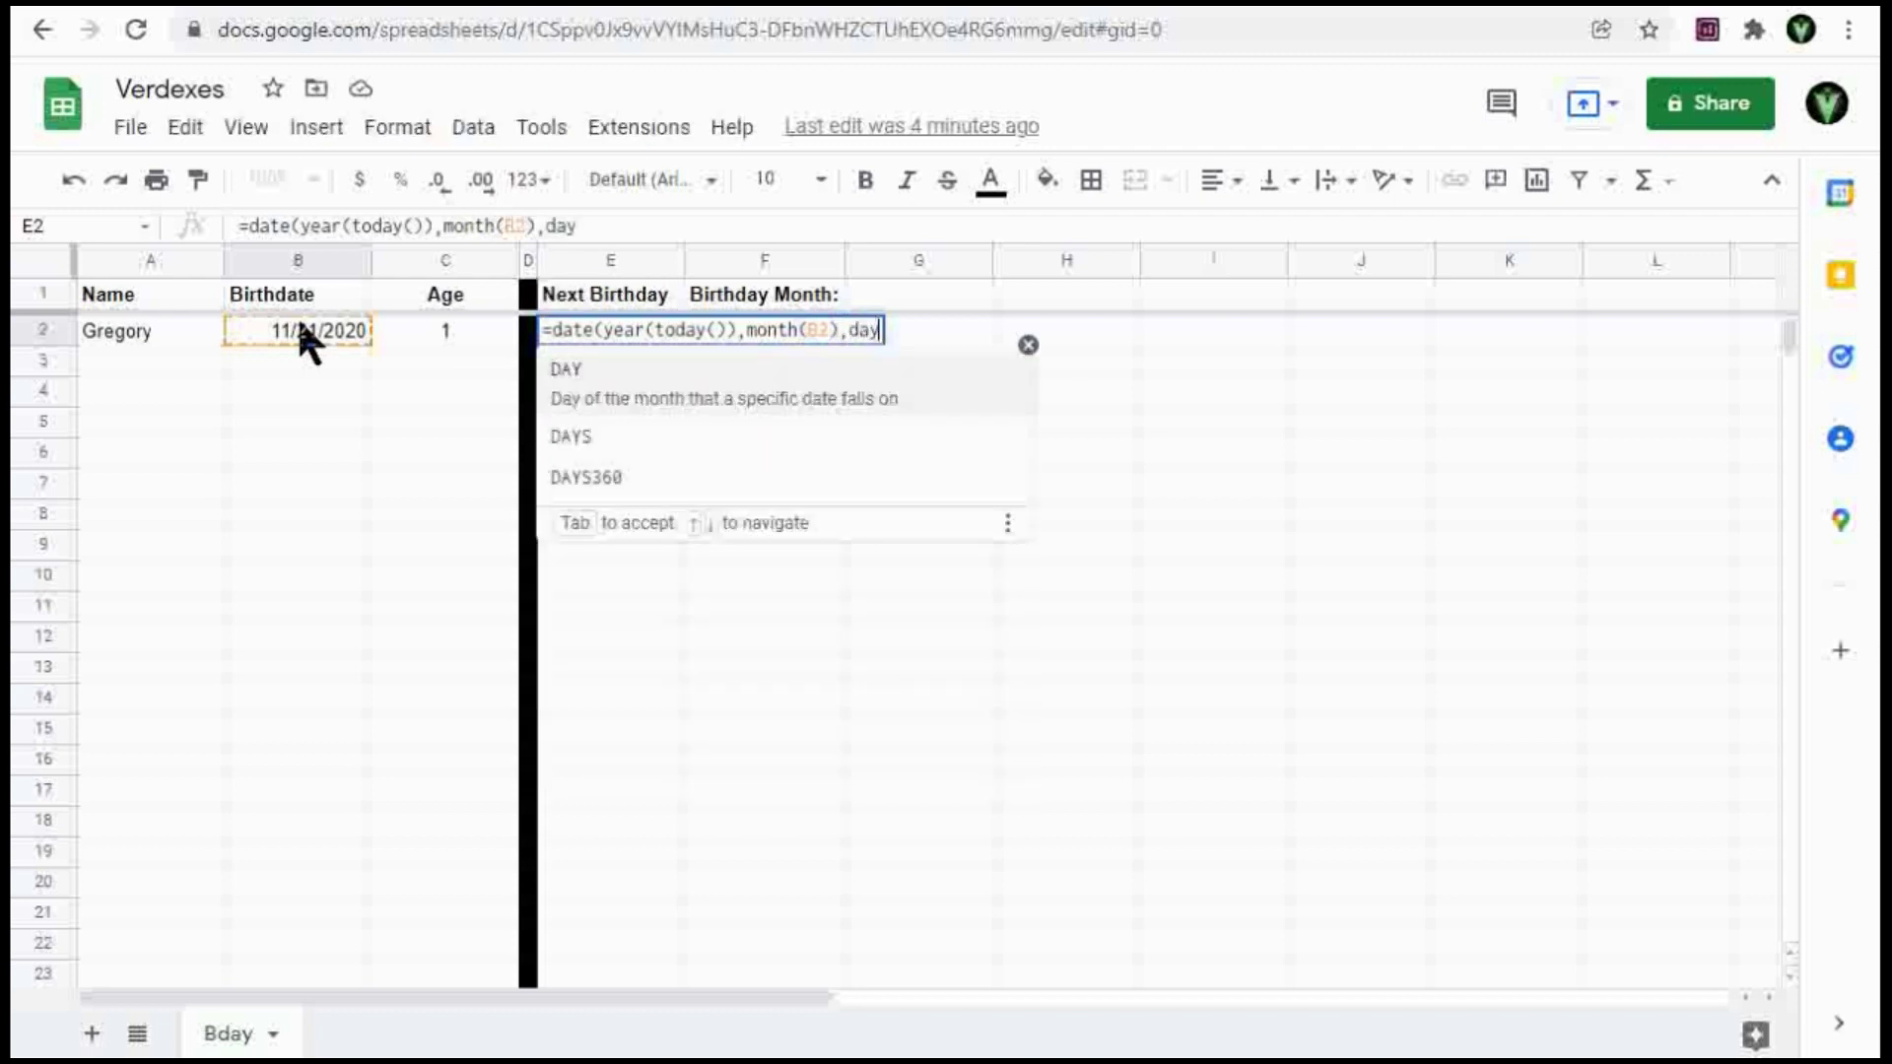
text(()
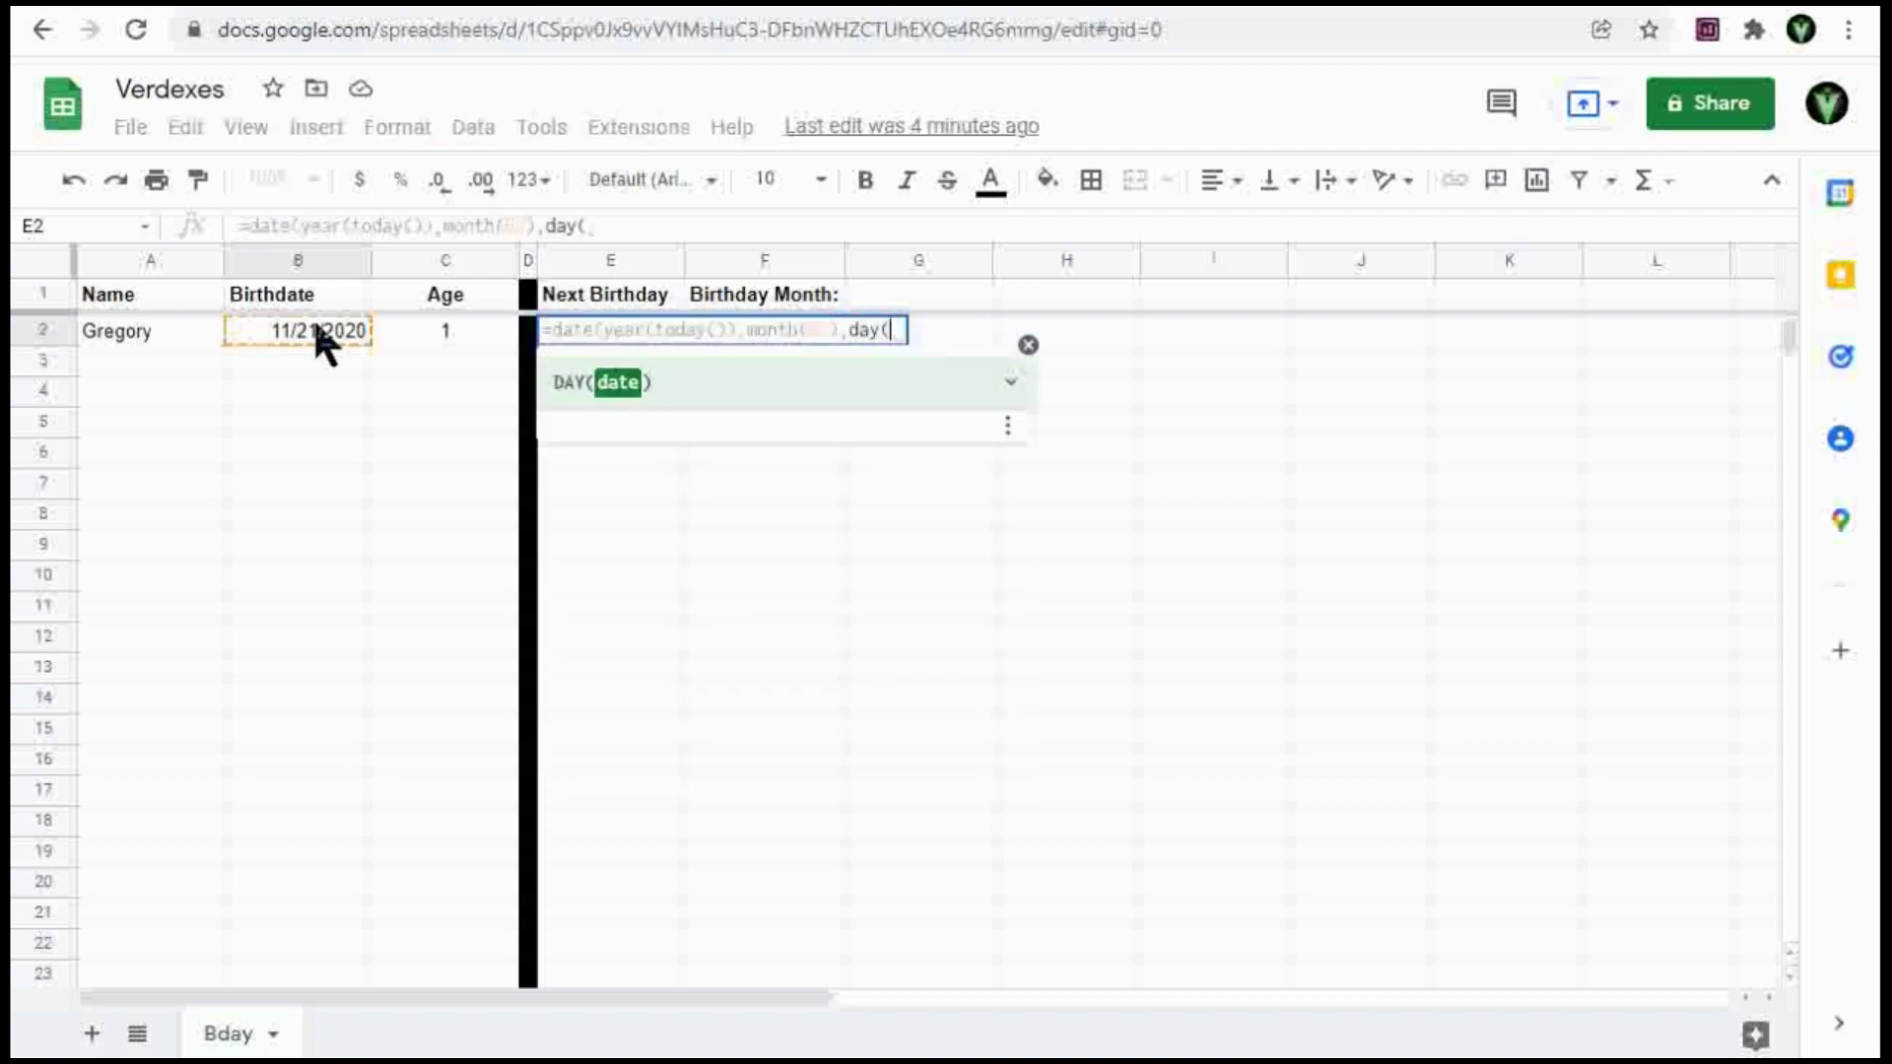
click(317, 329)
text()))
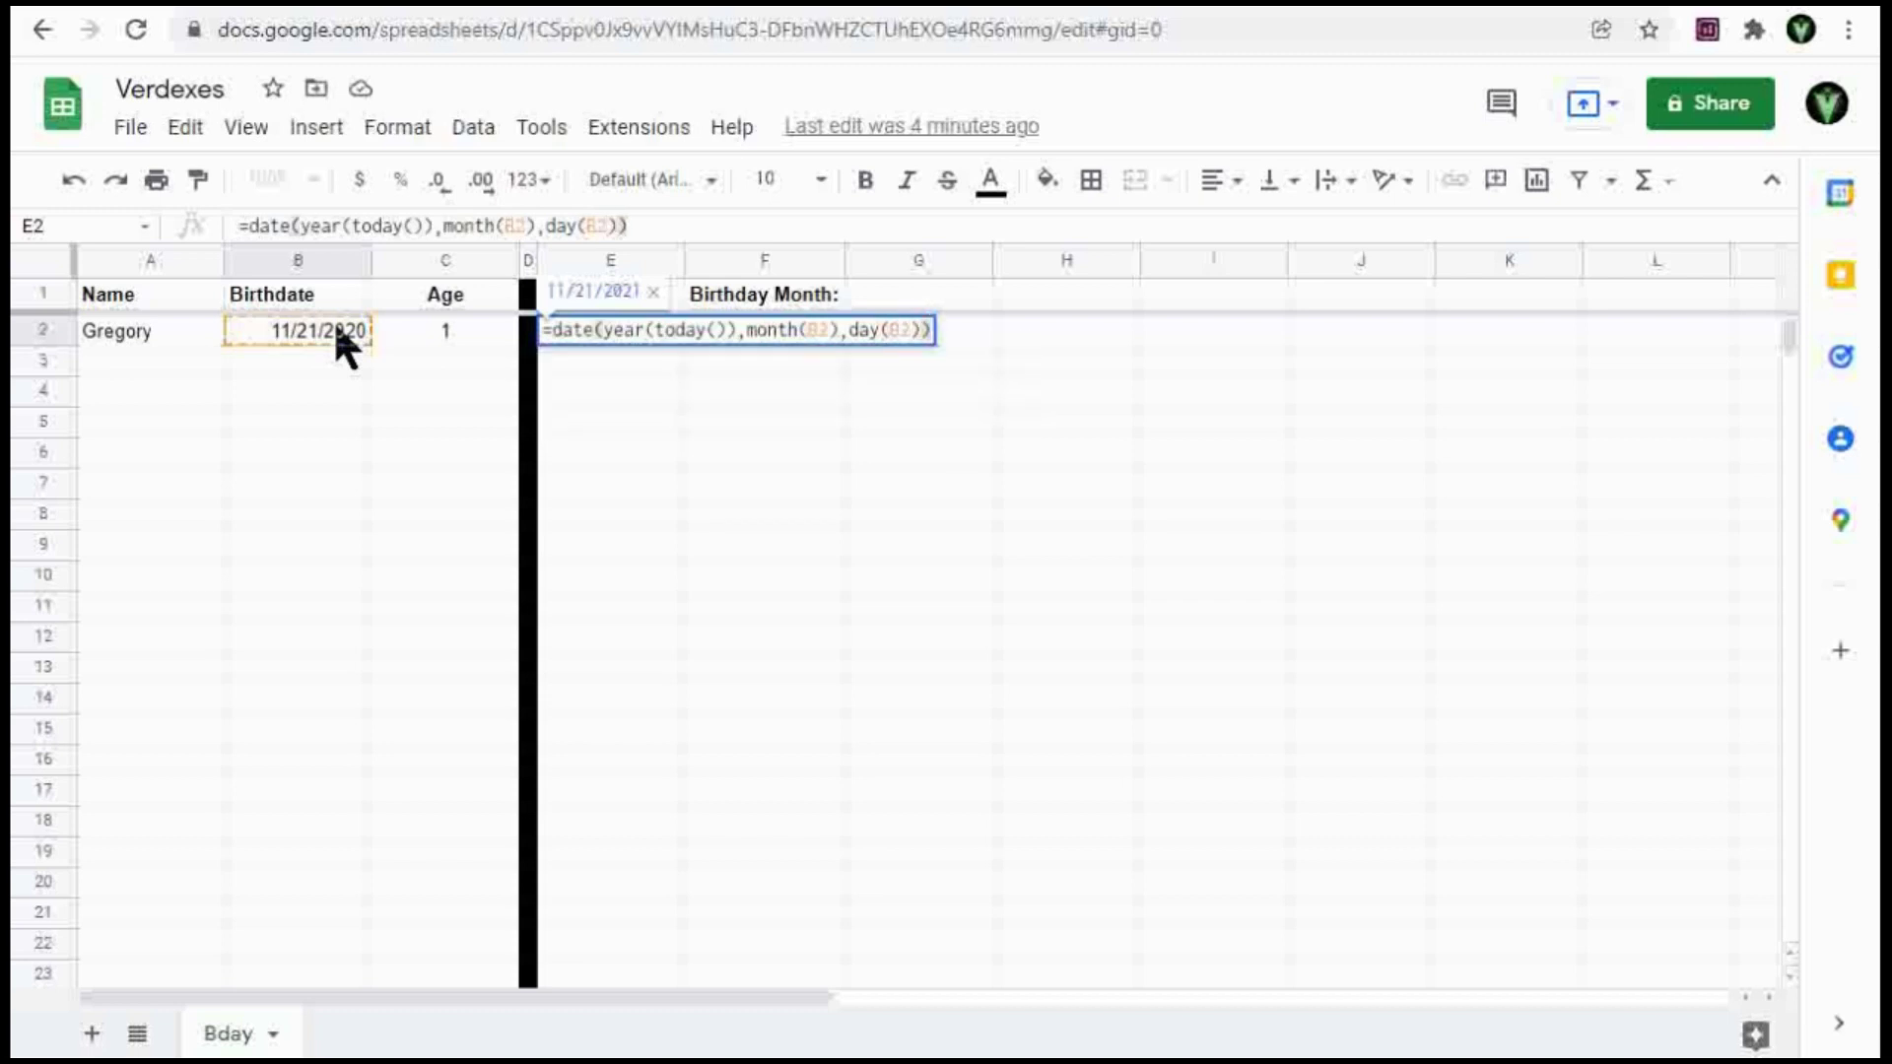
key(Return)
key(Up)
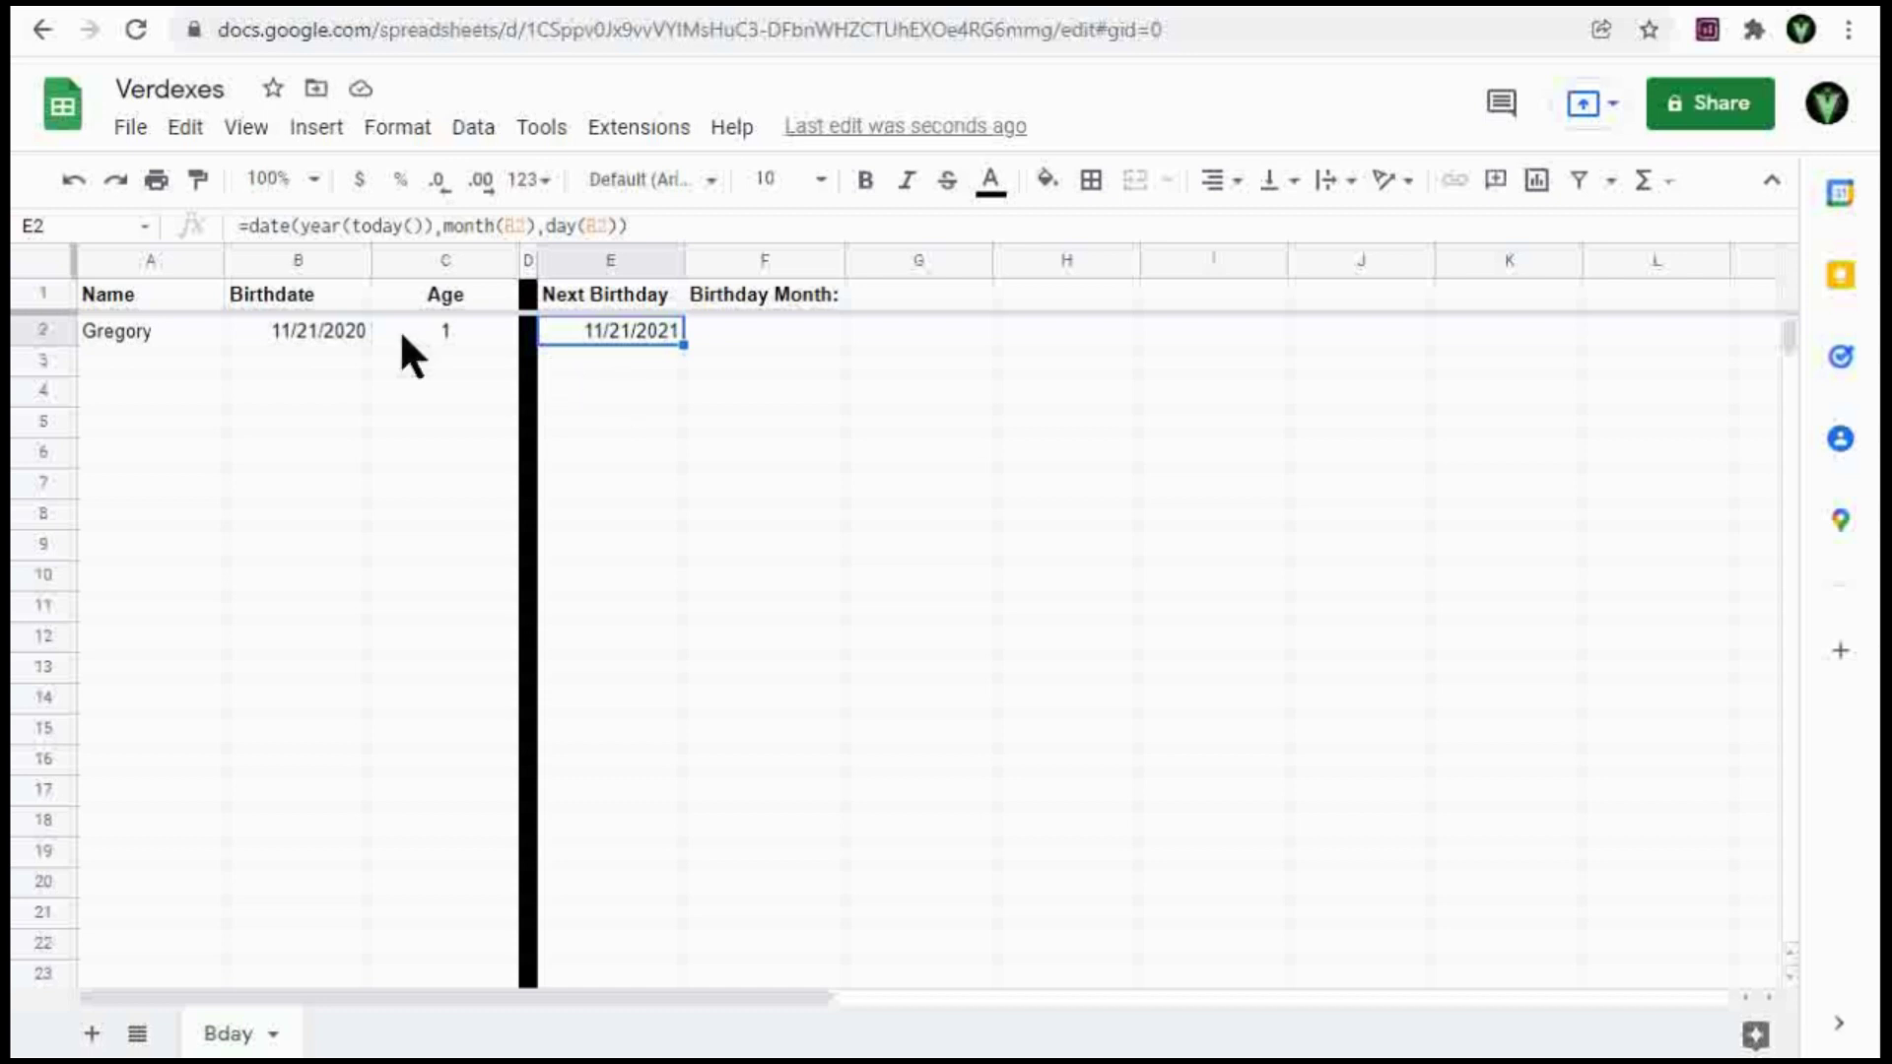
Wrap E2's date in IF(today()>…) with next year's date, year(today())+1, as the true value.
click(258, 230)
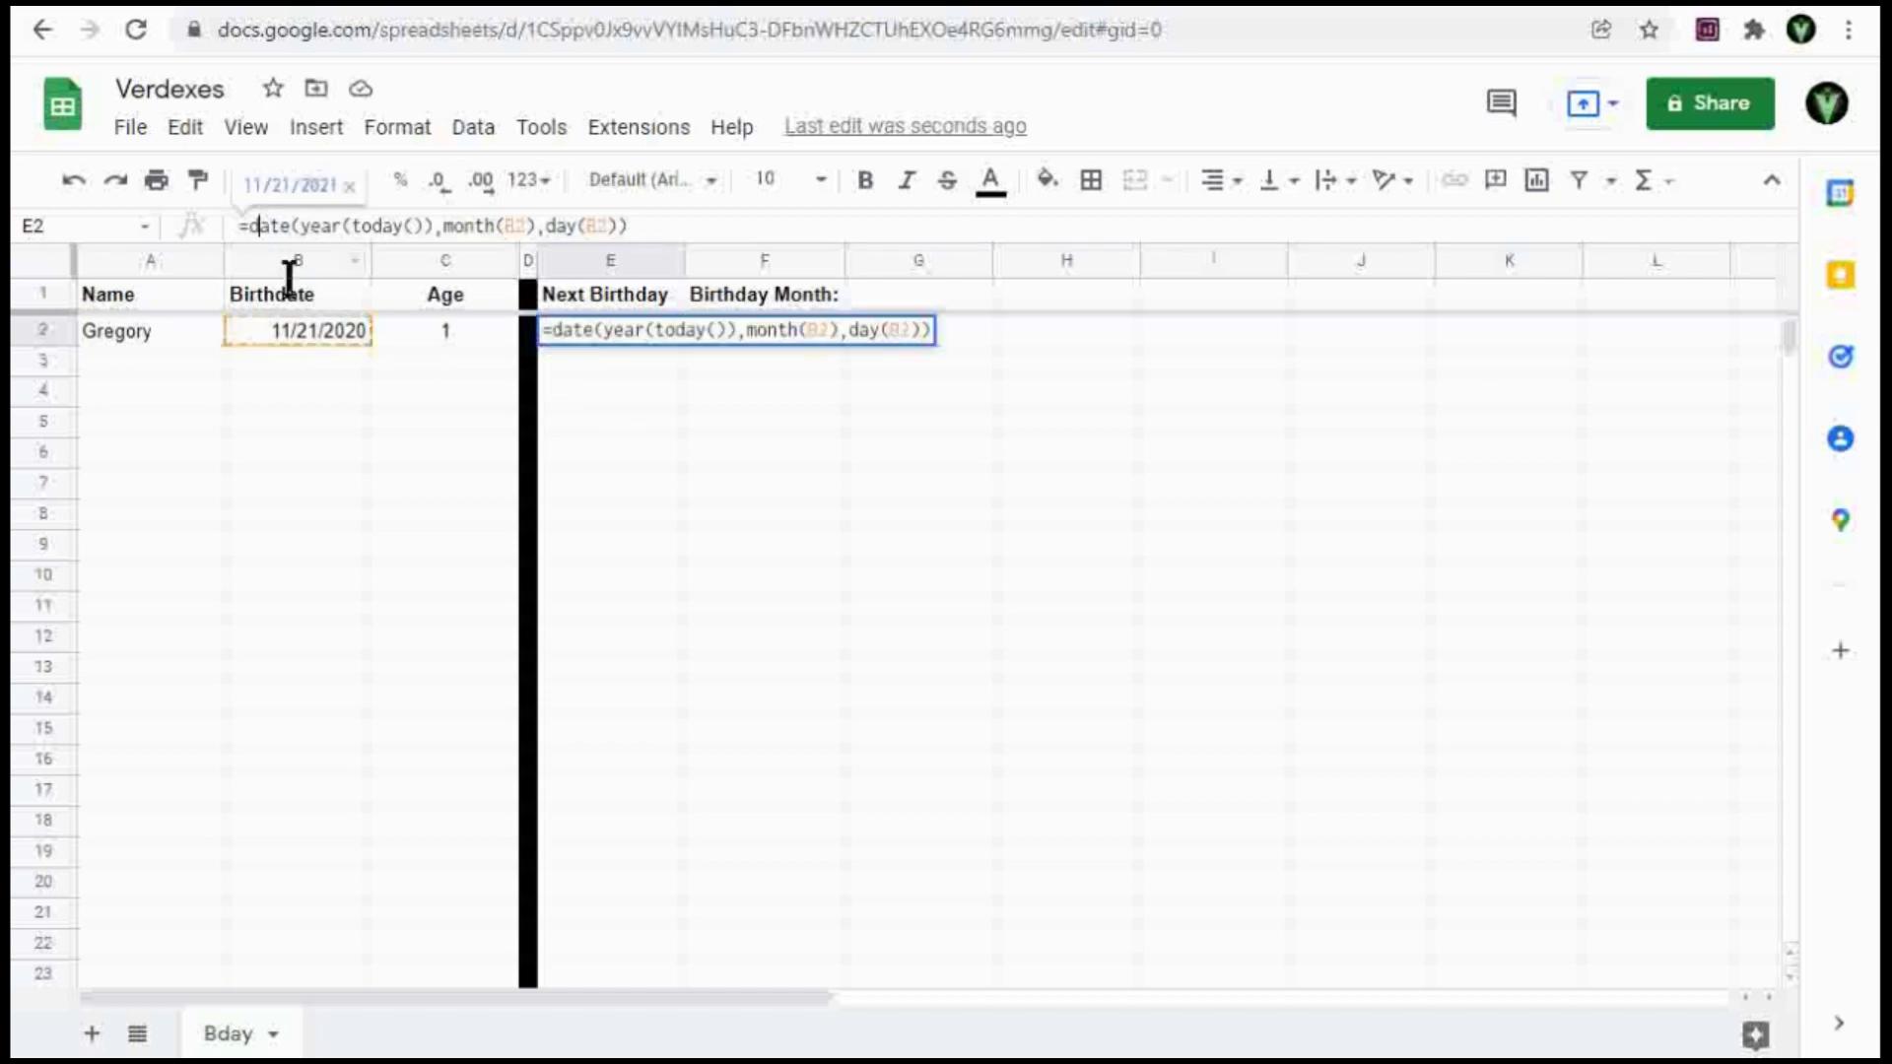
text(if)
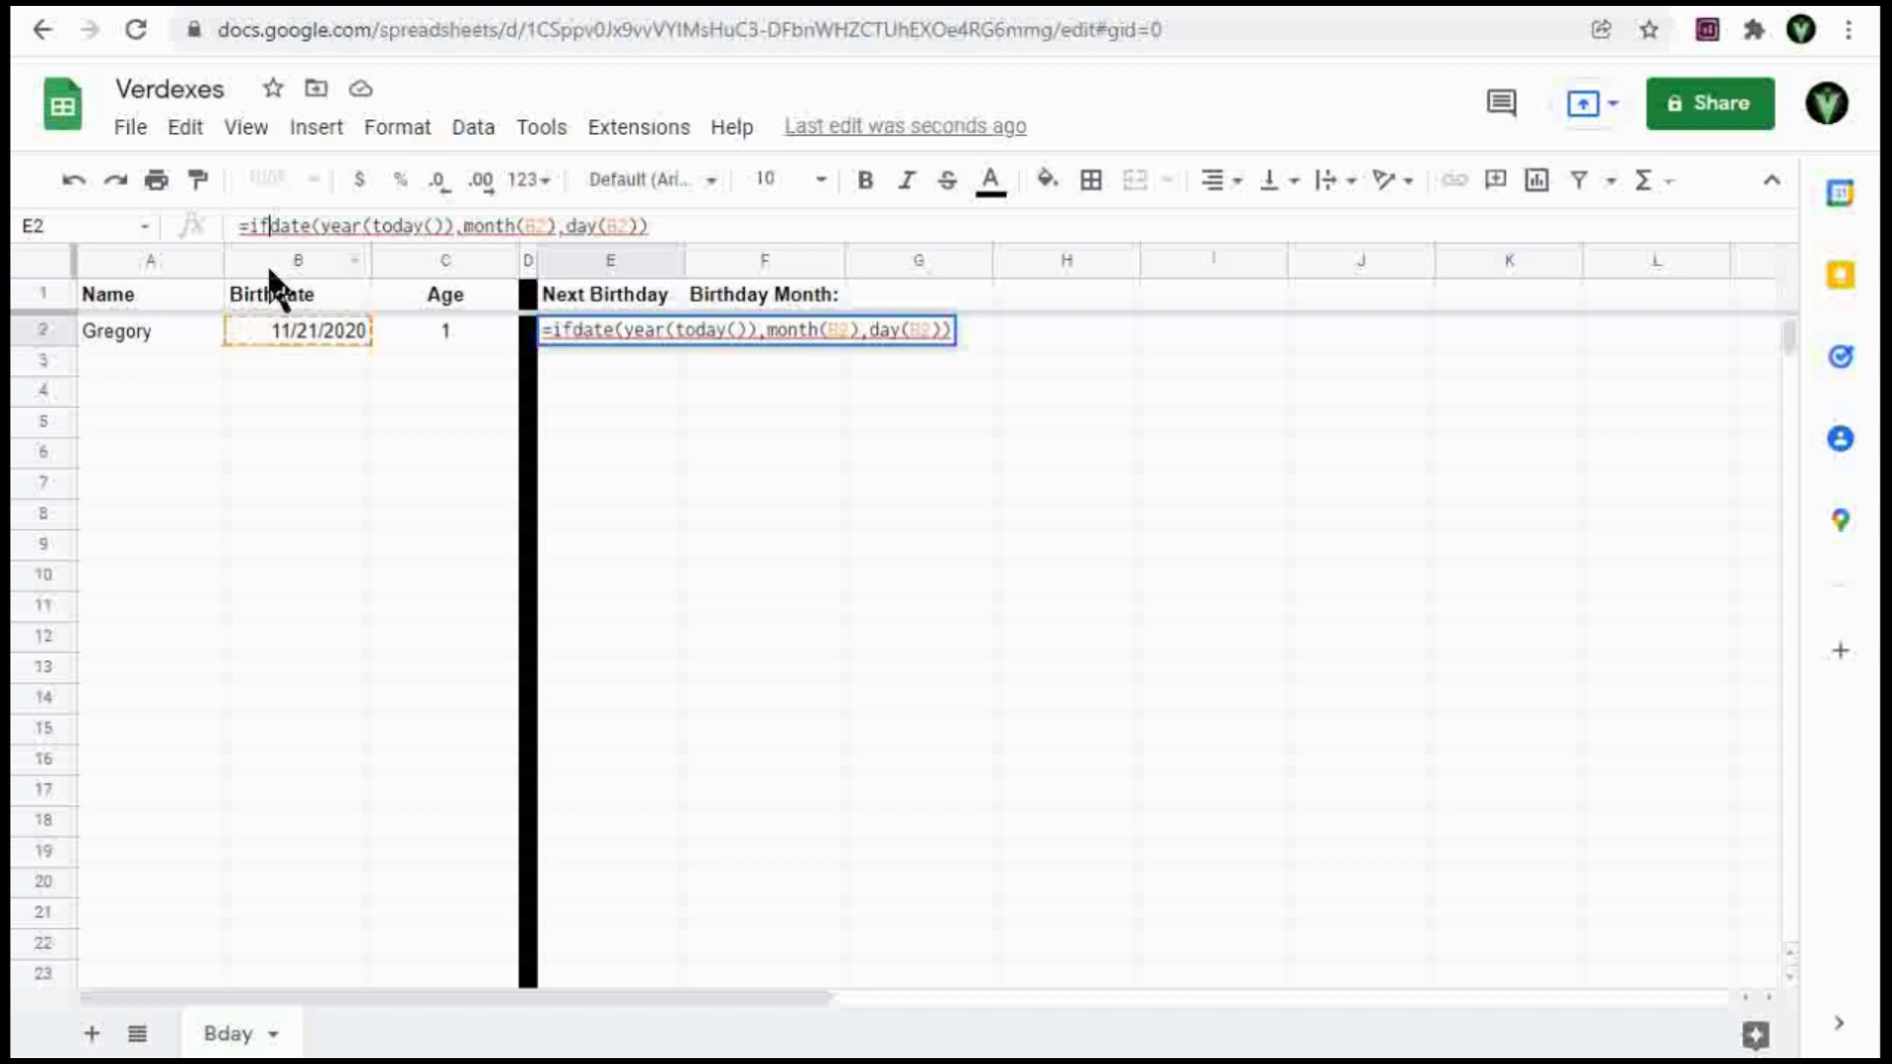
text(()
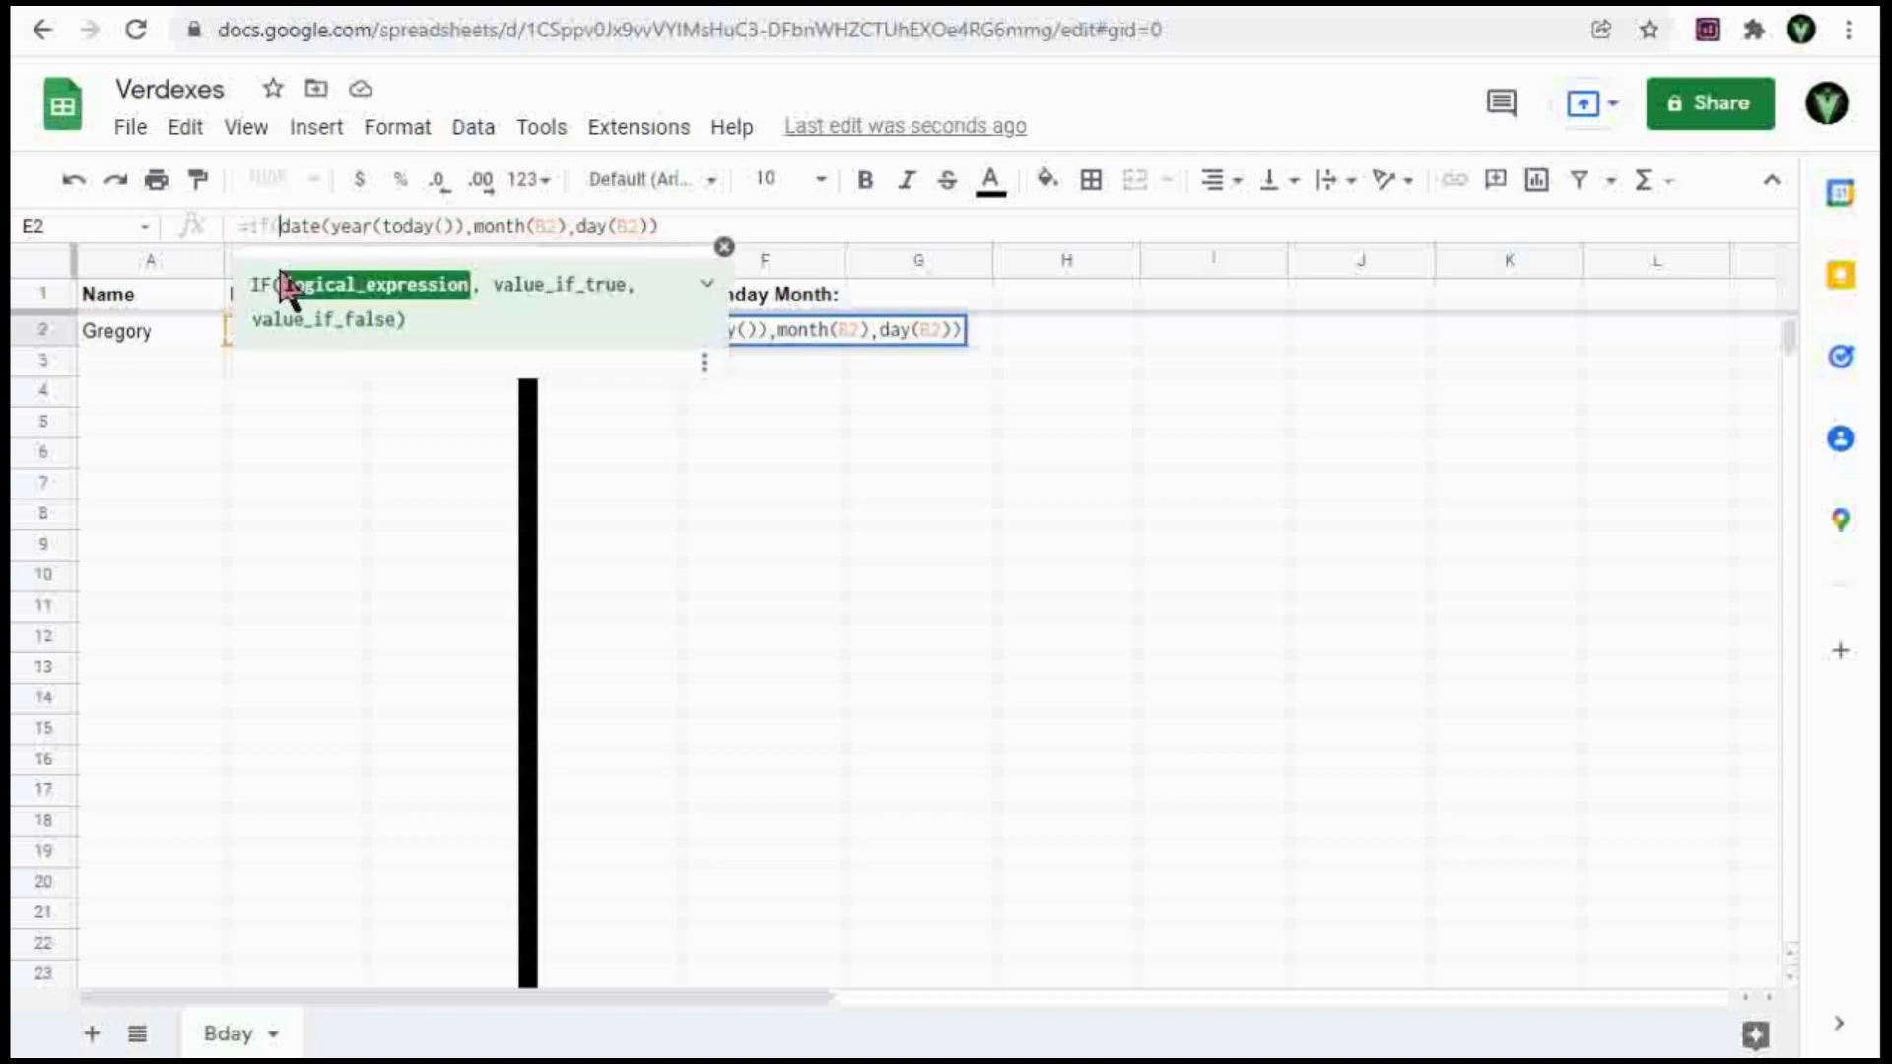
text(to)
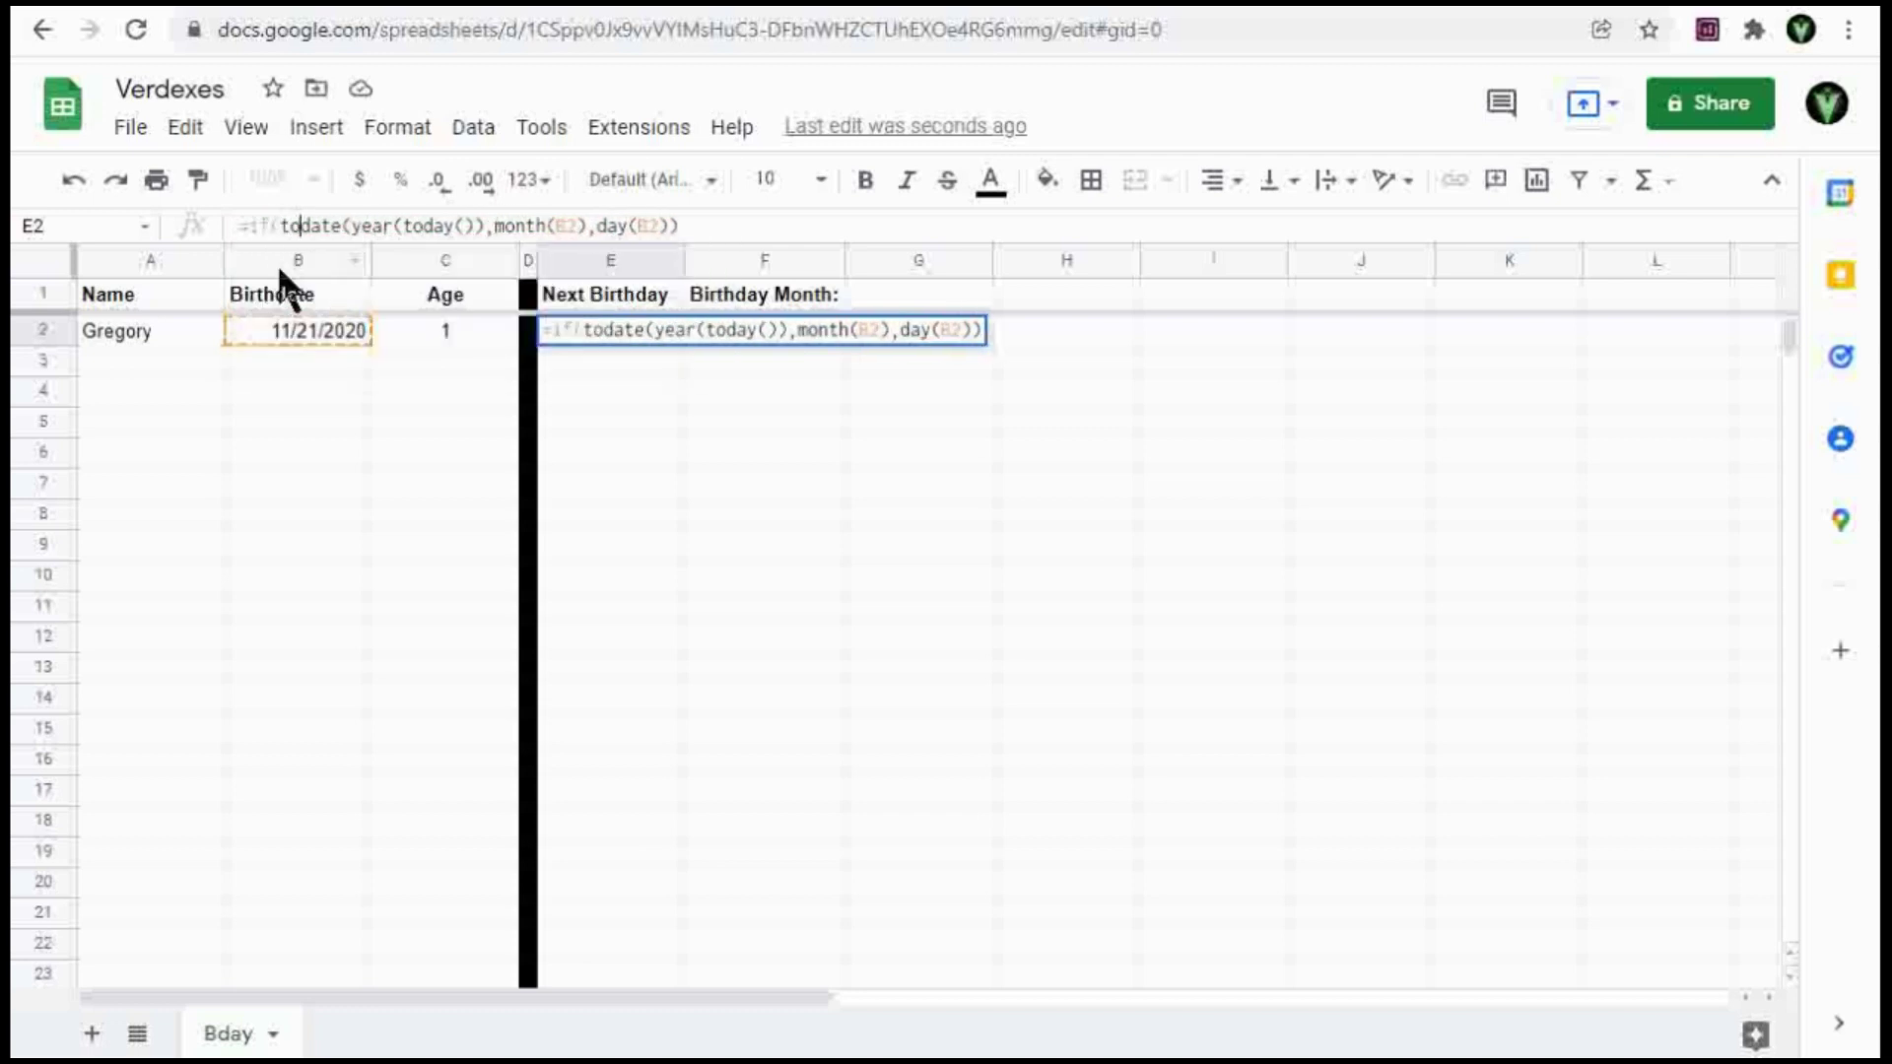
text(day())
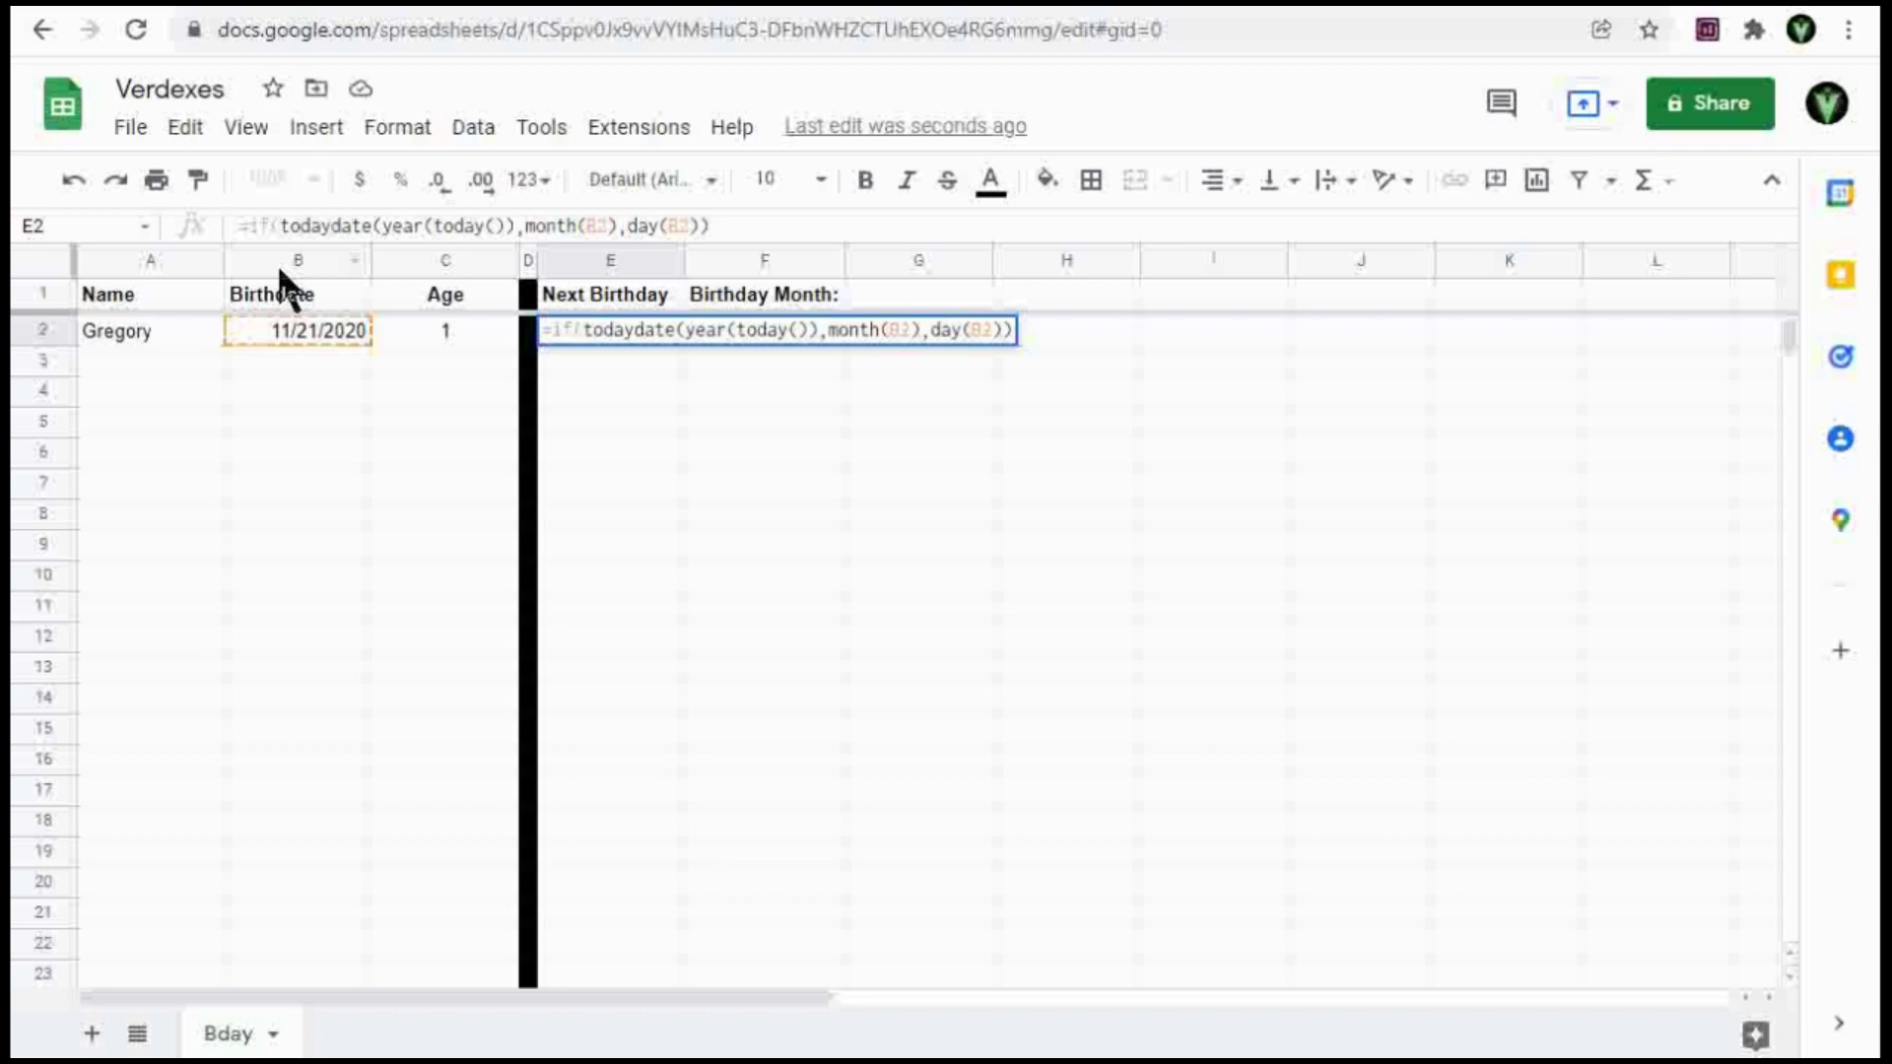
text(>)
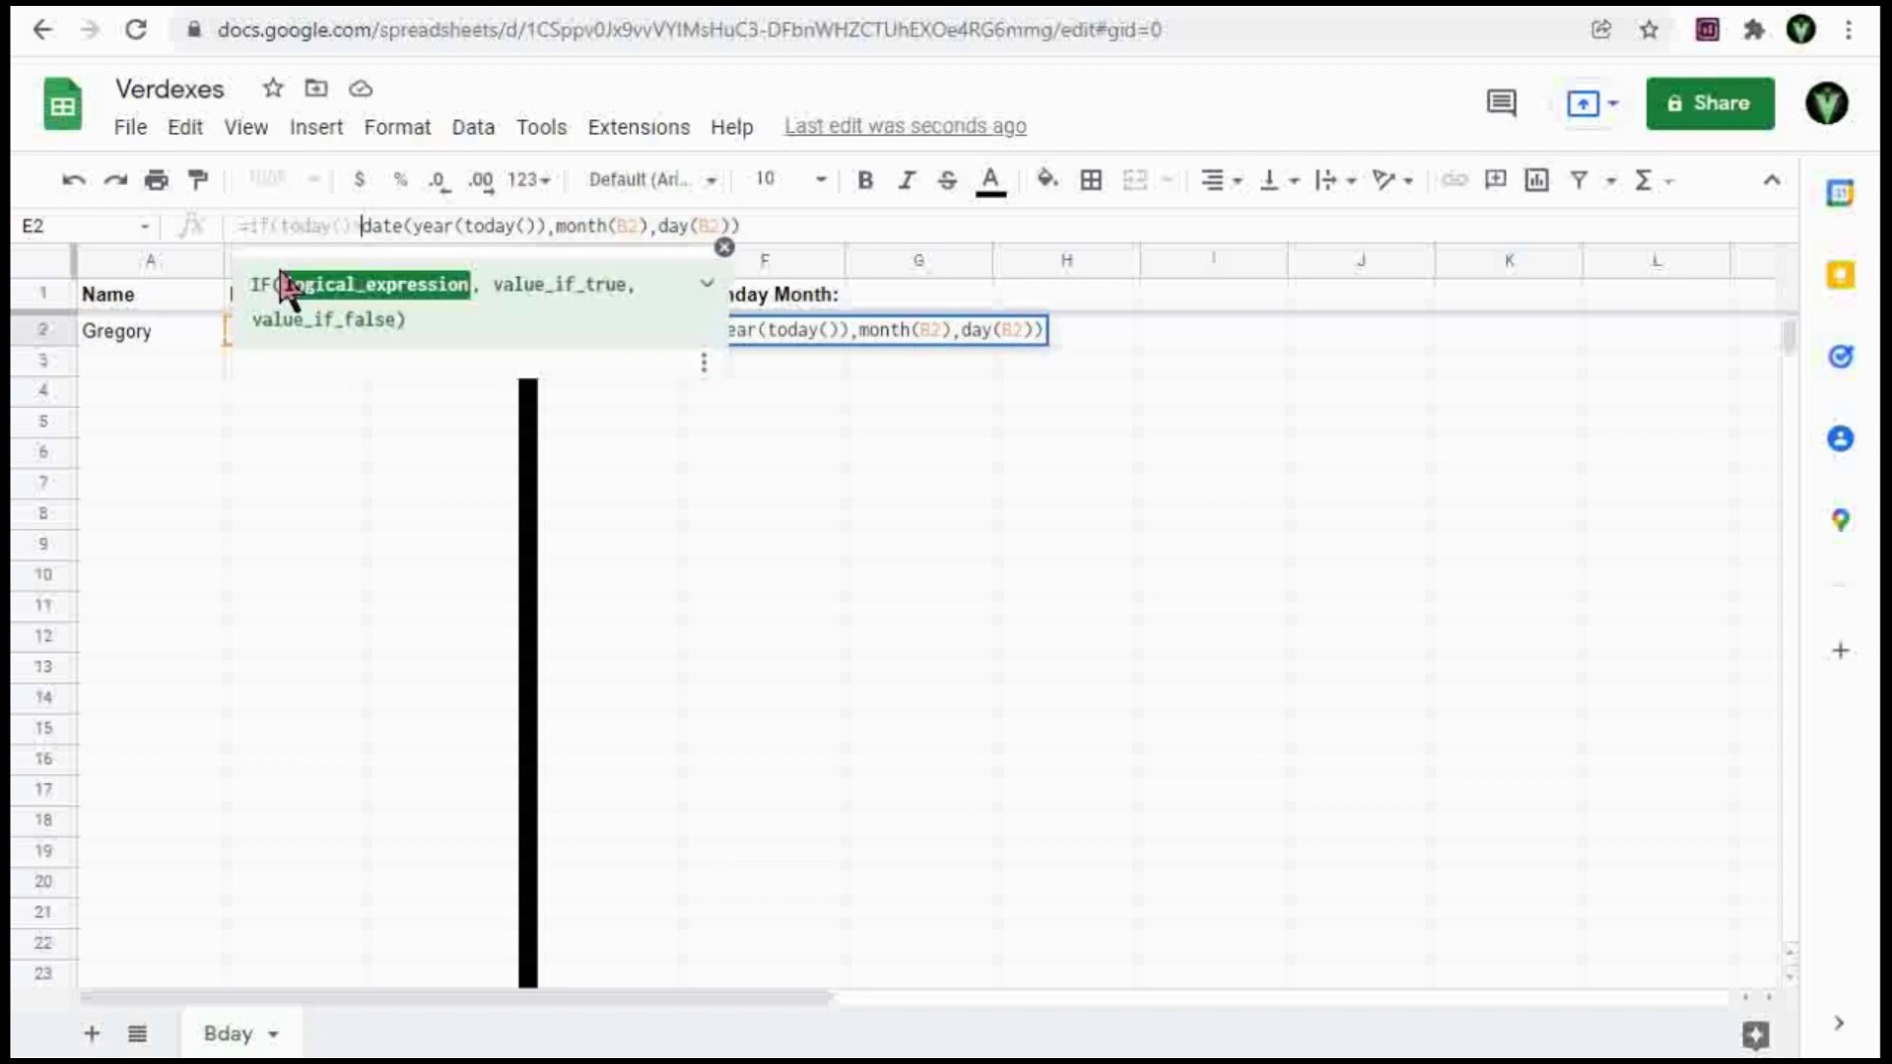
drag(361, 226, 765, 226)
key(ctrl+c)
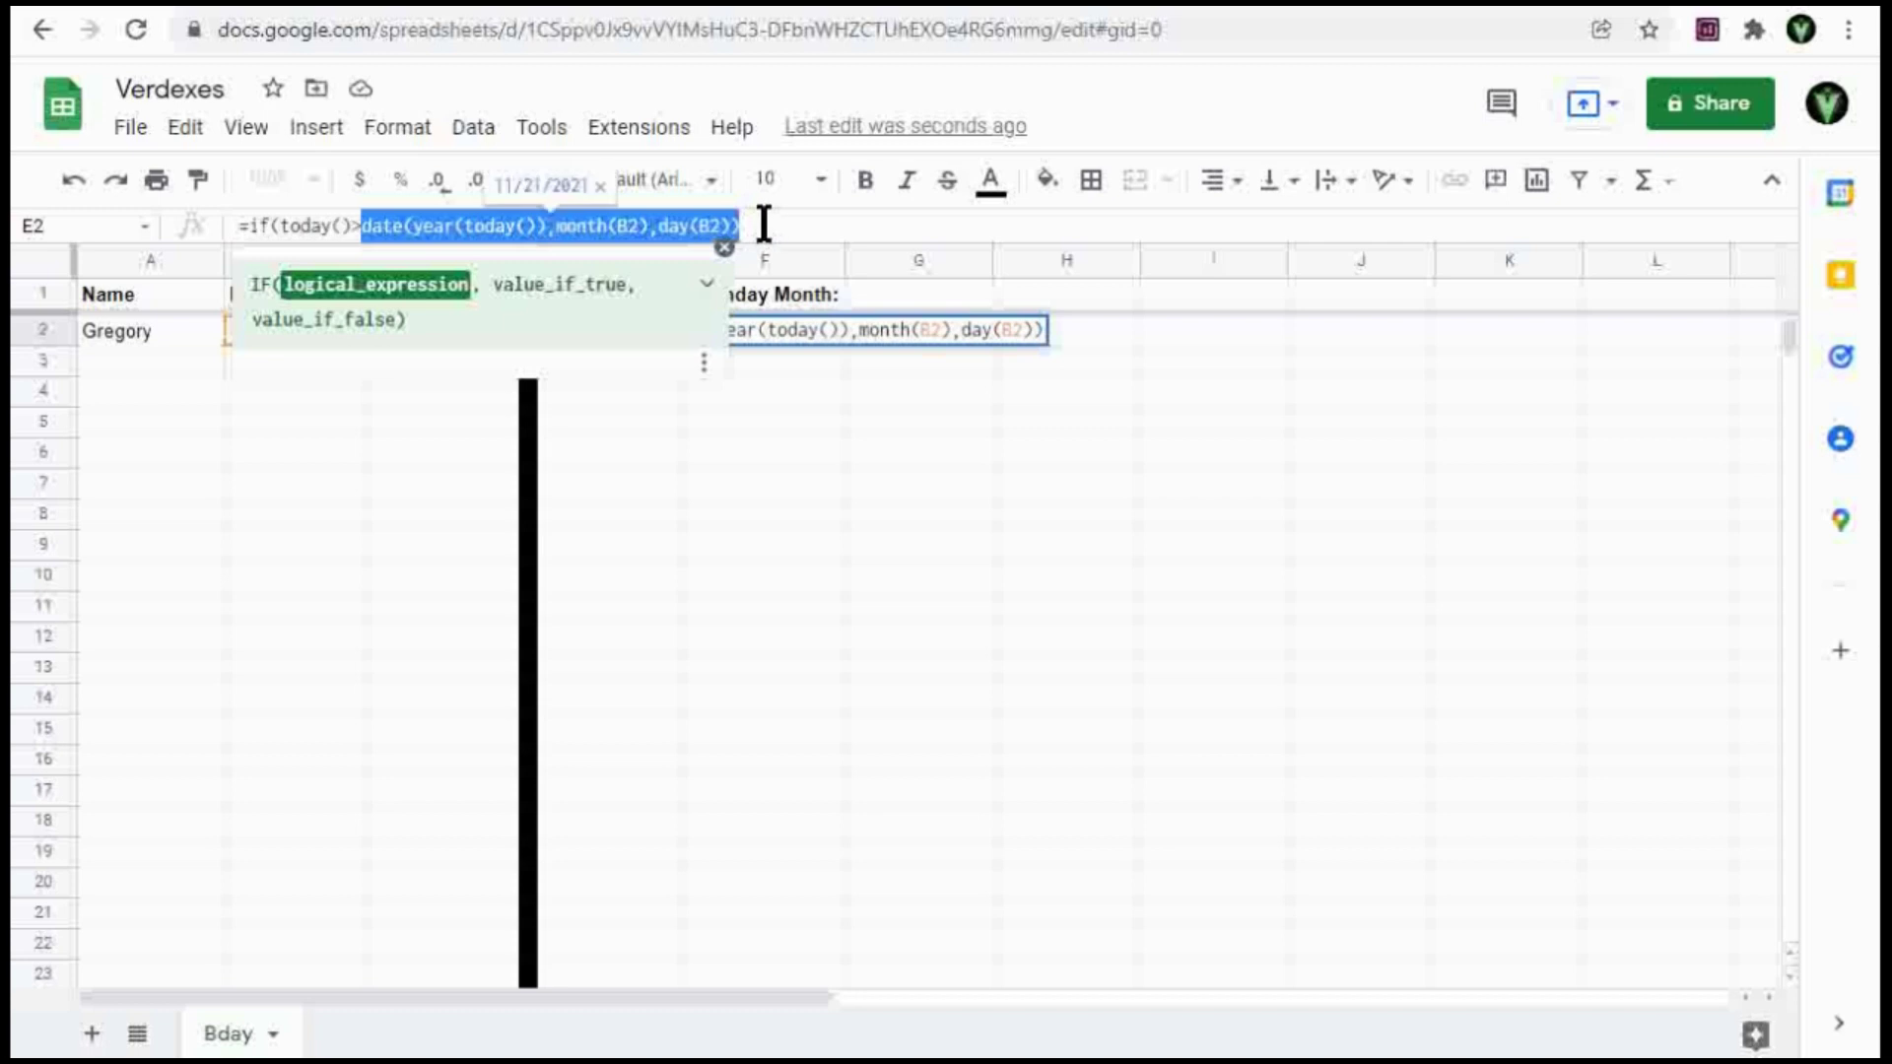
click(768, 226)
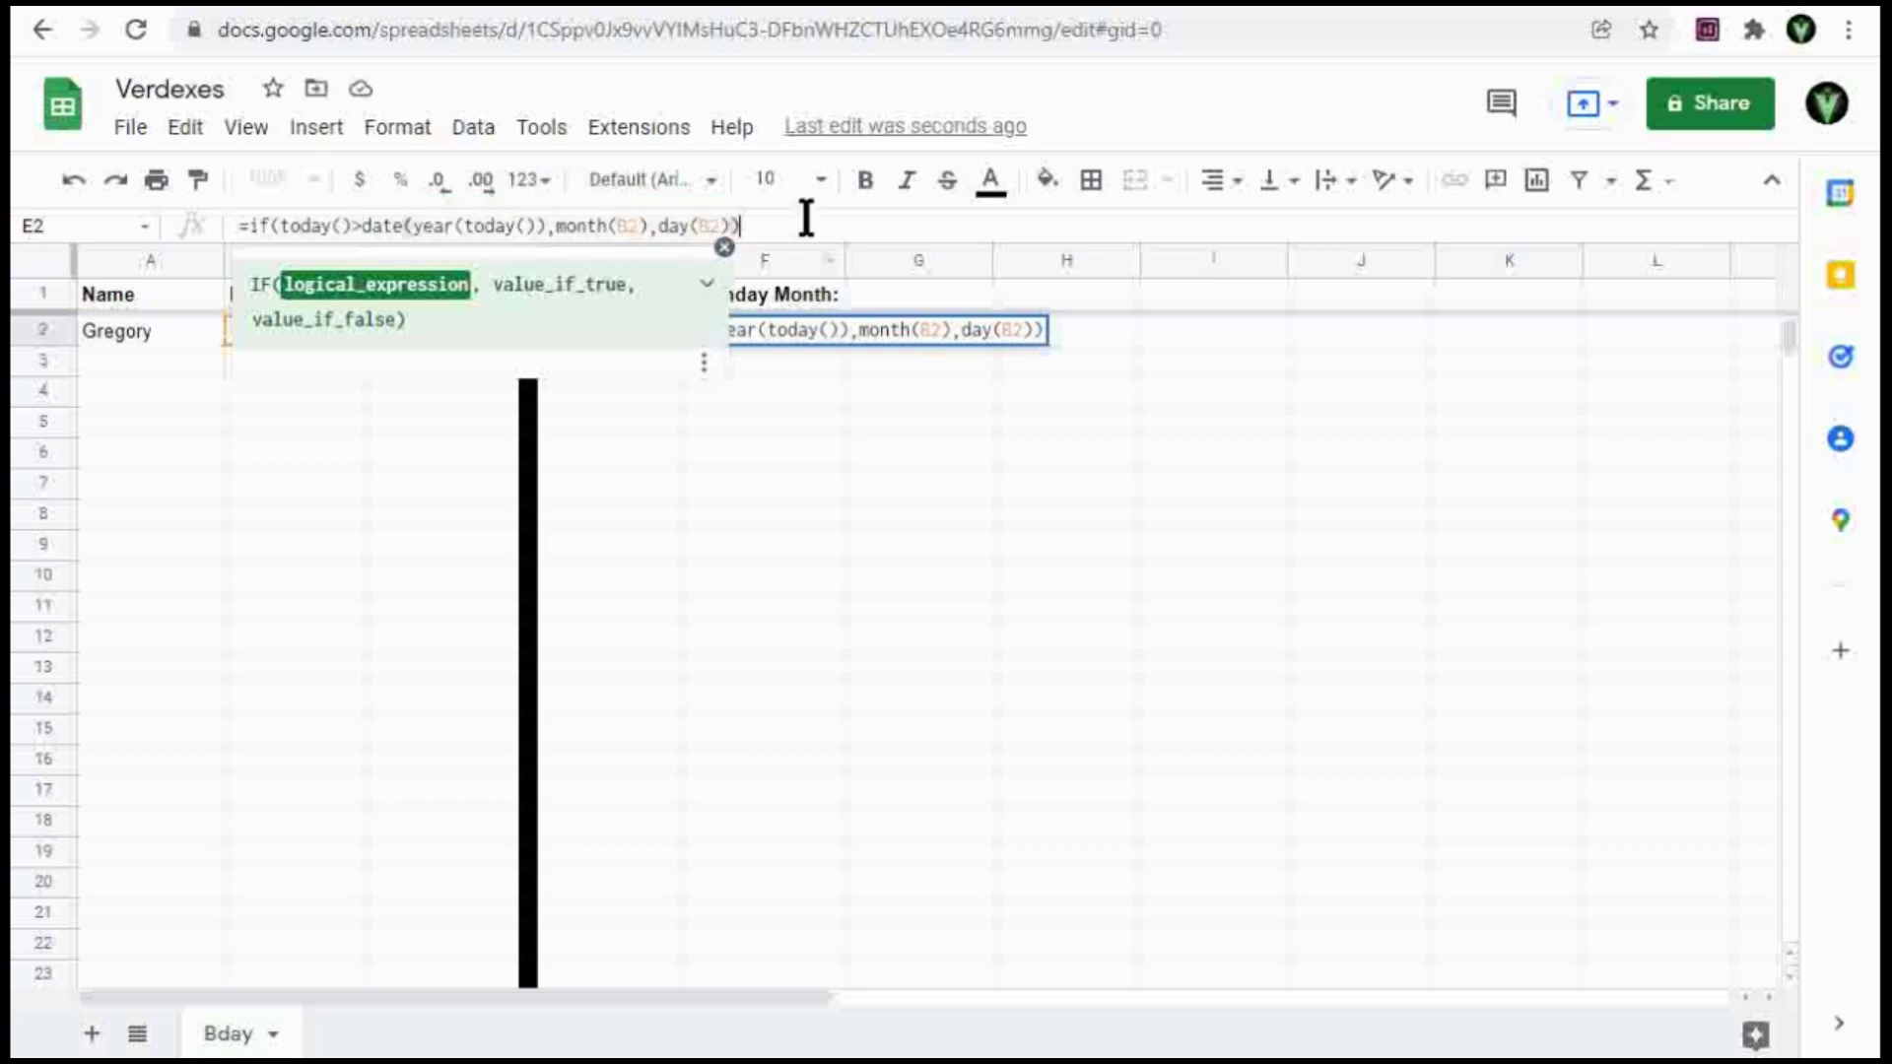
text(,)
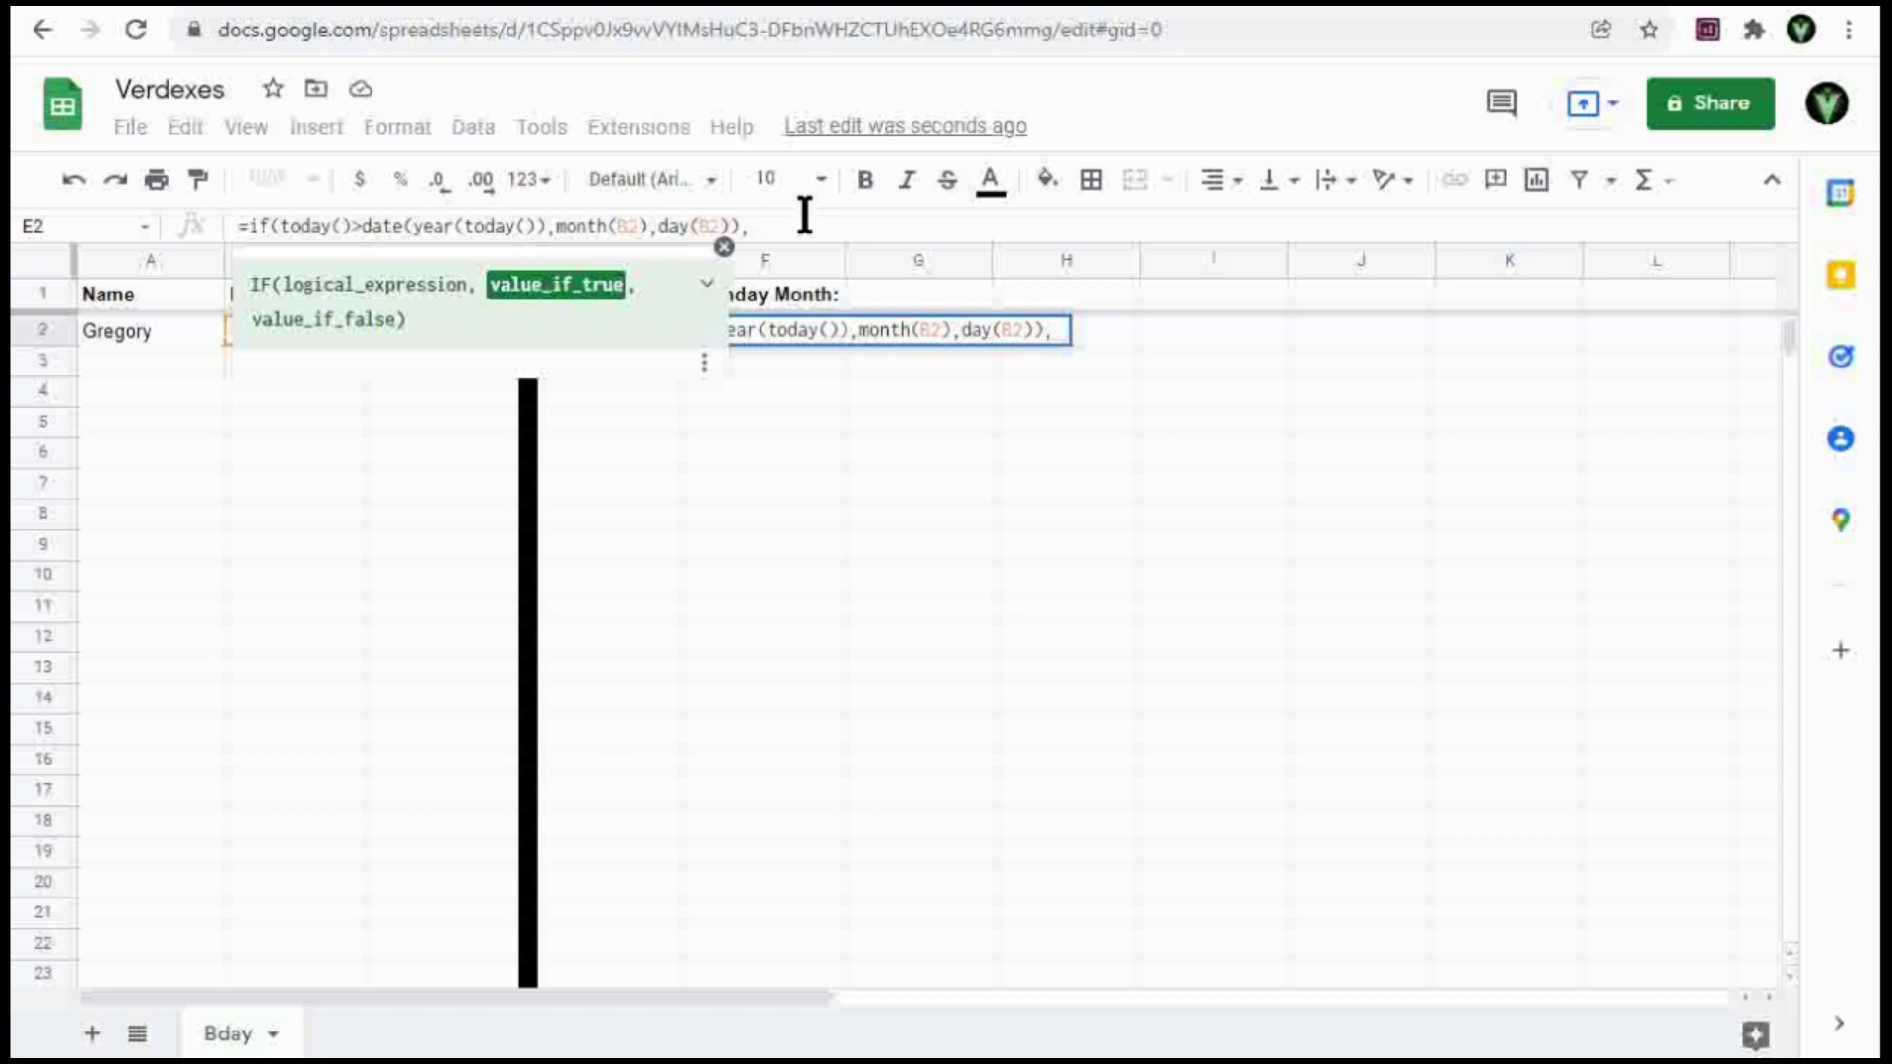
key(ctrl+v)
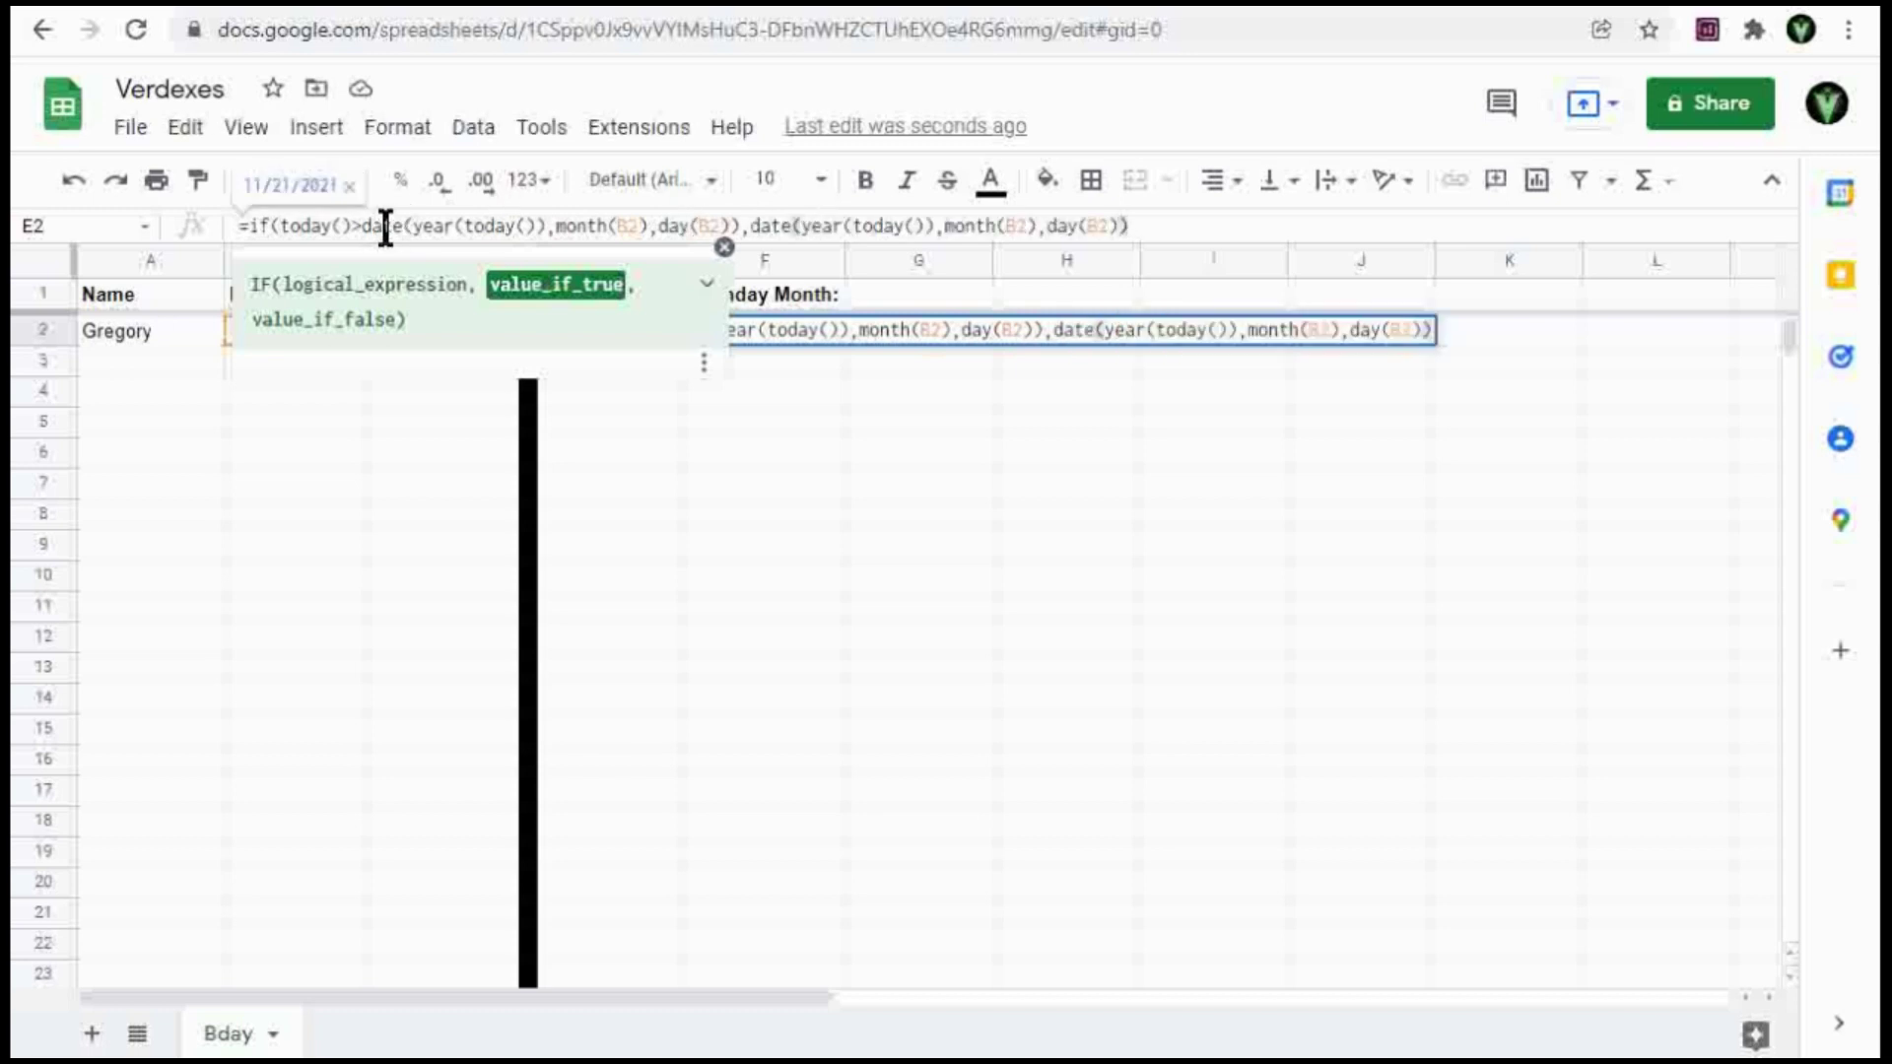
click(925, 225)
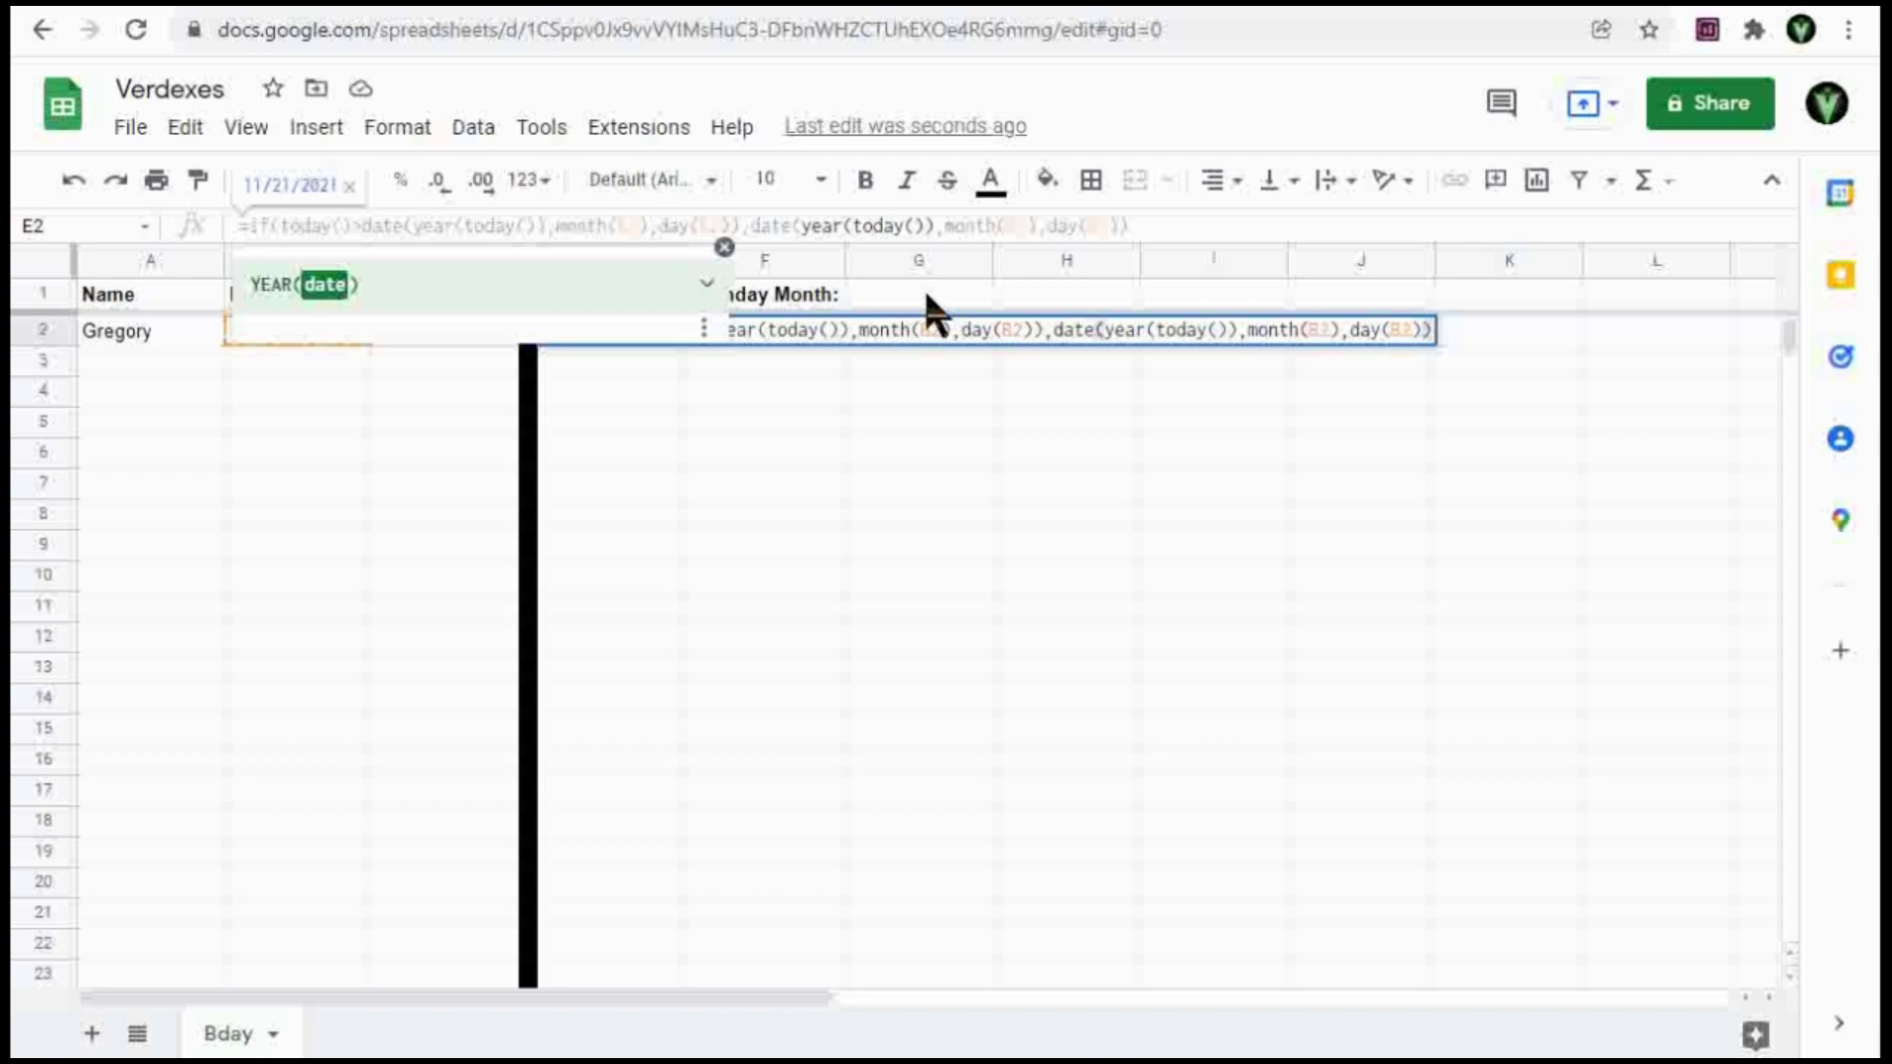
key(Right)
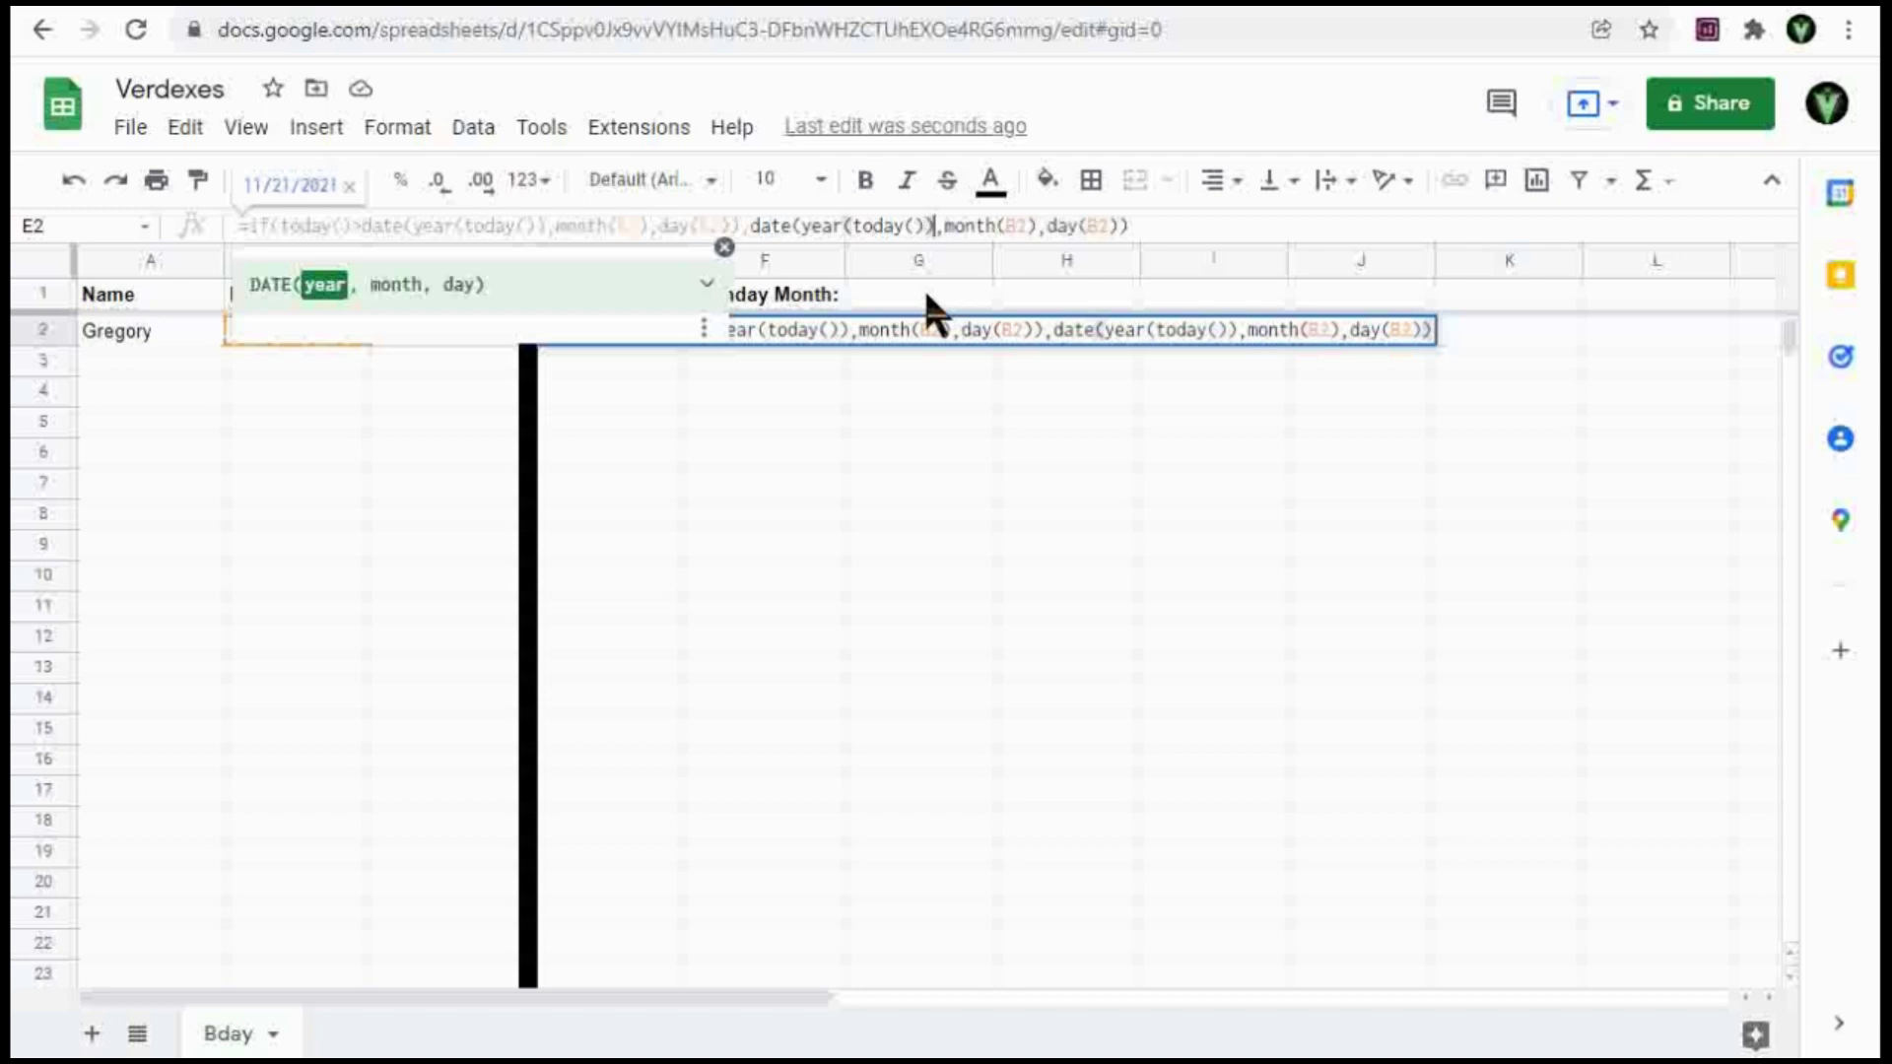
text(+1)
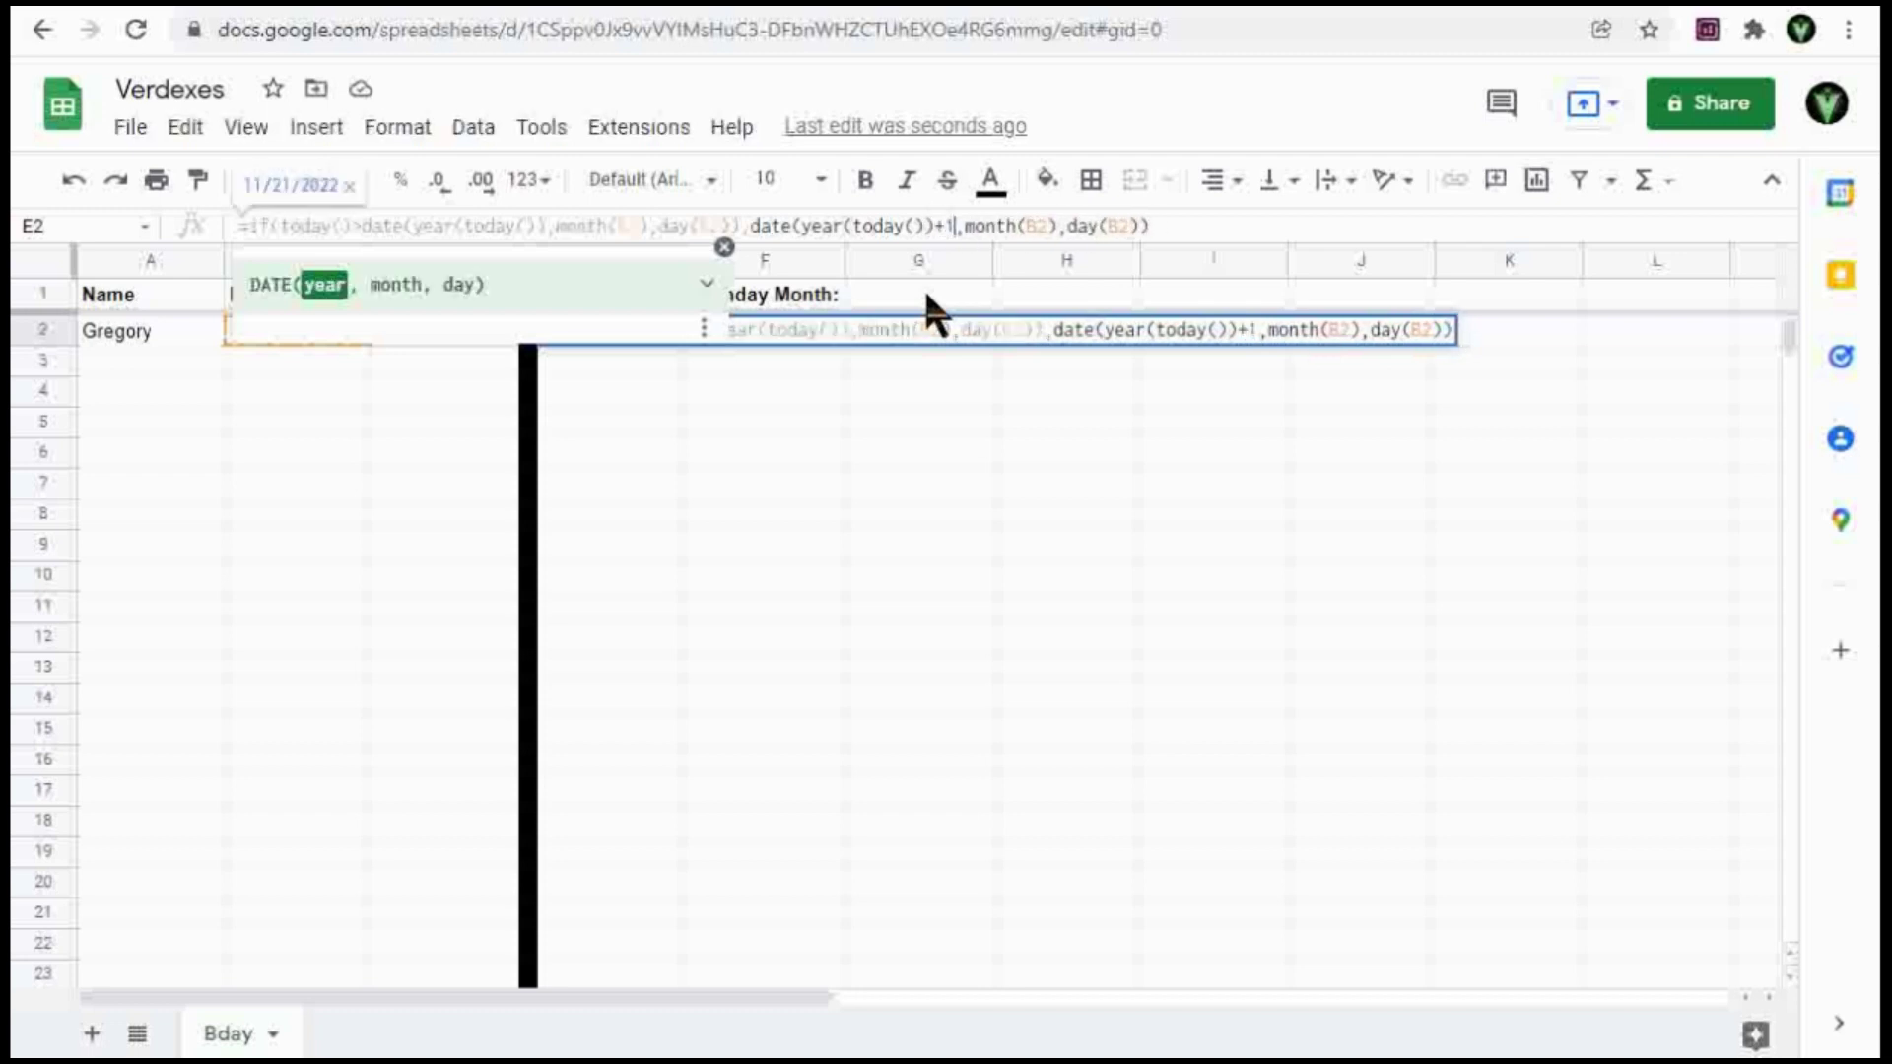
Add this year's birthday date as the IF's false value, so E2 shows 11/21/2022.
click(1194, 213)
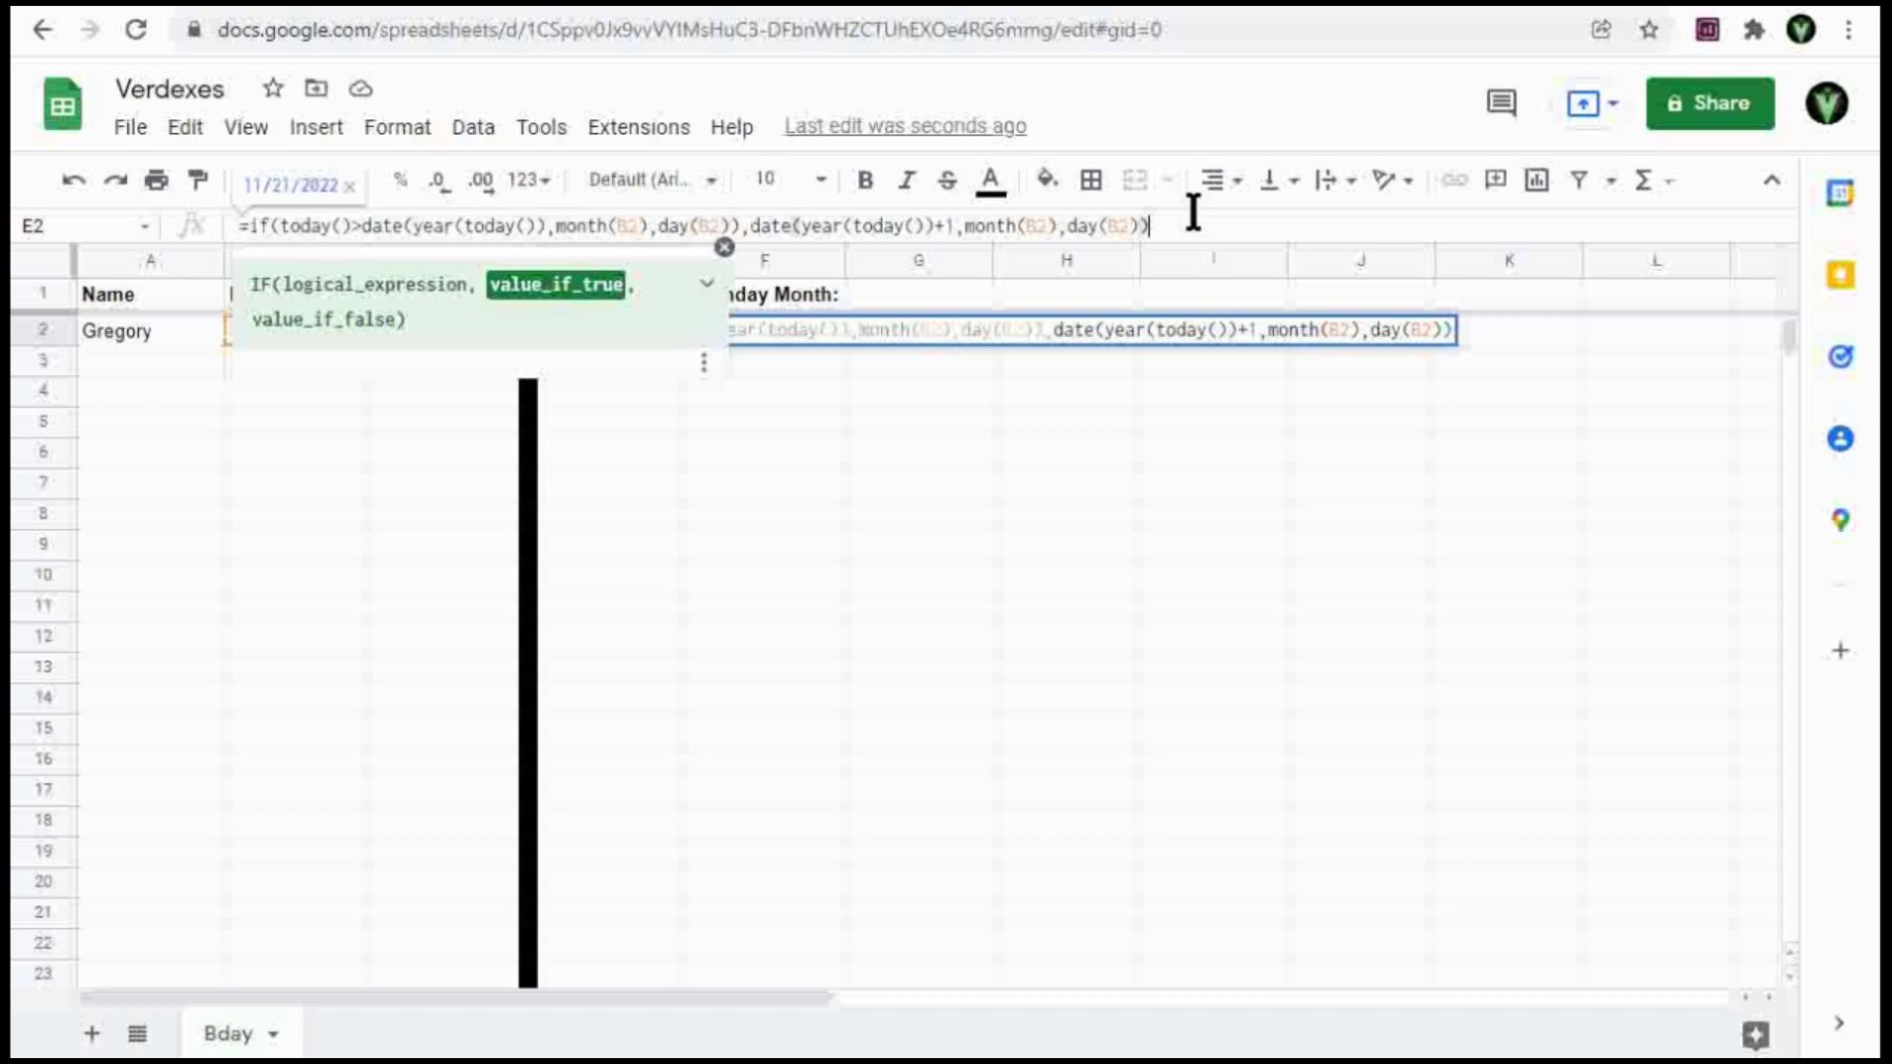
text(,)
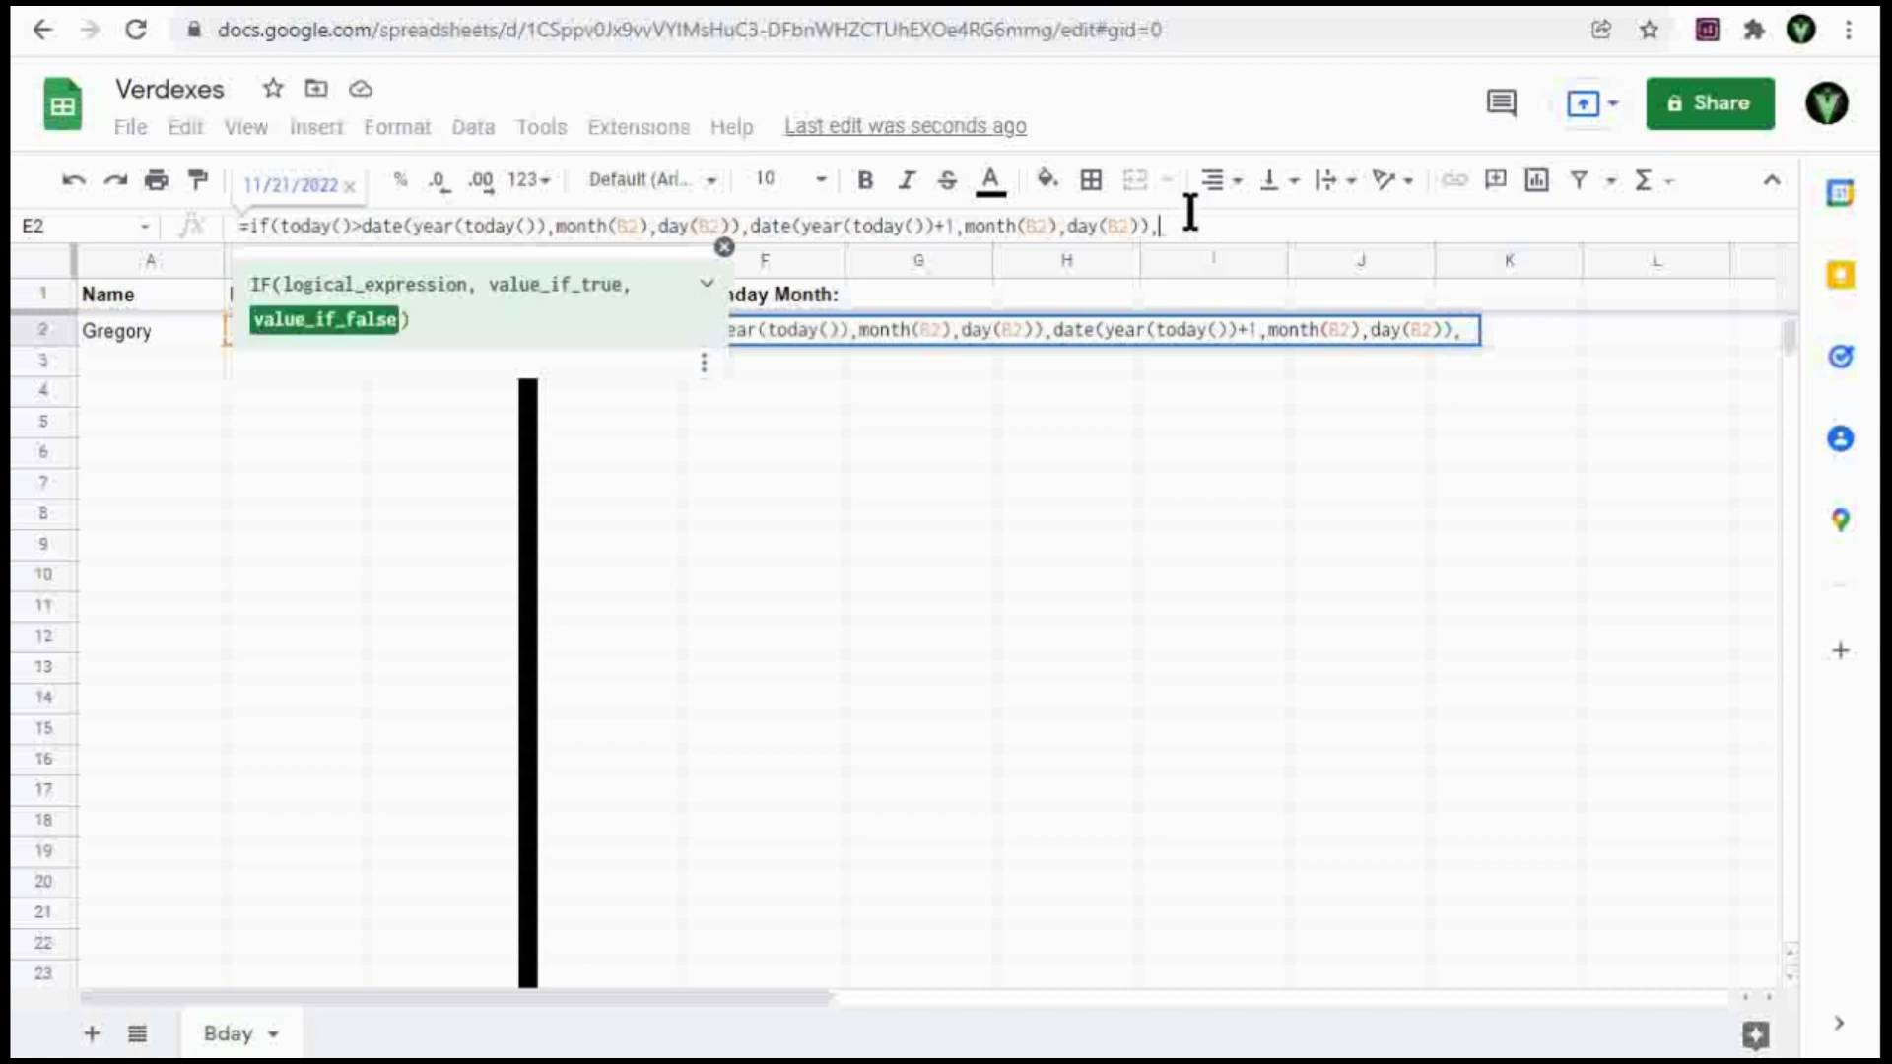
text(date(year(today()),month(B2),day(B2)))
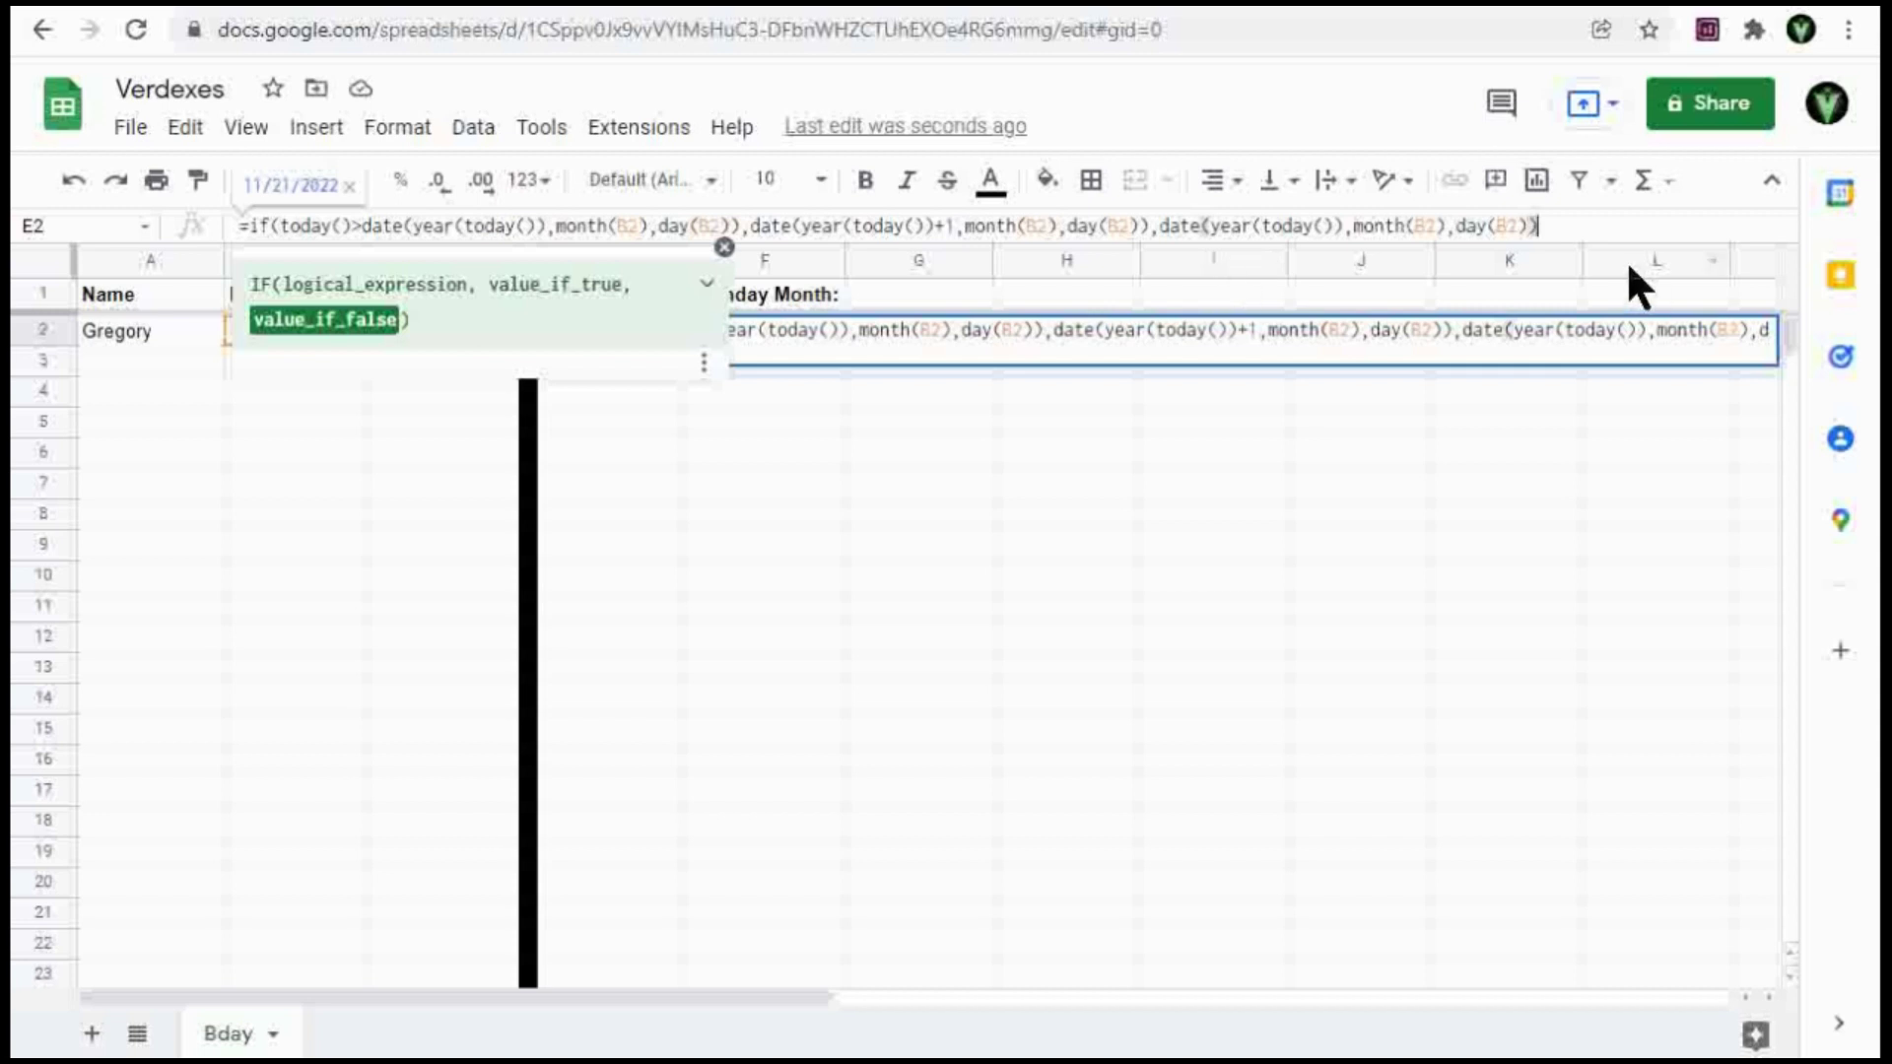
text())
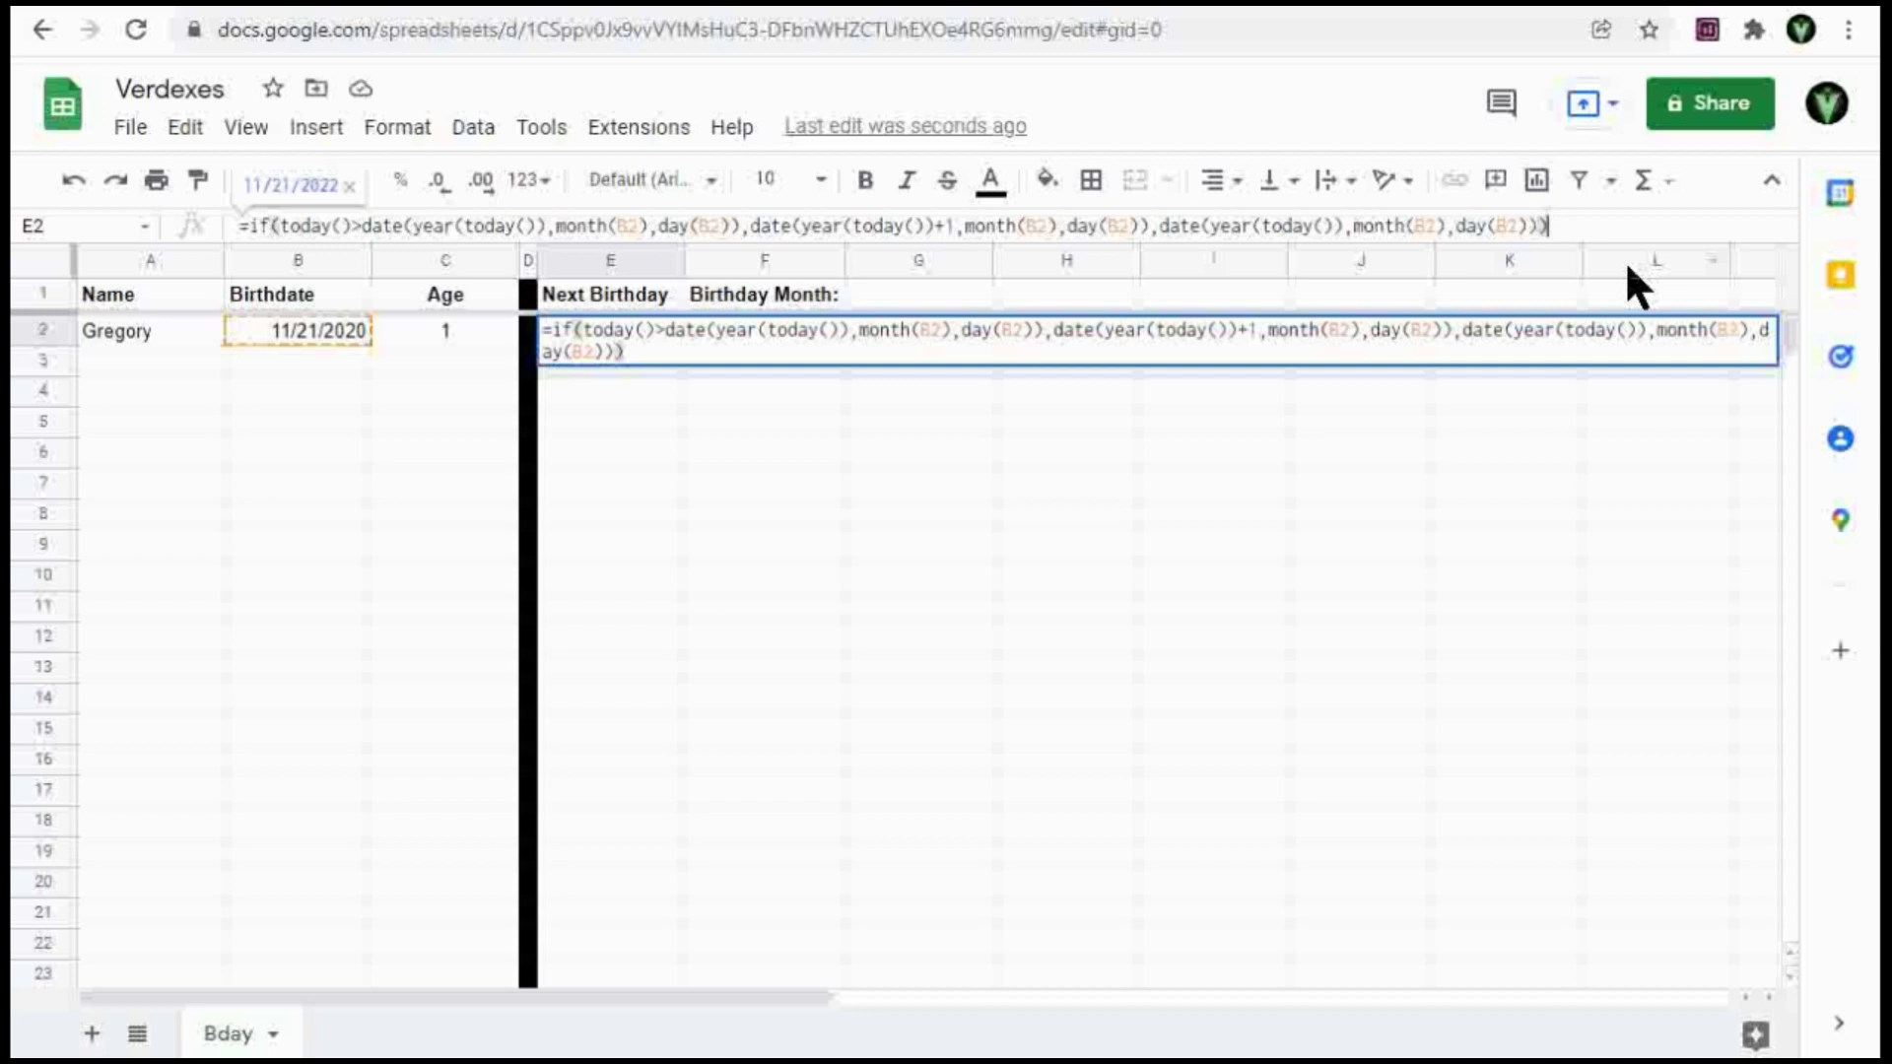
key(Return)
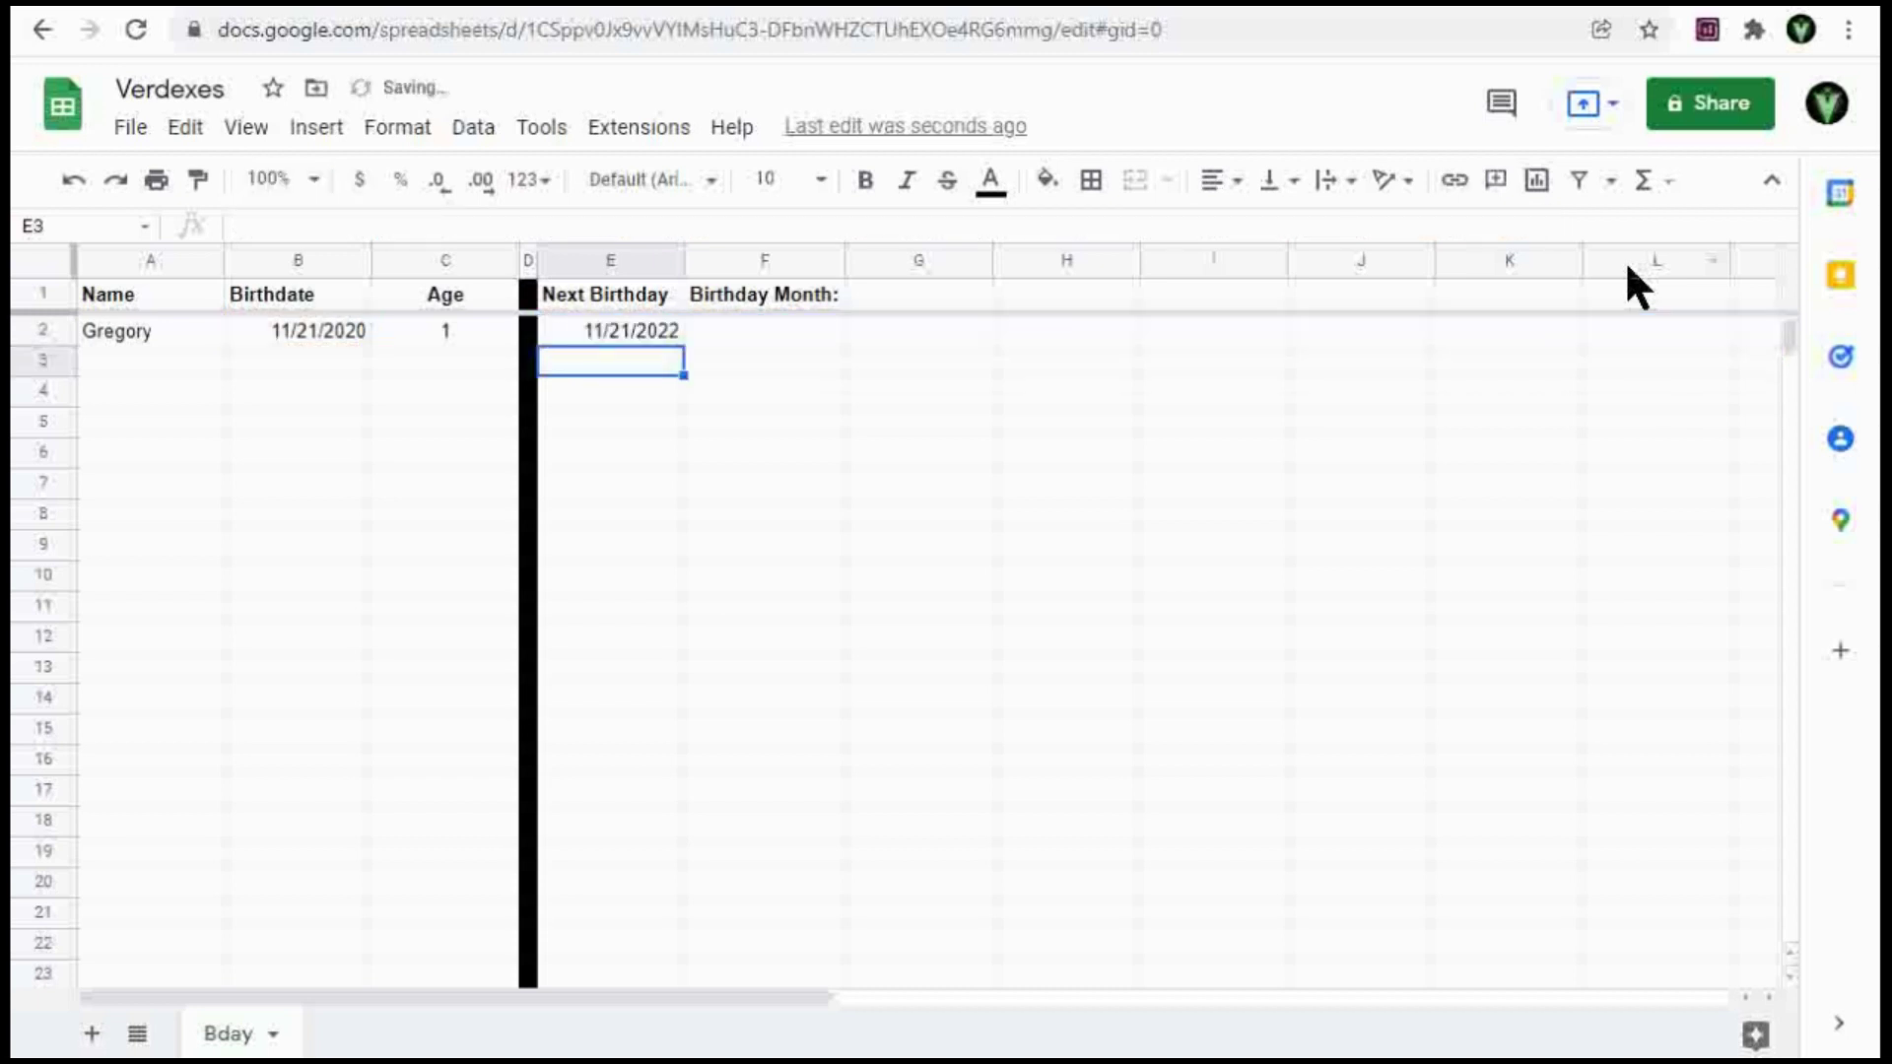
key(Up)
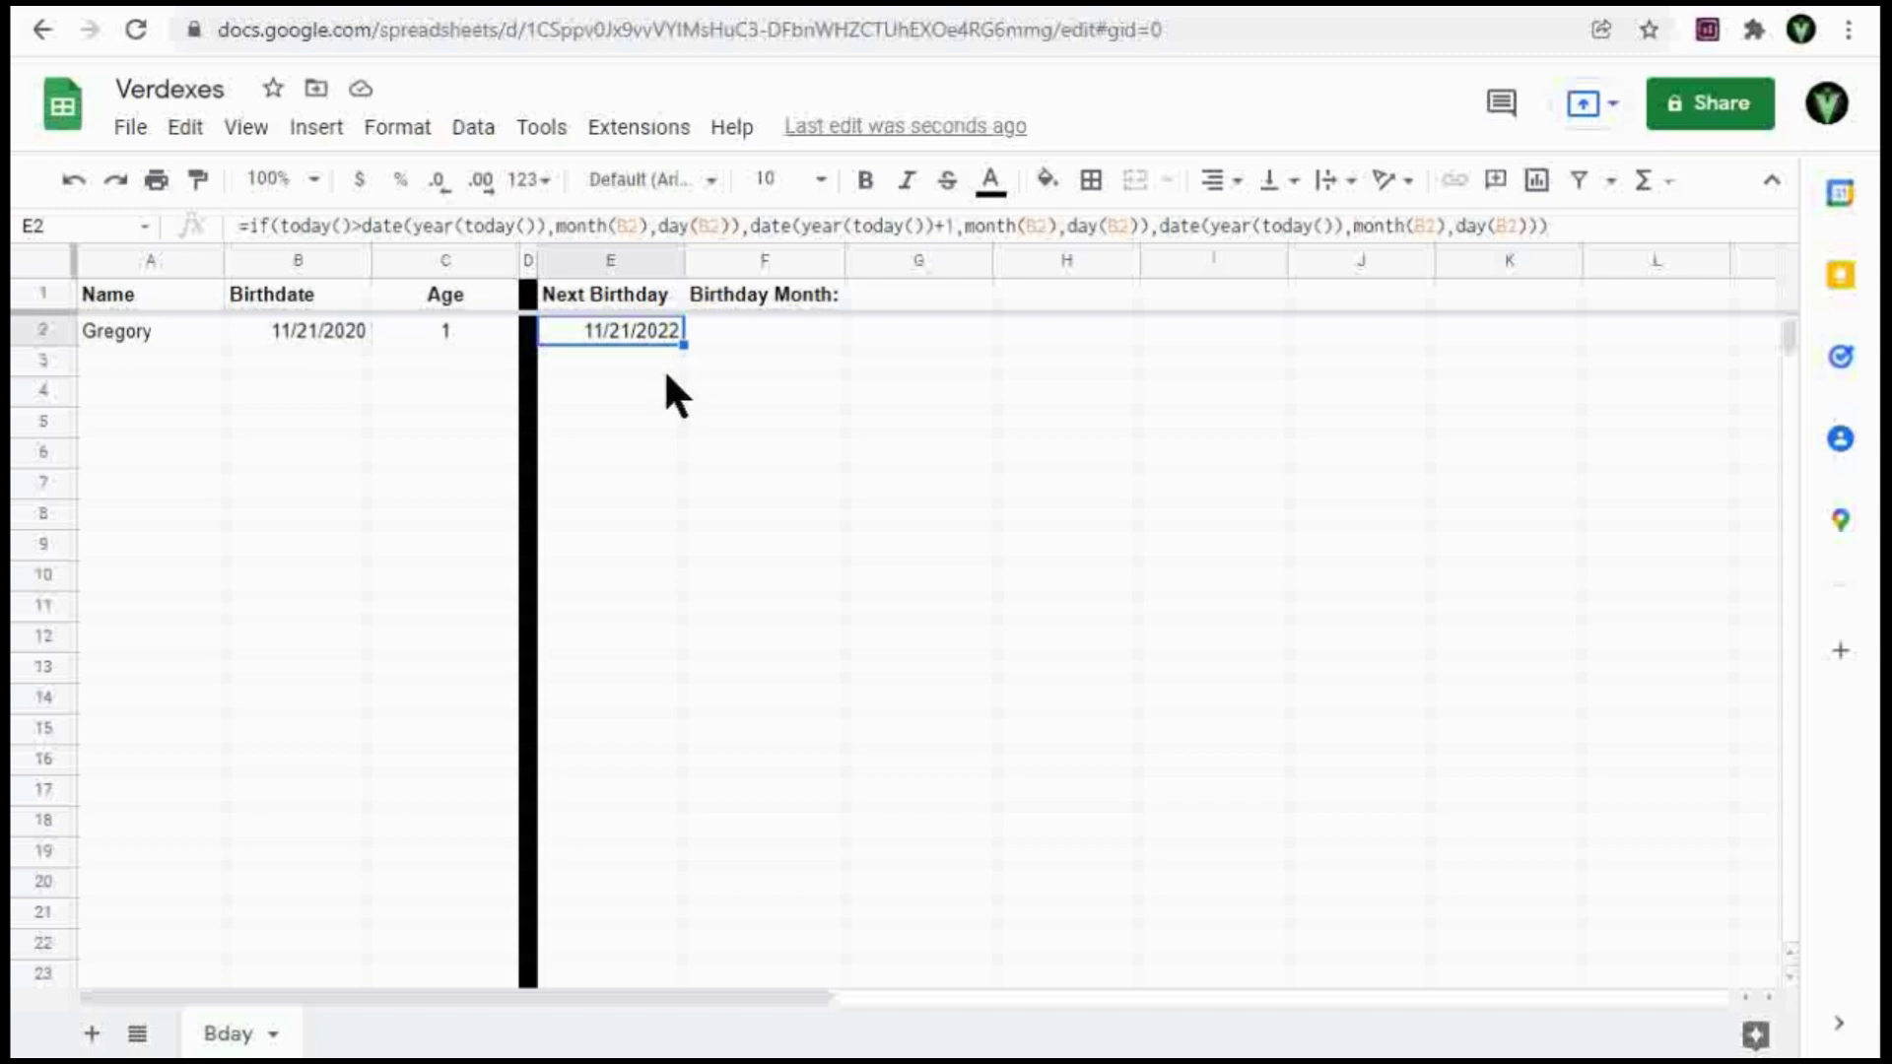
Enter =date(year(E2),month(E2),day(E2)) in F2, showing 11/21/2022.
click(797, 335)
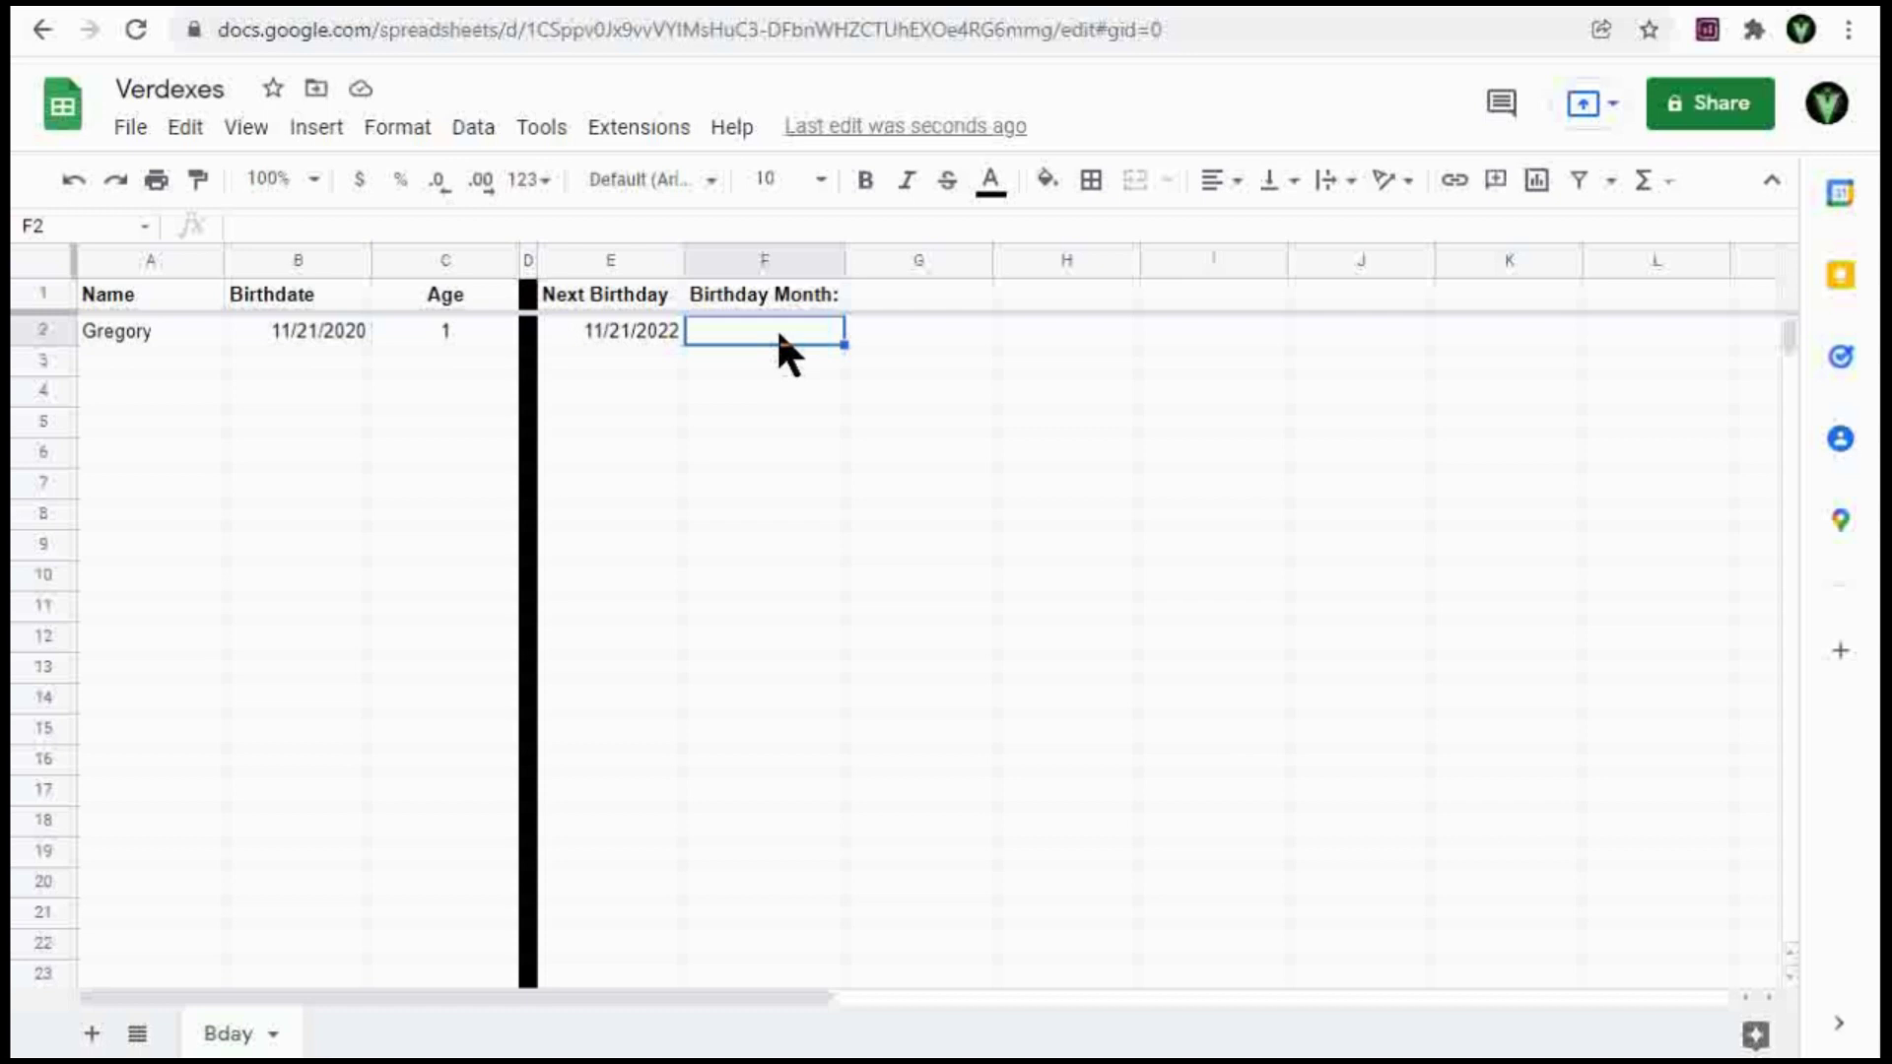
text(=)
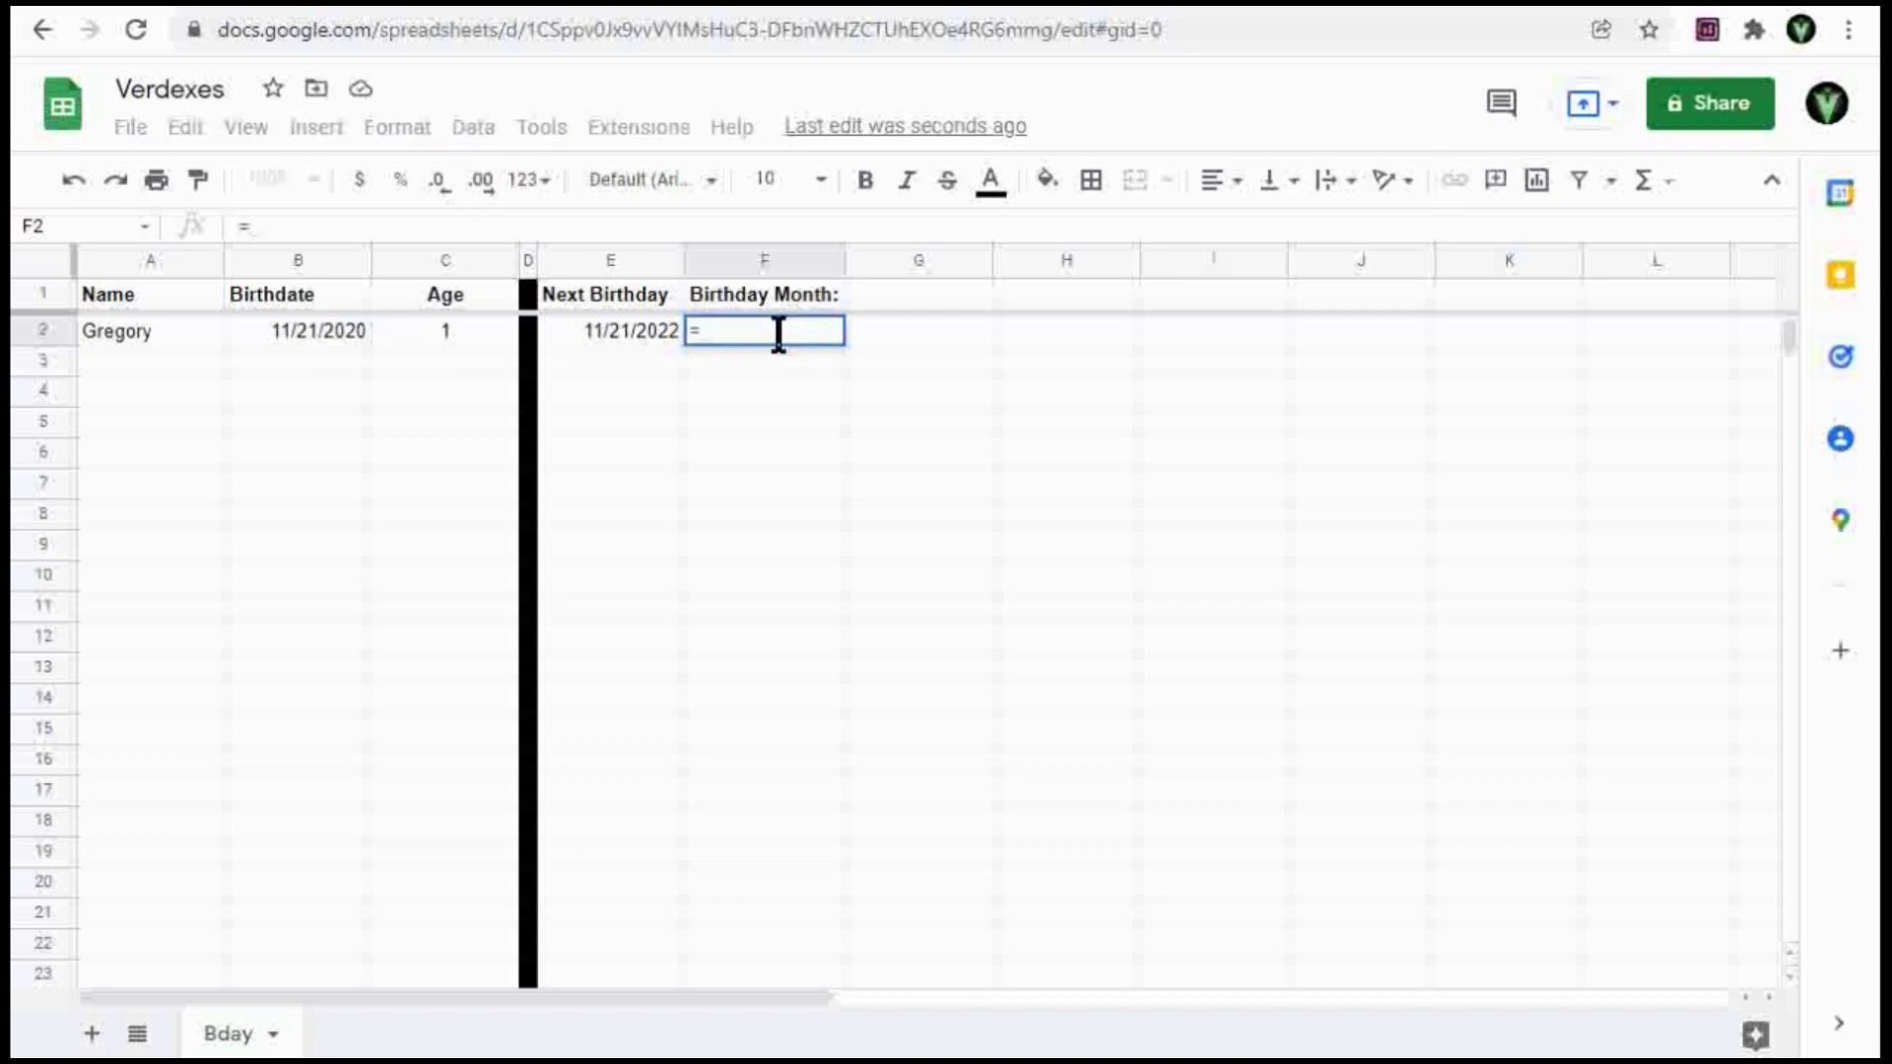
text(date()
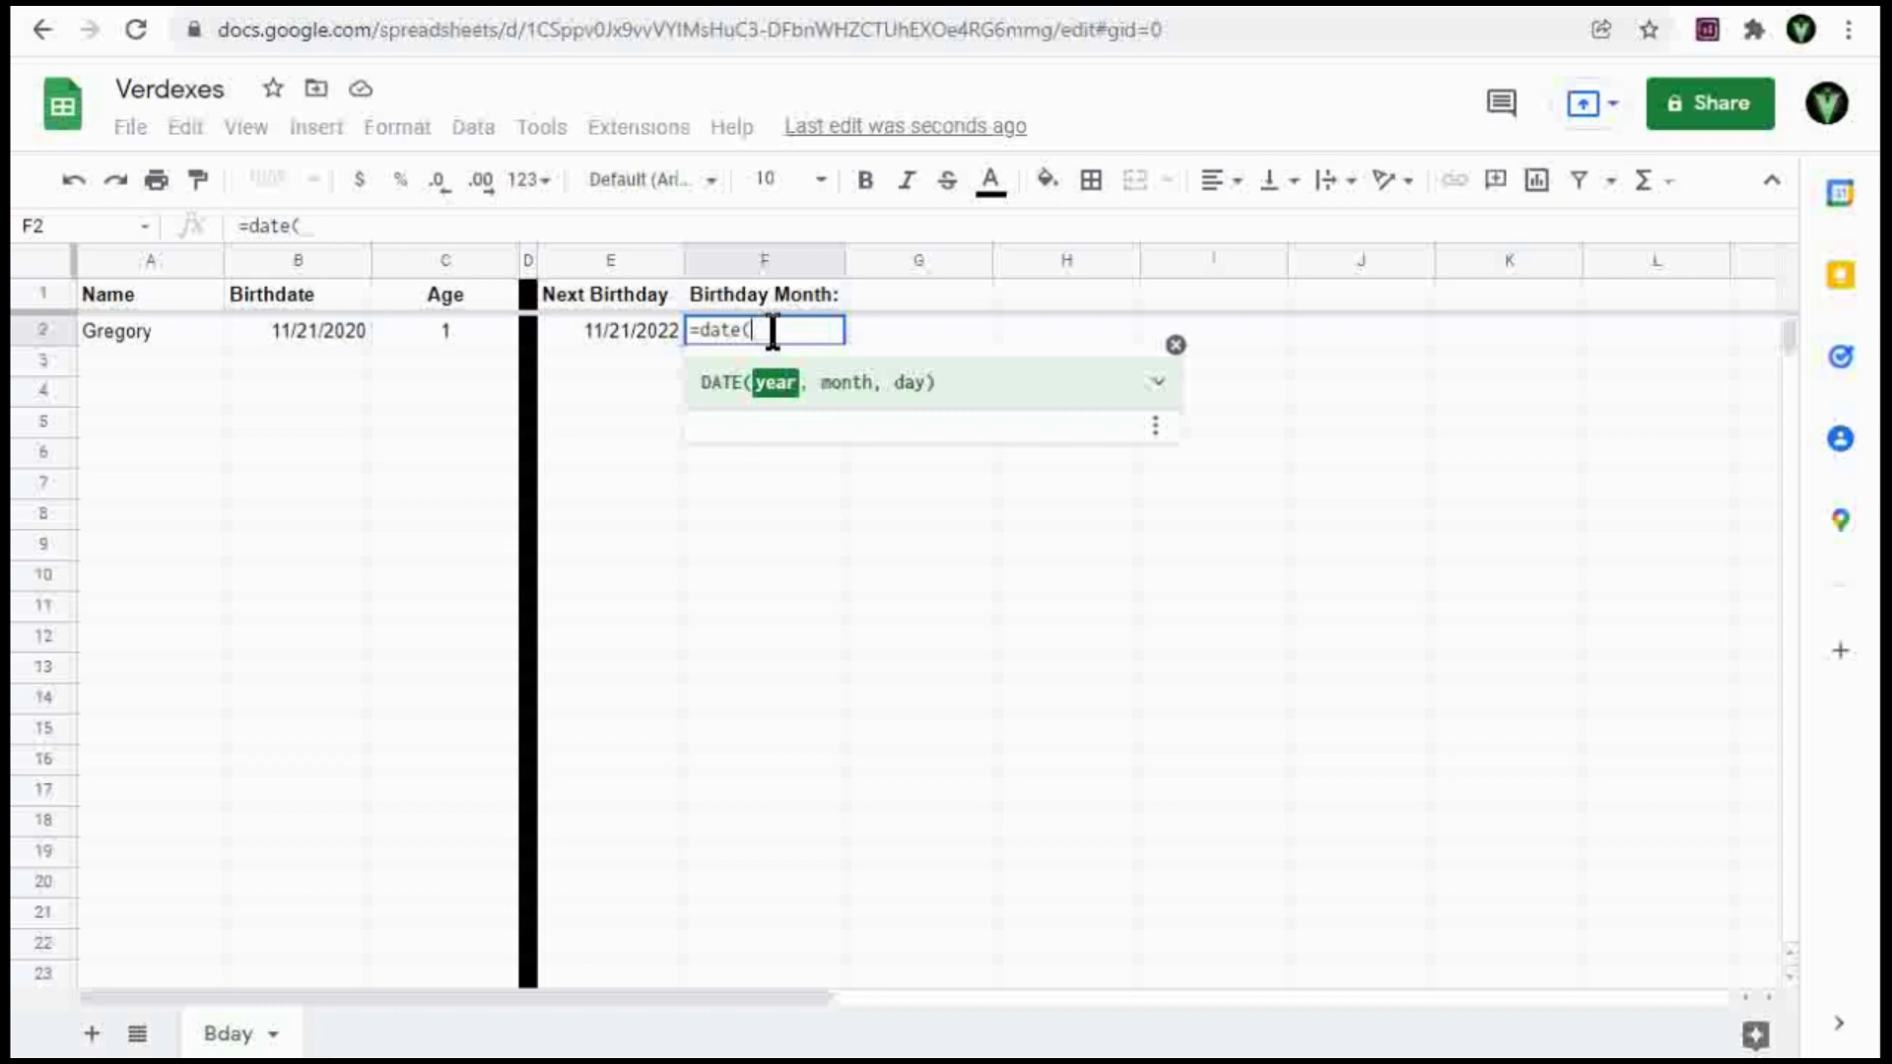
text(year)
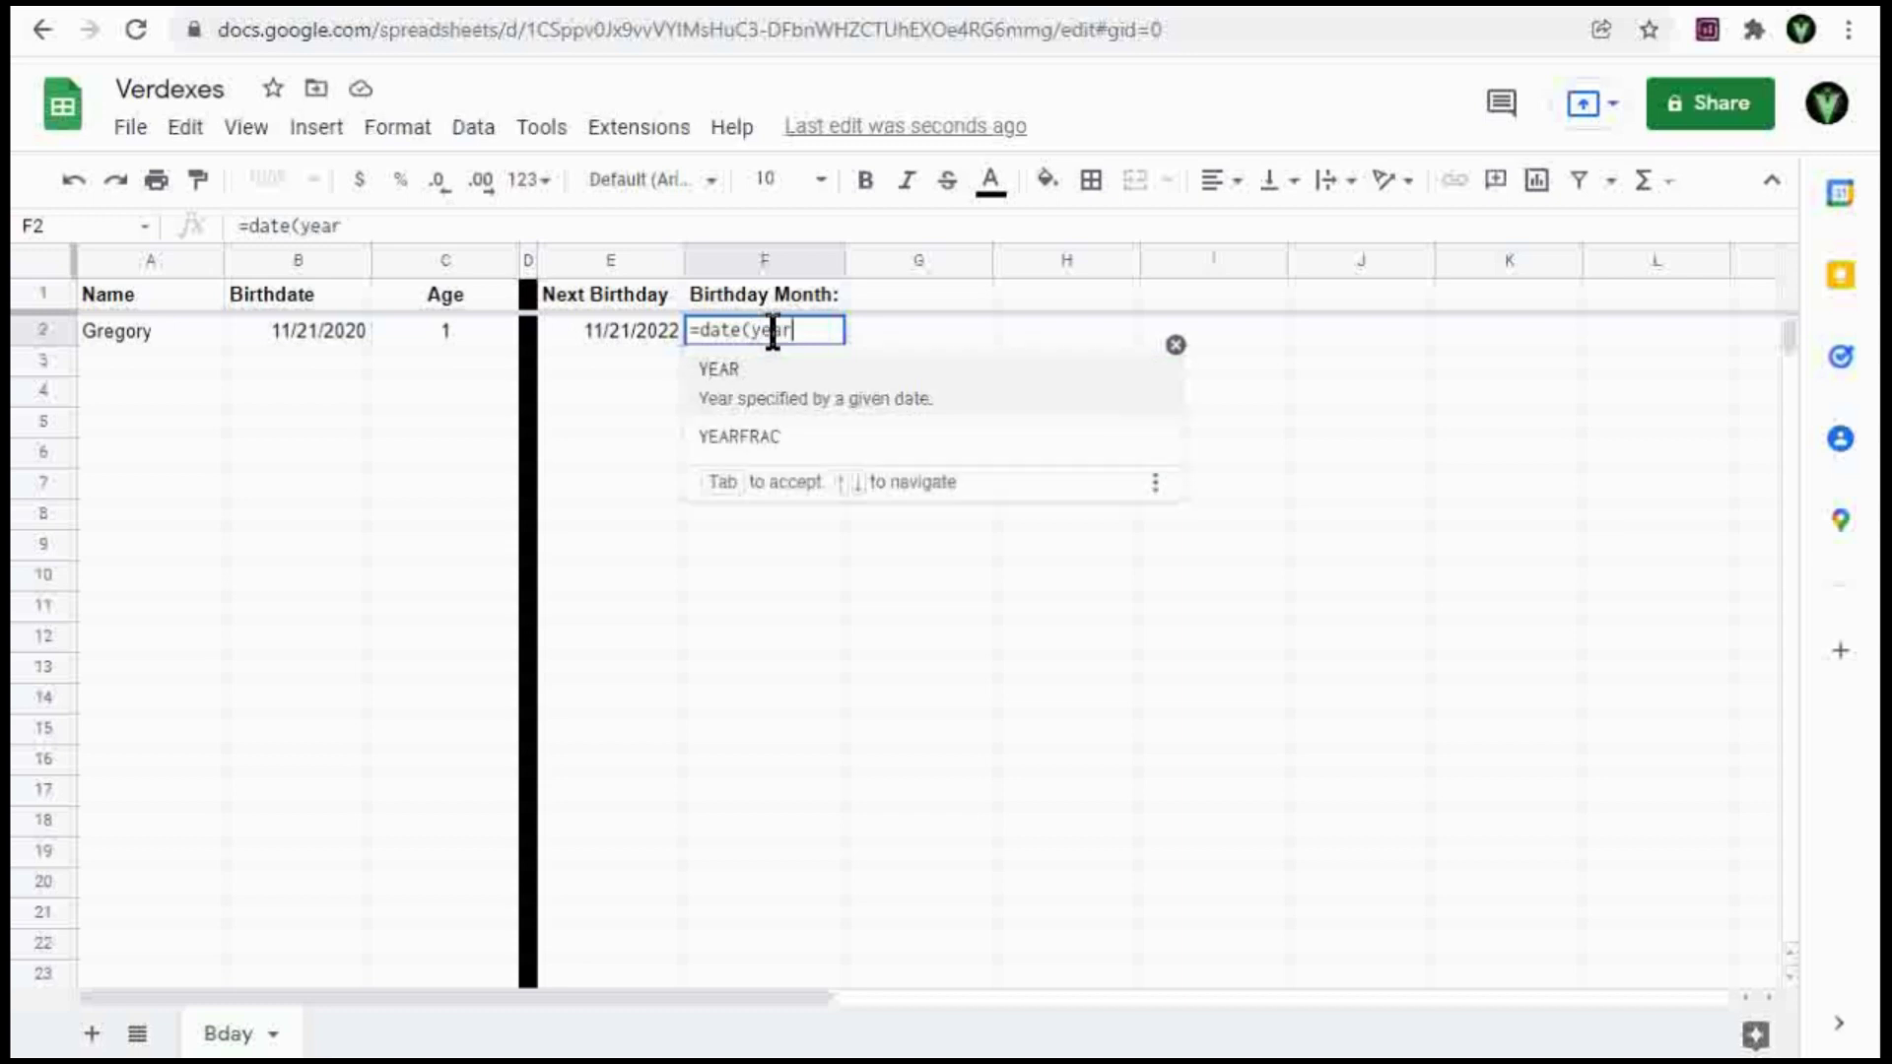
text(()
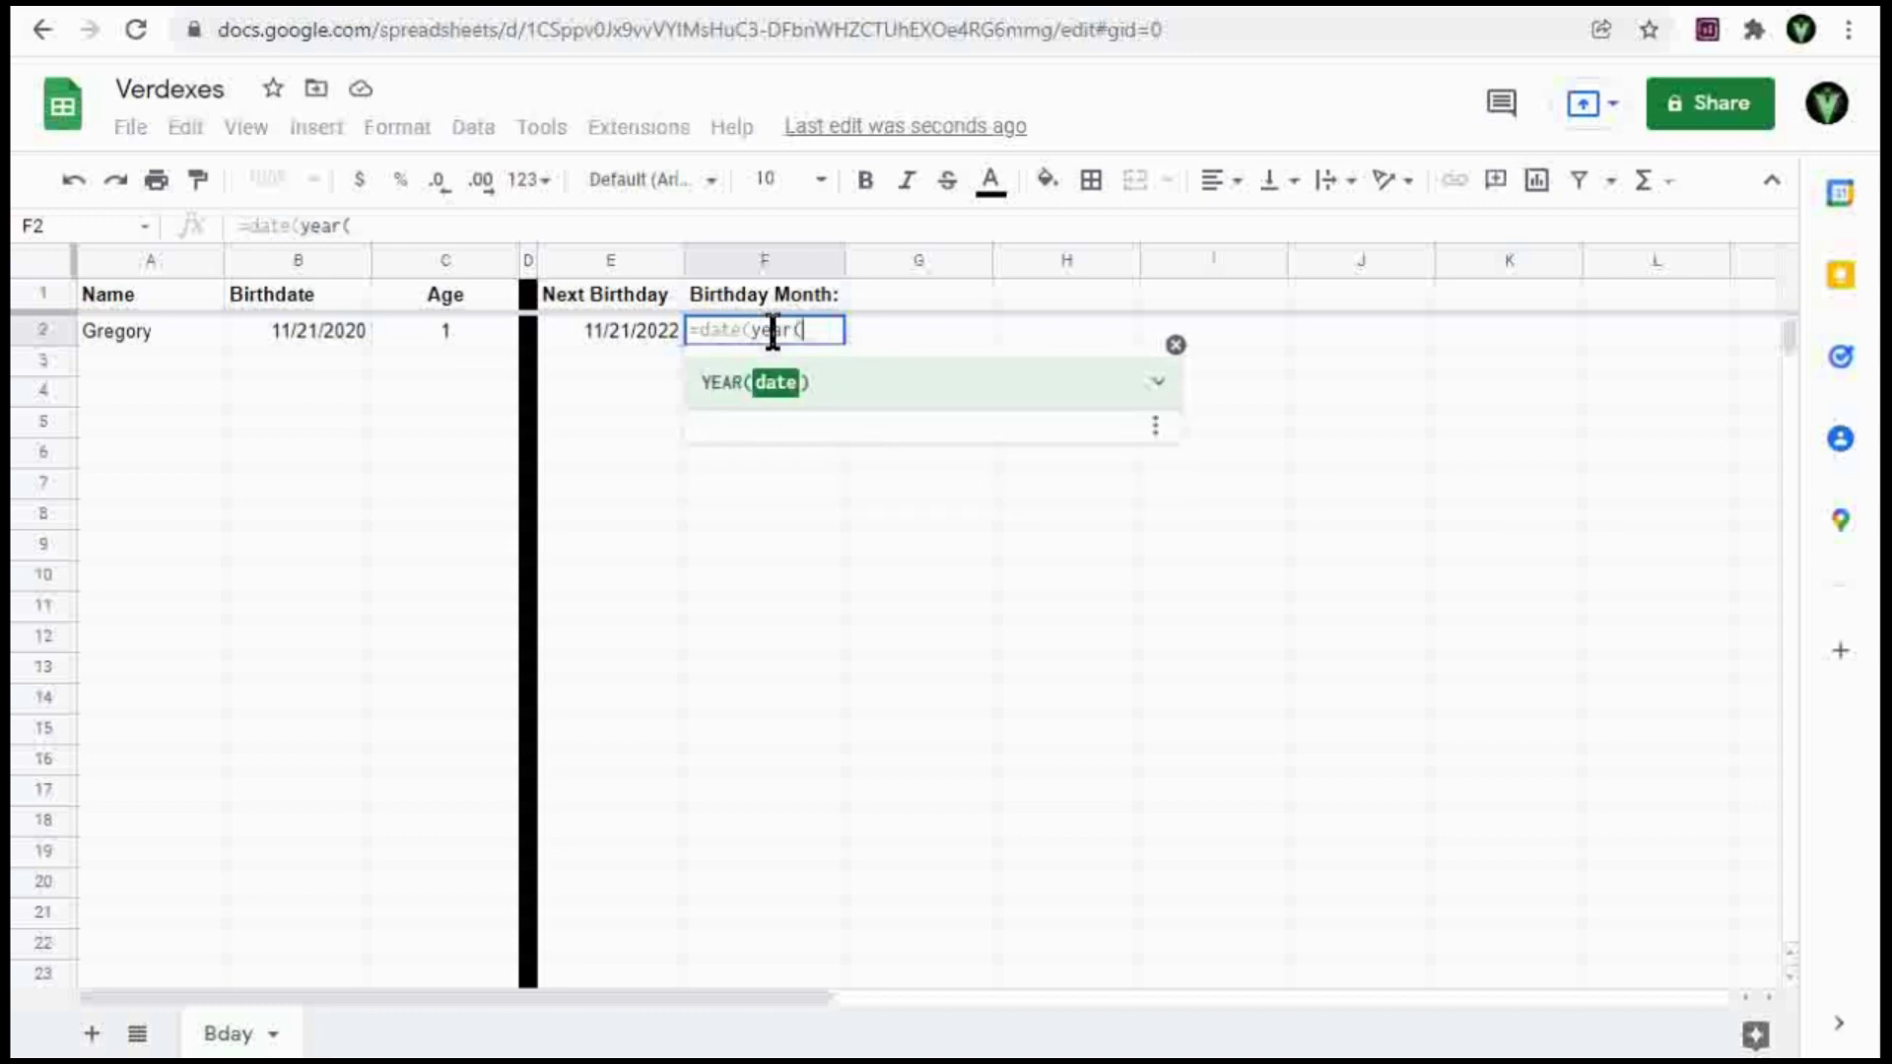
click(643, 330)
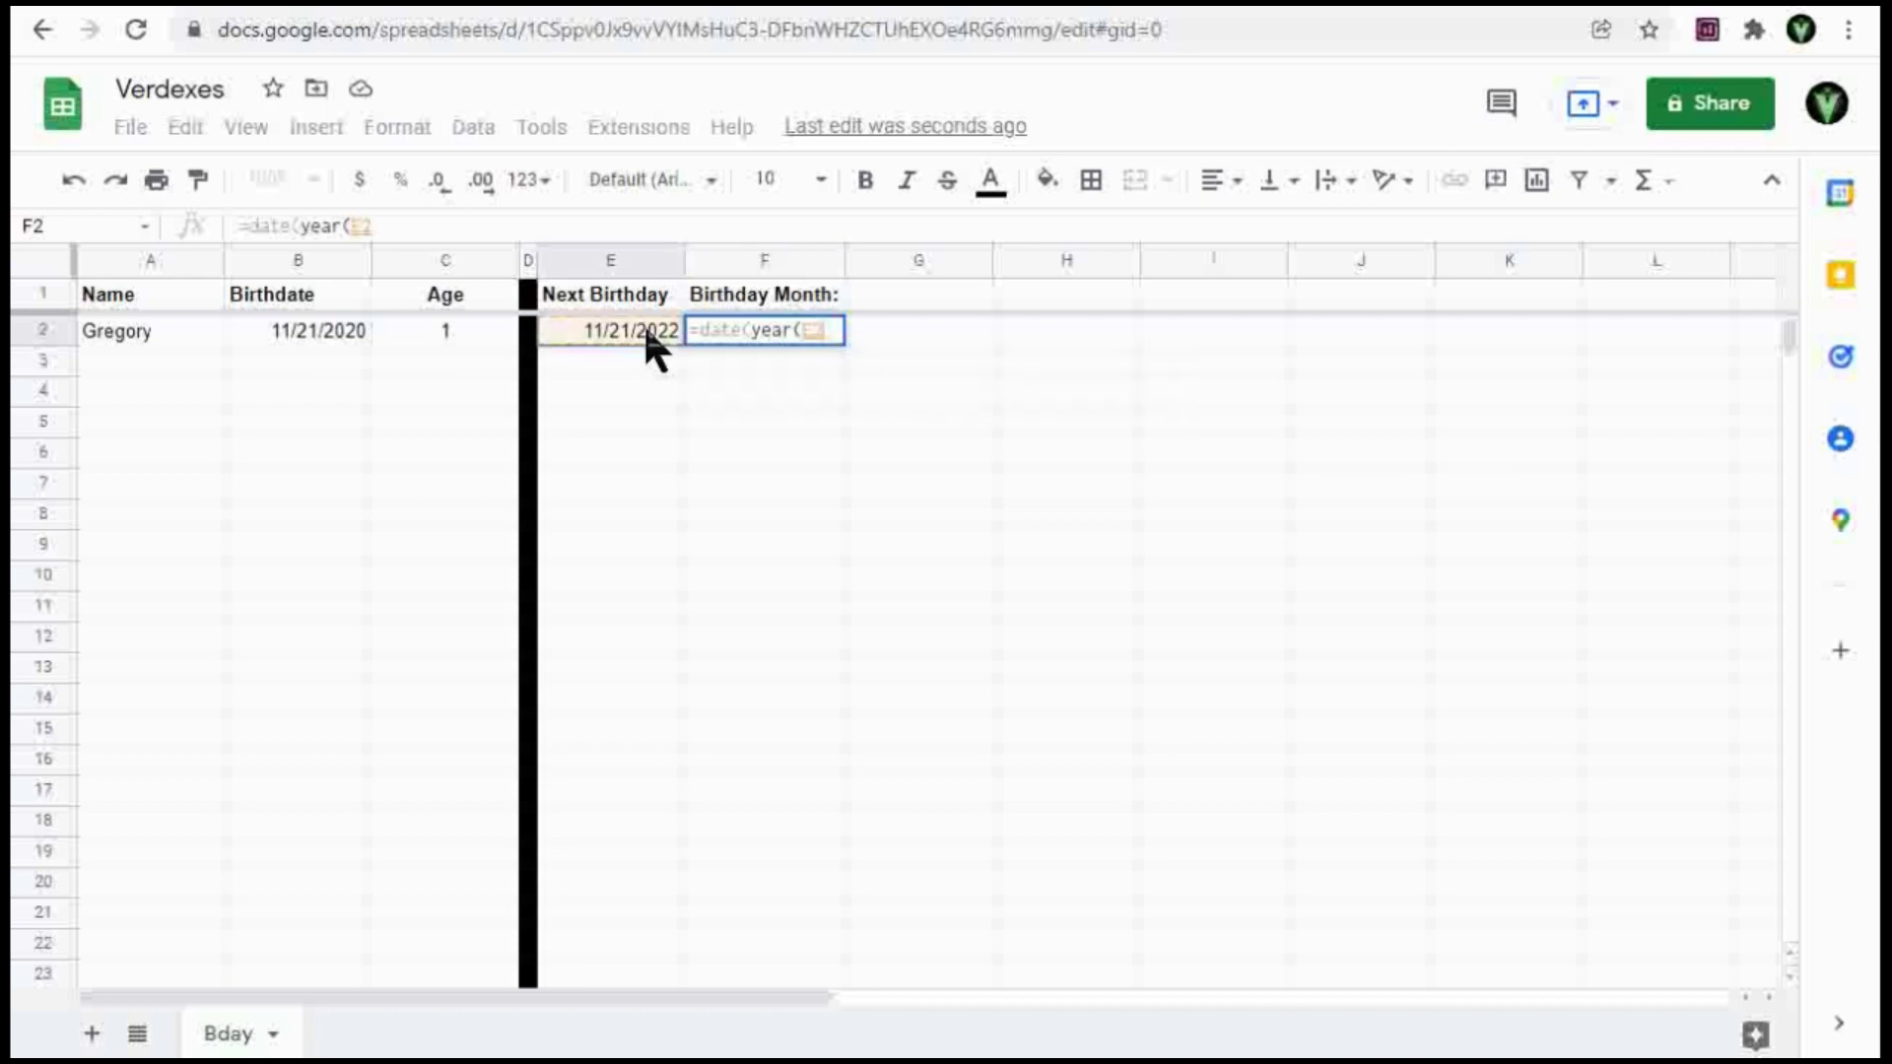
text(),)
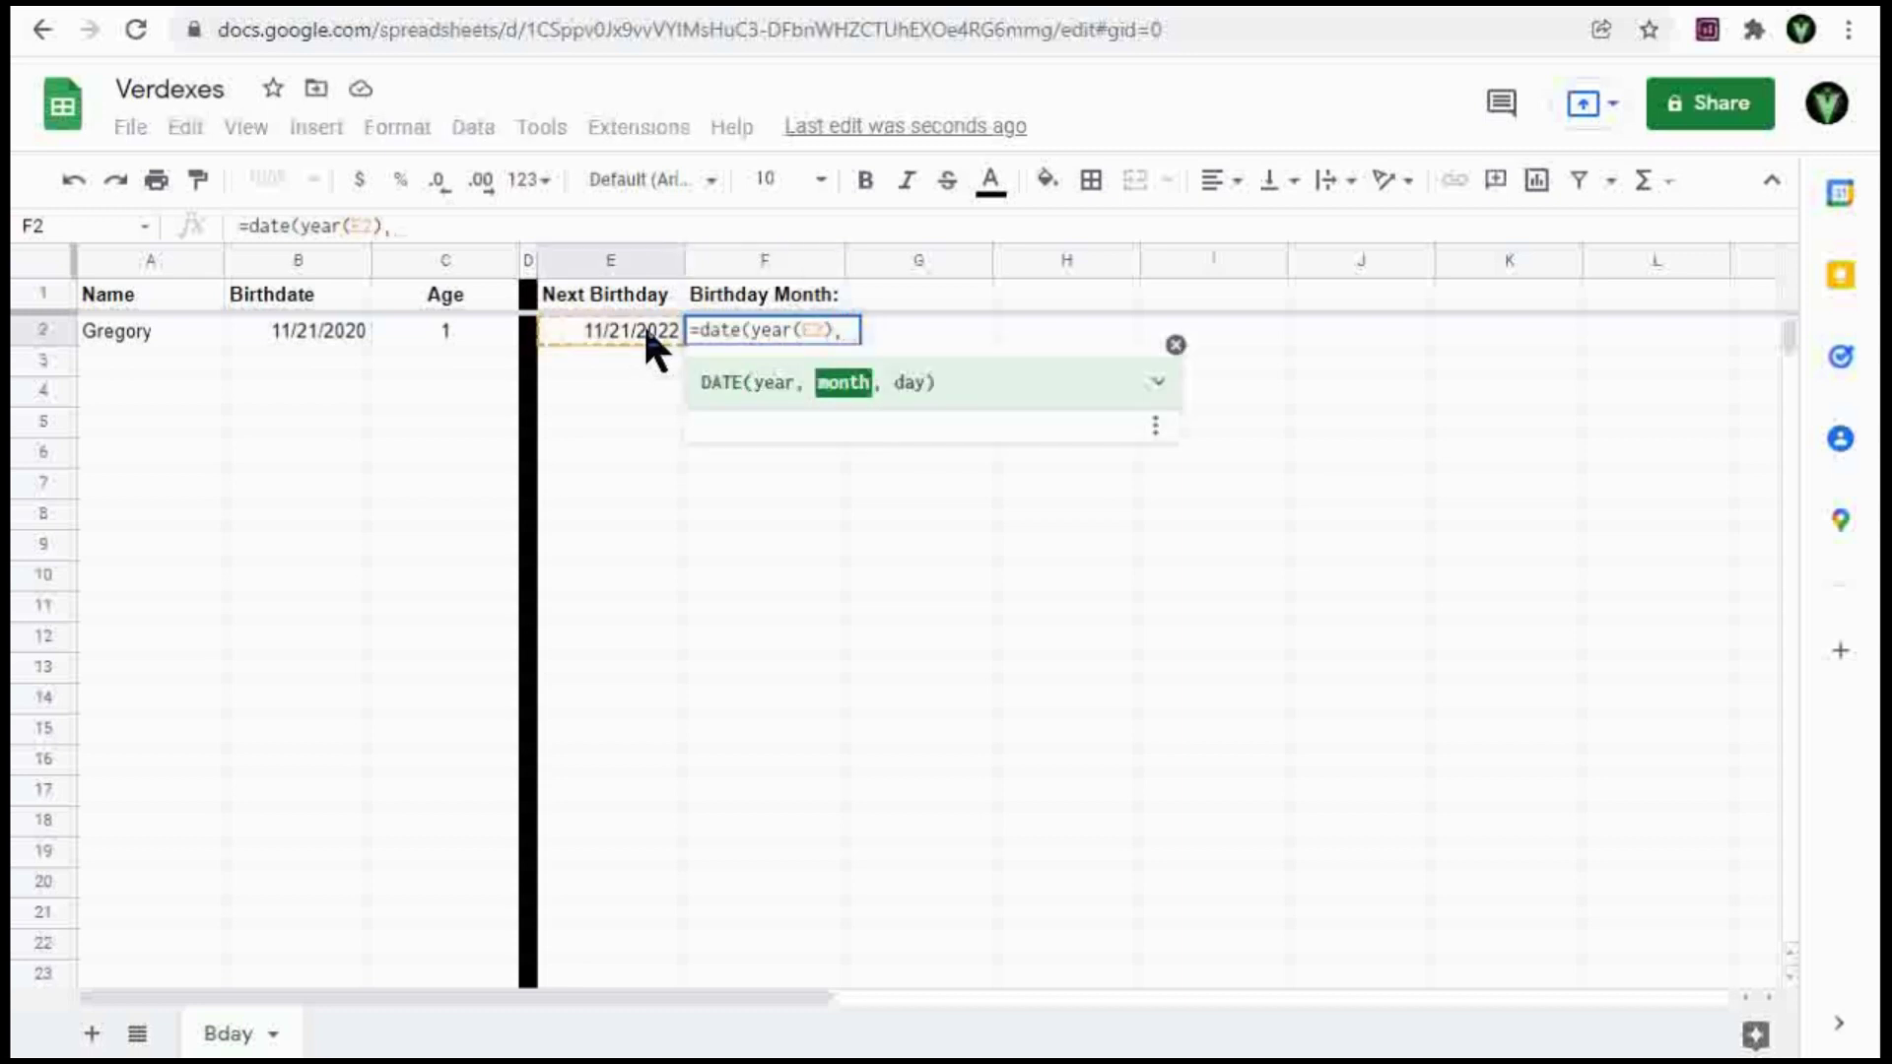
text(month()
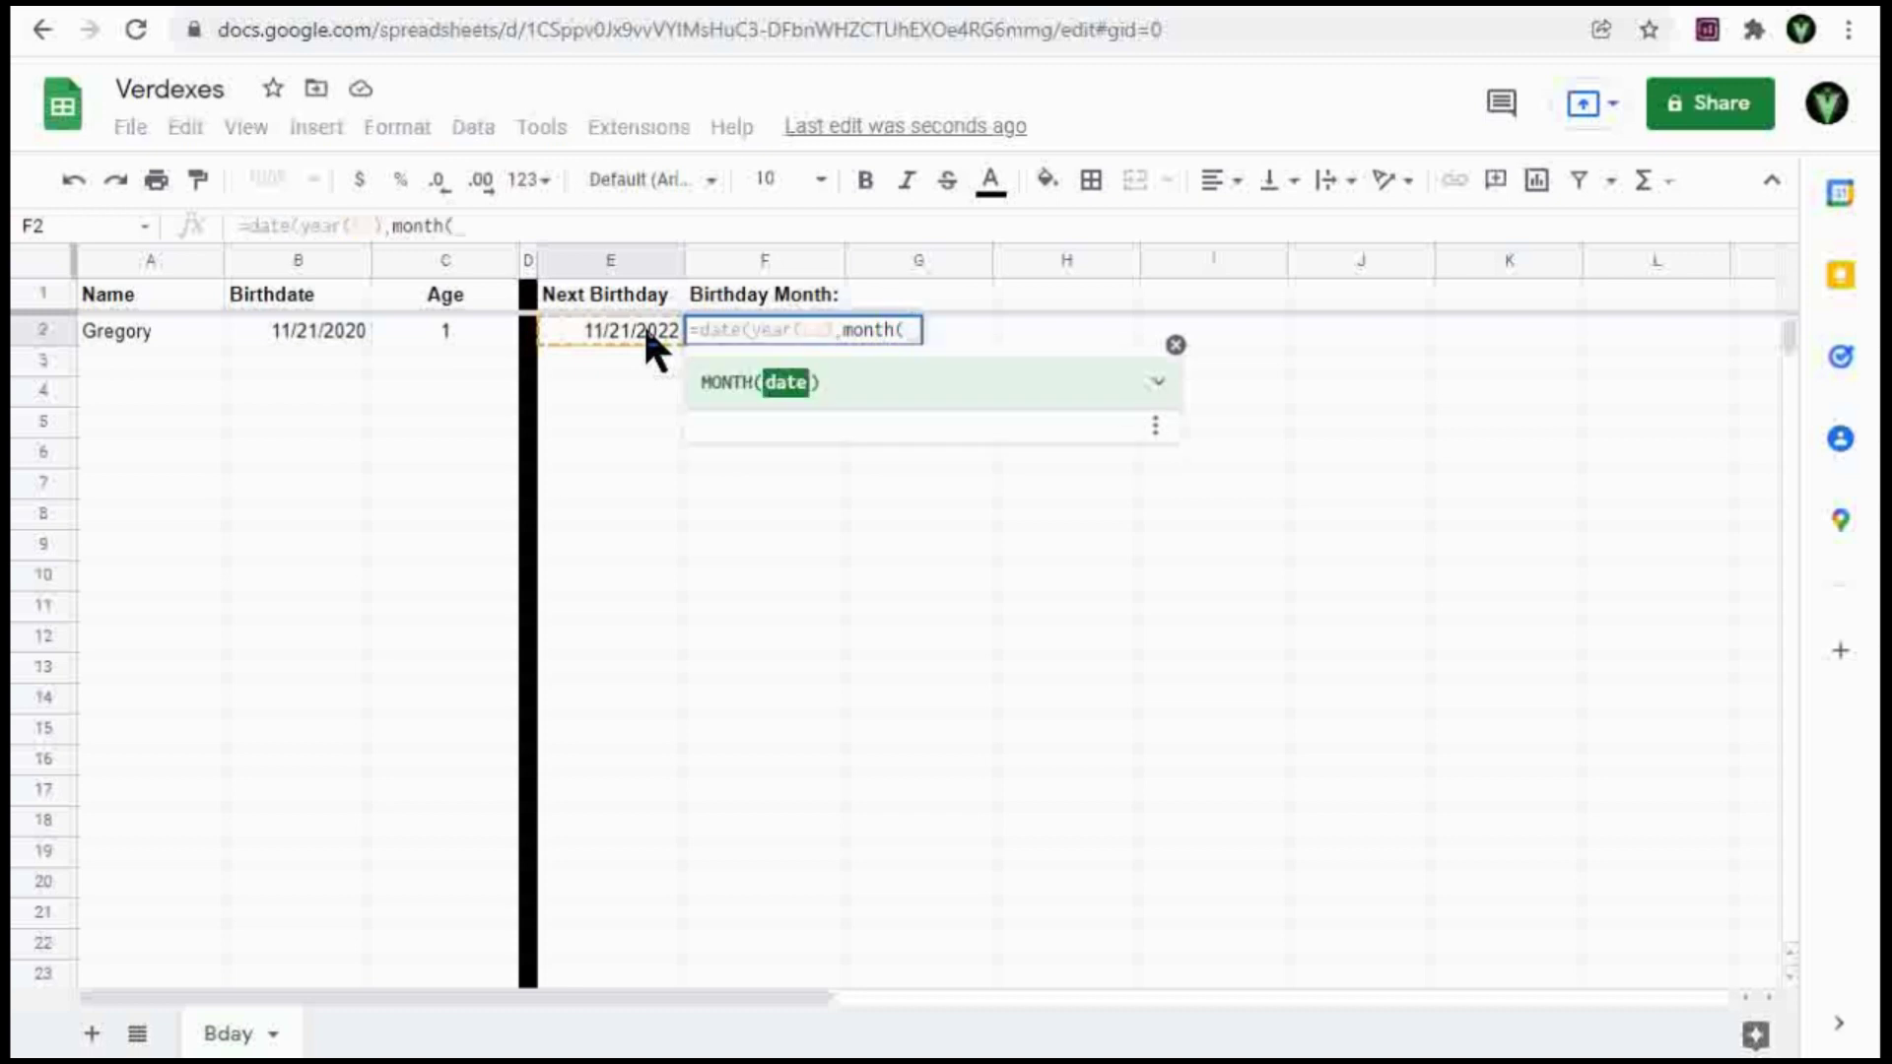
click(643, 335)
text(),)
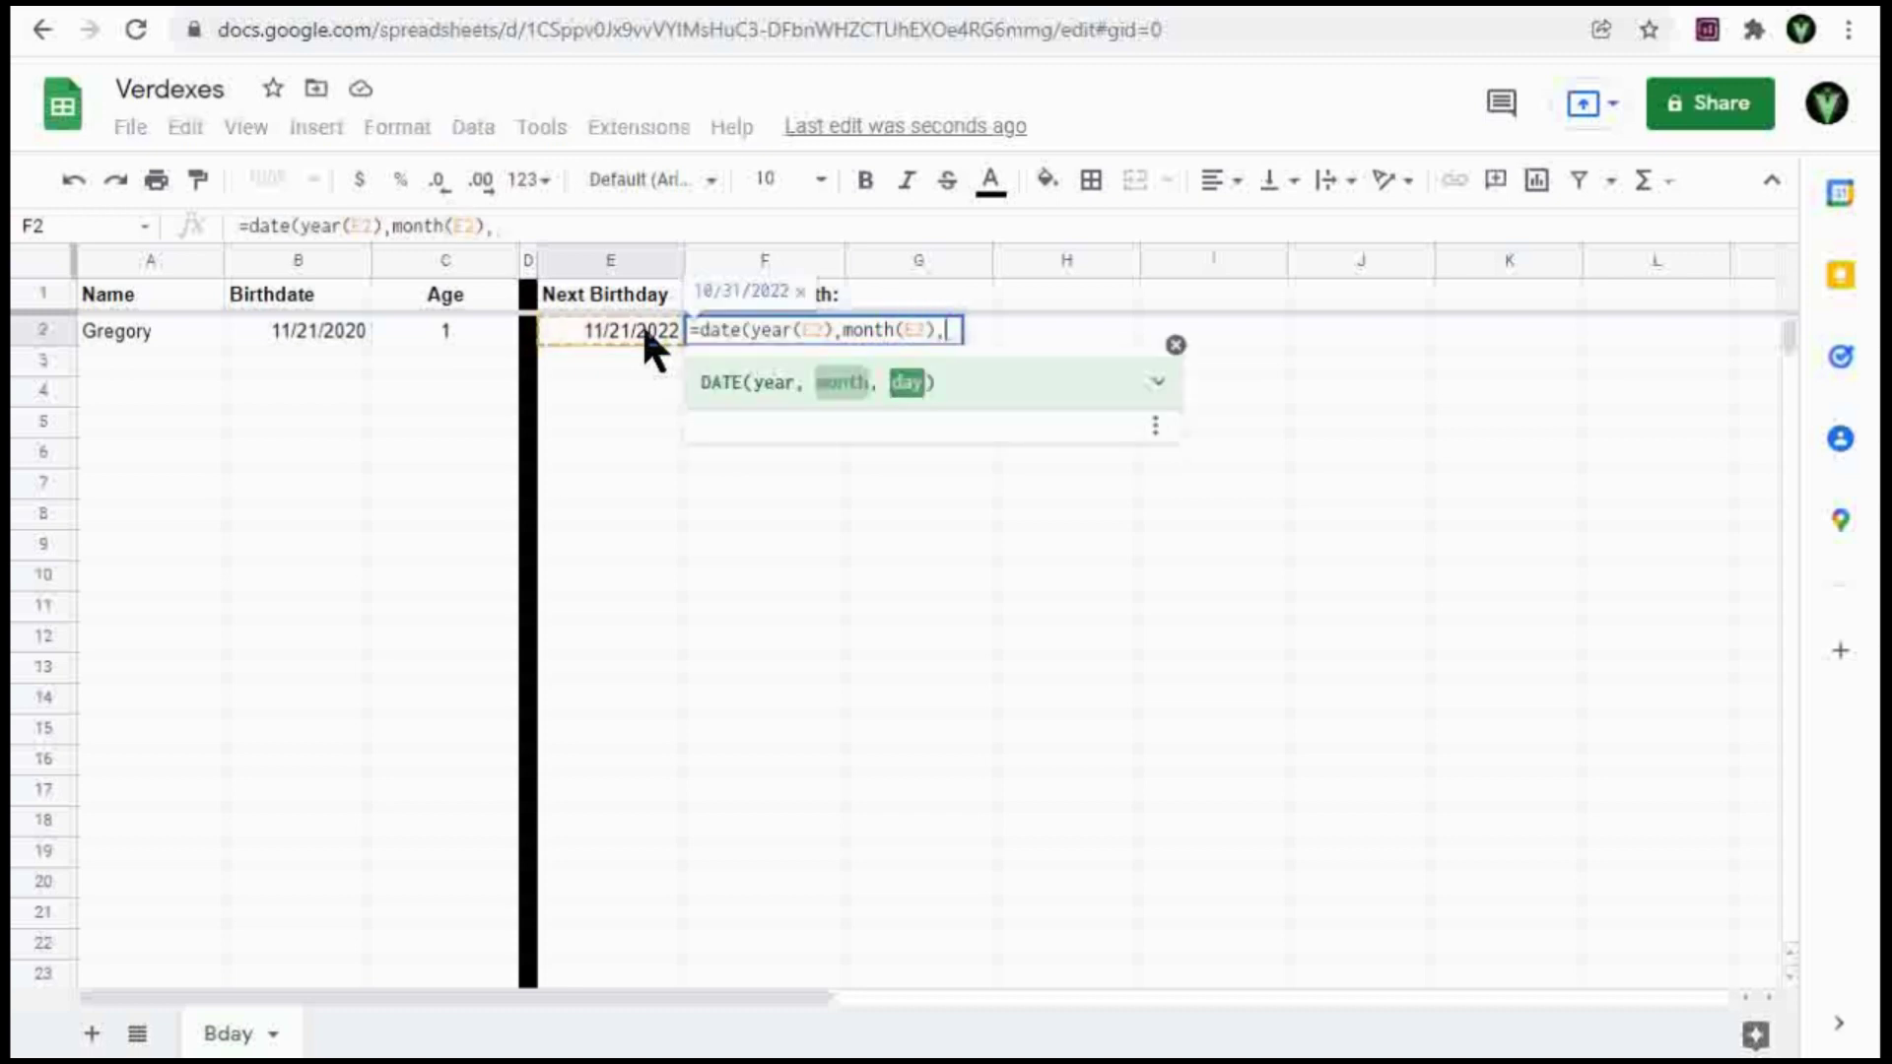
text(day()
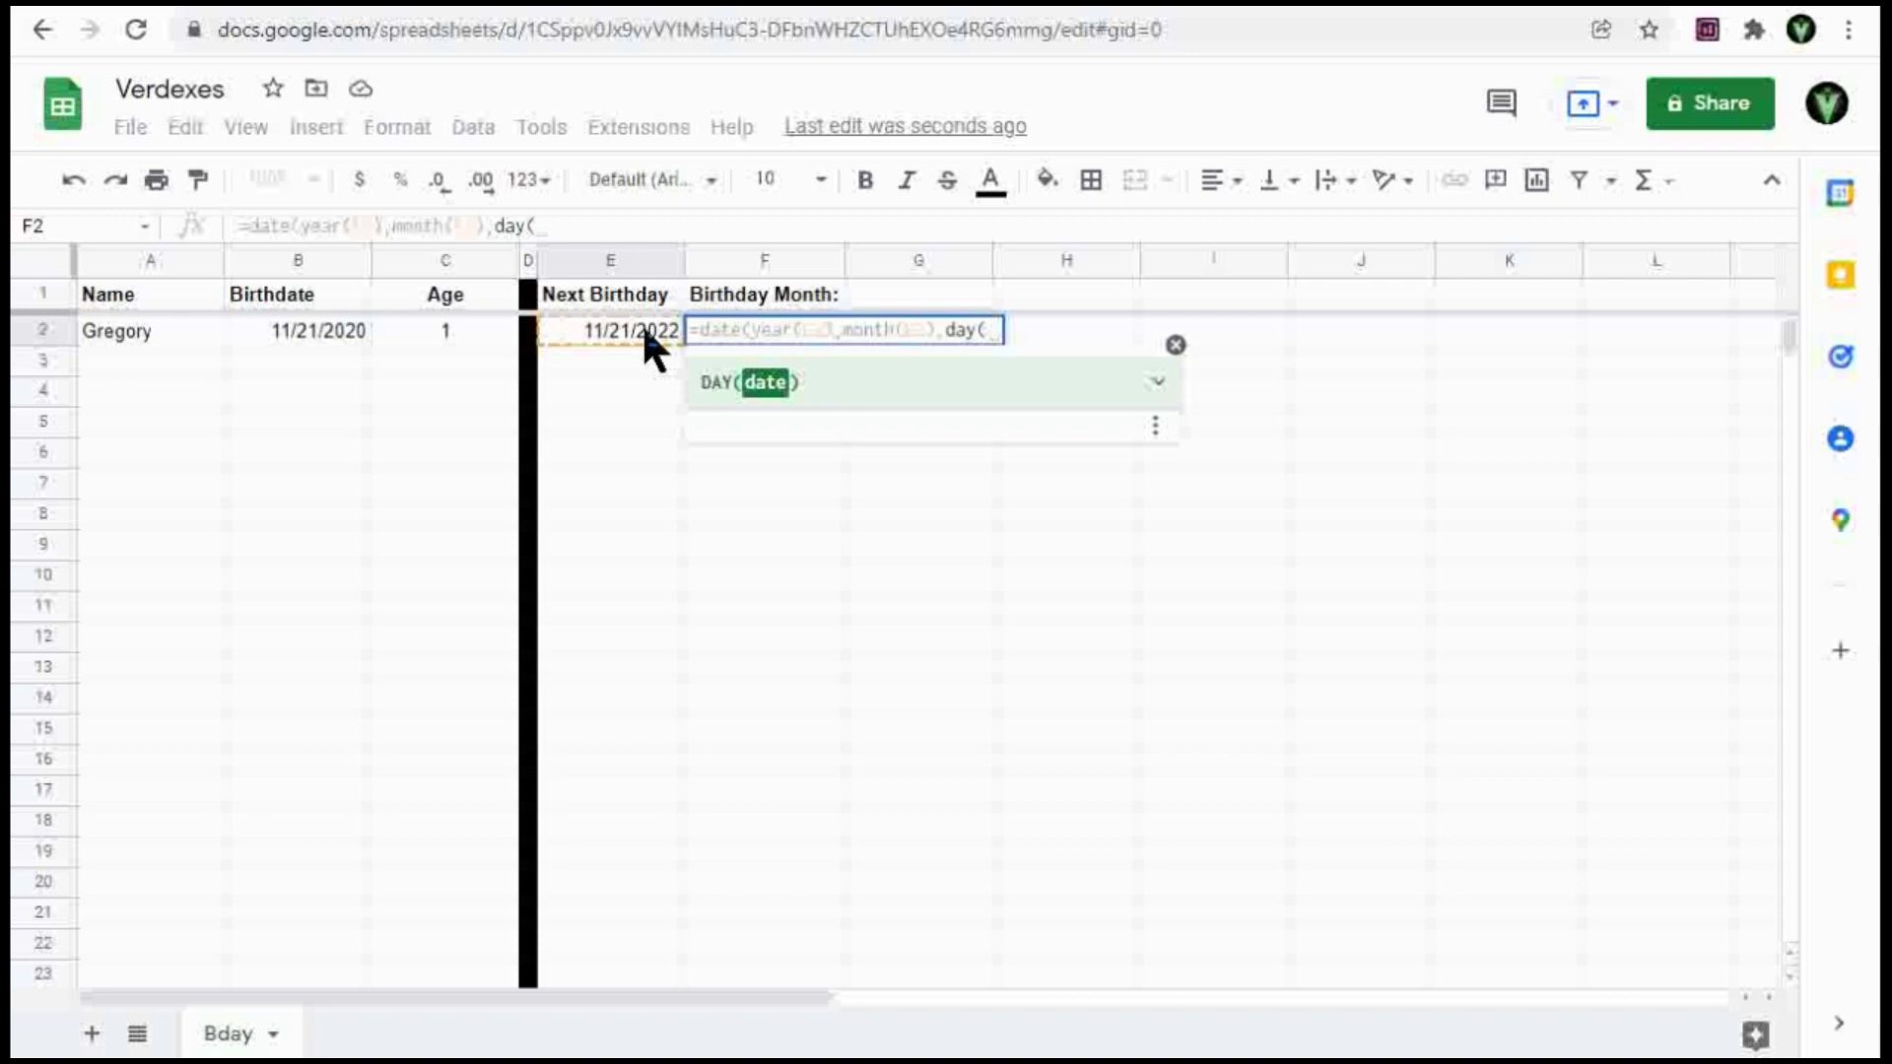
click(642, 333)
text()))
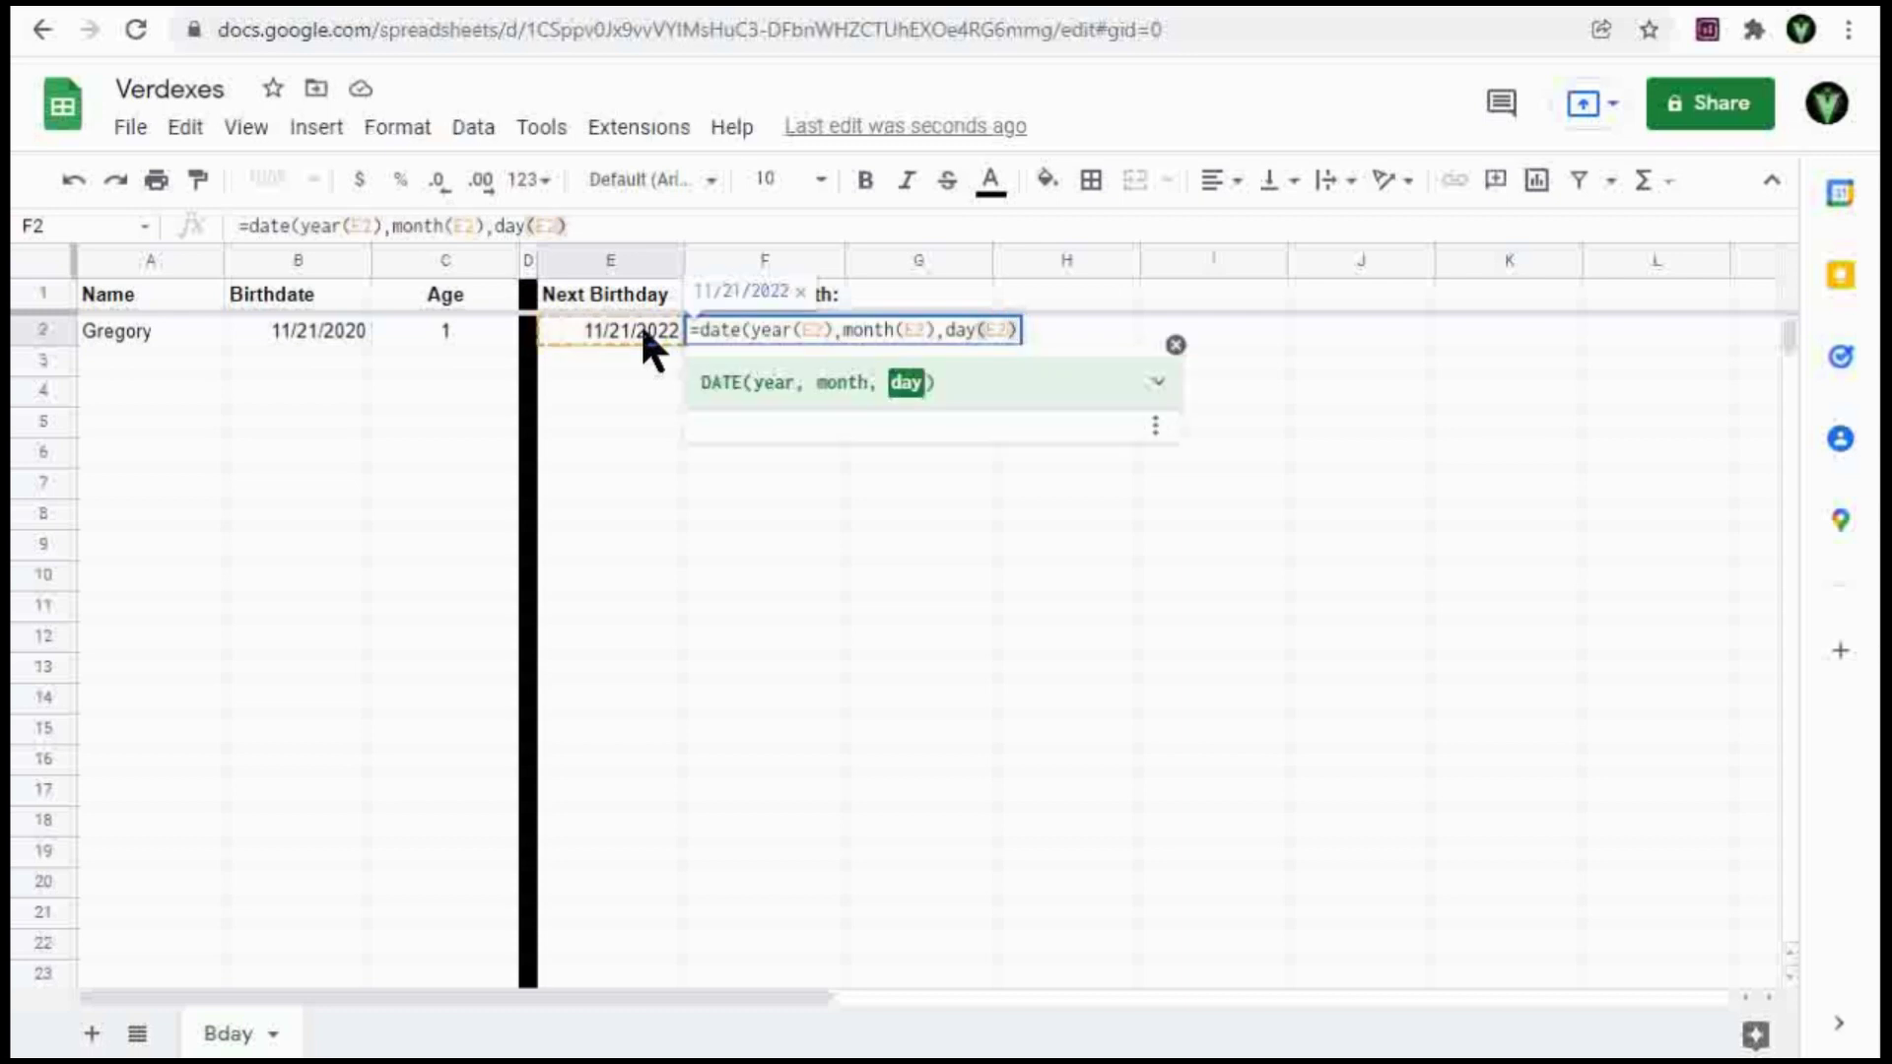
key(Return)
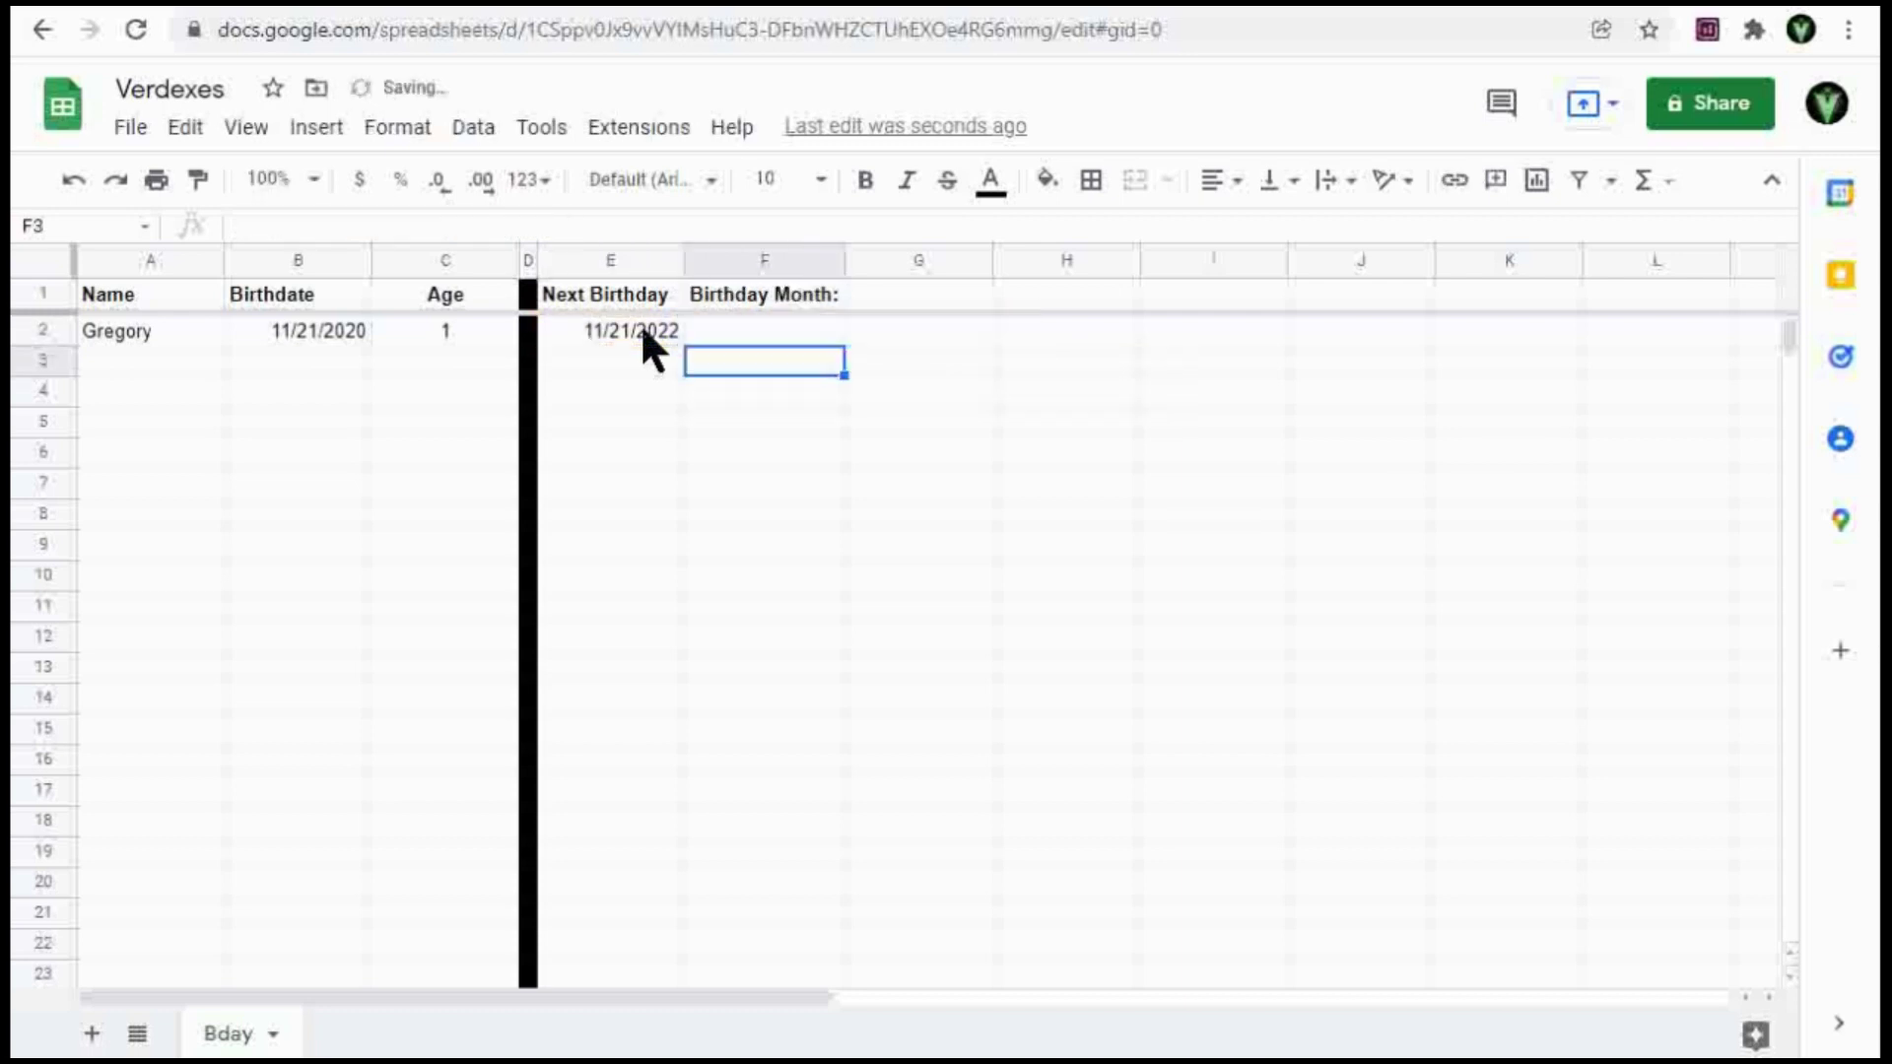
Replace day(E2) with 1 in F2's formula so it shows 11/1/2022.
click(787, 333)
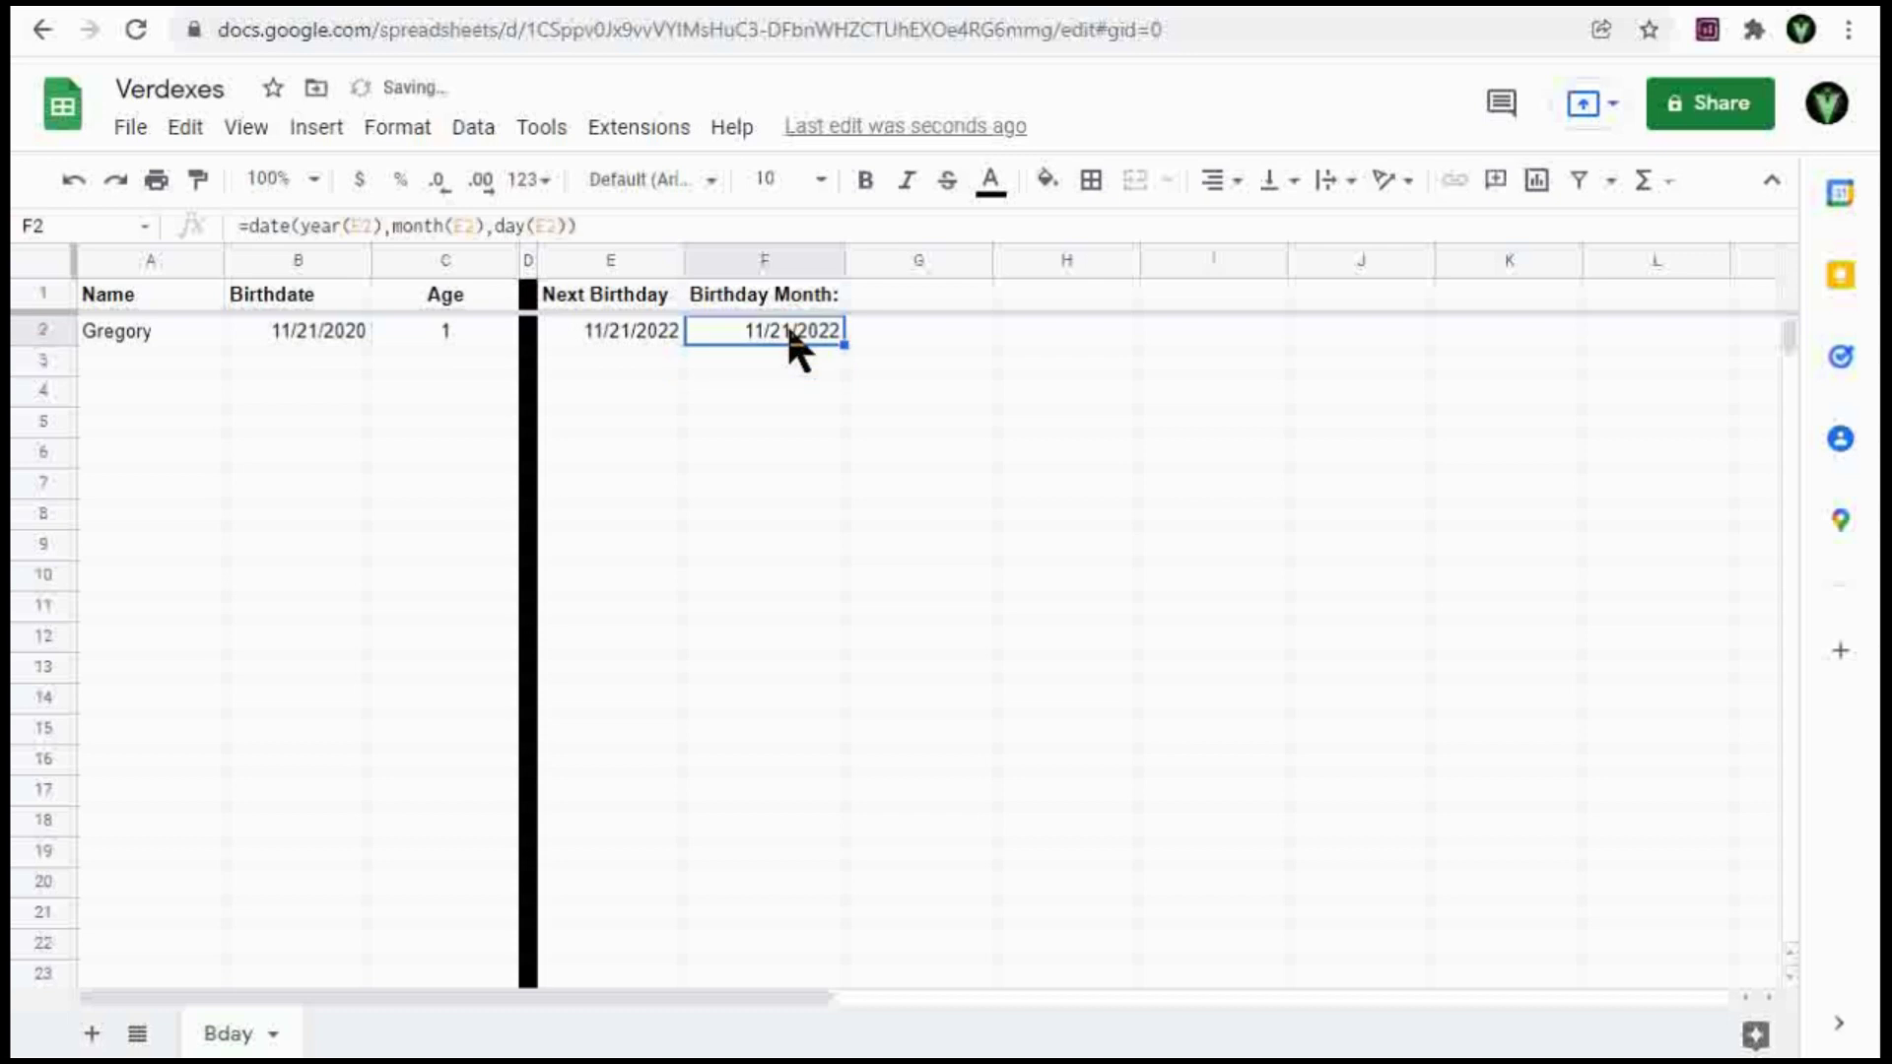
drag(572, 226, 502, 226)
click(570, 226)
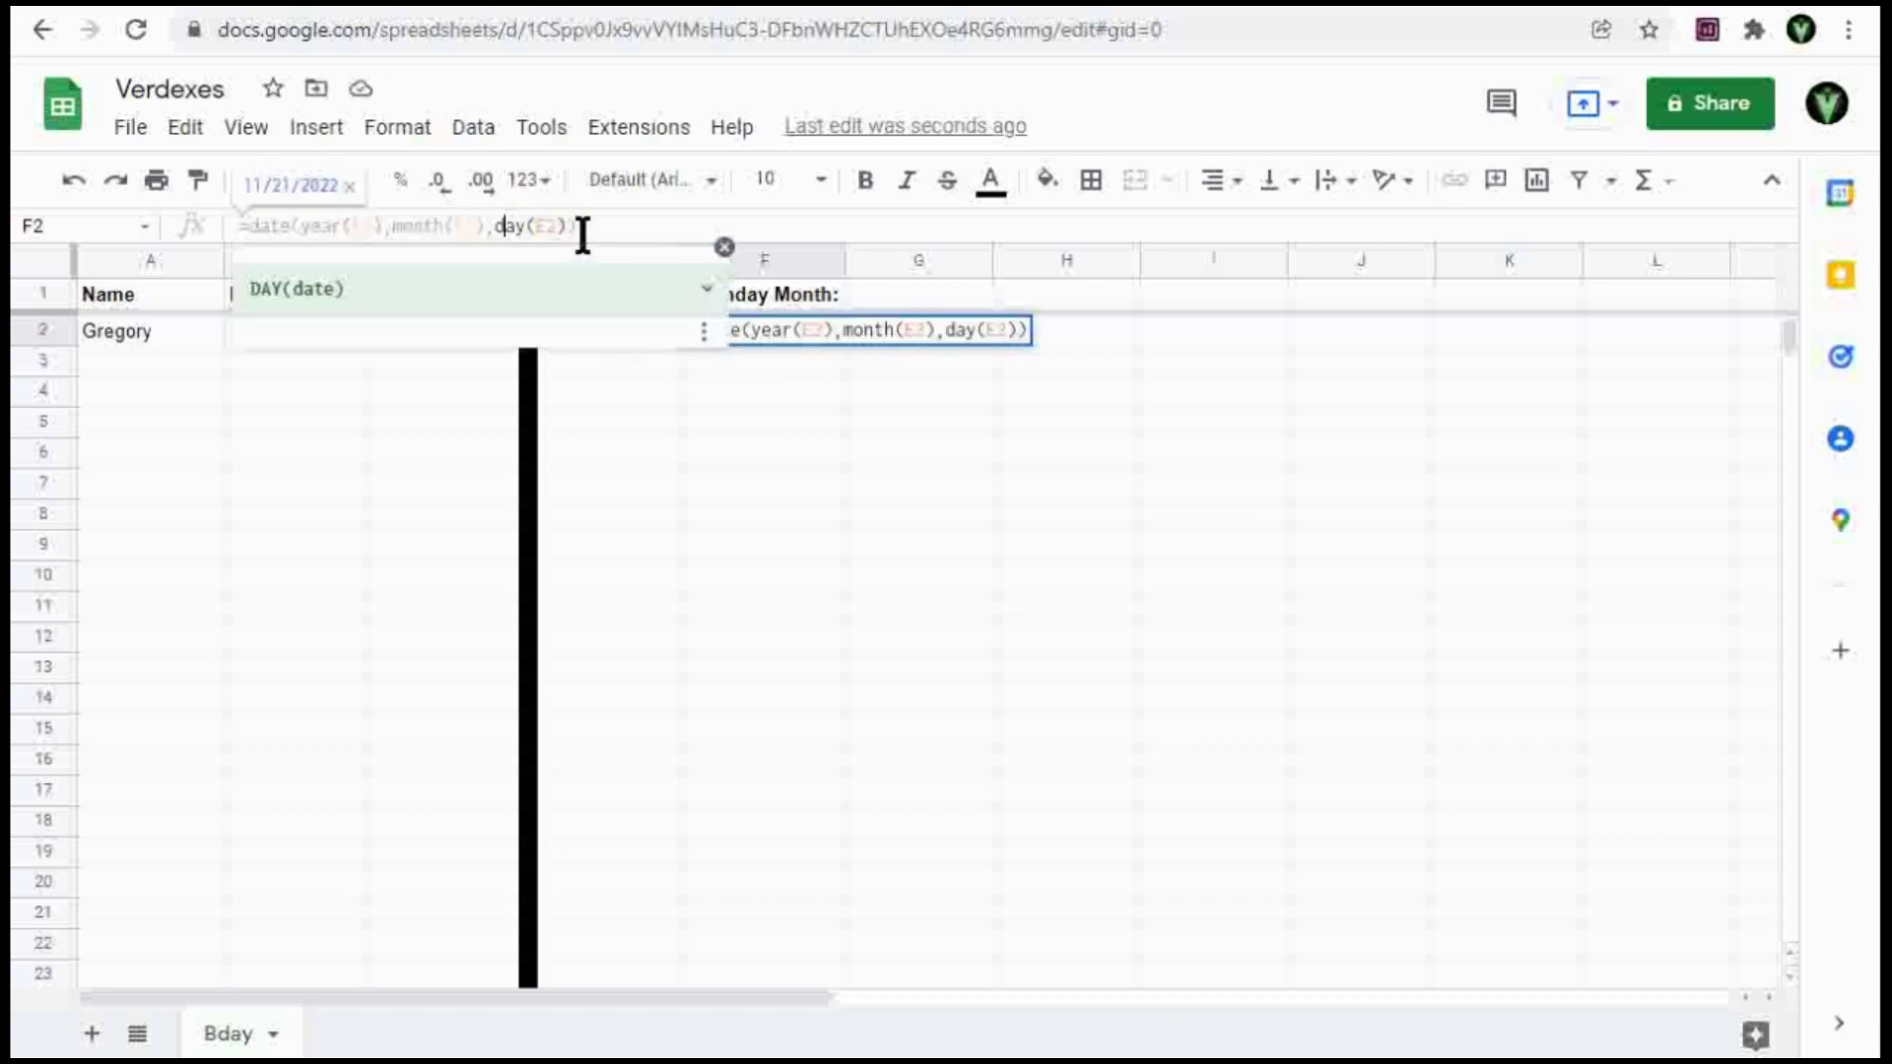
shift+click(512, 230)
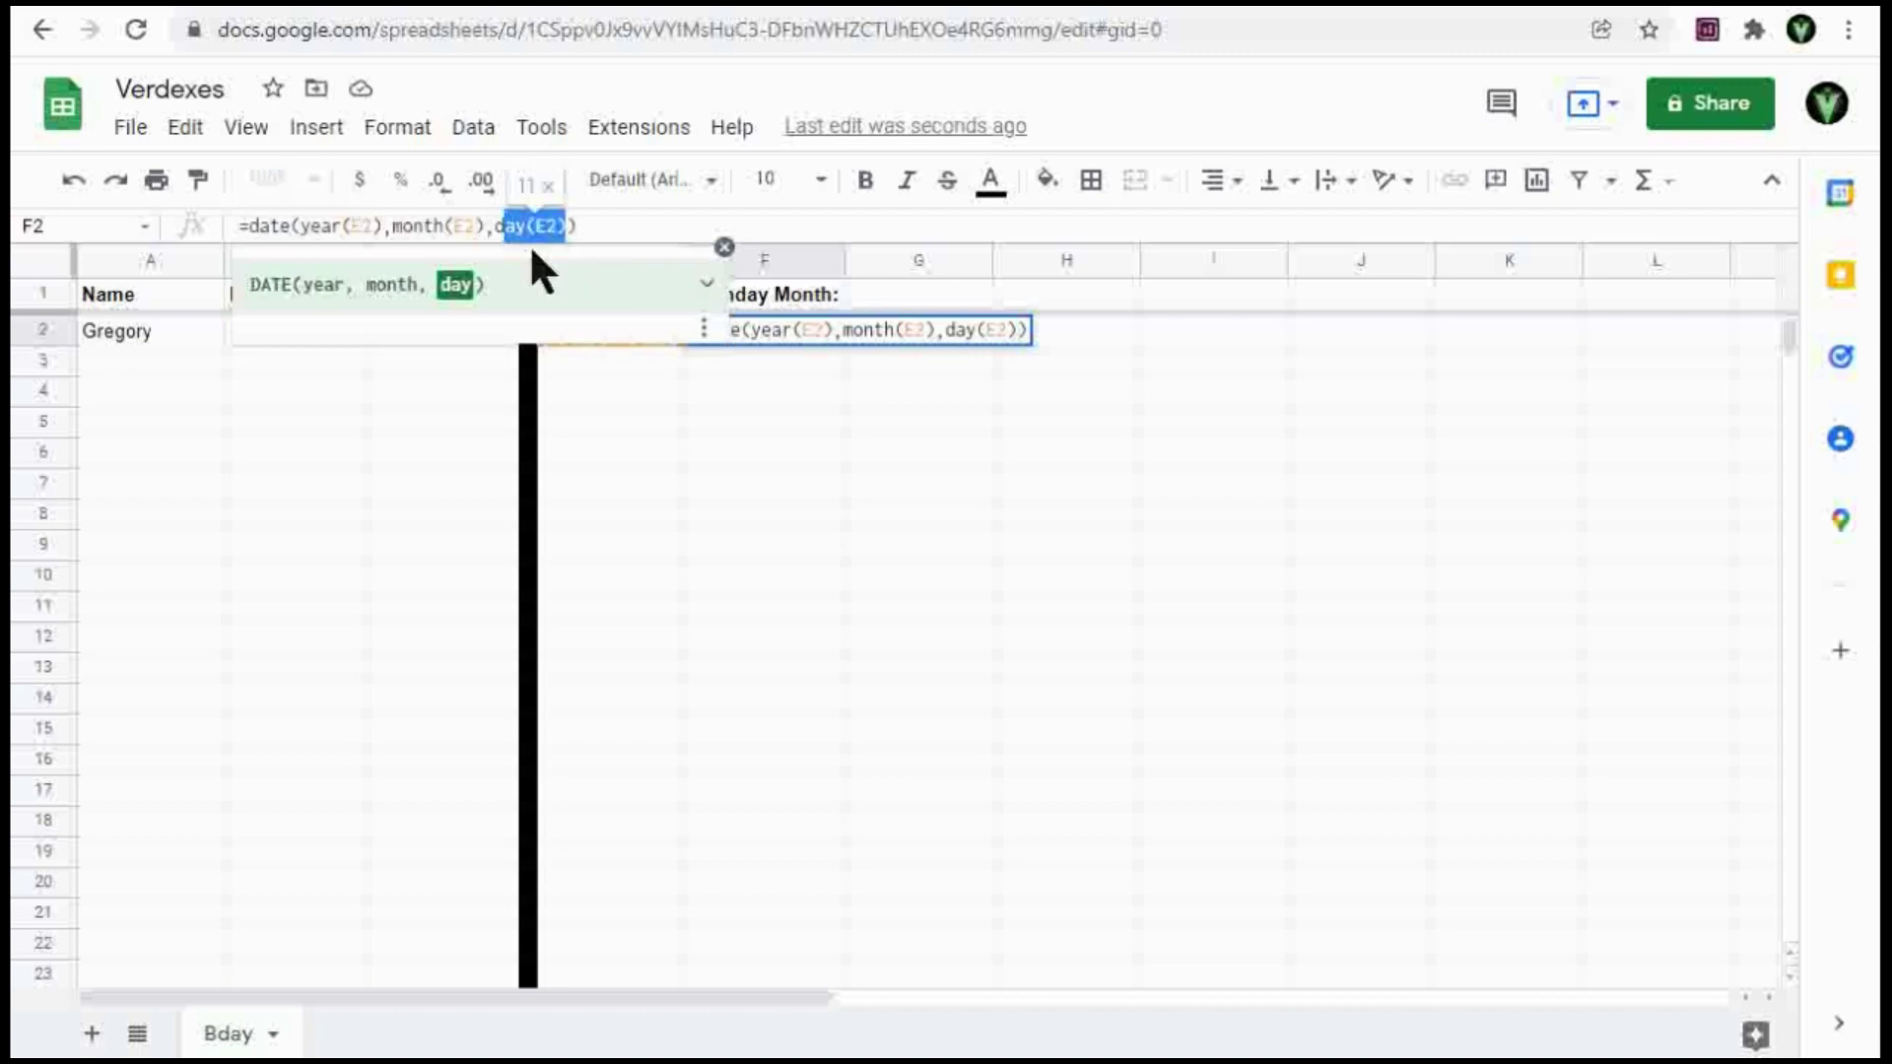
key(BackSpace)
text(1)
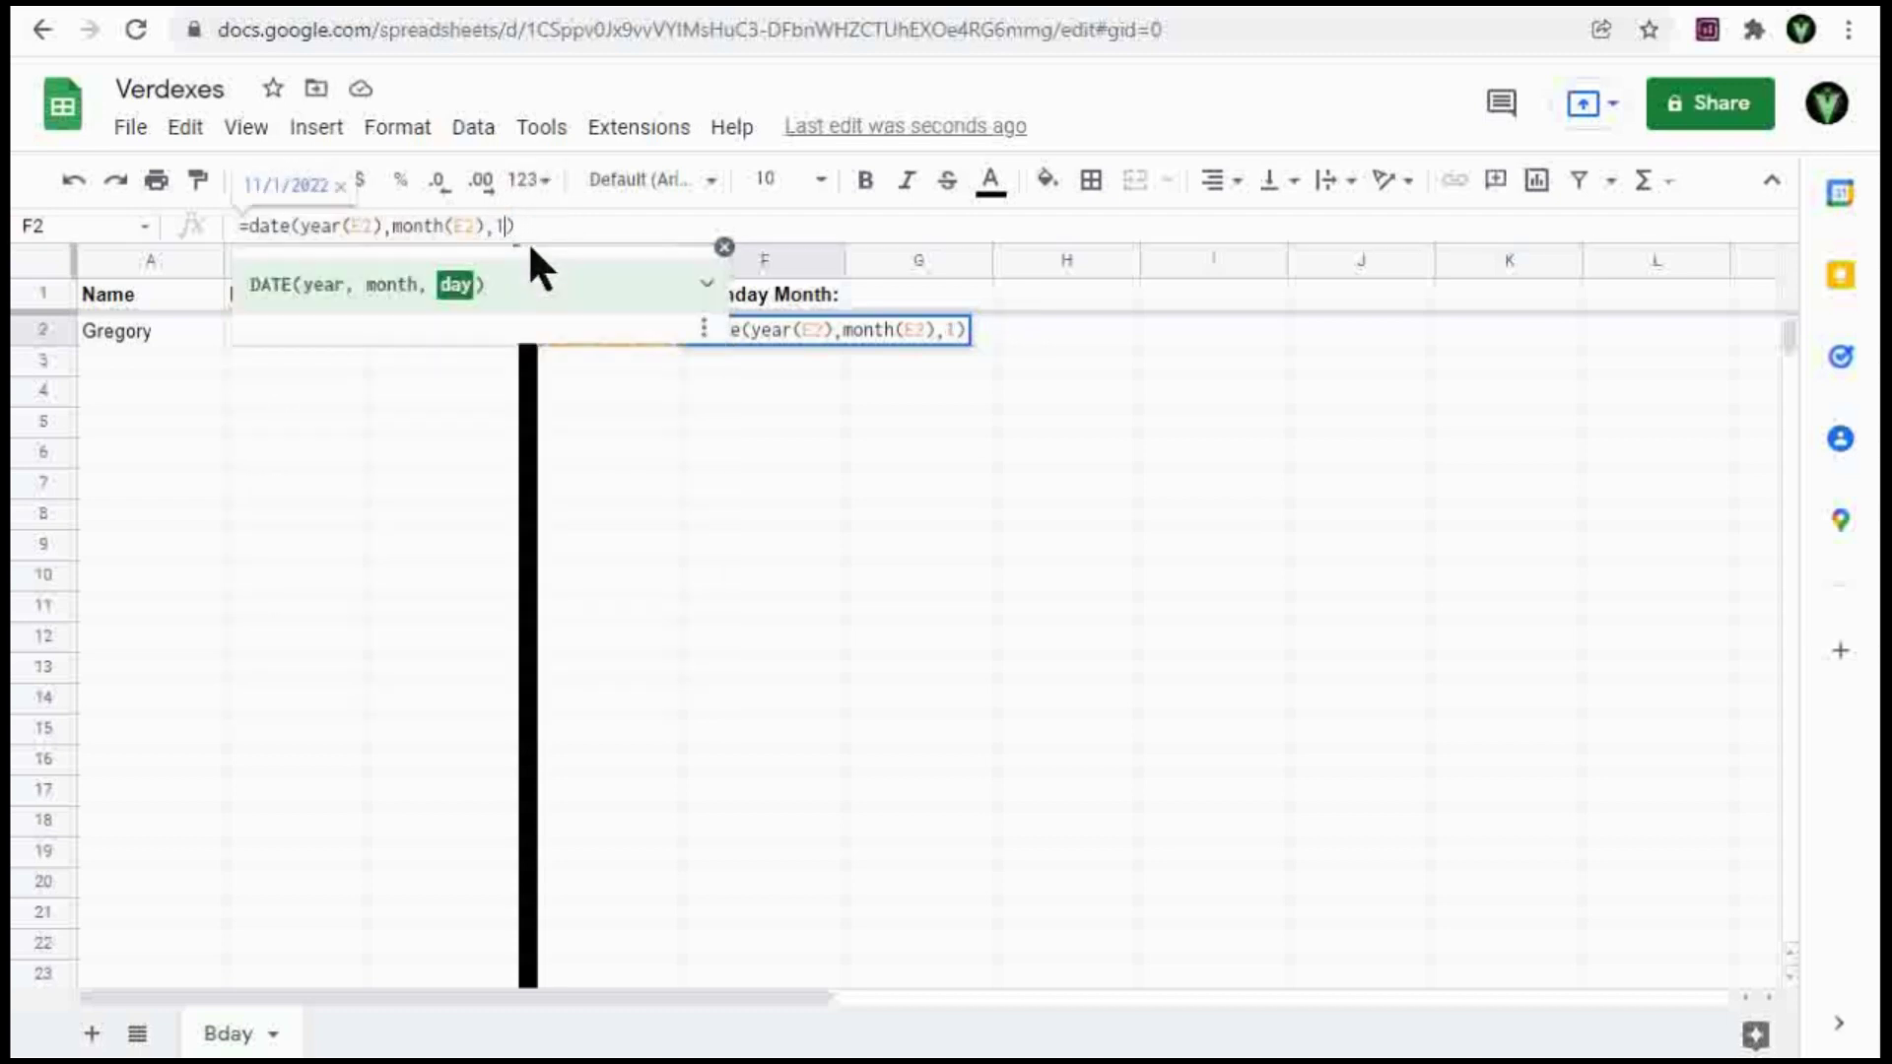
key(Return)
key(Up)
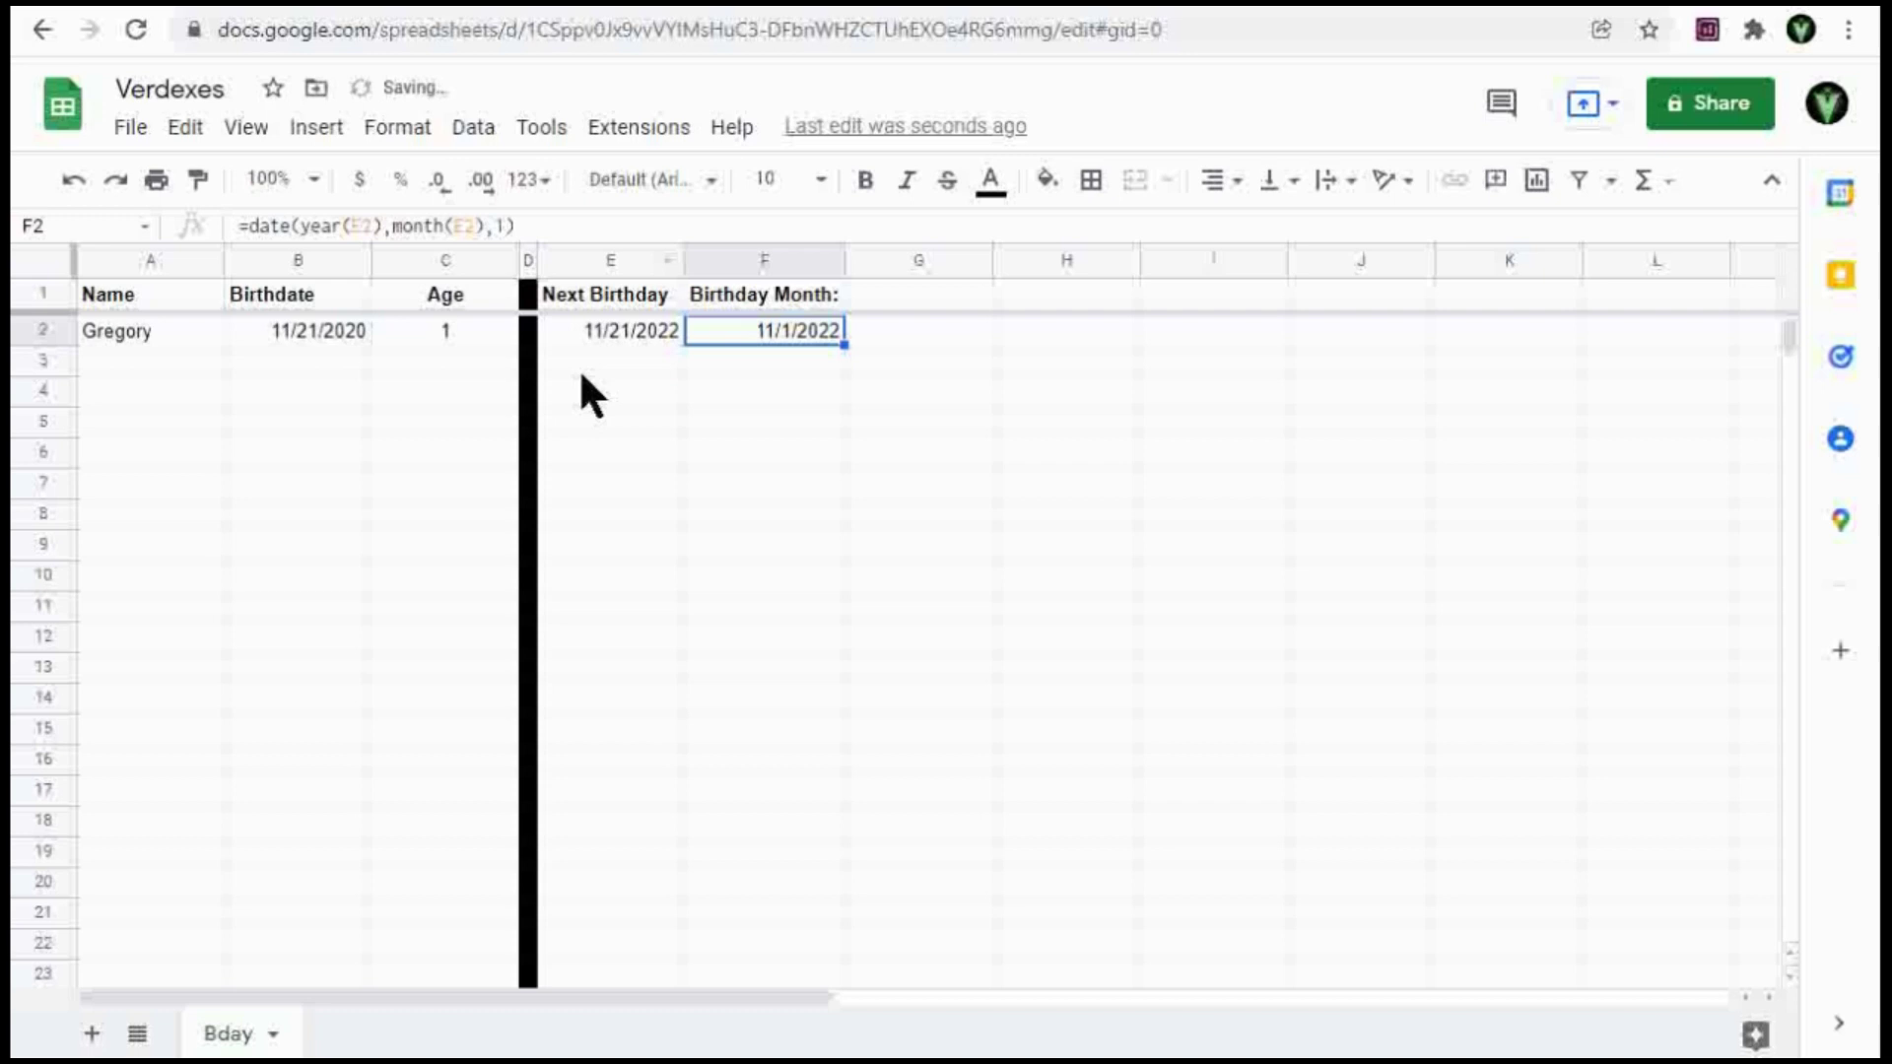
click(178, 392)
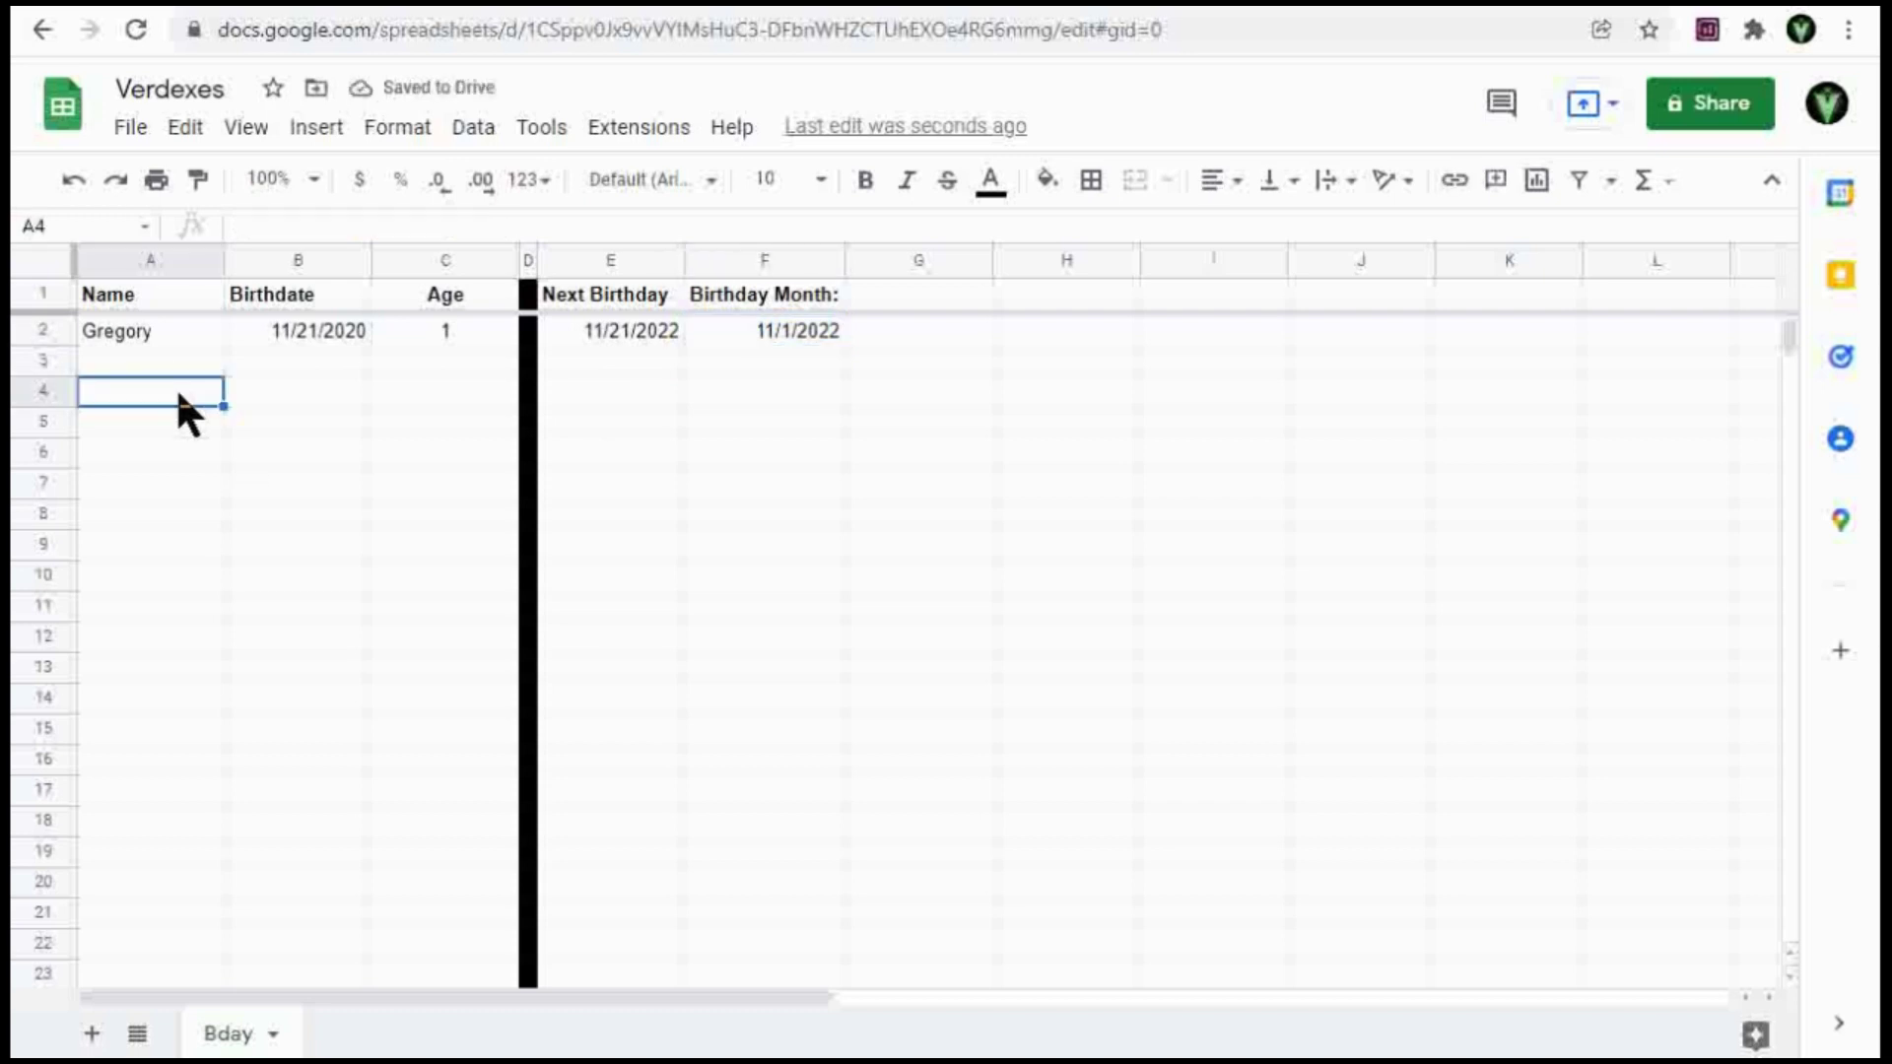
Enter the second person's name in A4 with birthdate 7/16/2019.
text(John)
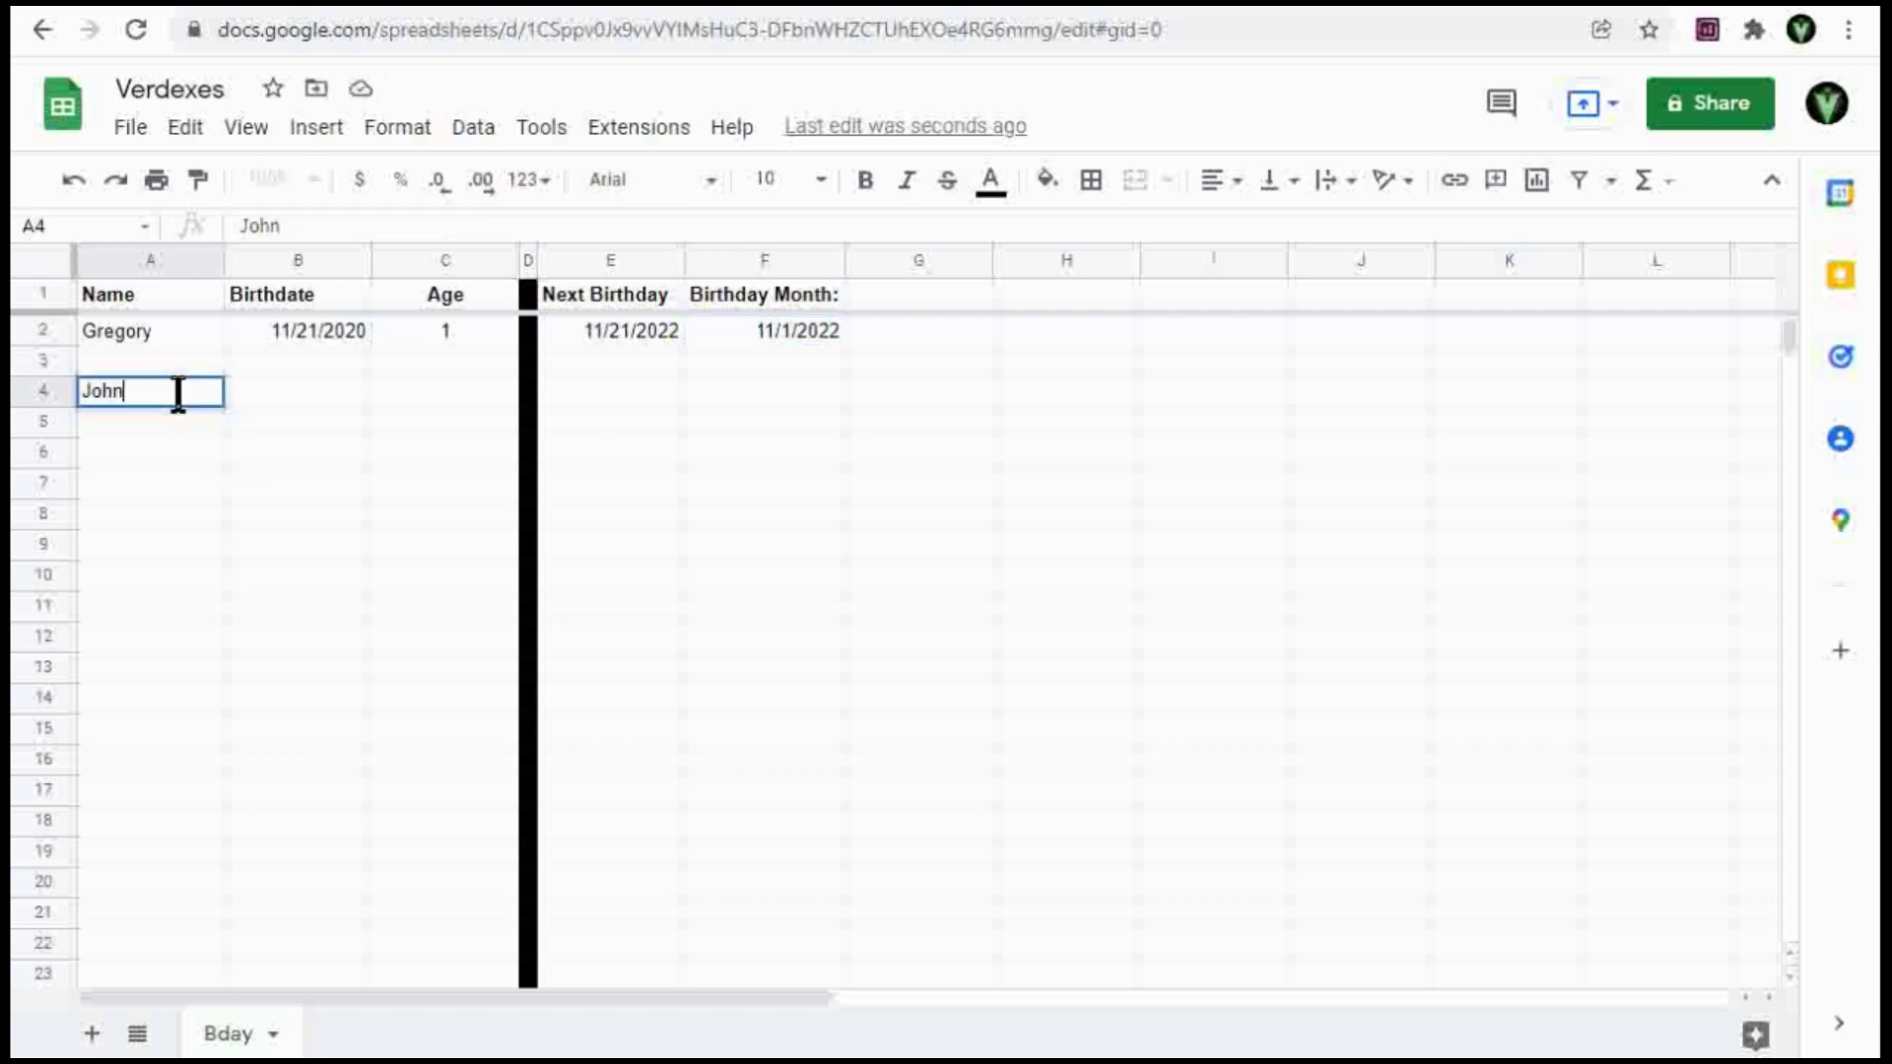
key(Tab)
text(7)
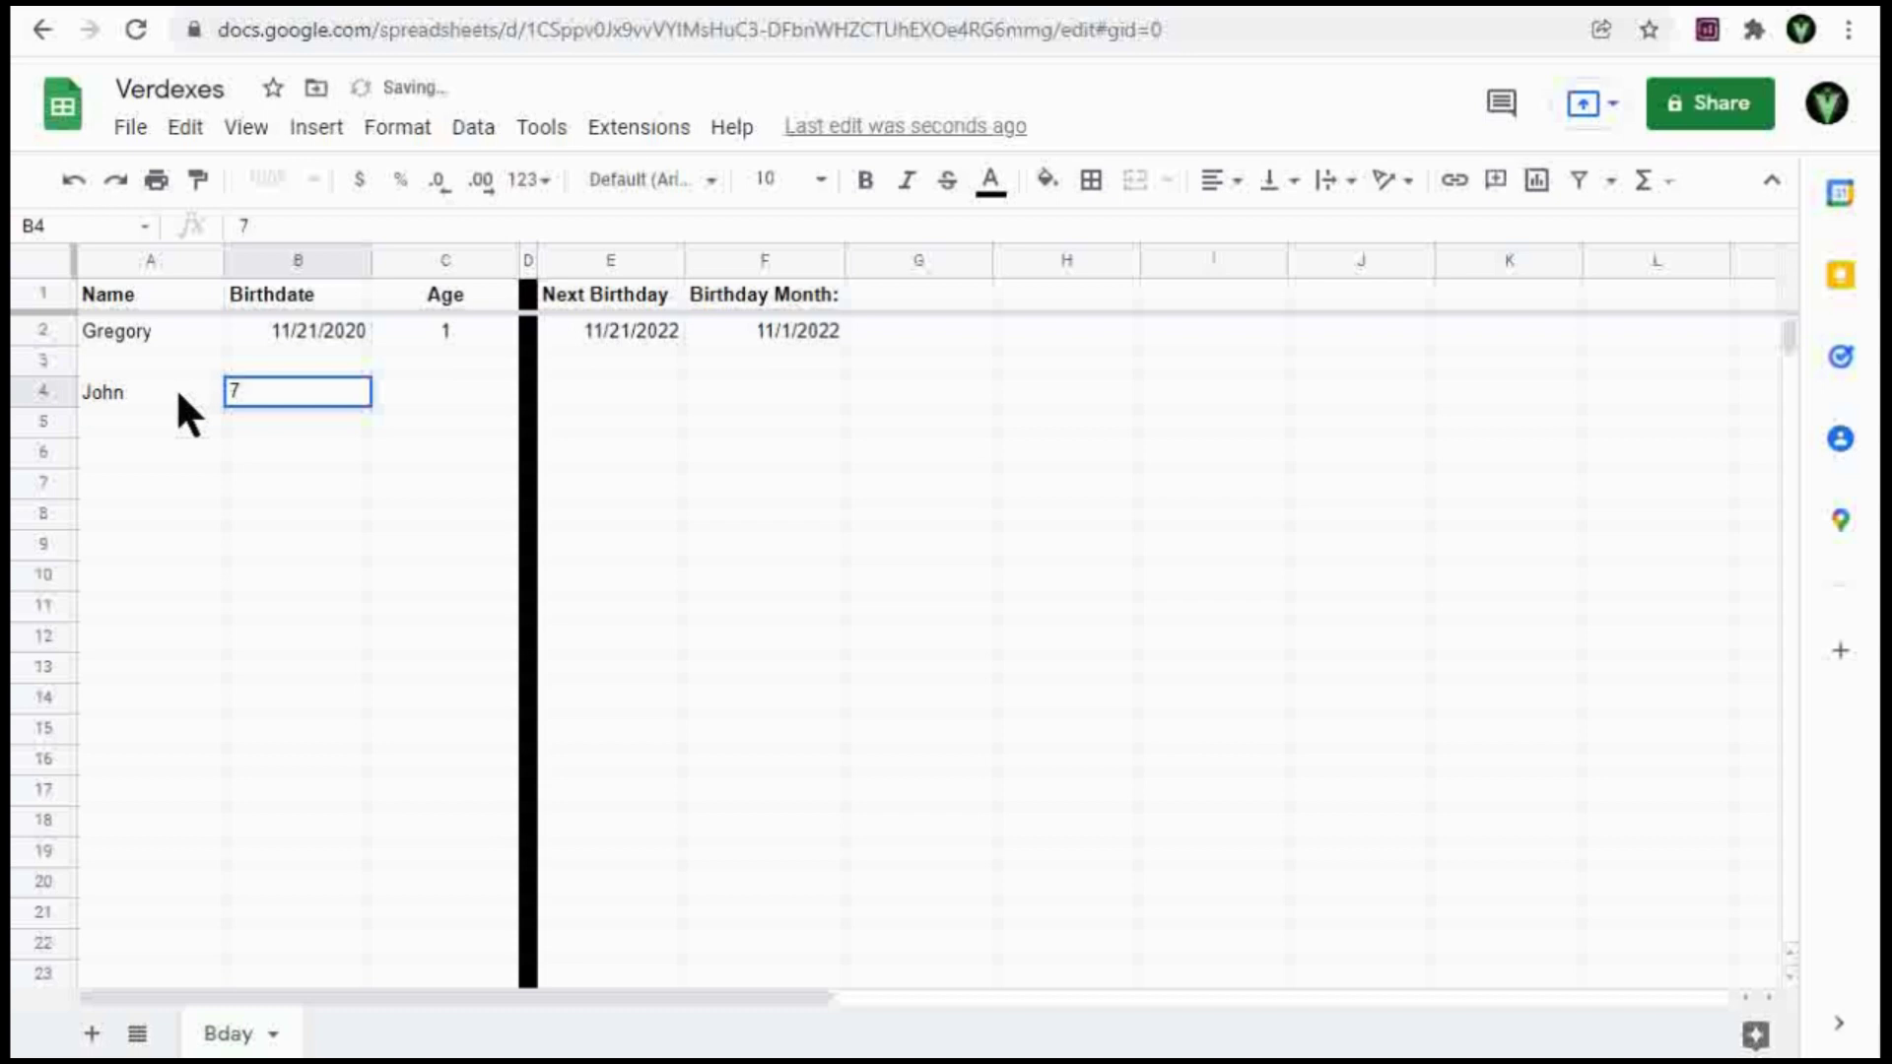
text(/16/)
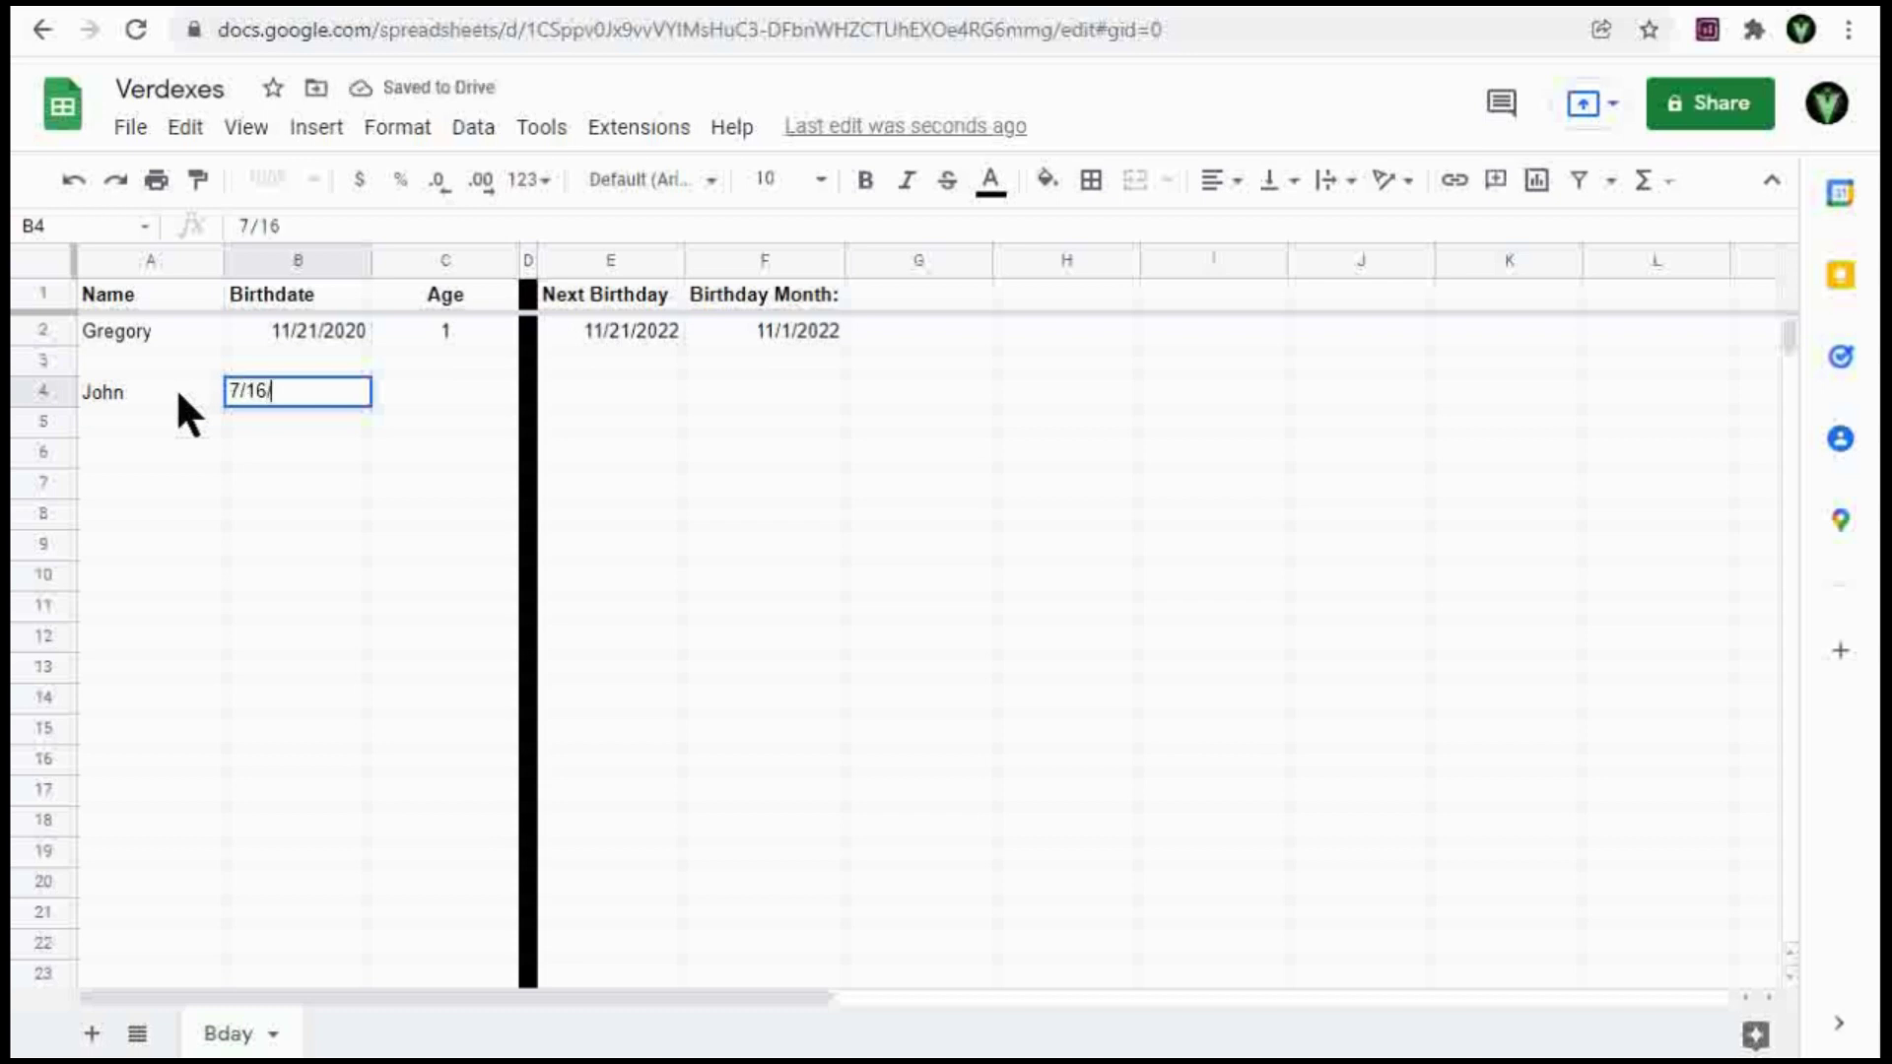
text(2019)
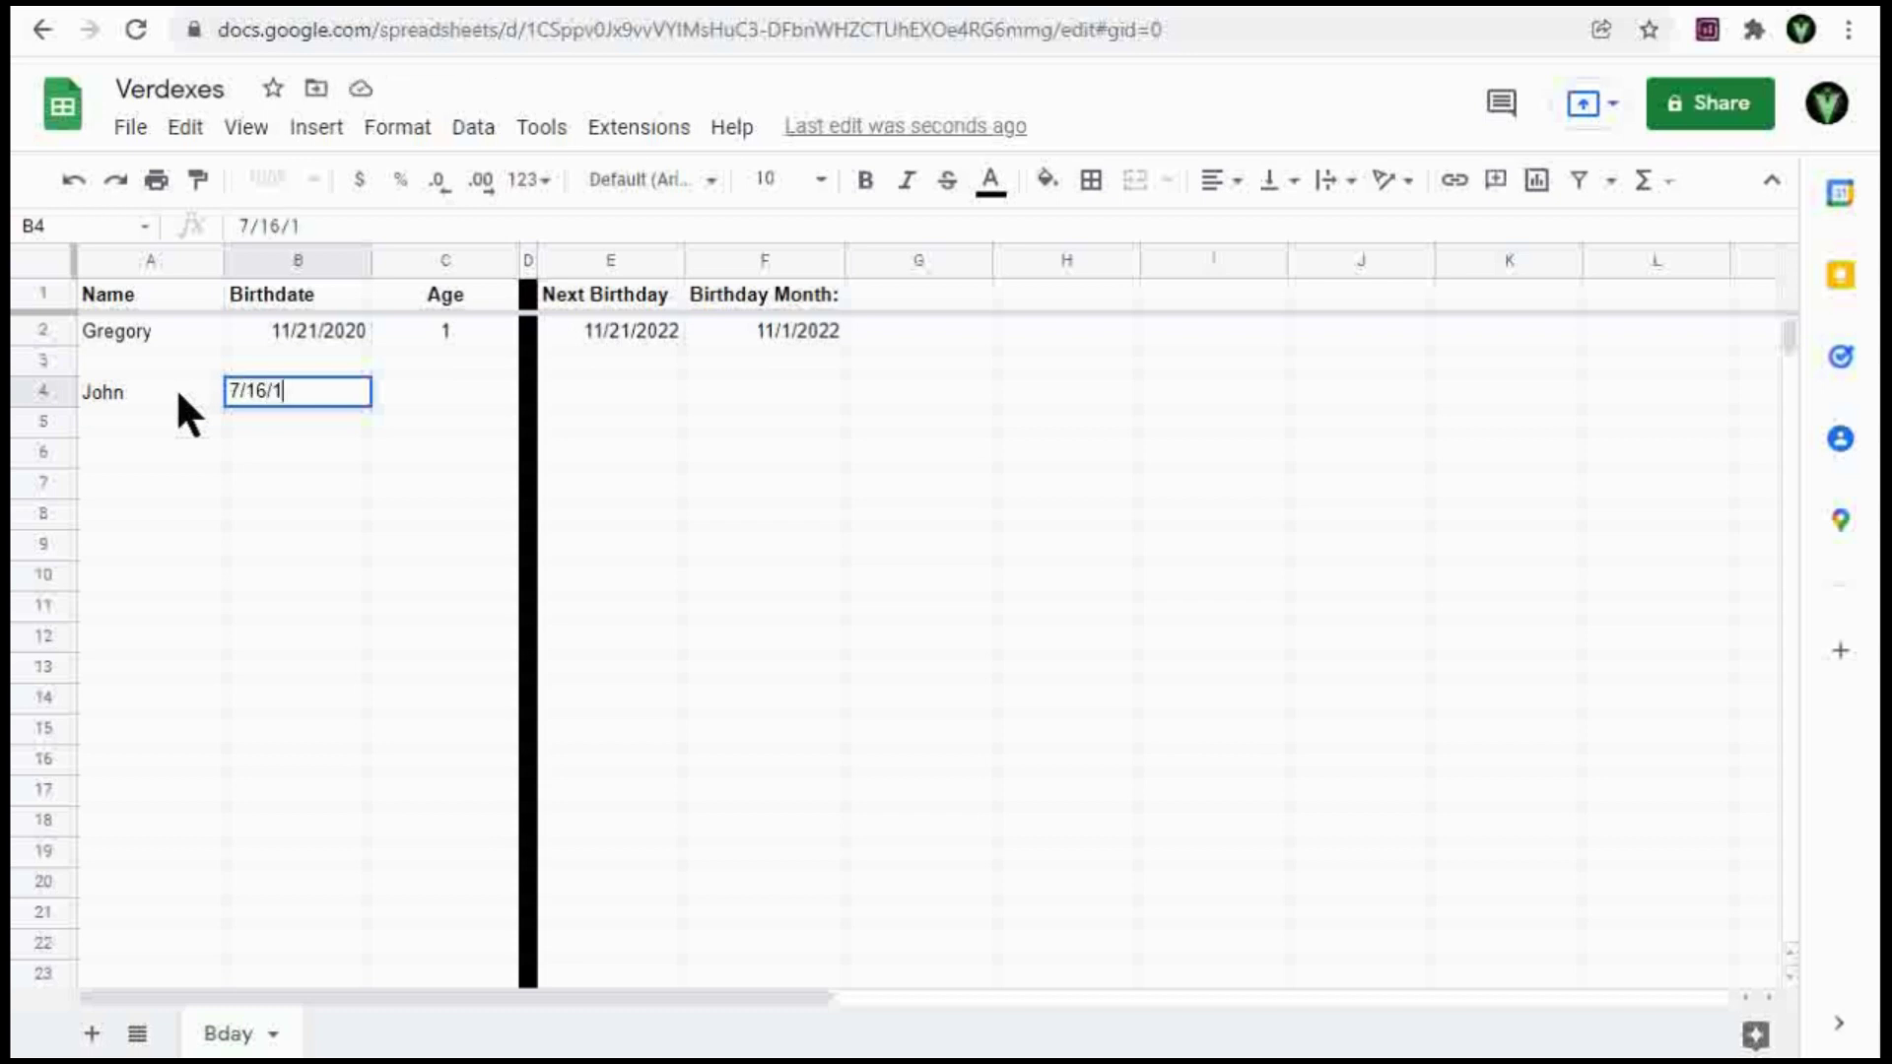
key(Return)
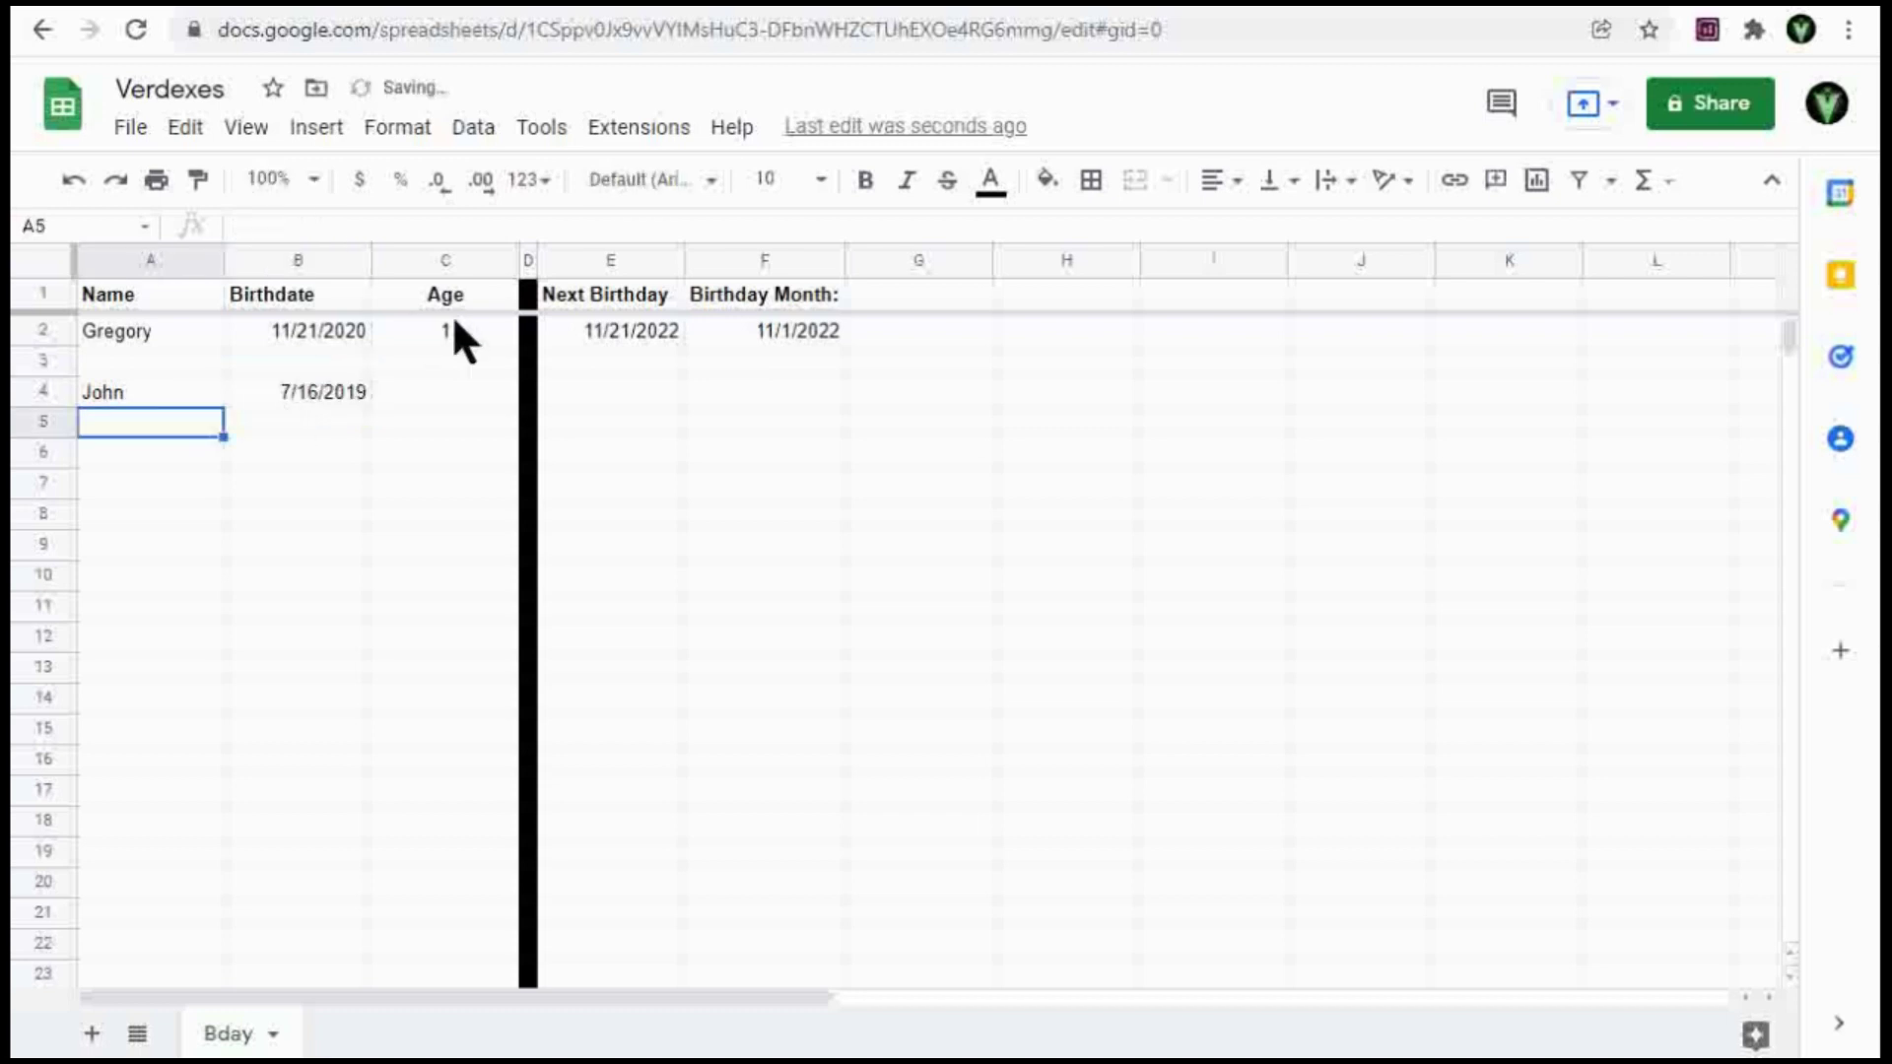
Copy the Age formula from C2 into C4, giving age 2.
click(460, 331)
key(ctrl+c)
click(447, 391)
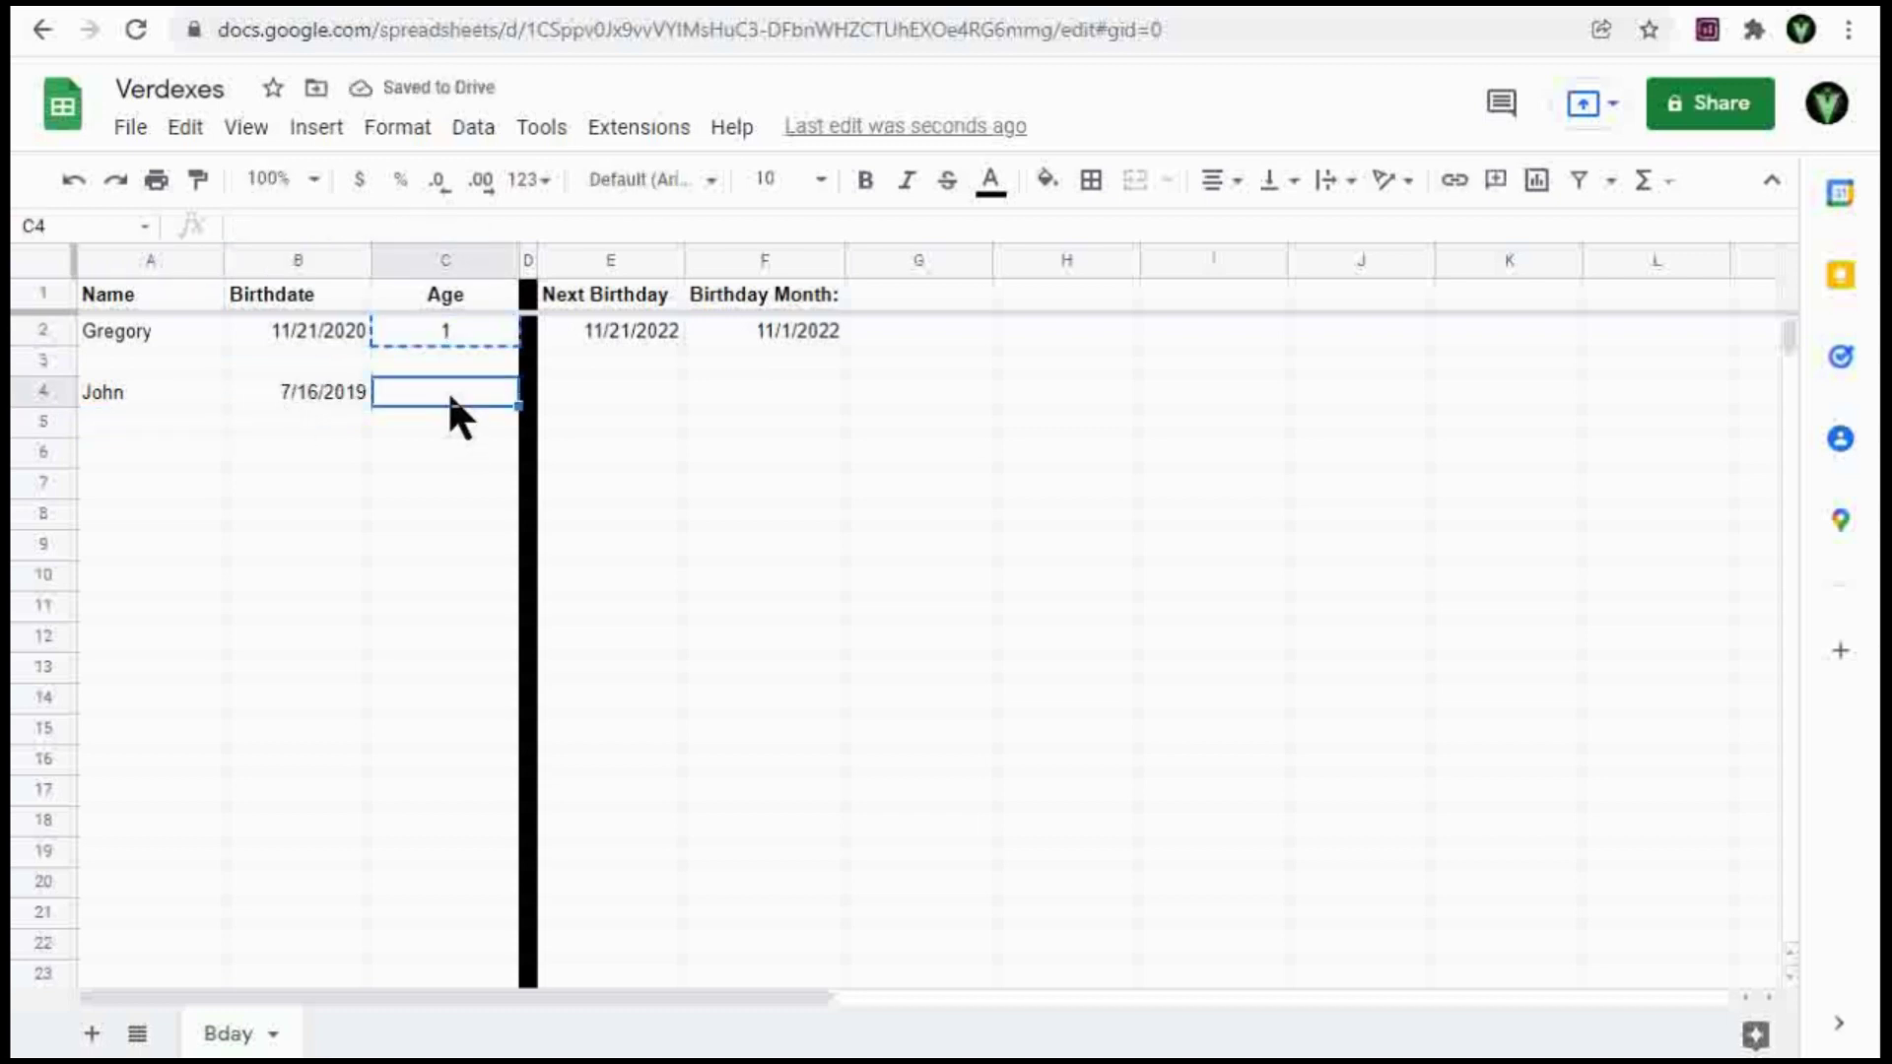
key(ctrl+v)
Copy the Next Birthday formula from E2 into E4, showing 7/16/2022.
click(631, 333)
key(ctrl+c)
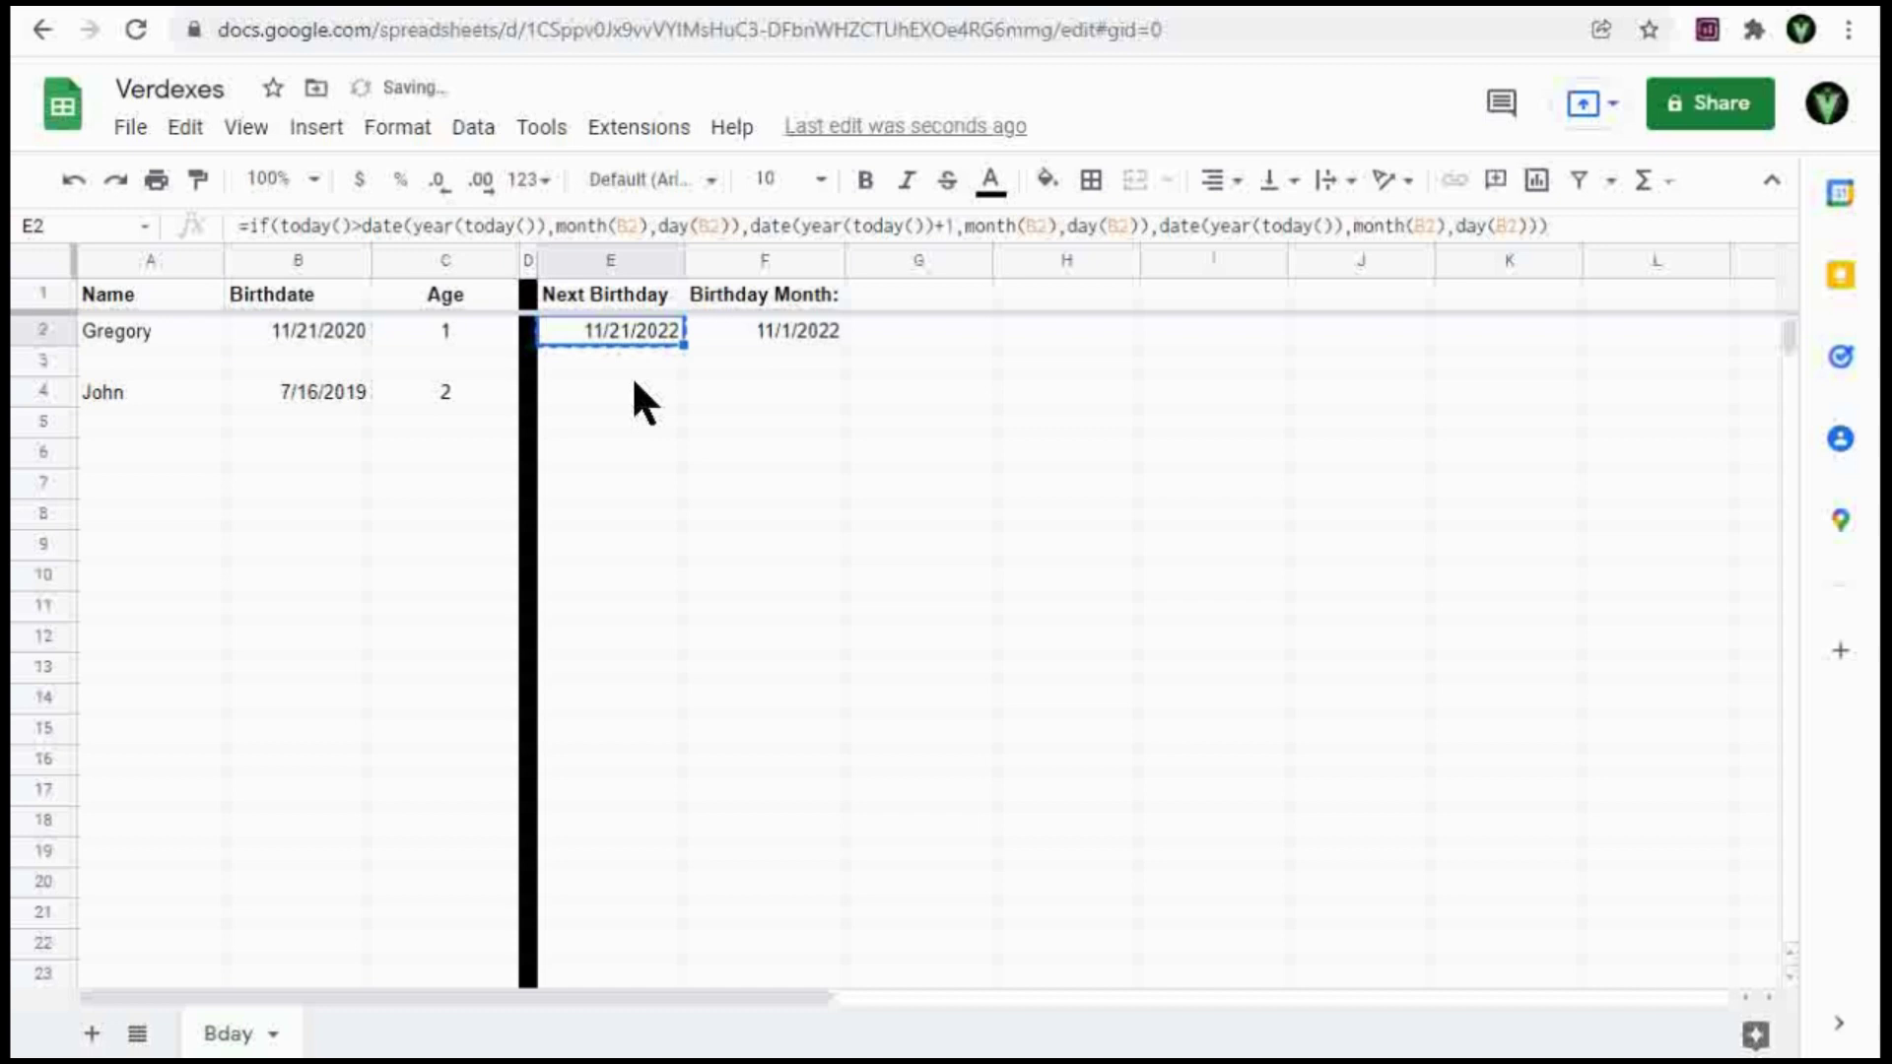
click(634, 367)
key(ctrl+v)
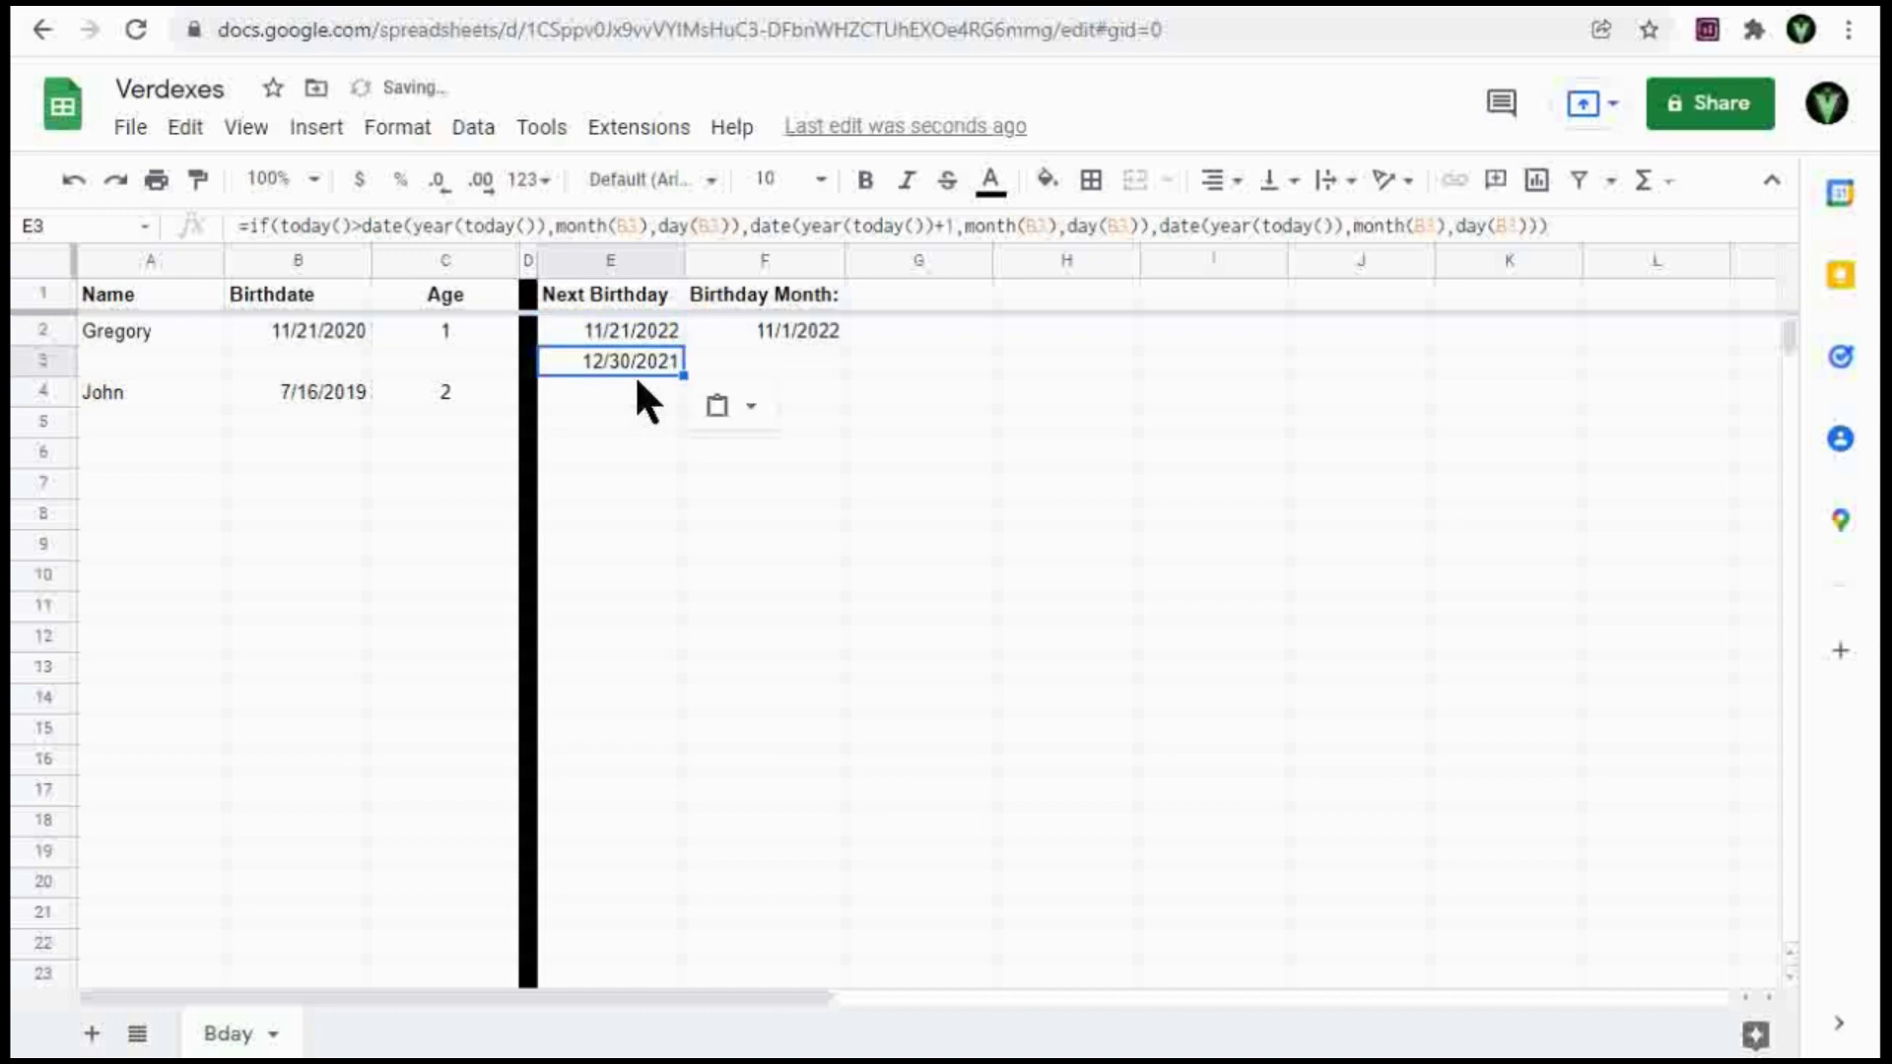
key(Delete)
key(Up)
key(ctrl+c)
key(Down)
key(Down)
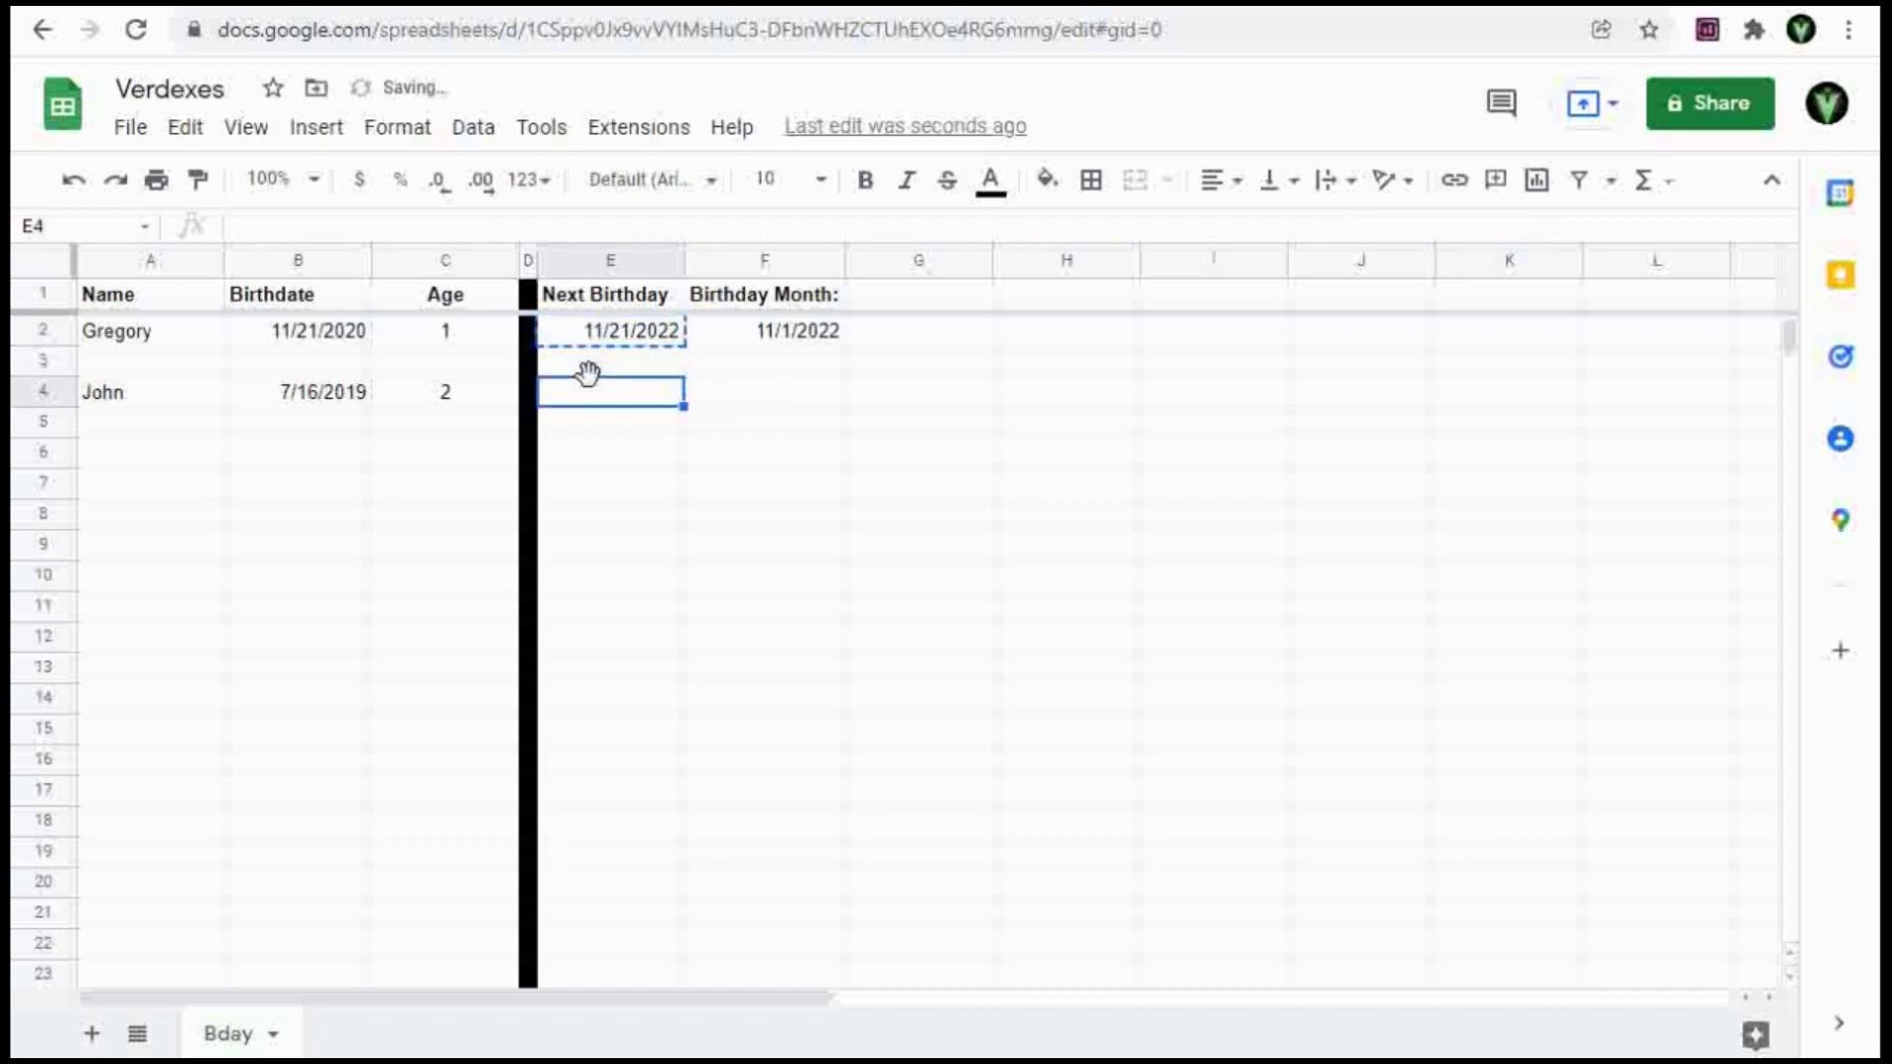
key(ctrl+v)
Copy the Birthday Month formula from F2 into F4, showing 7/1/2022.
click(760, 329)
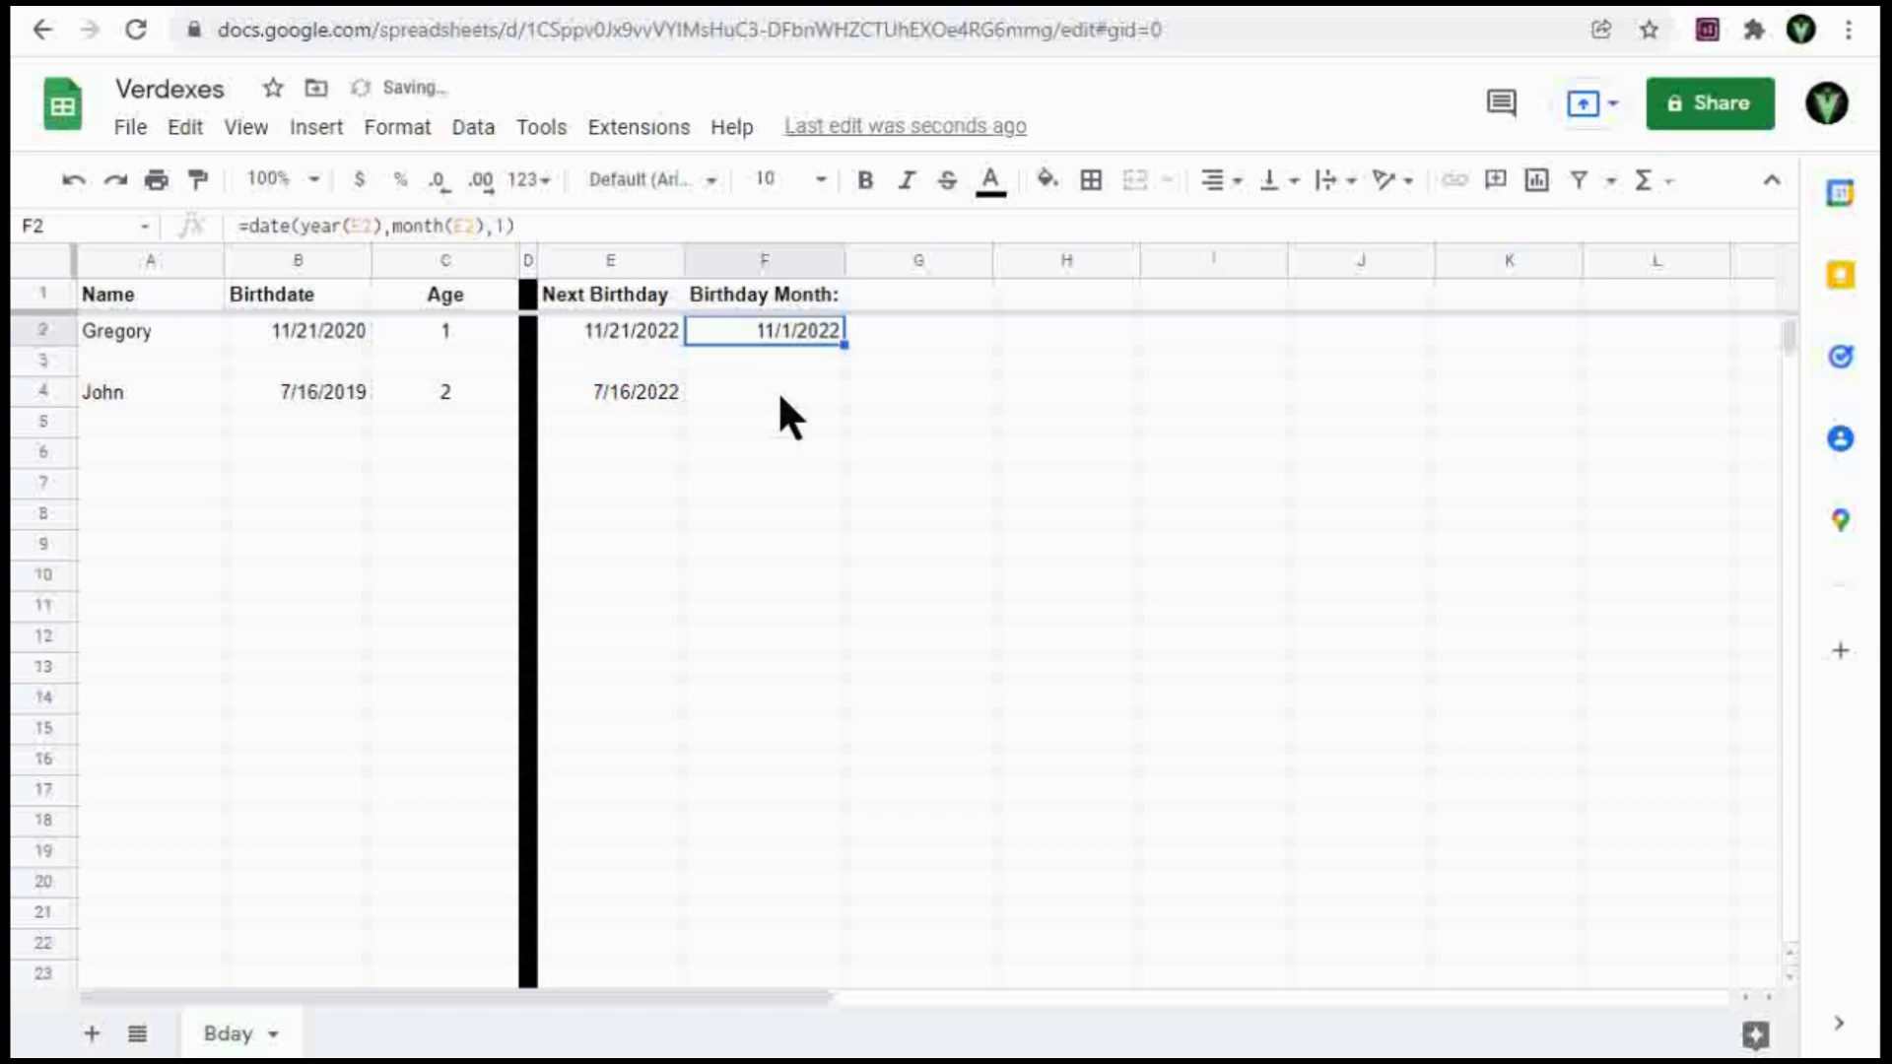
key(ctrl+c)
click(769, 392)
key(ctrl+v)
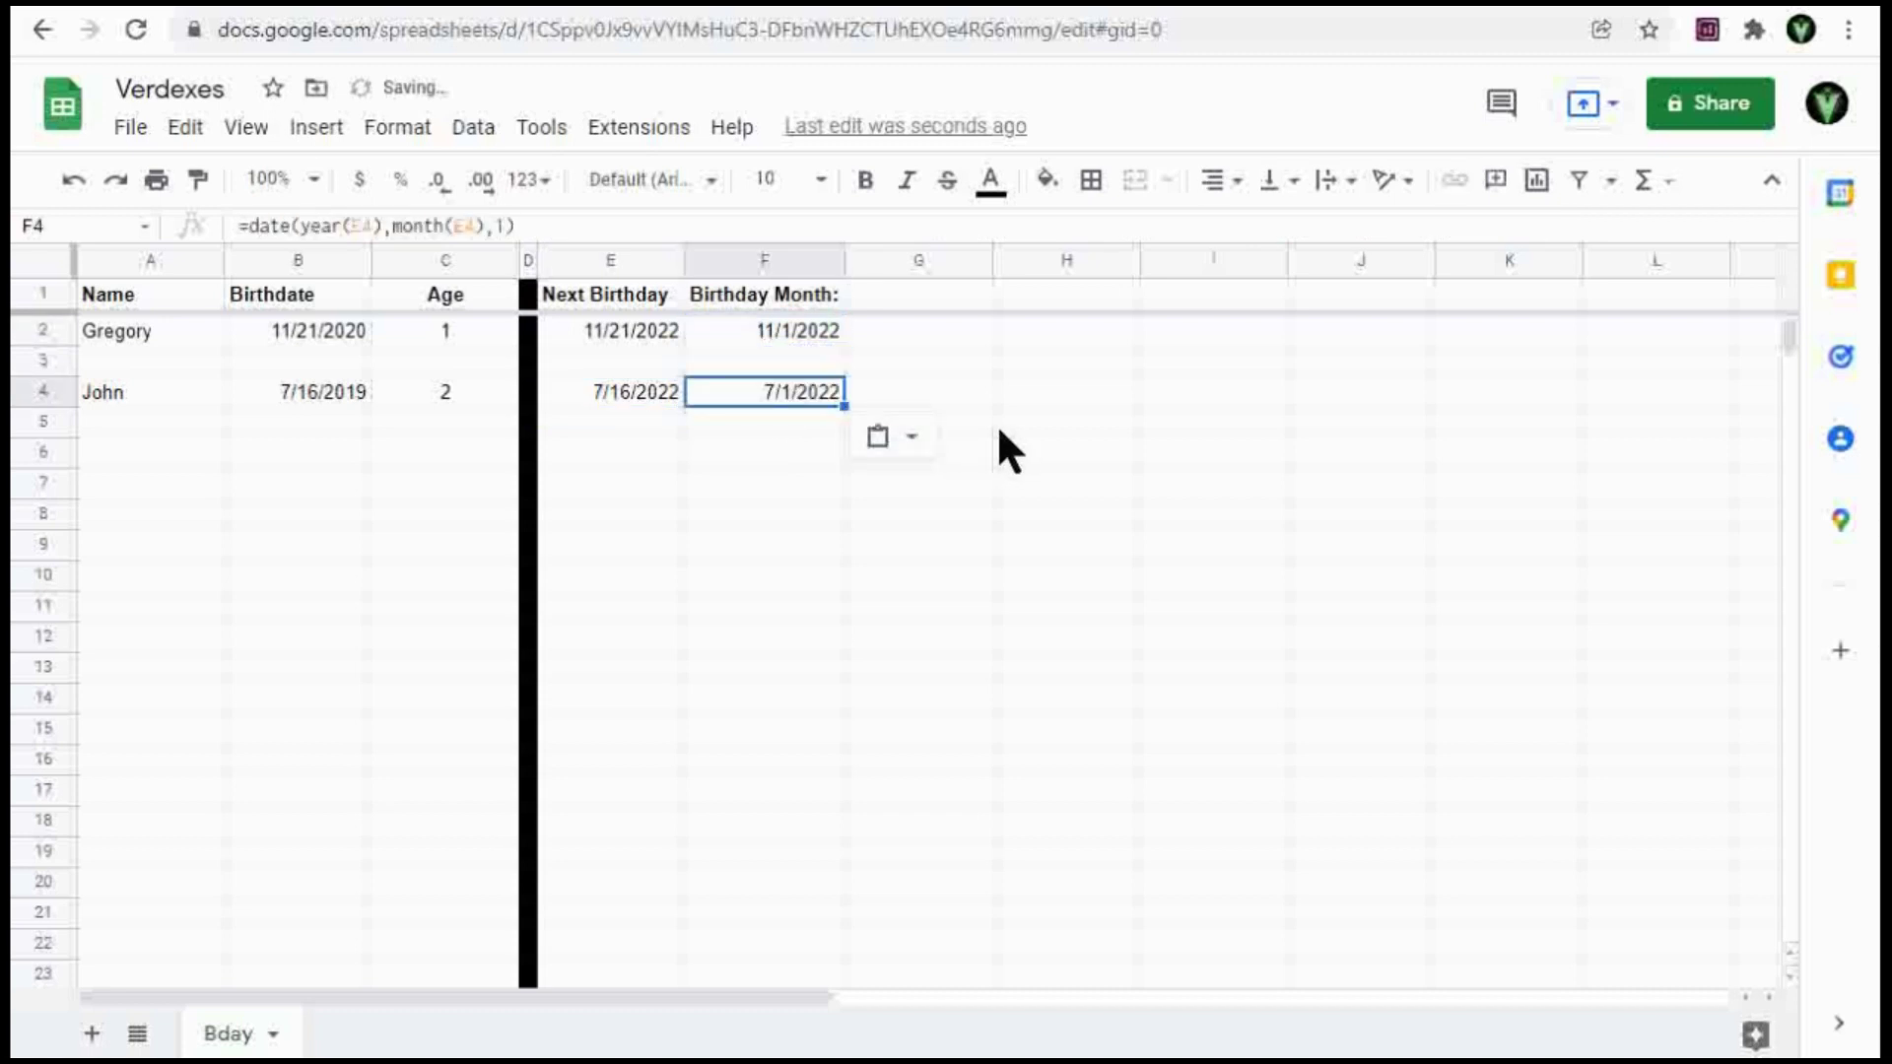
click(143, 454)
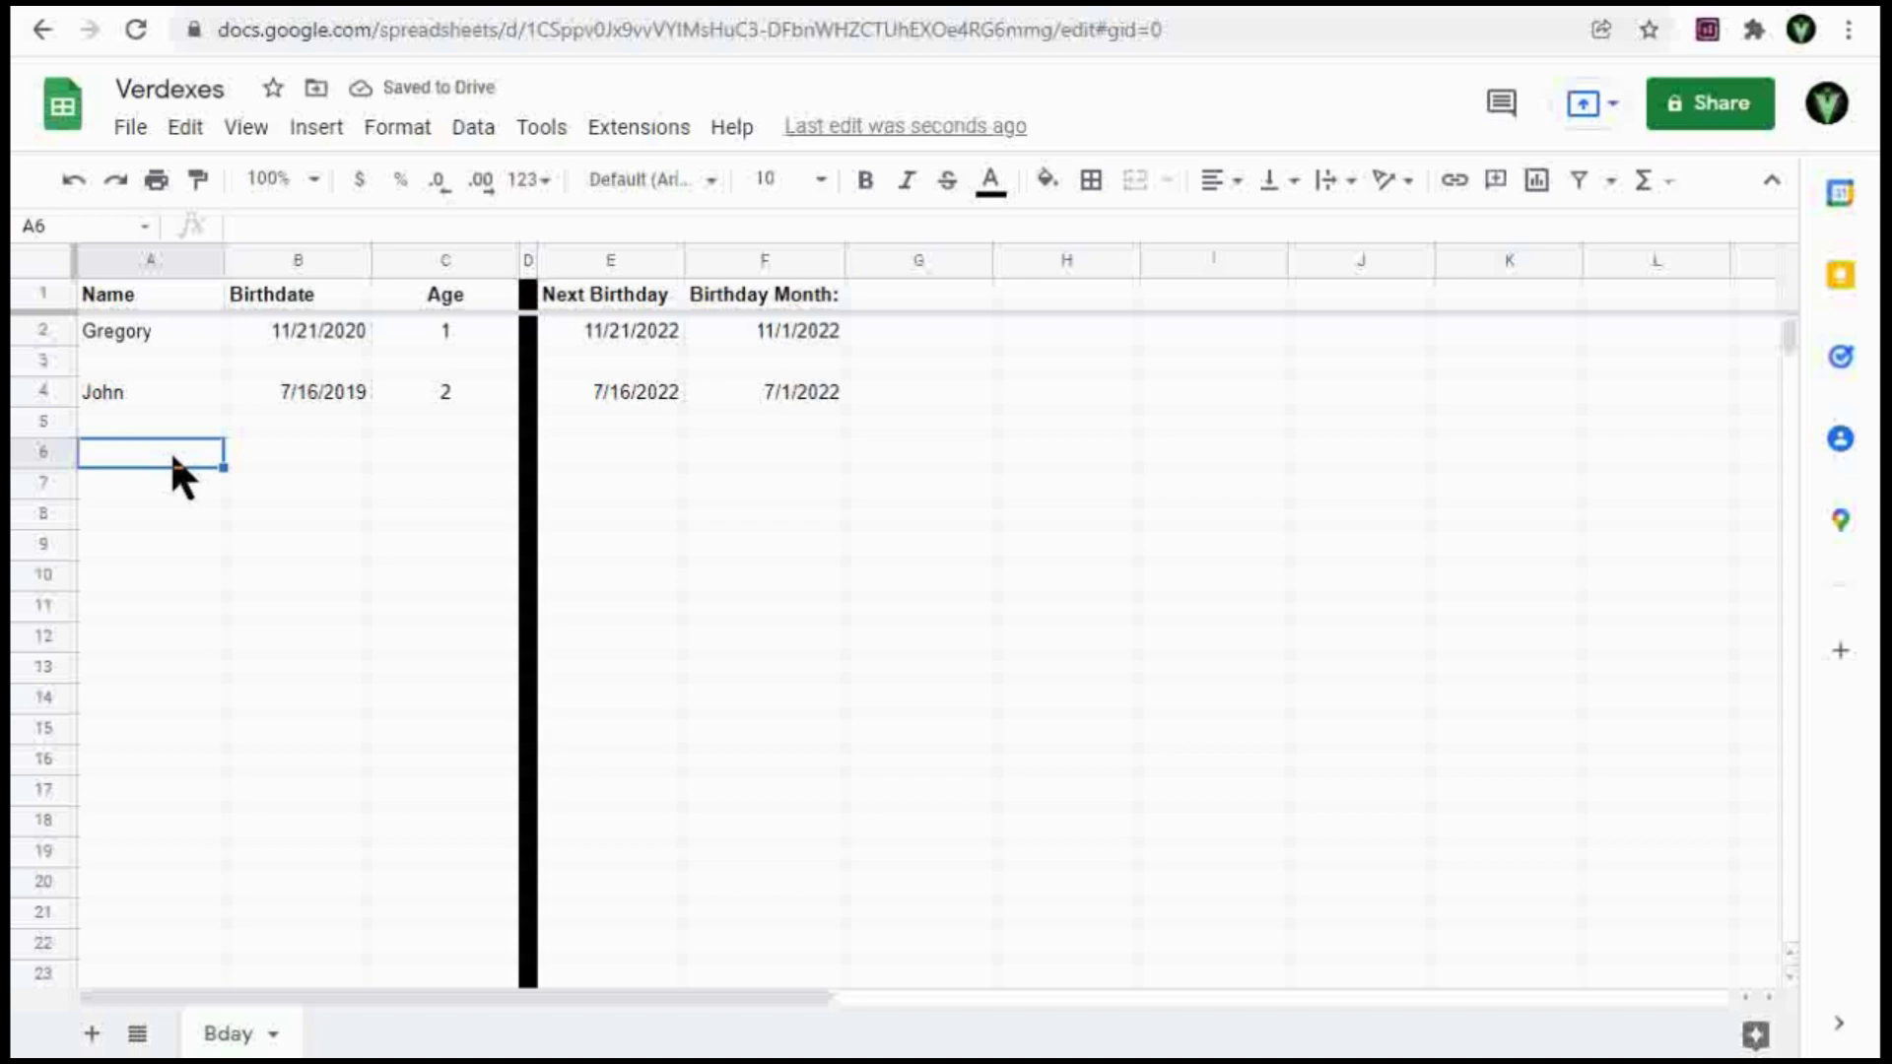
Enter the third person's name in A6 and a December birthdate in B6.
text(Dan)
key(Tab)
text(12/)
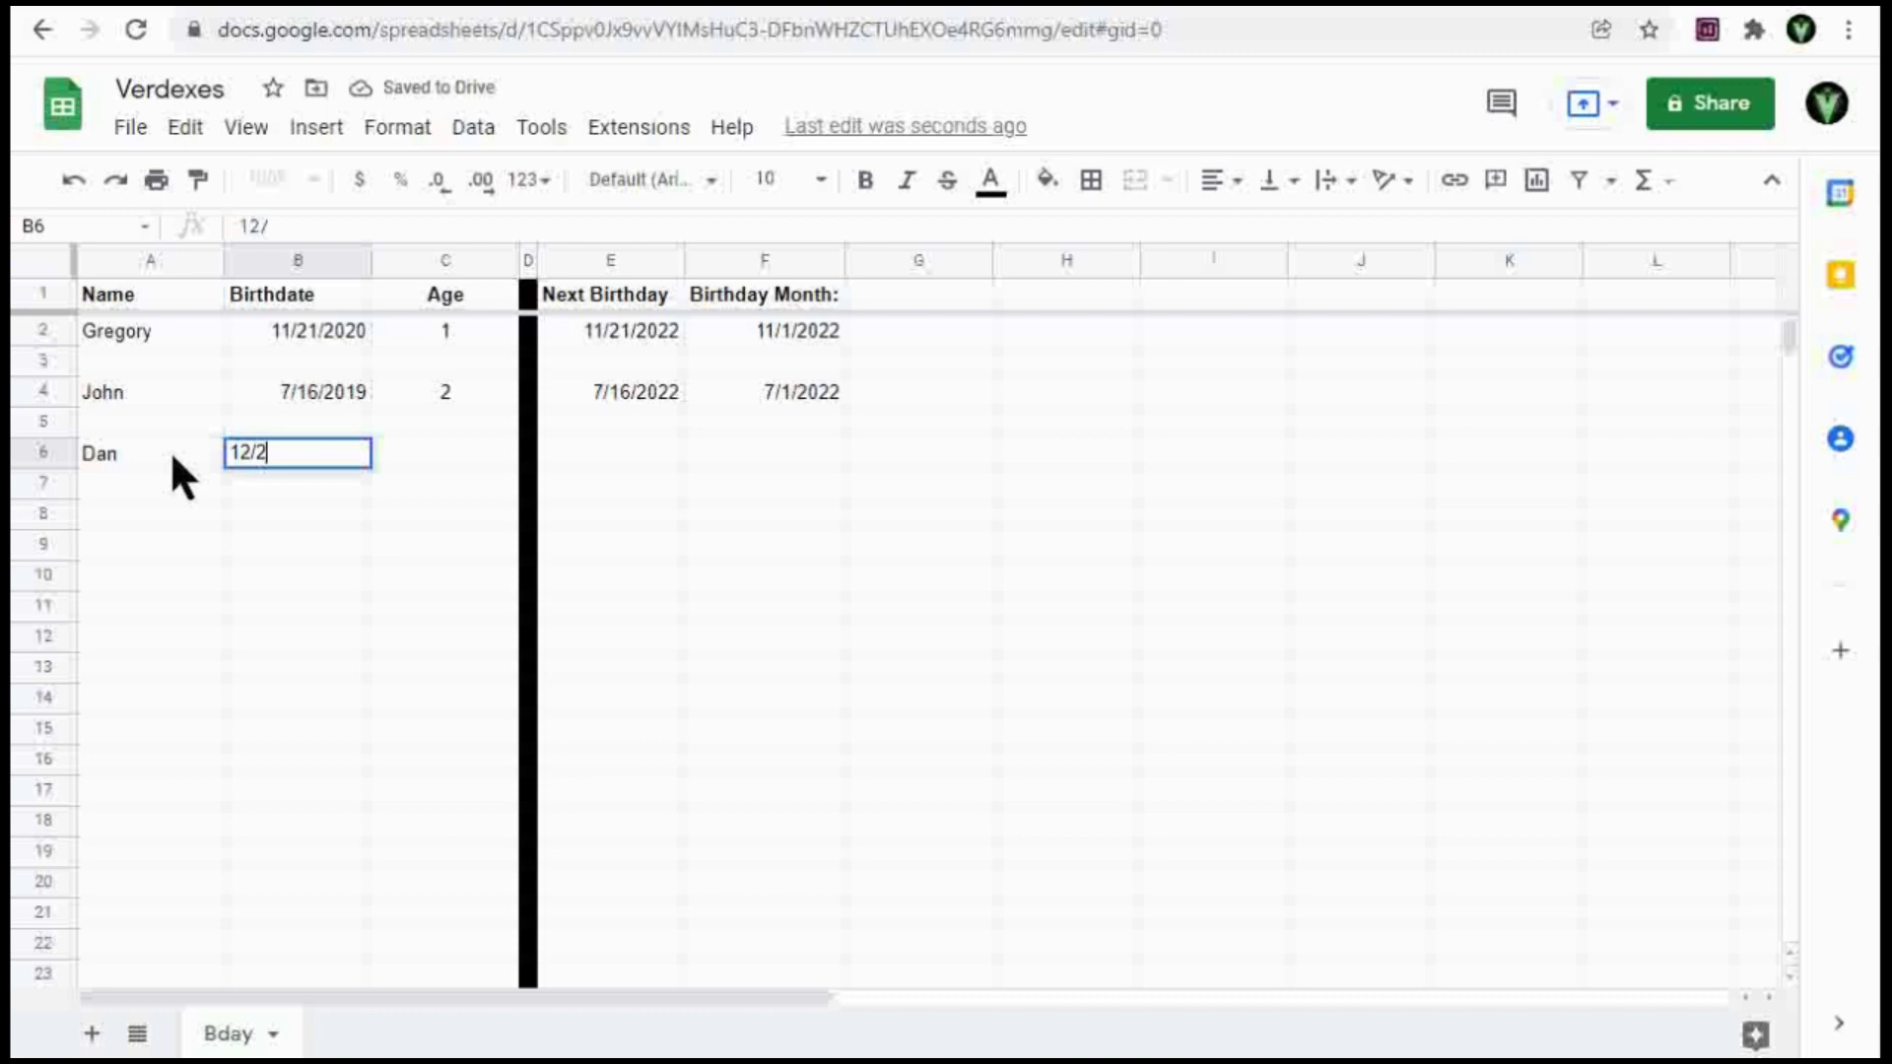
text(7/2021)
key(Tab)
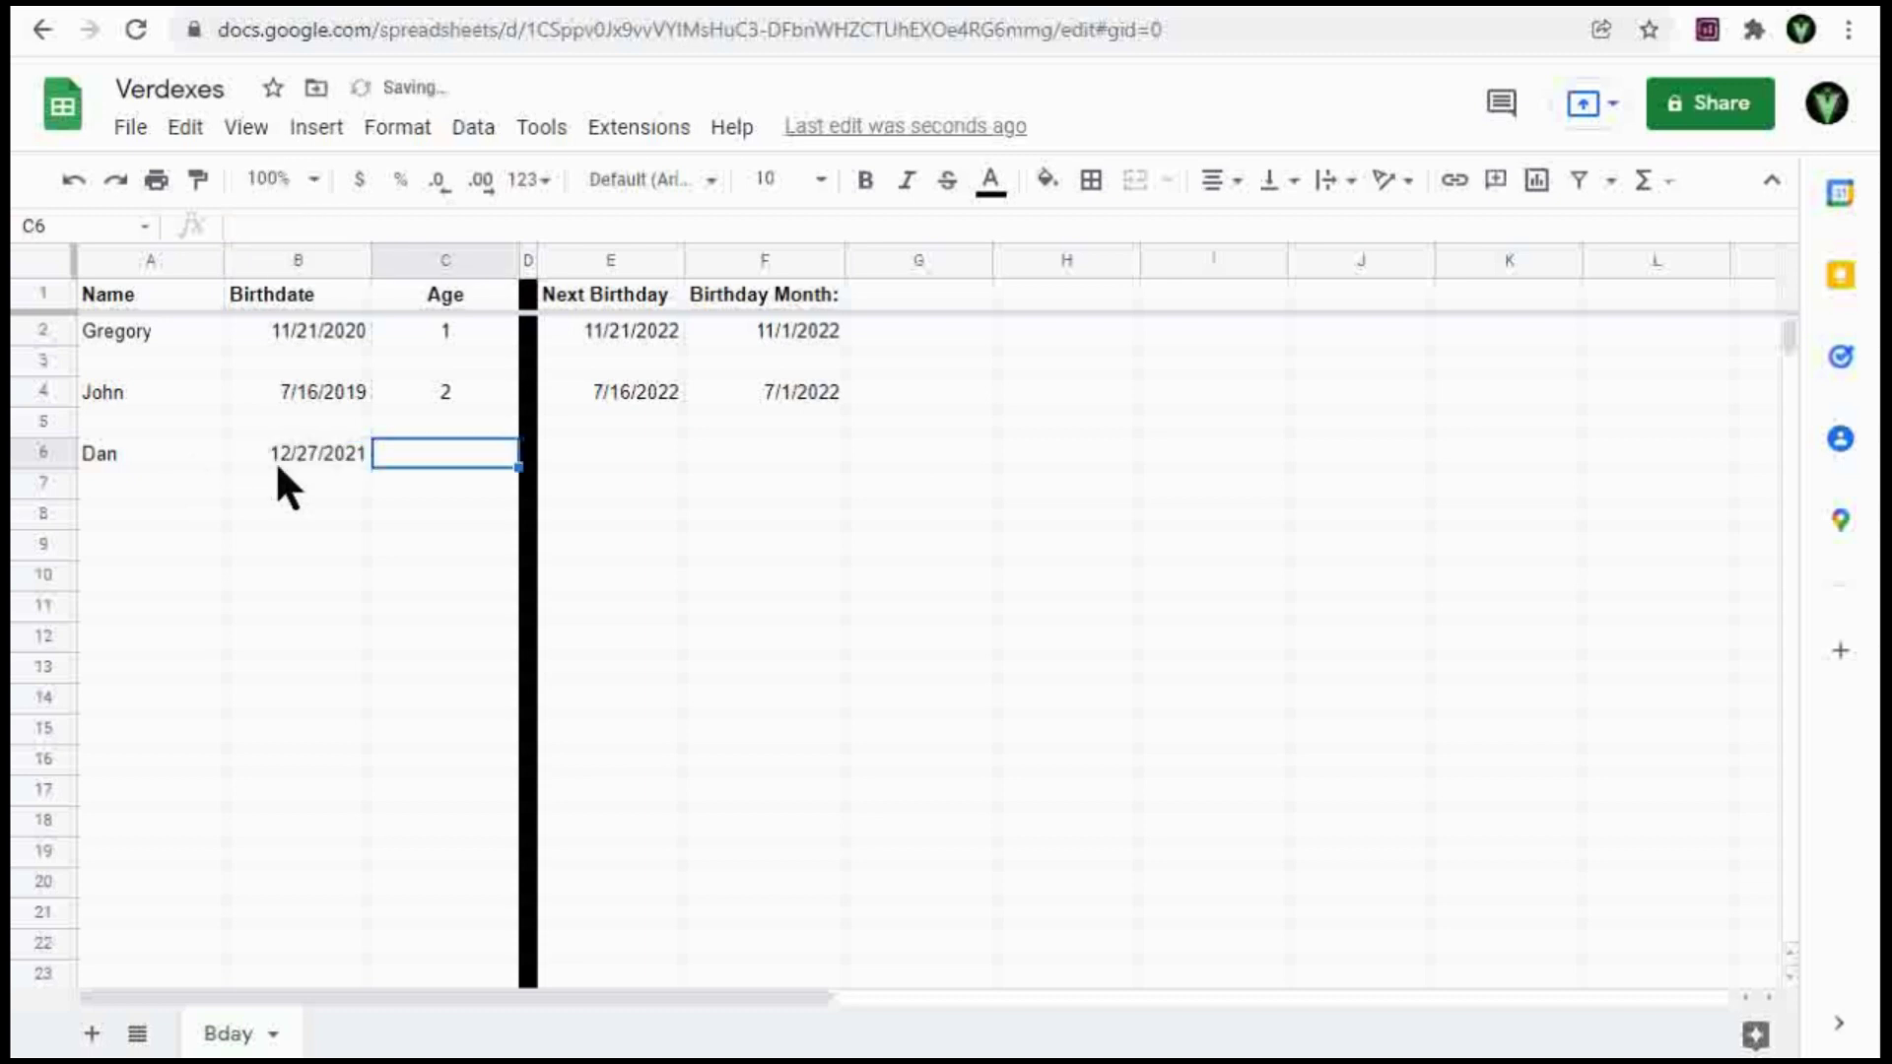
Copy the C4 age formula into C6, which shows a #NUM! error.
click(454, 387)
key(ctrl+c)
click(449, 455)
key(ctrl+v)
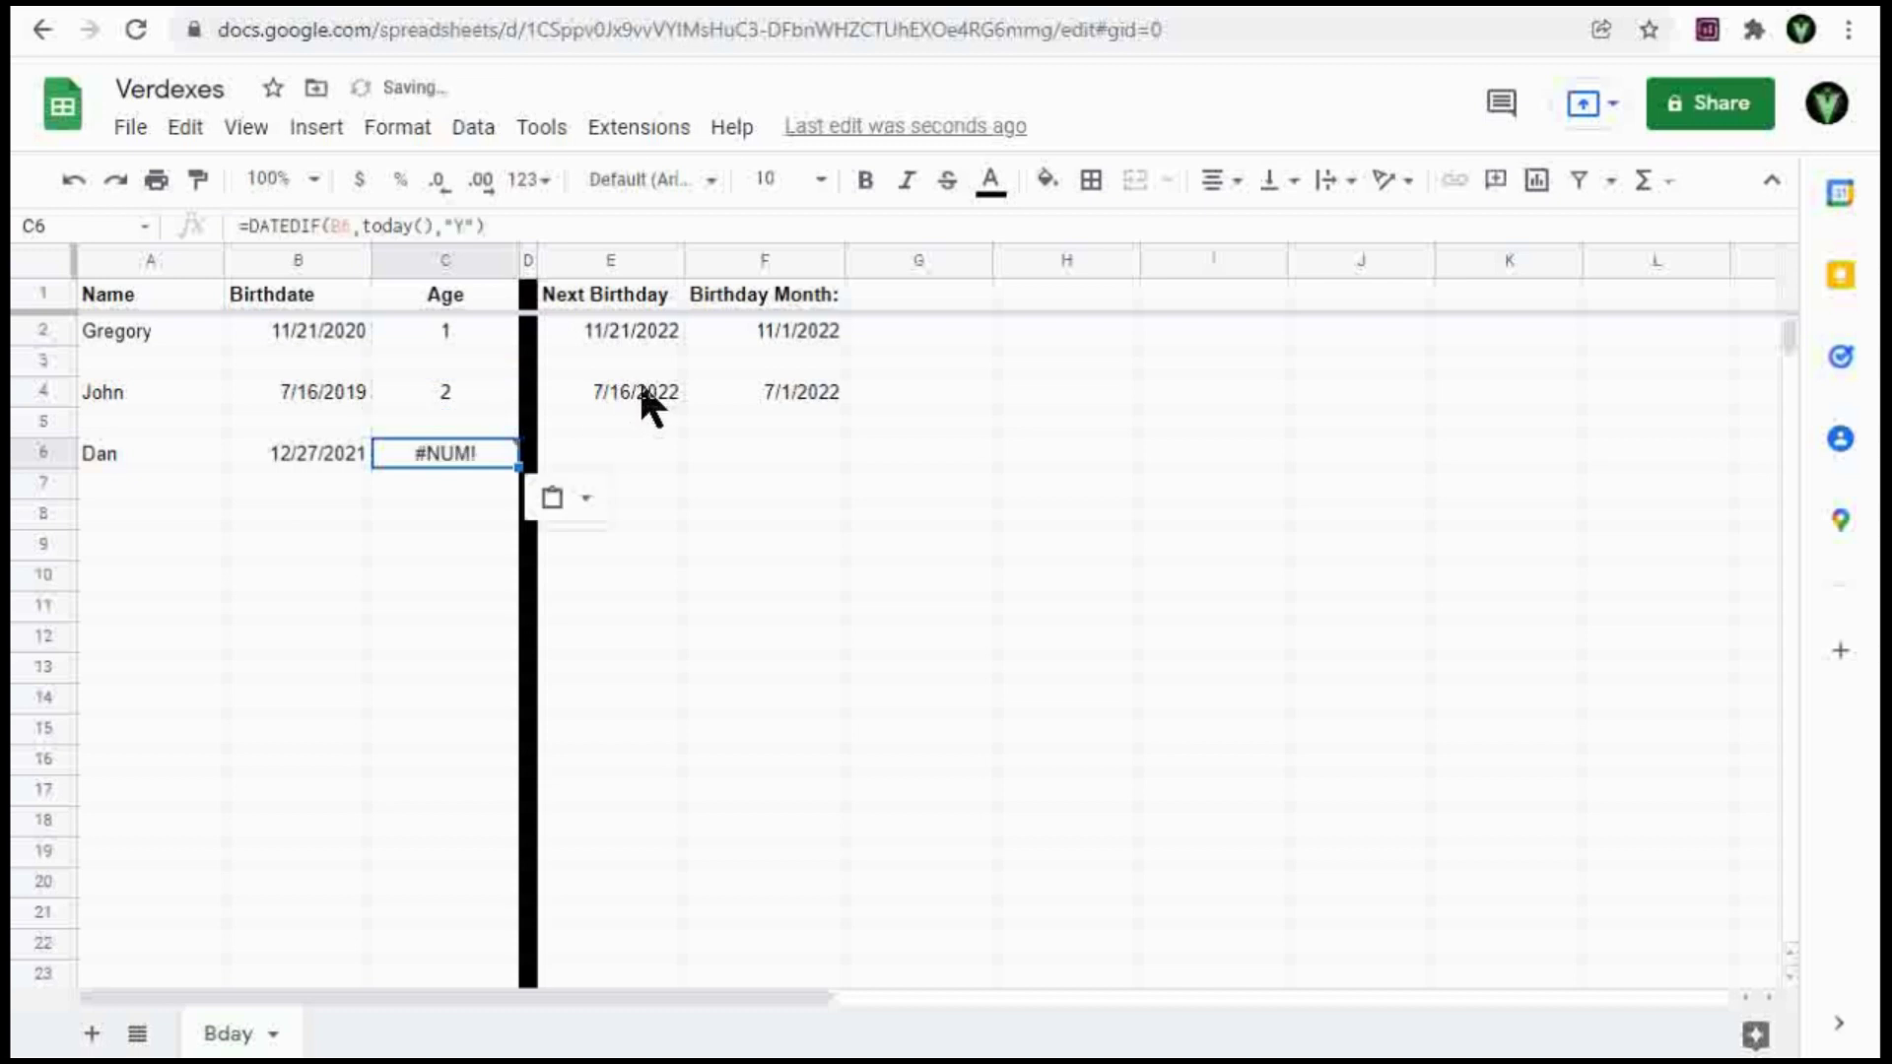
click(642, 391)
click(438, 392)
key(ctrl+c)
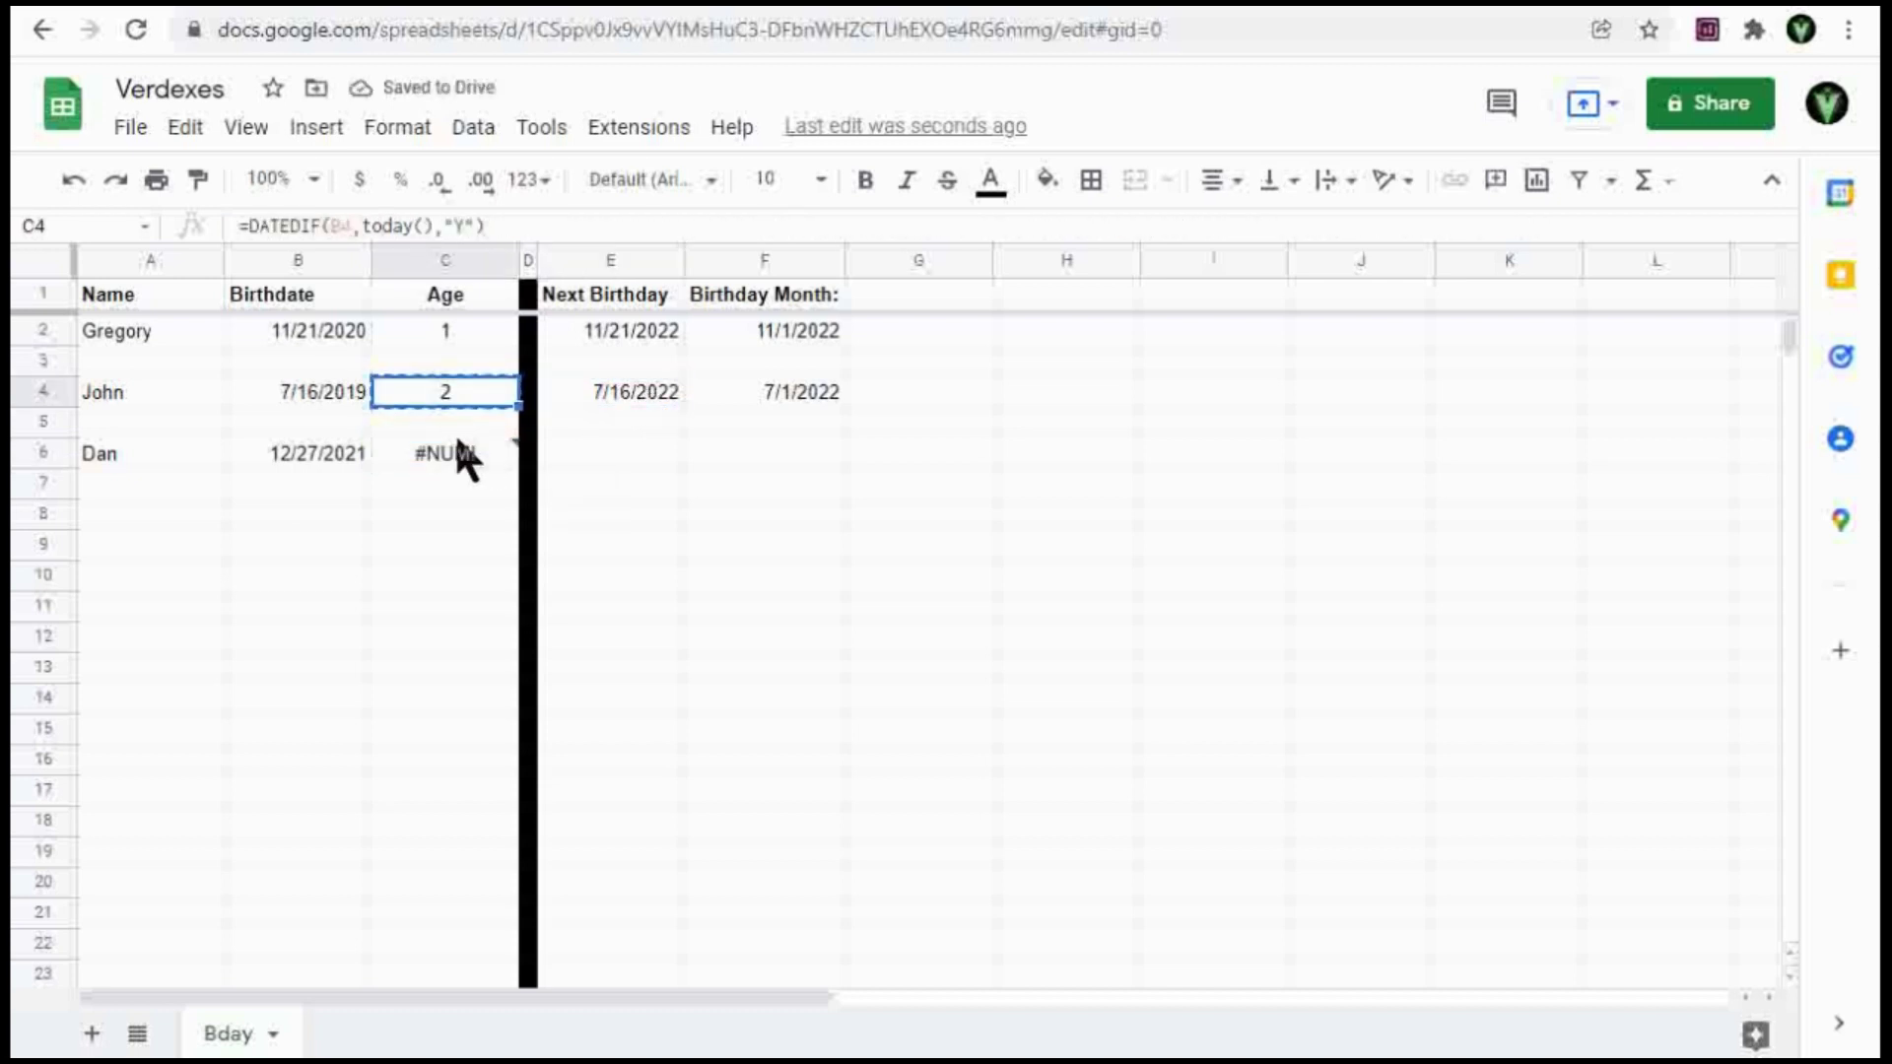
click(457, 448)
key(ctrl+v)
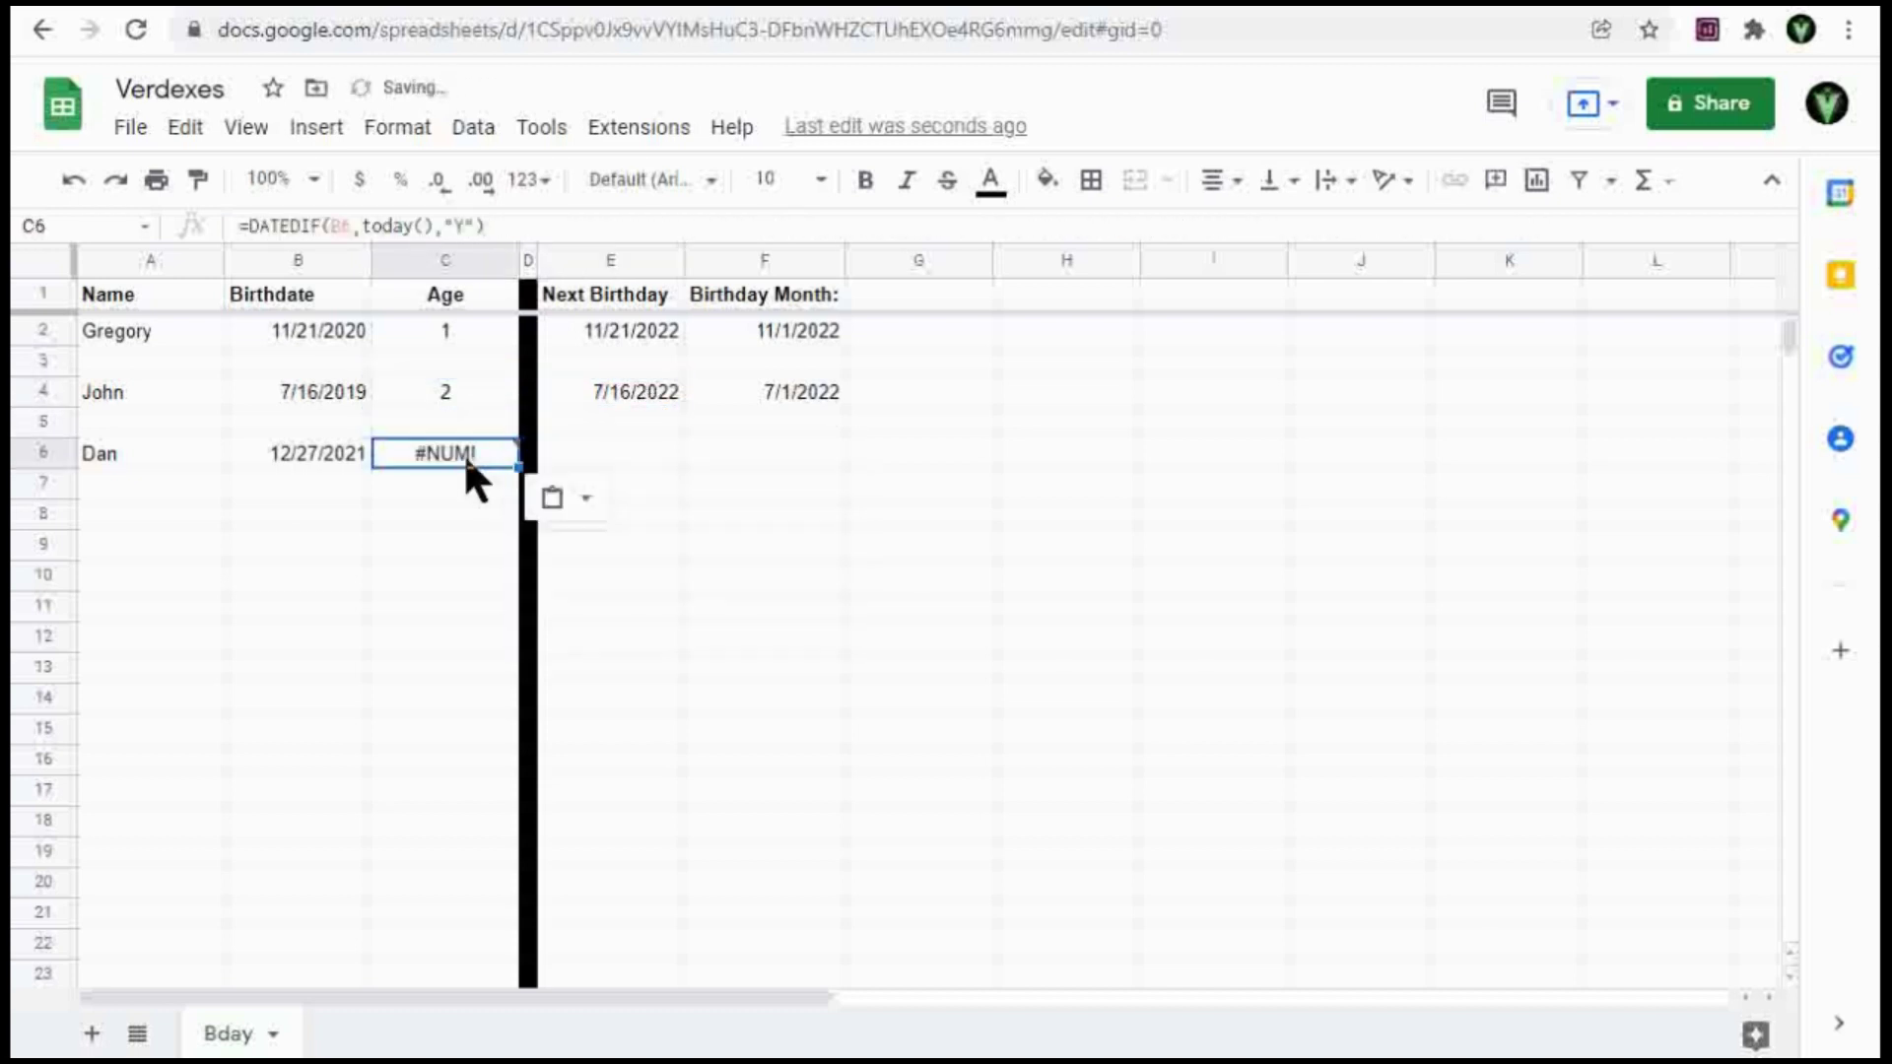
click(549, 224)
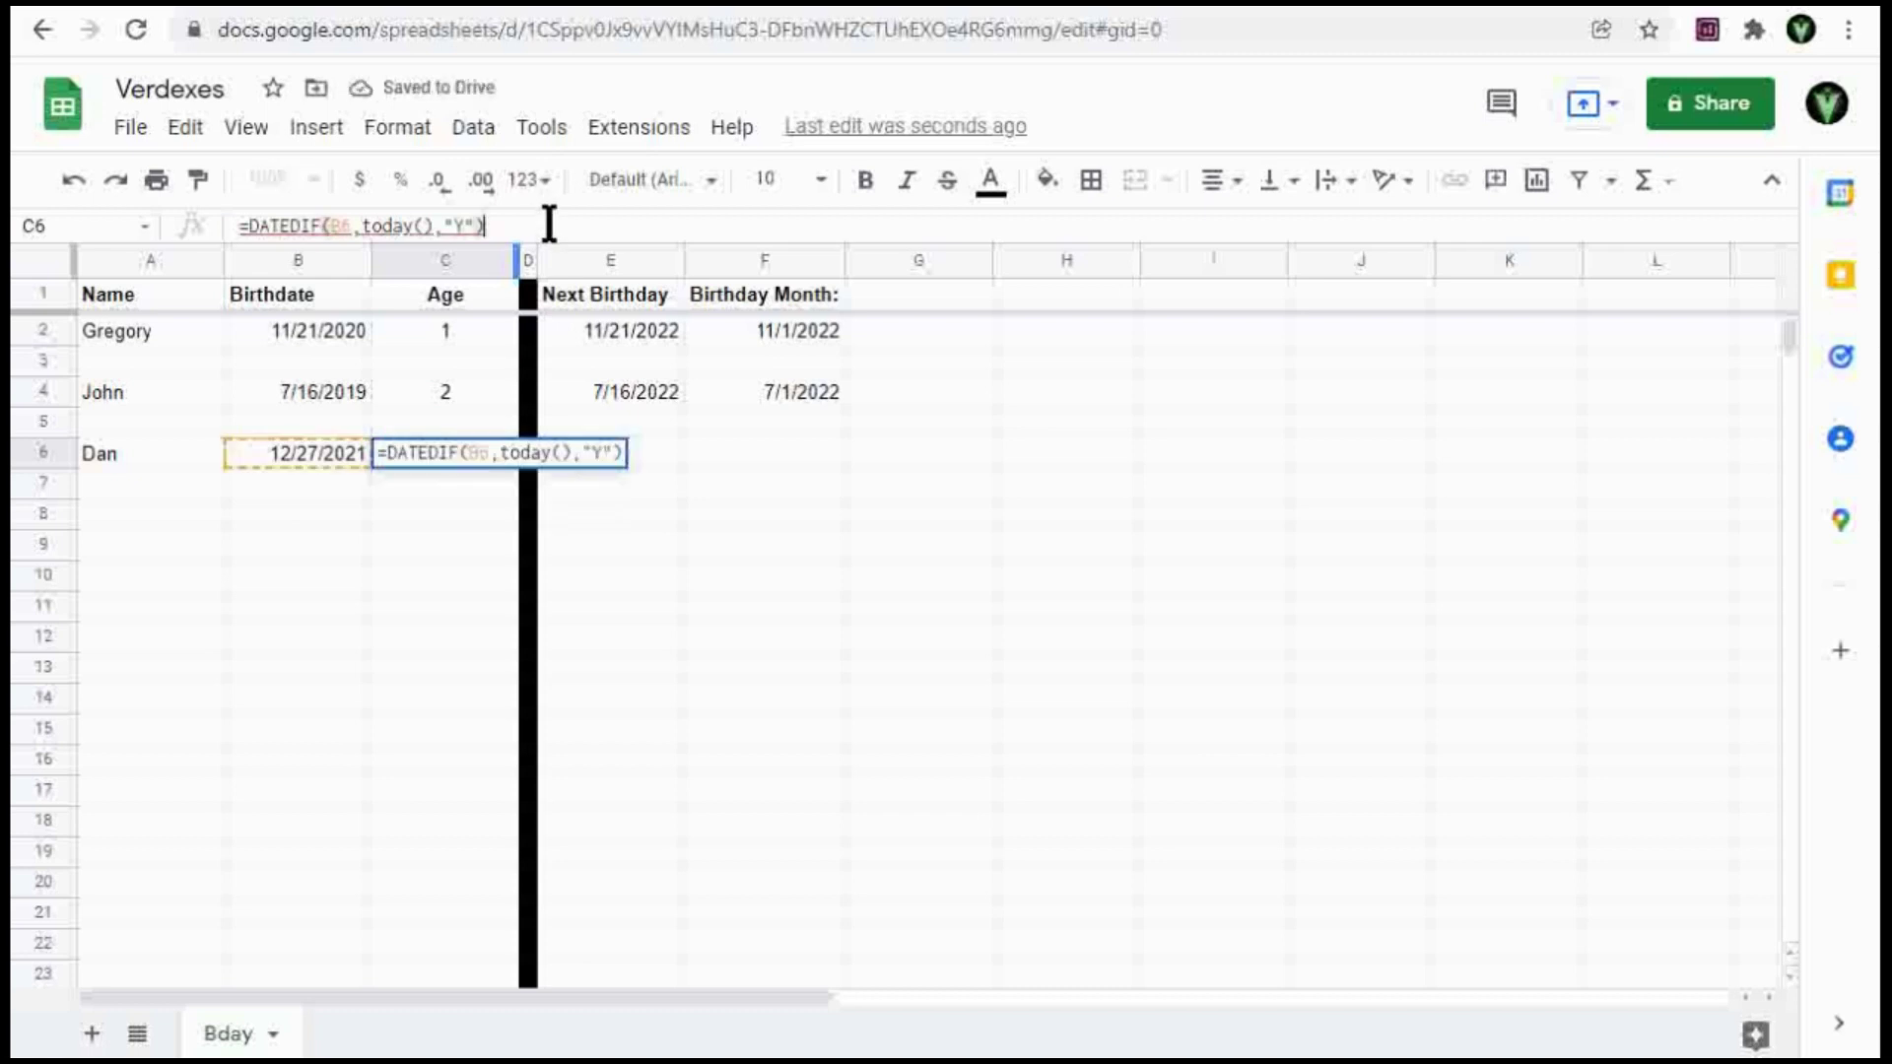
key(Tab)
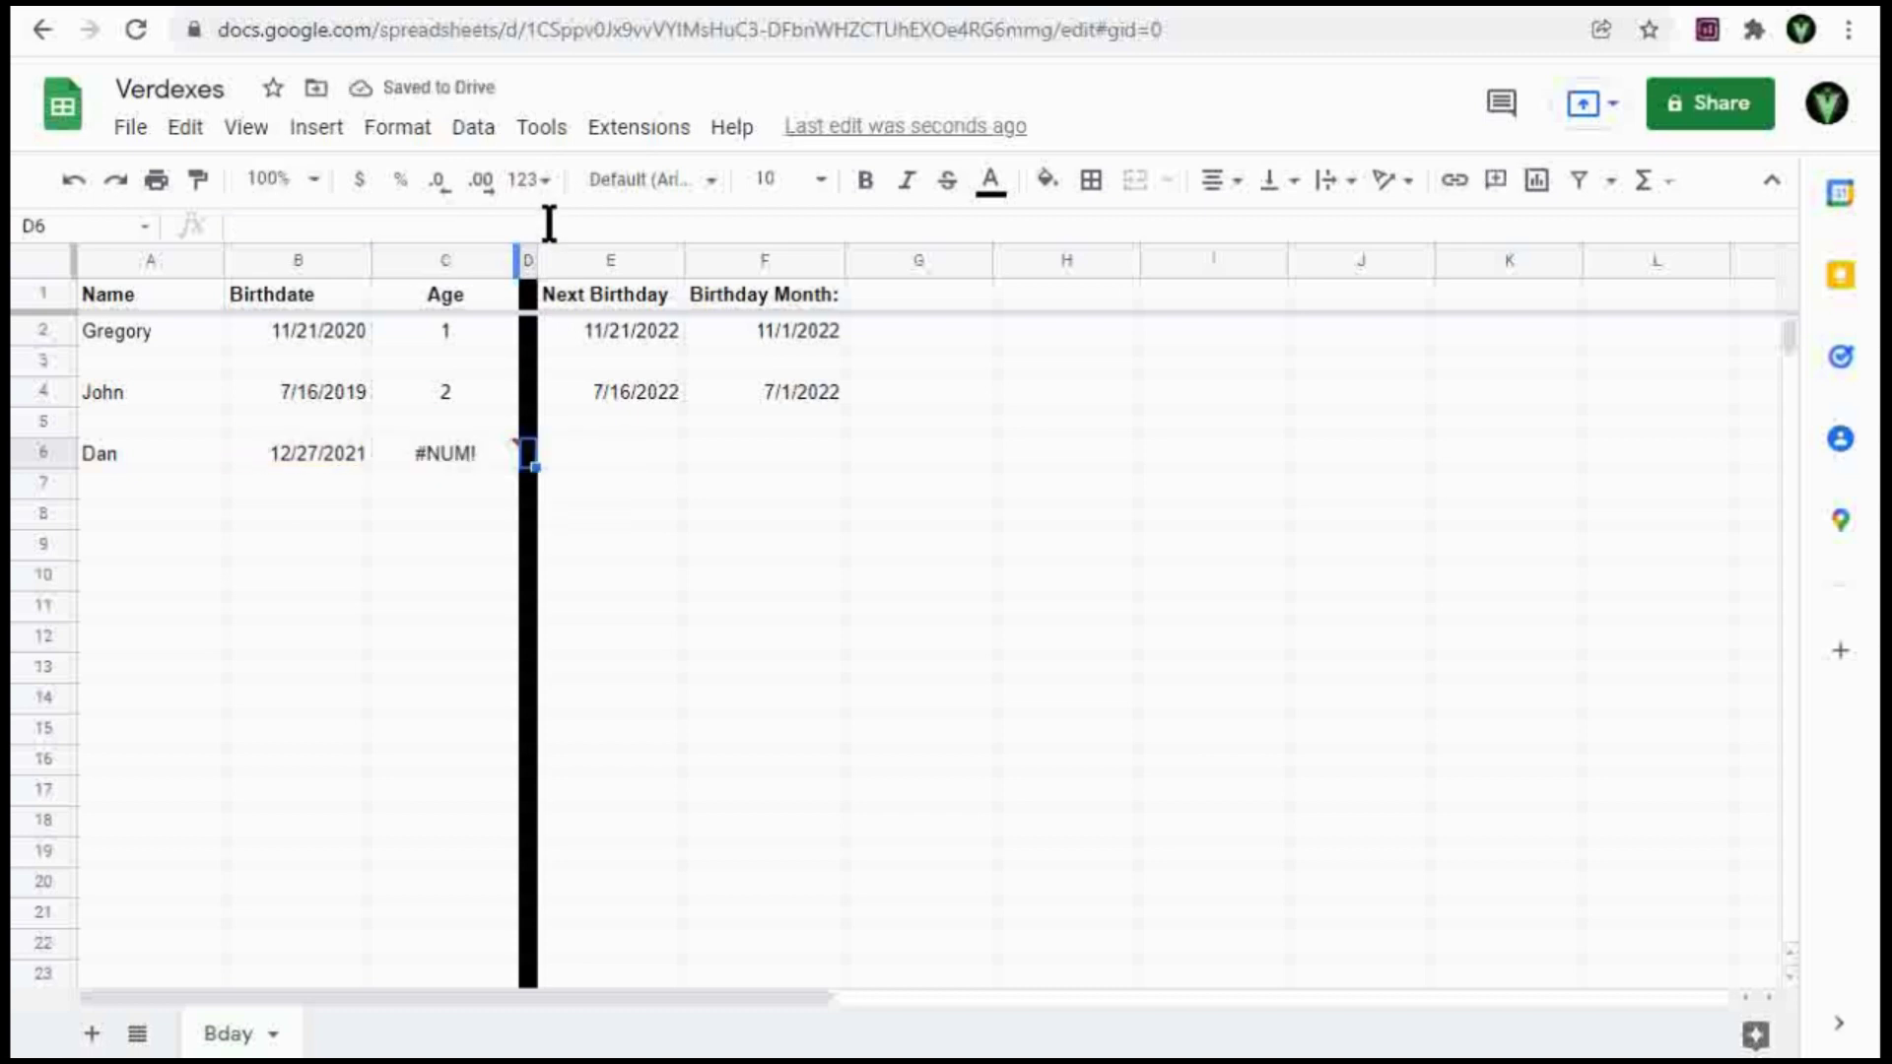
mouse_move(472, 446)
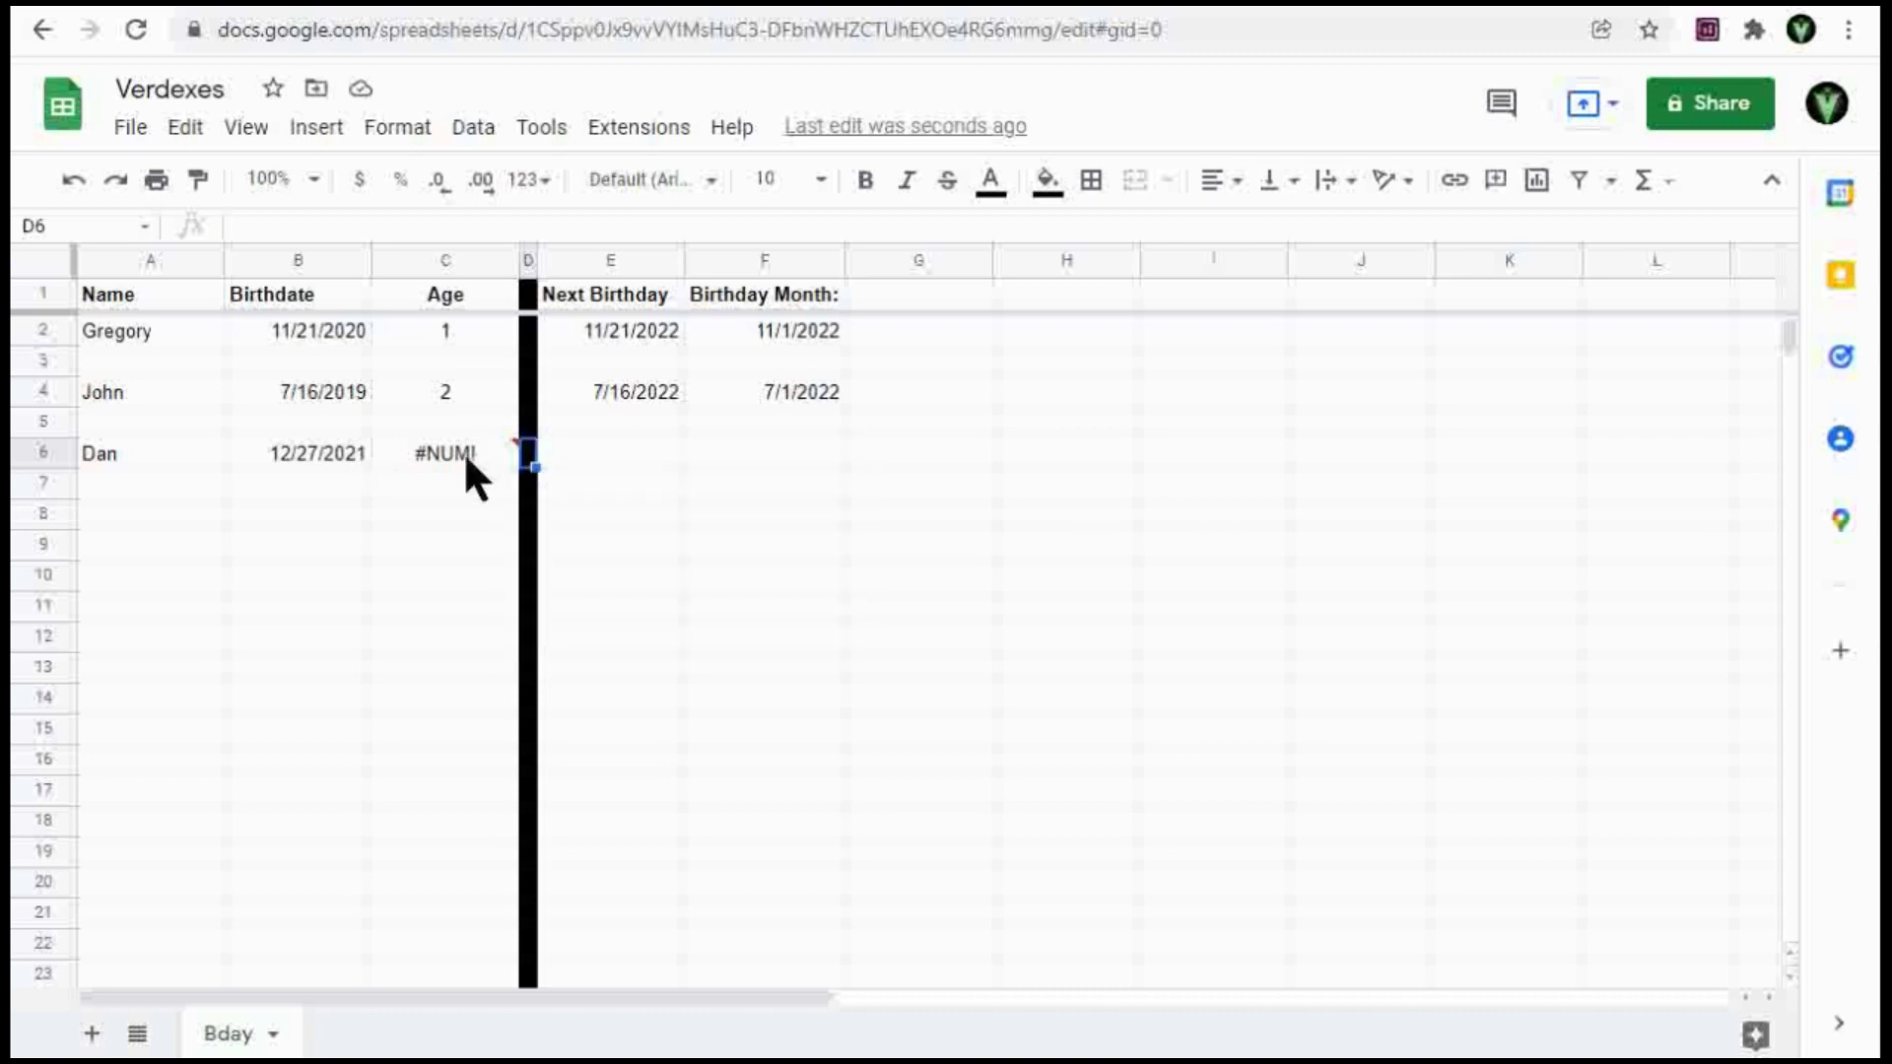
click(463, 455)
Correct the B6 birthdate to 12/27/2020 so C6 shows age 0.
click(315, 458)
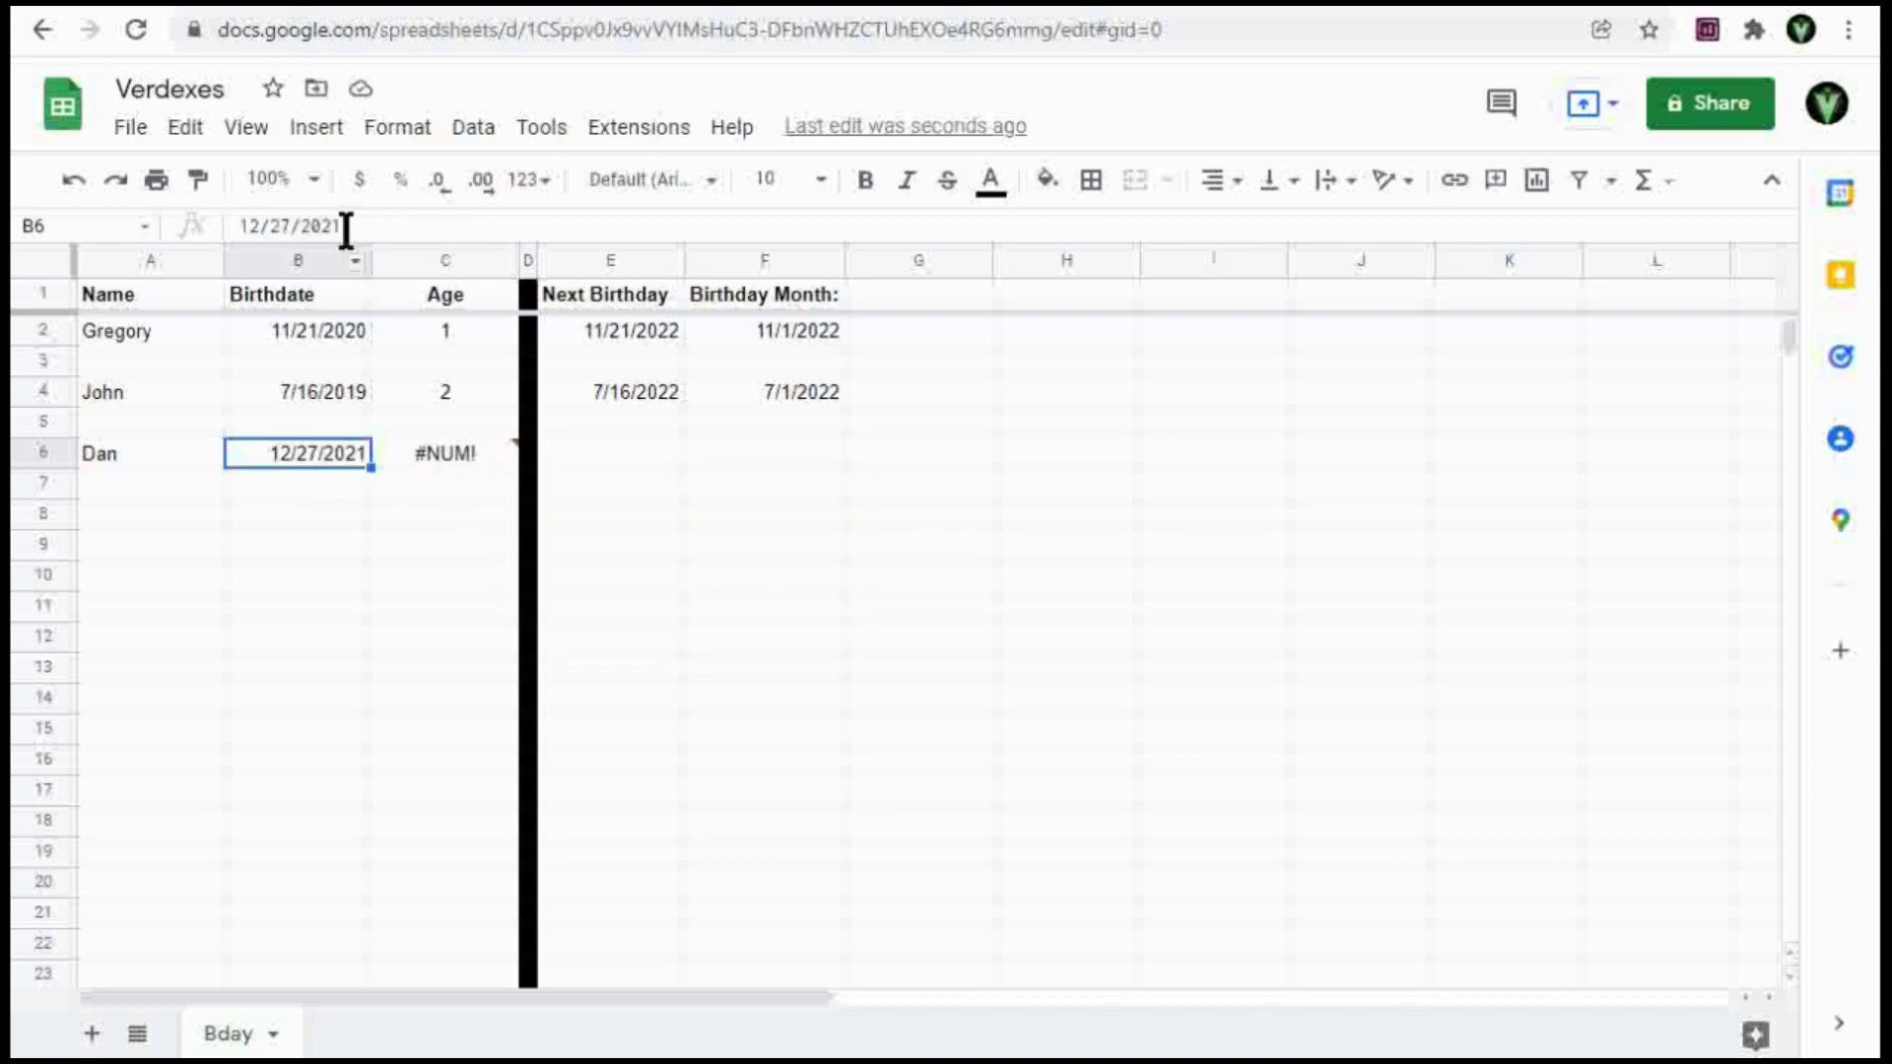
click(343, 226)
key(BackSpace)
text(0)
key(Return)
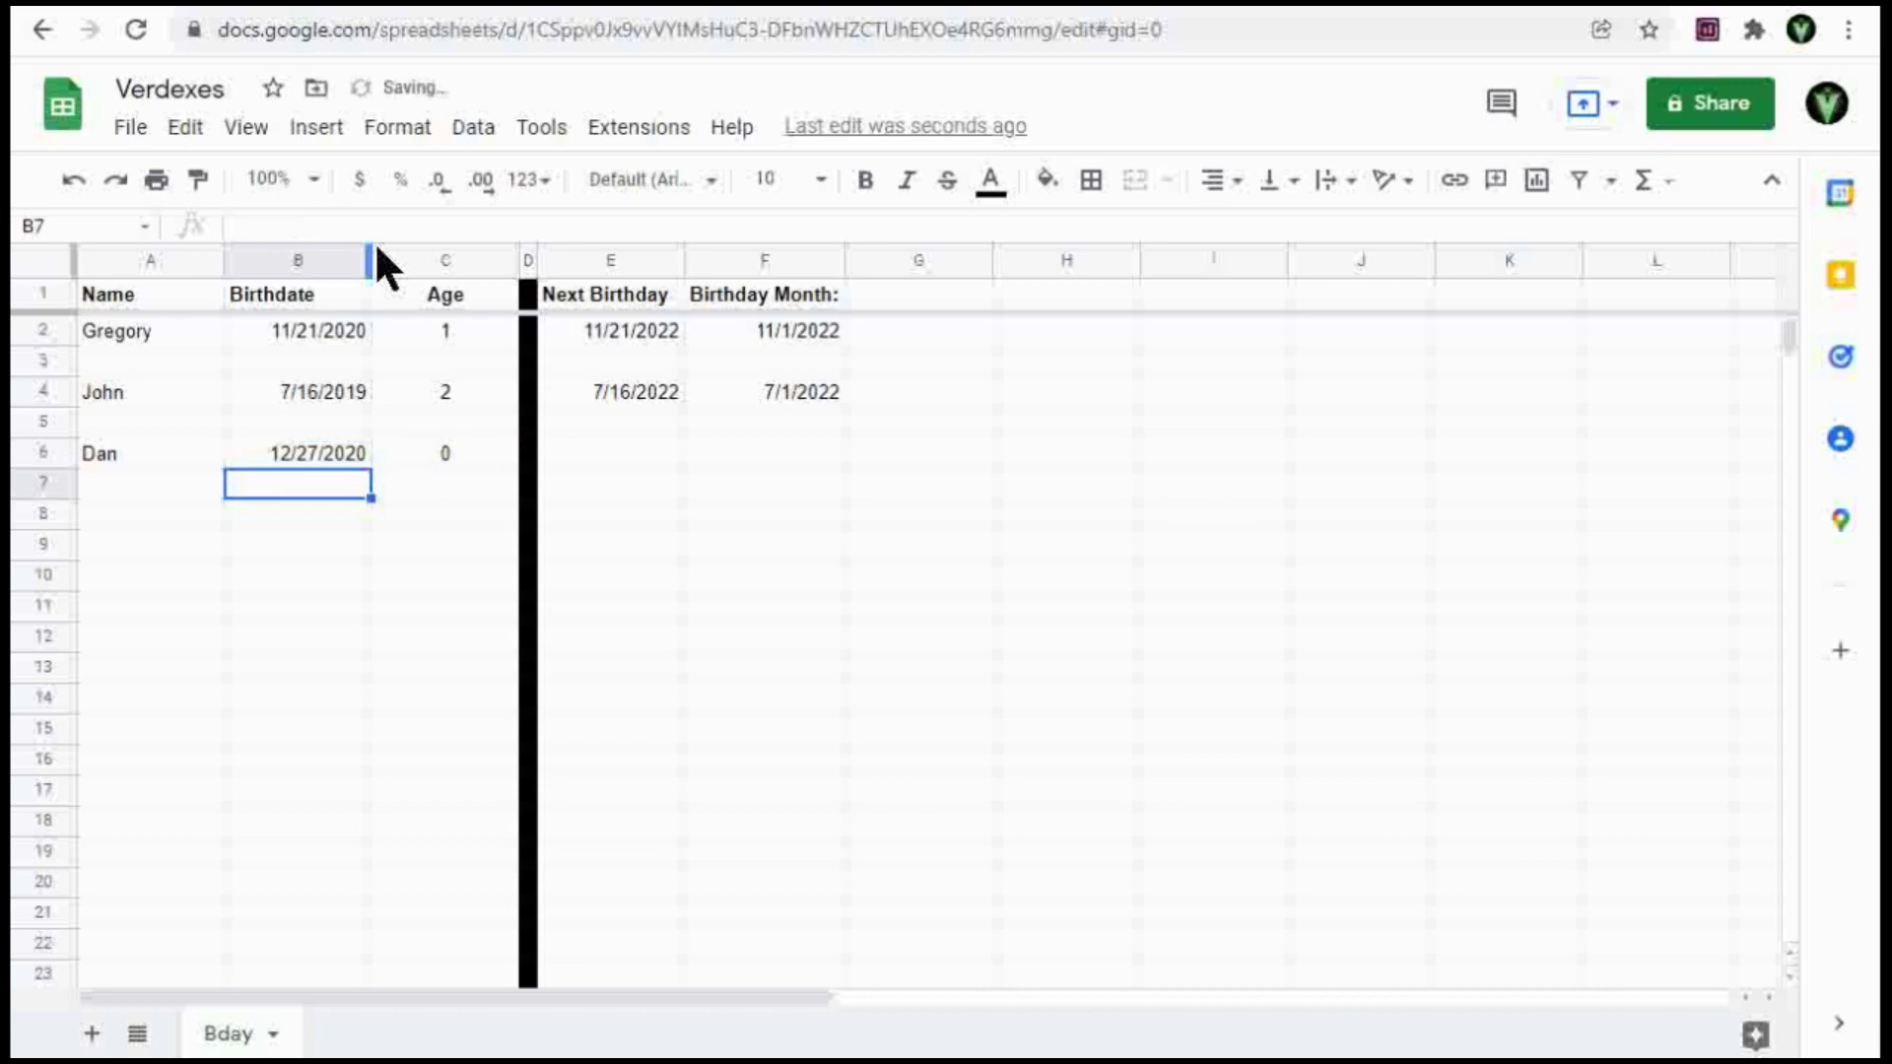
click(454, 458)
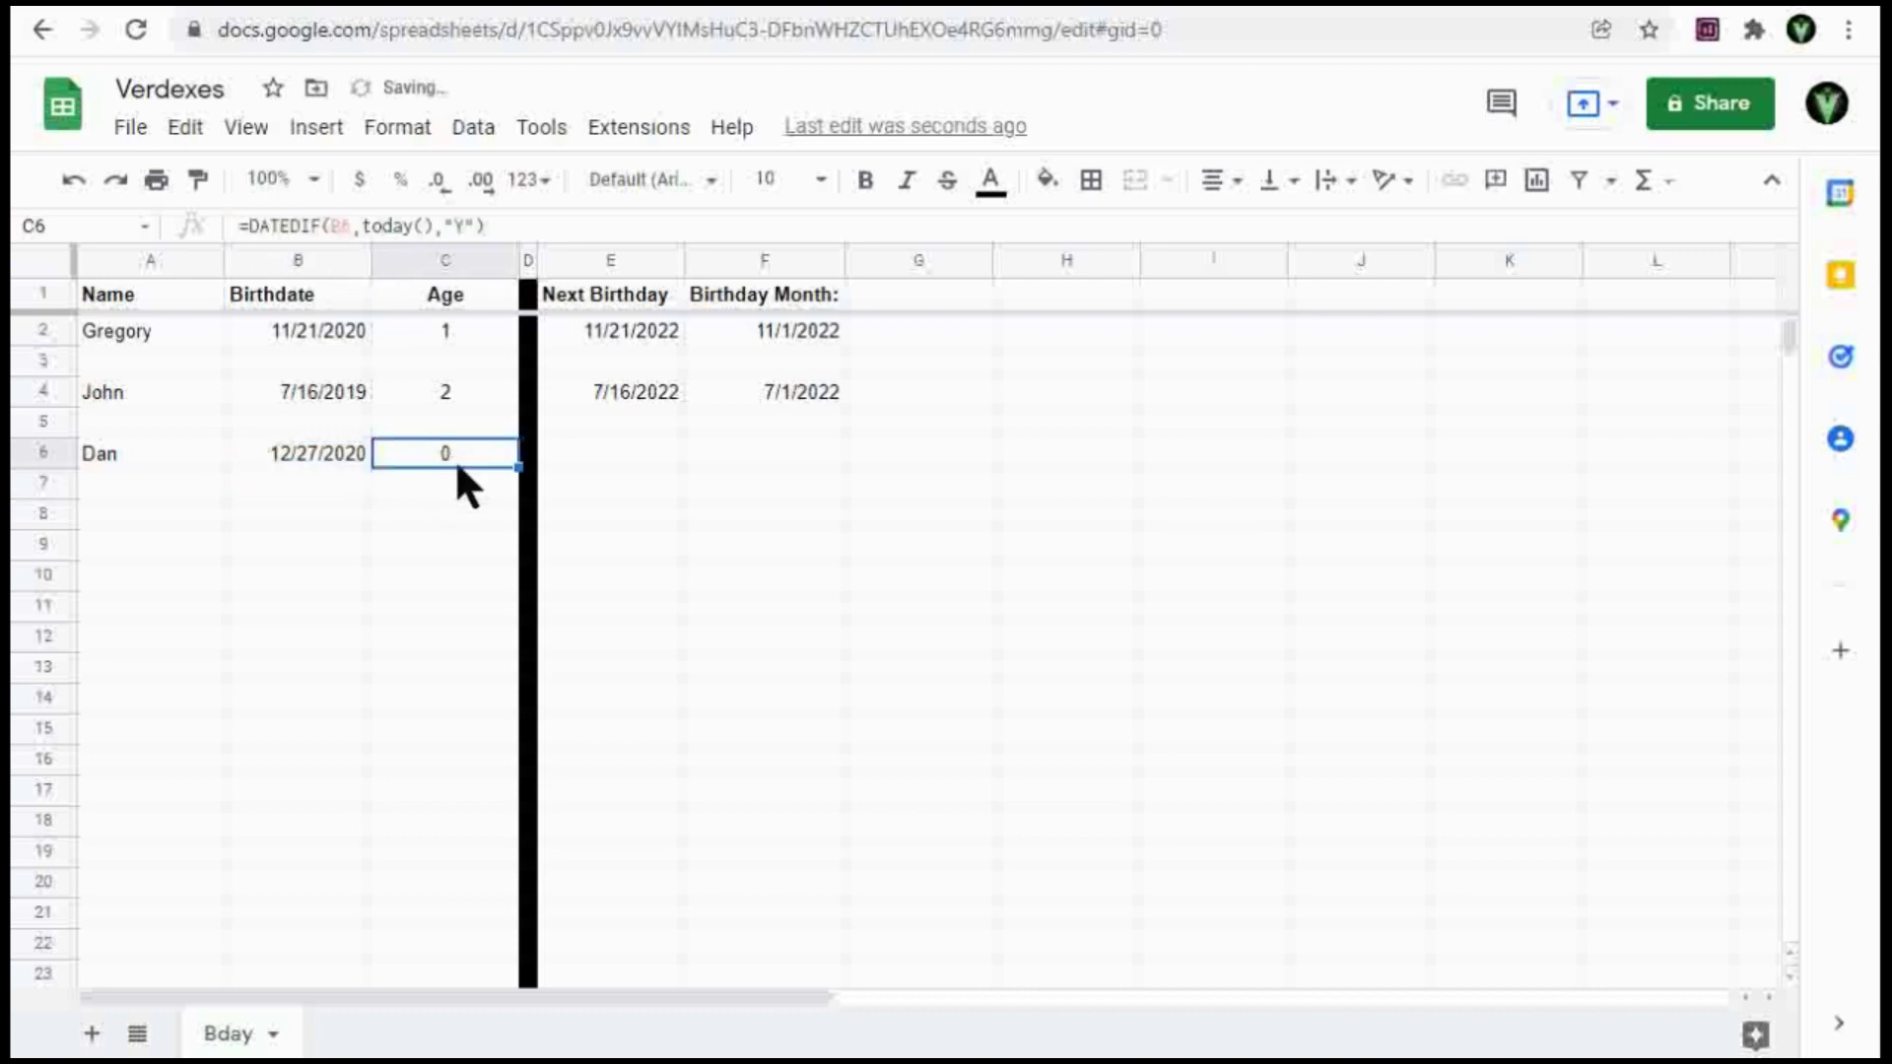
Copy the E4 next-birthday and F4 birthday-month formulas into E6 and F6.
click(617, 382)
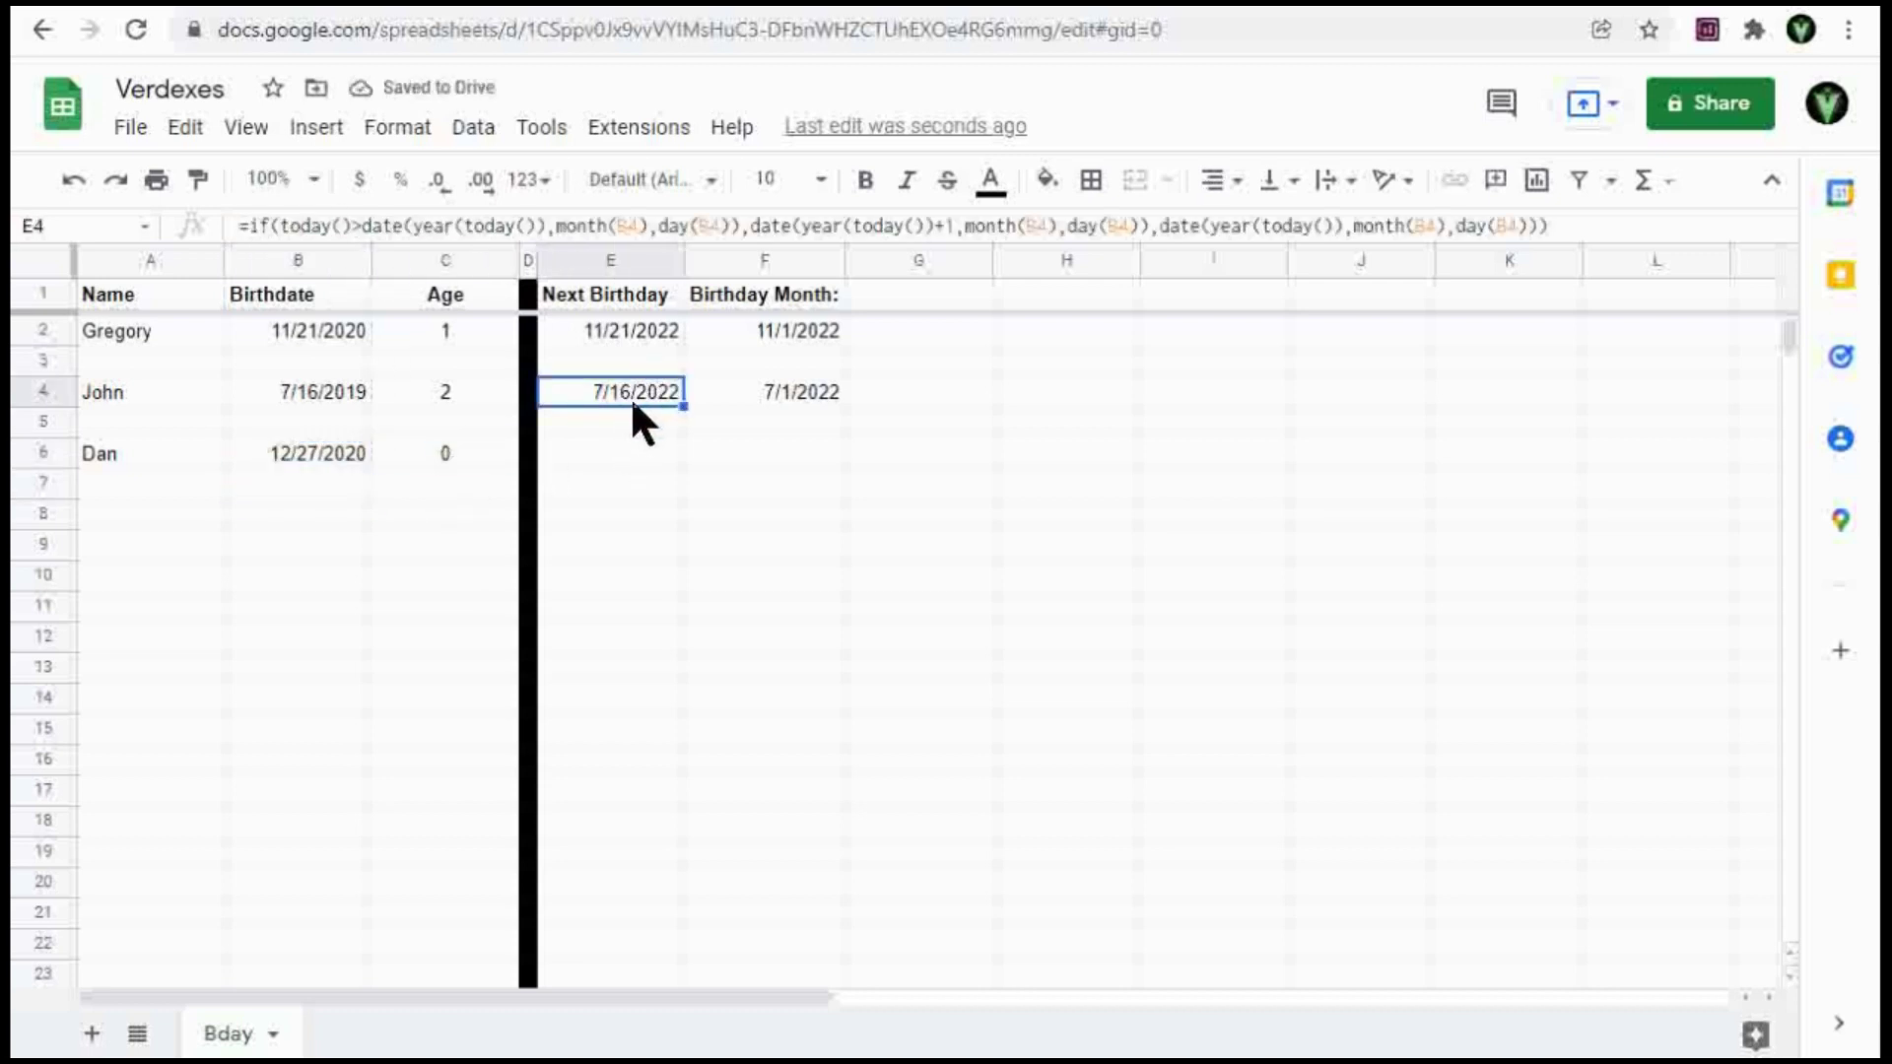
key(ctrl+c)
click(651, 460)
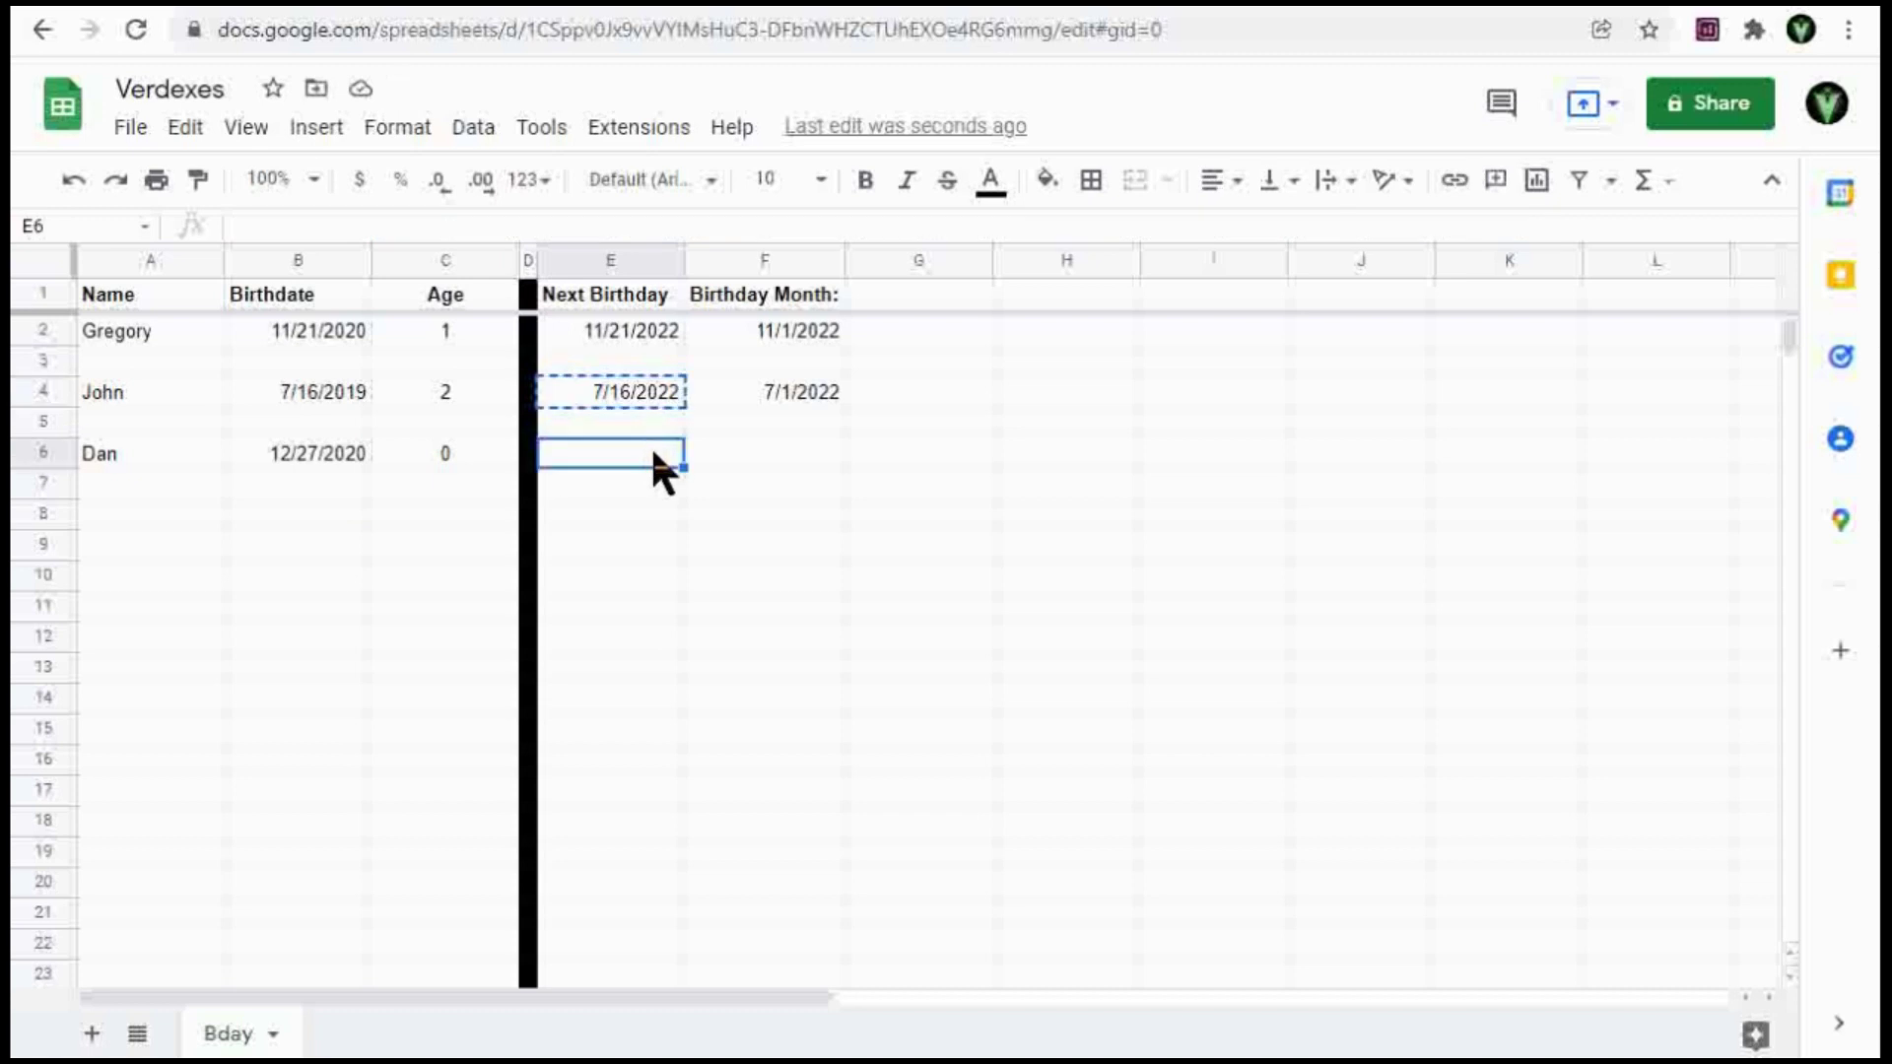
key(ctrl+v)
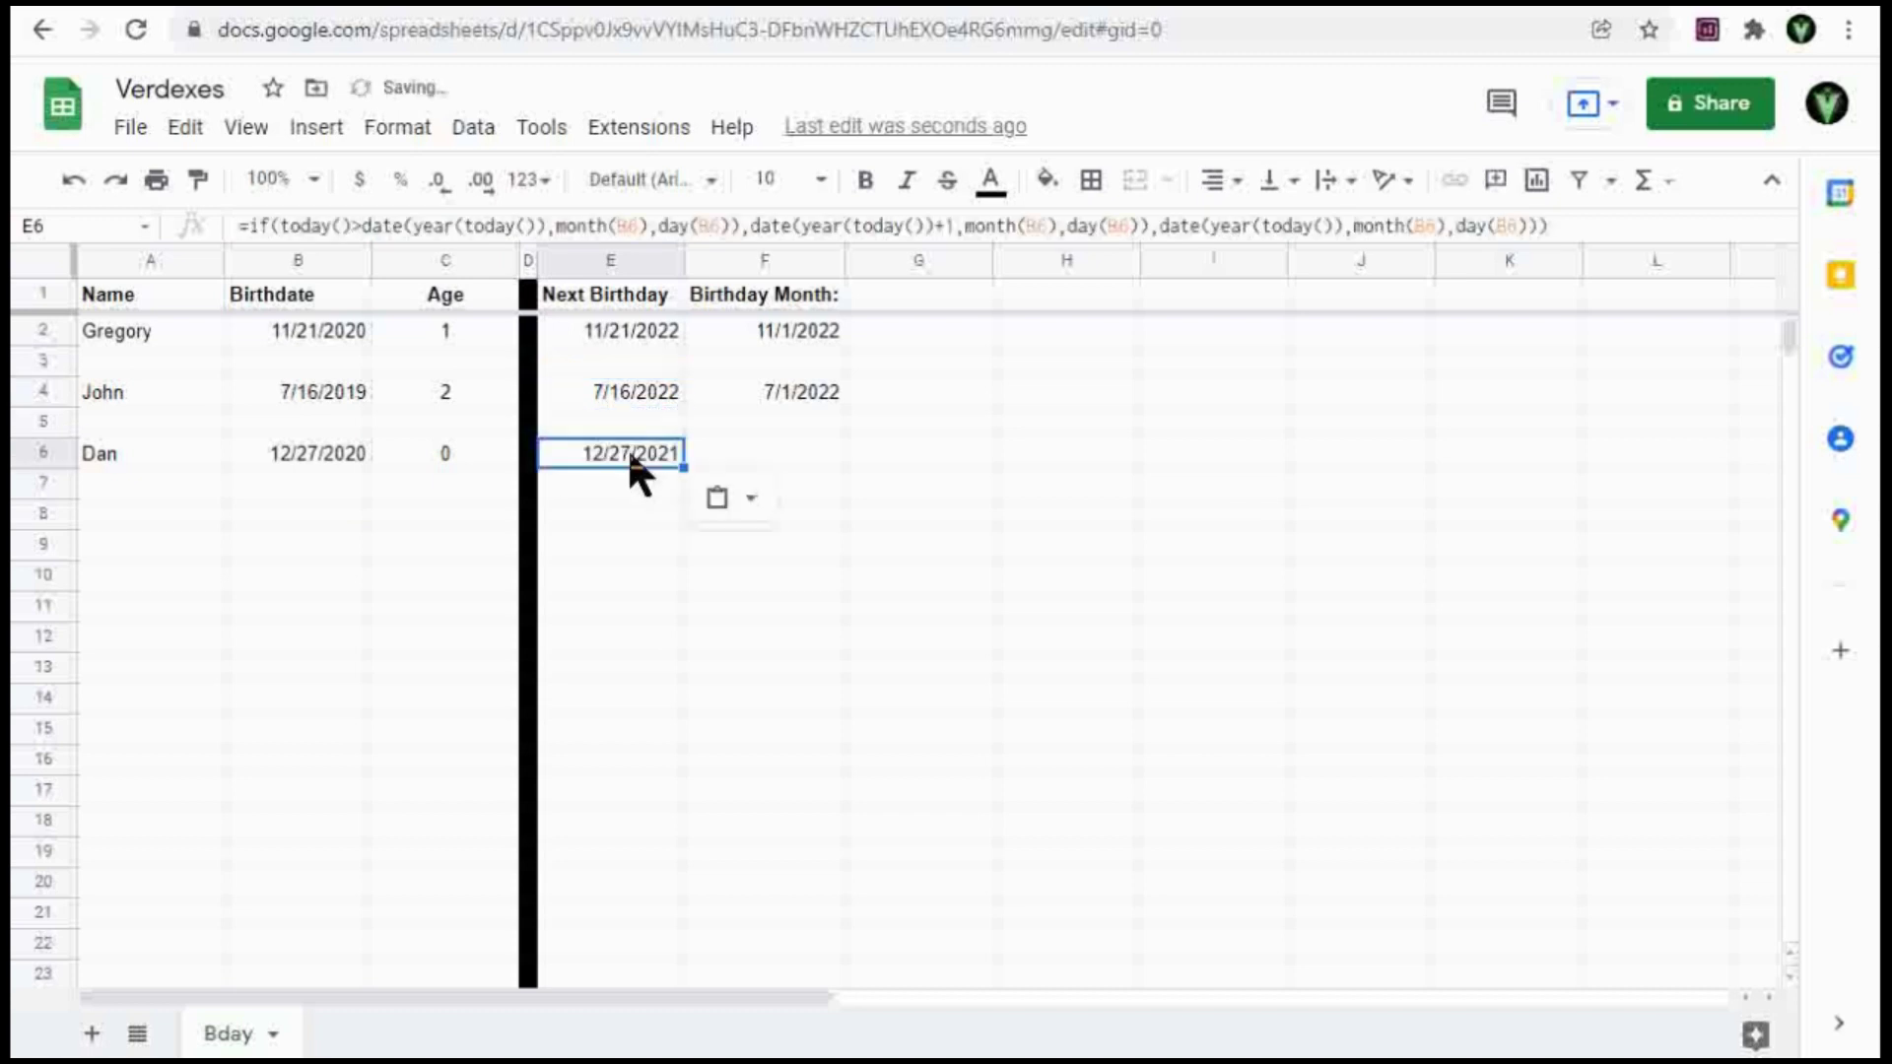
click(761, 387)
key(ctrl+c)
click(772, 453)
key(ctrl+v)
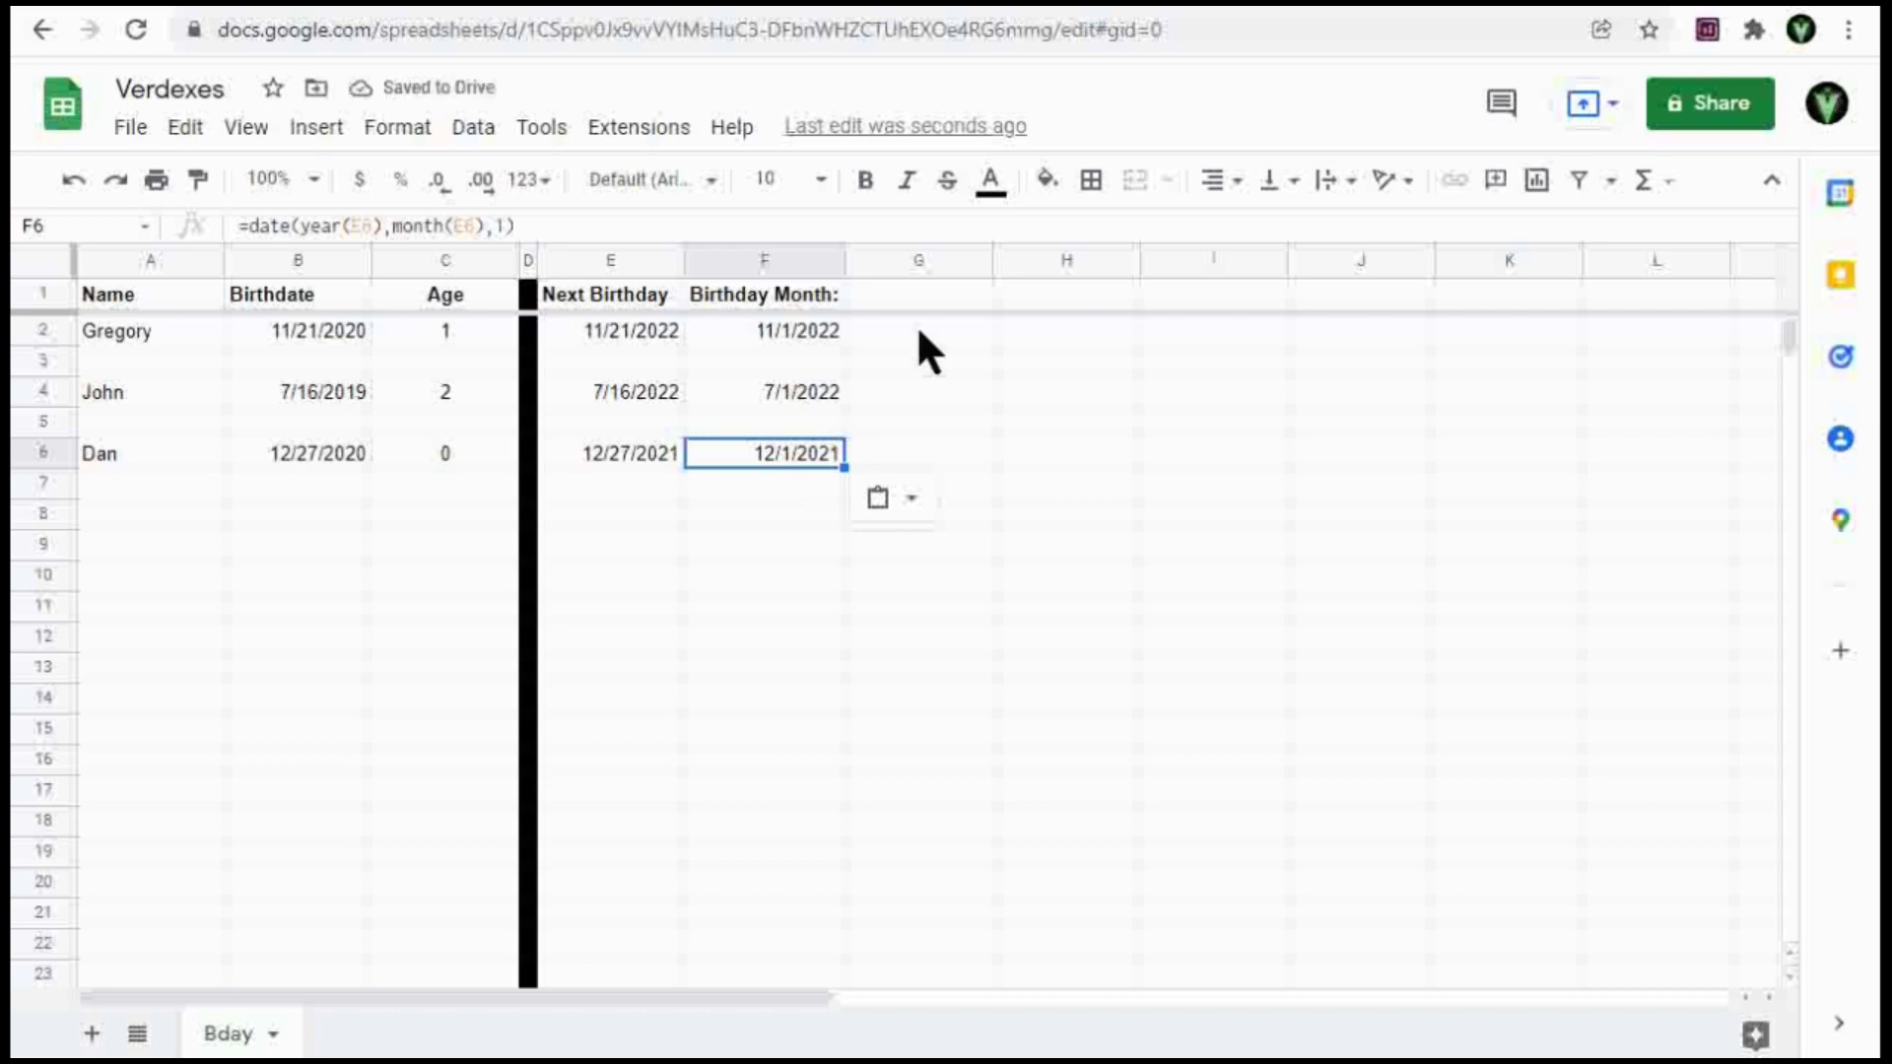
Label G1 'Current Month:'.
click(937, 293)
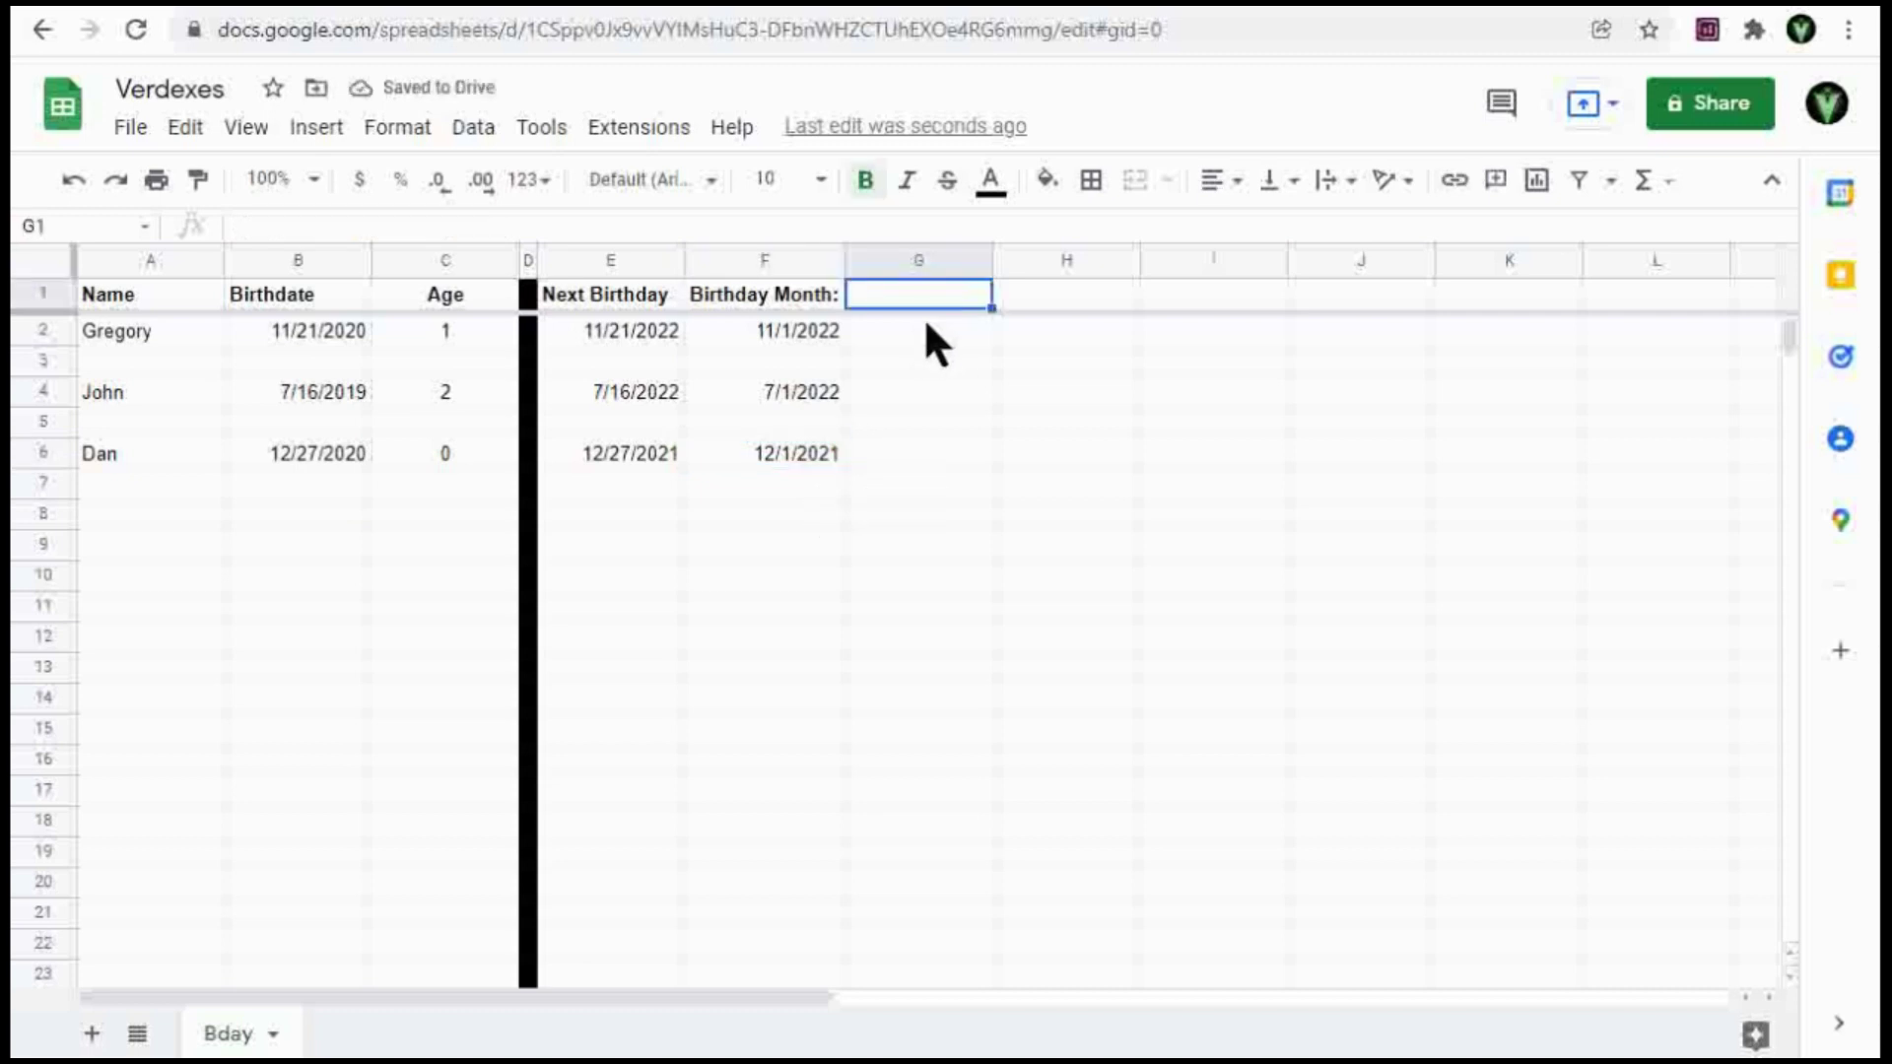
text(Current )
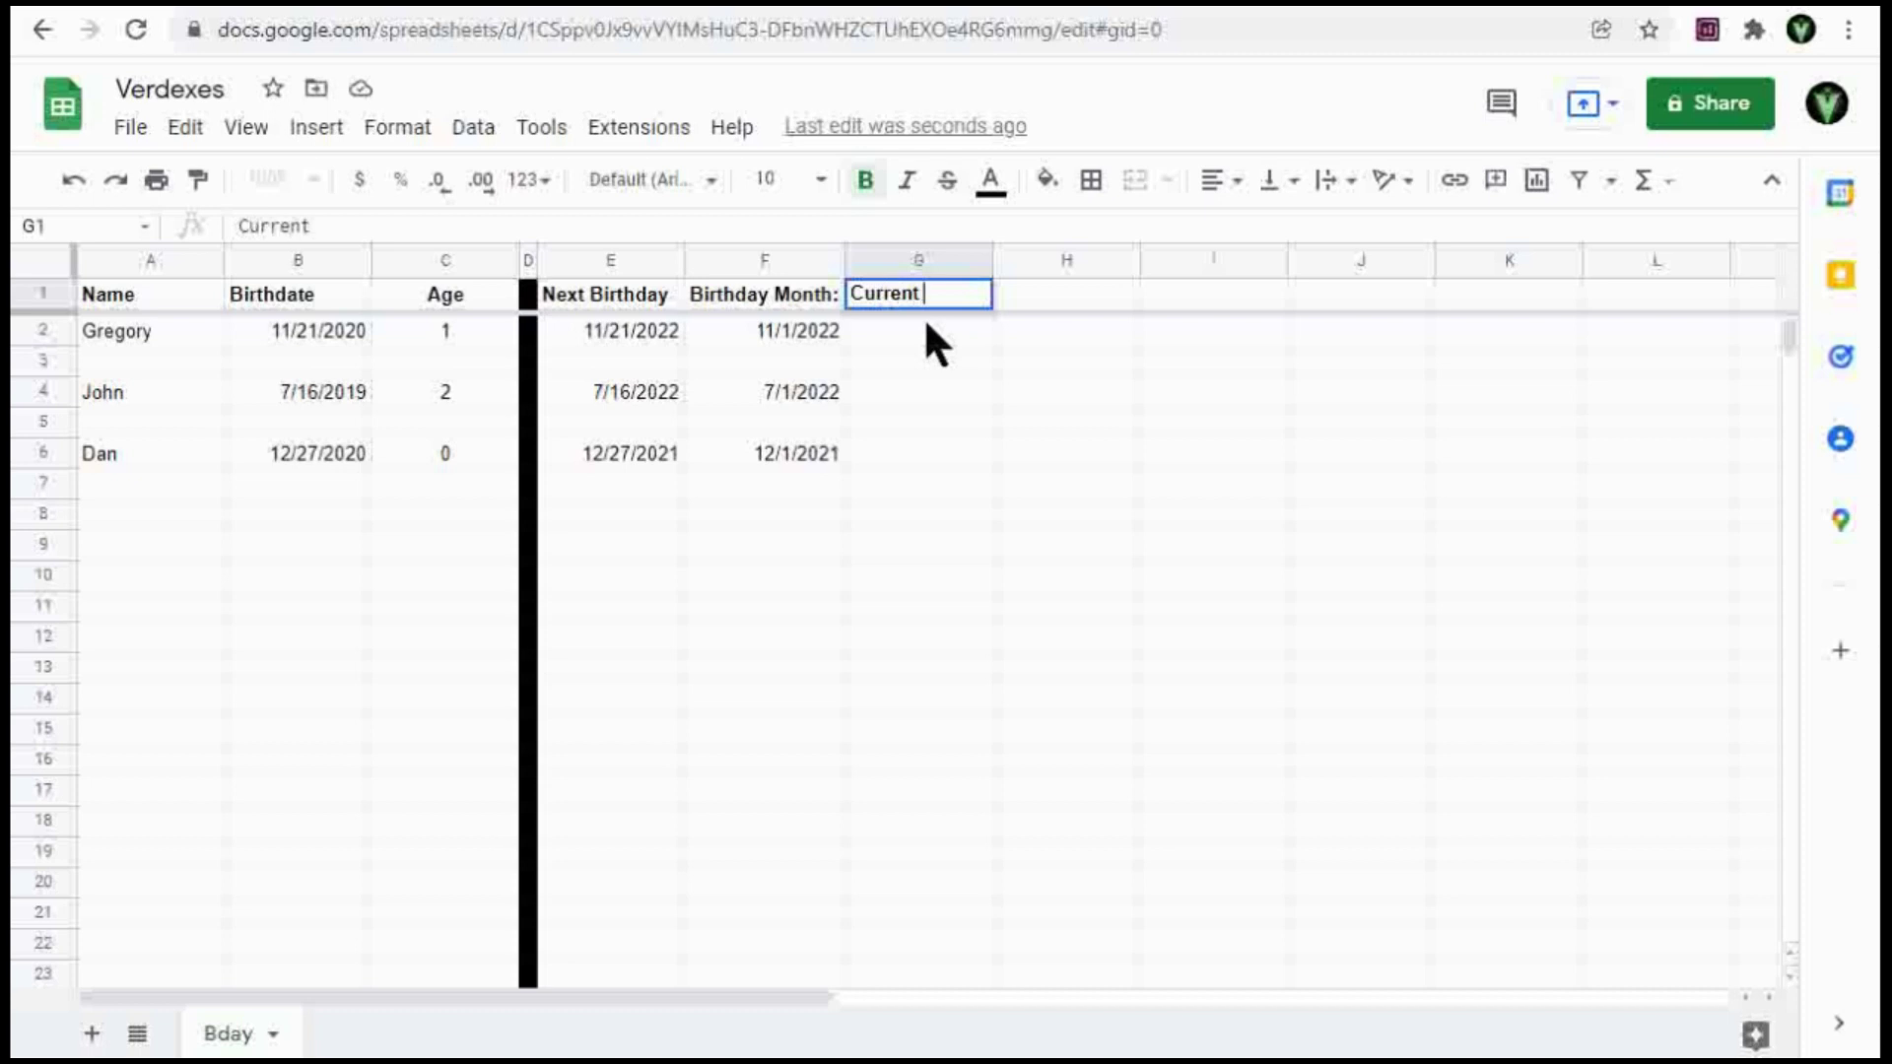
text(Month:)
key(Tab)
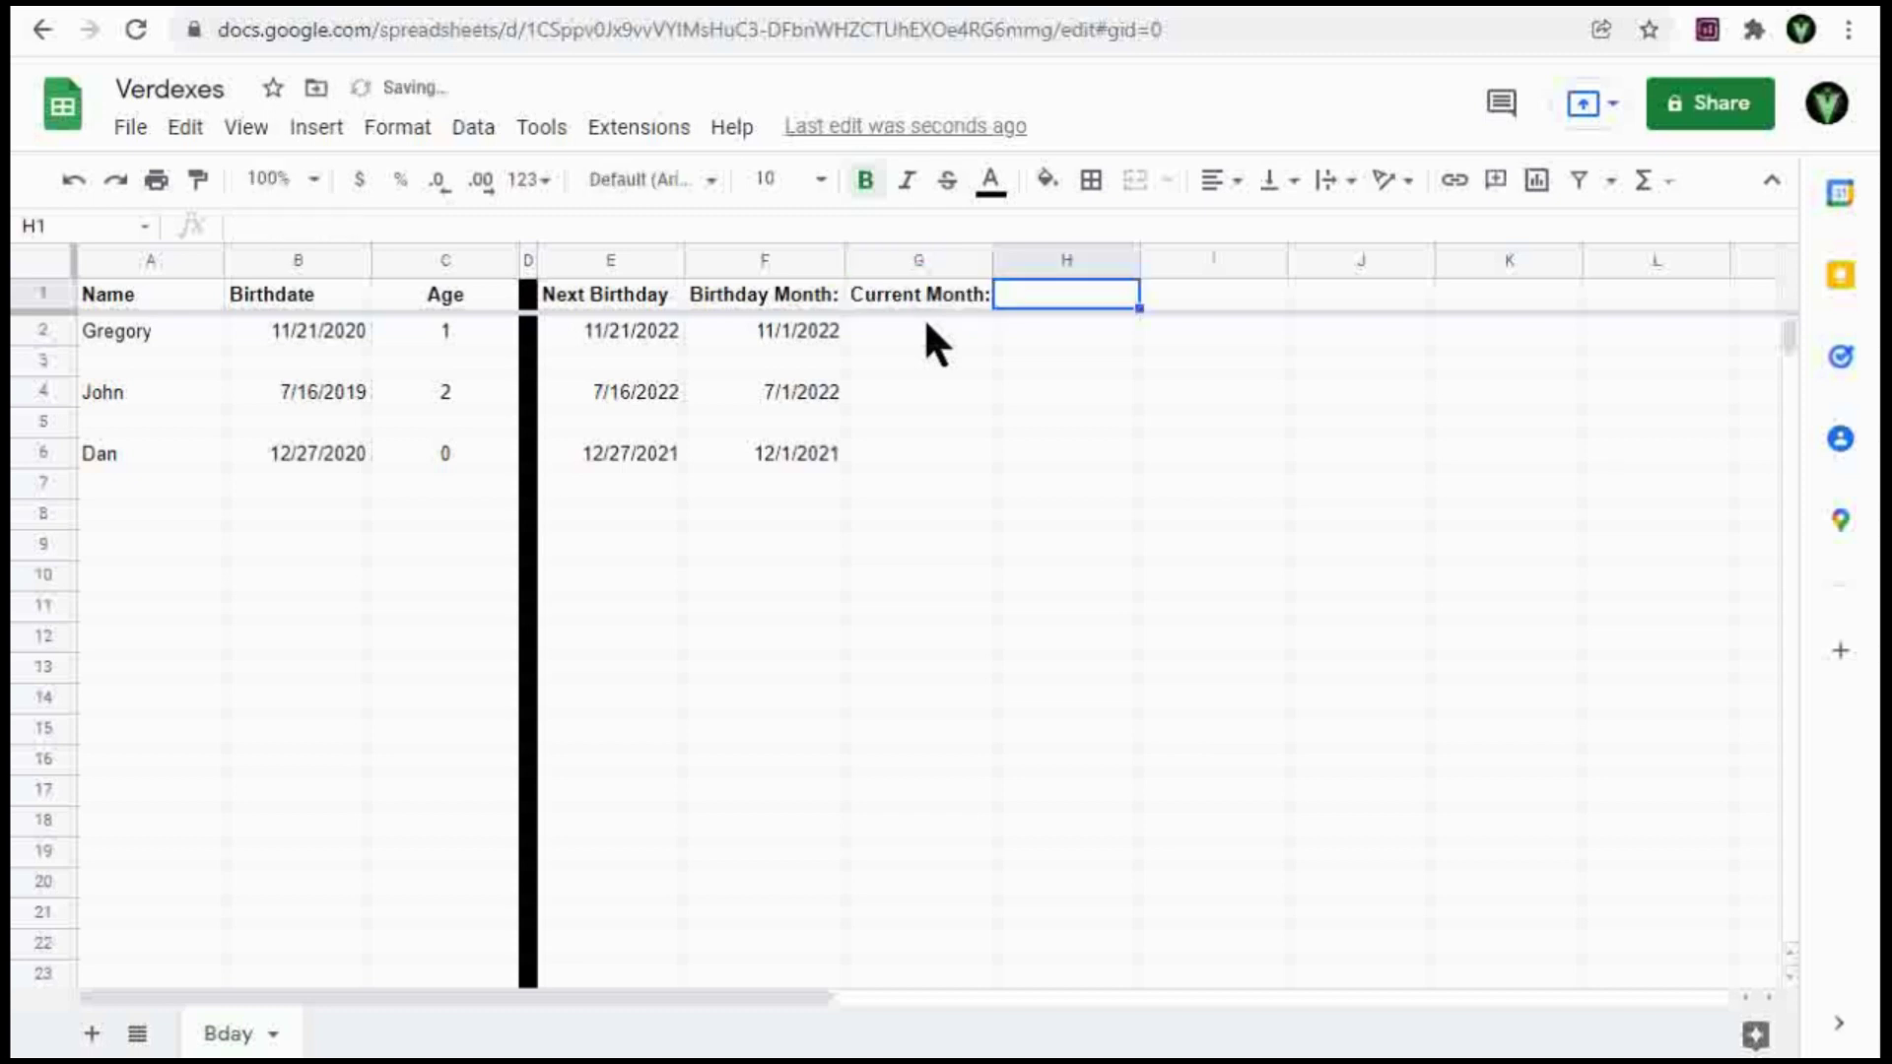
Enter =date(year(today()),month(today()),1) in H1.
text(=)
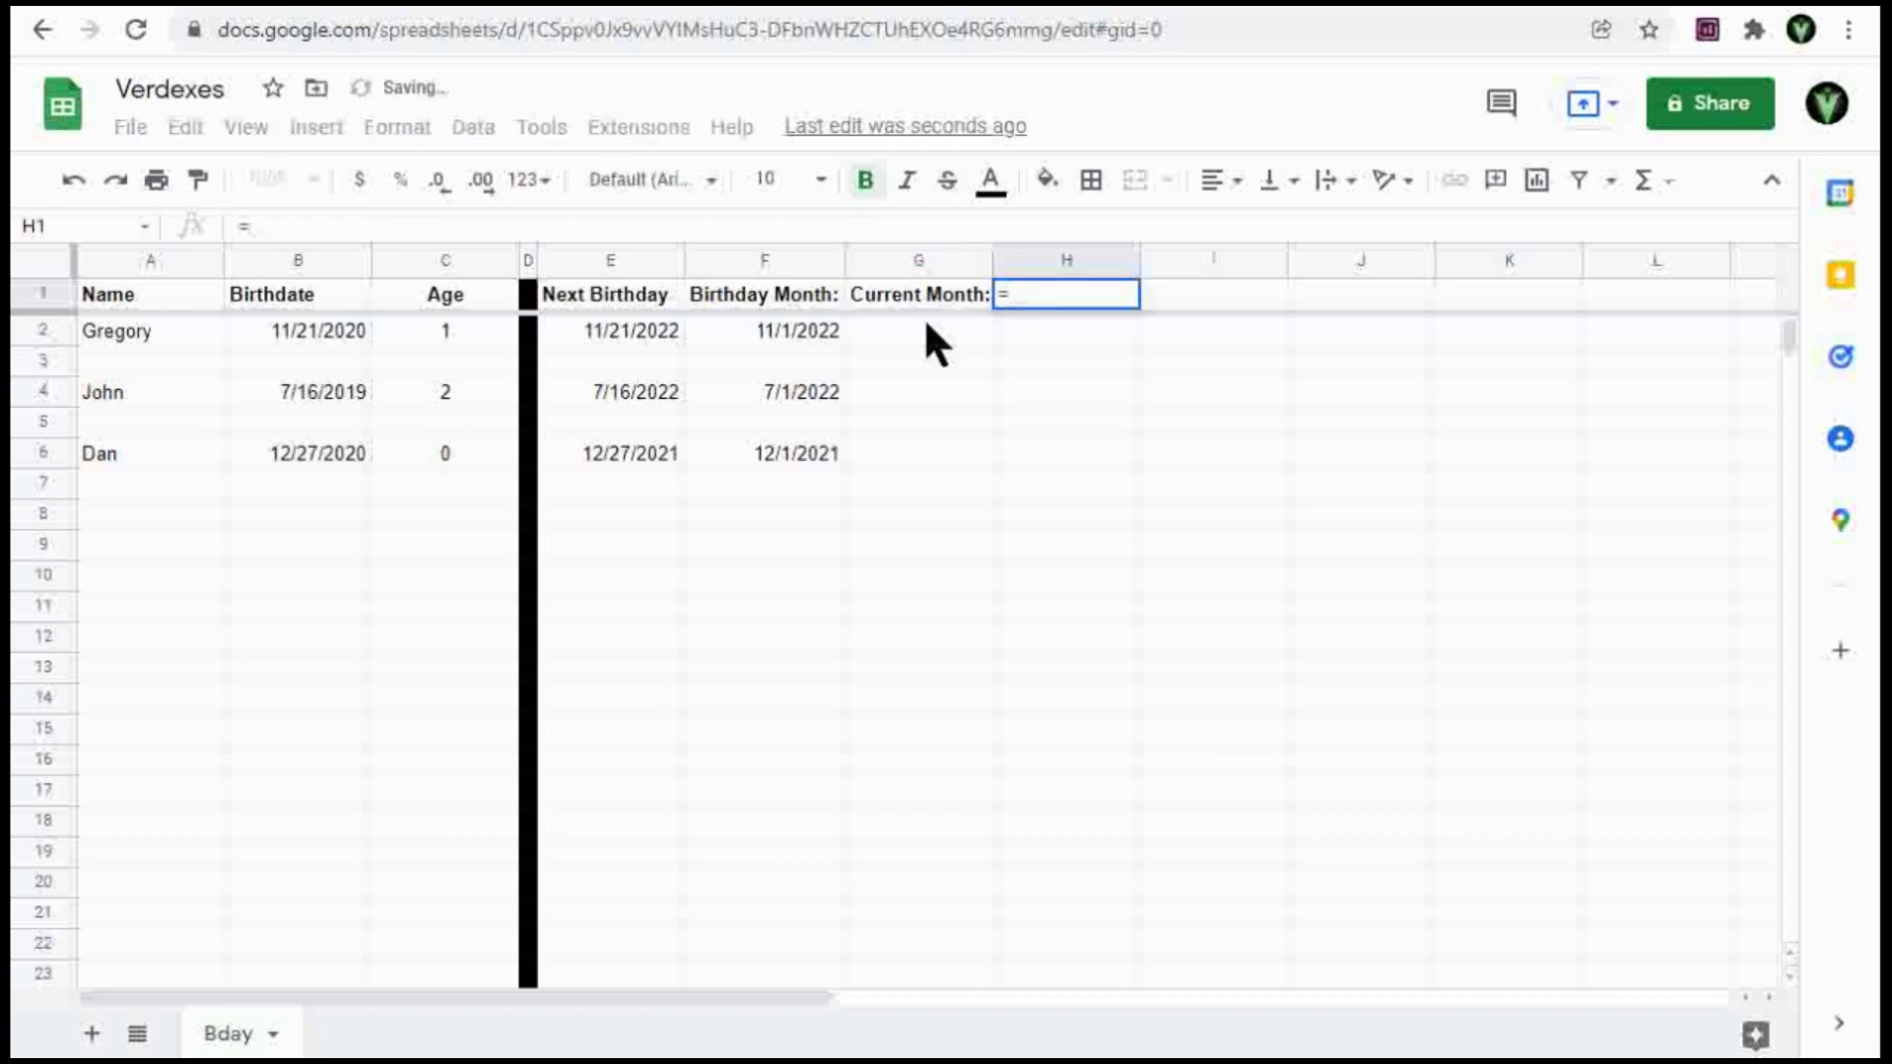
text(date()
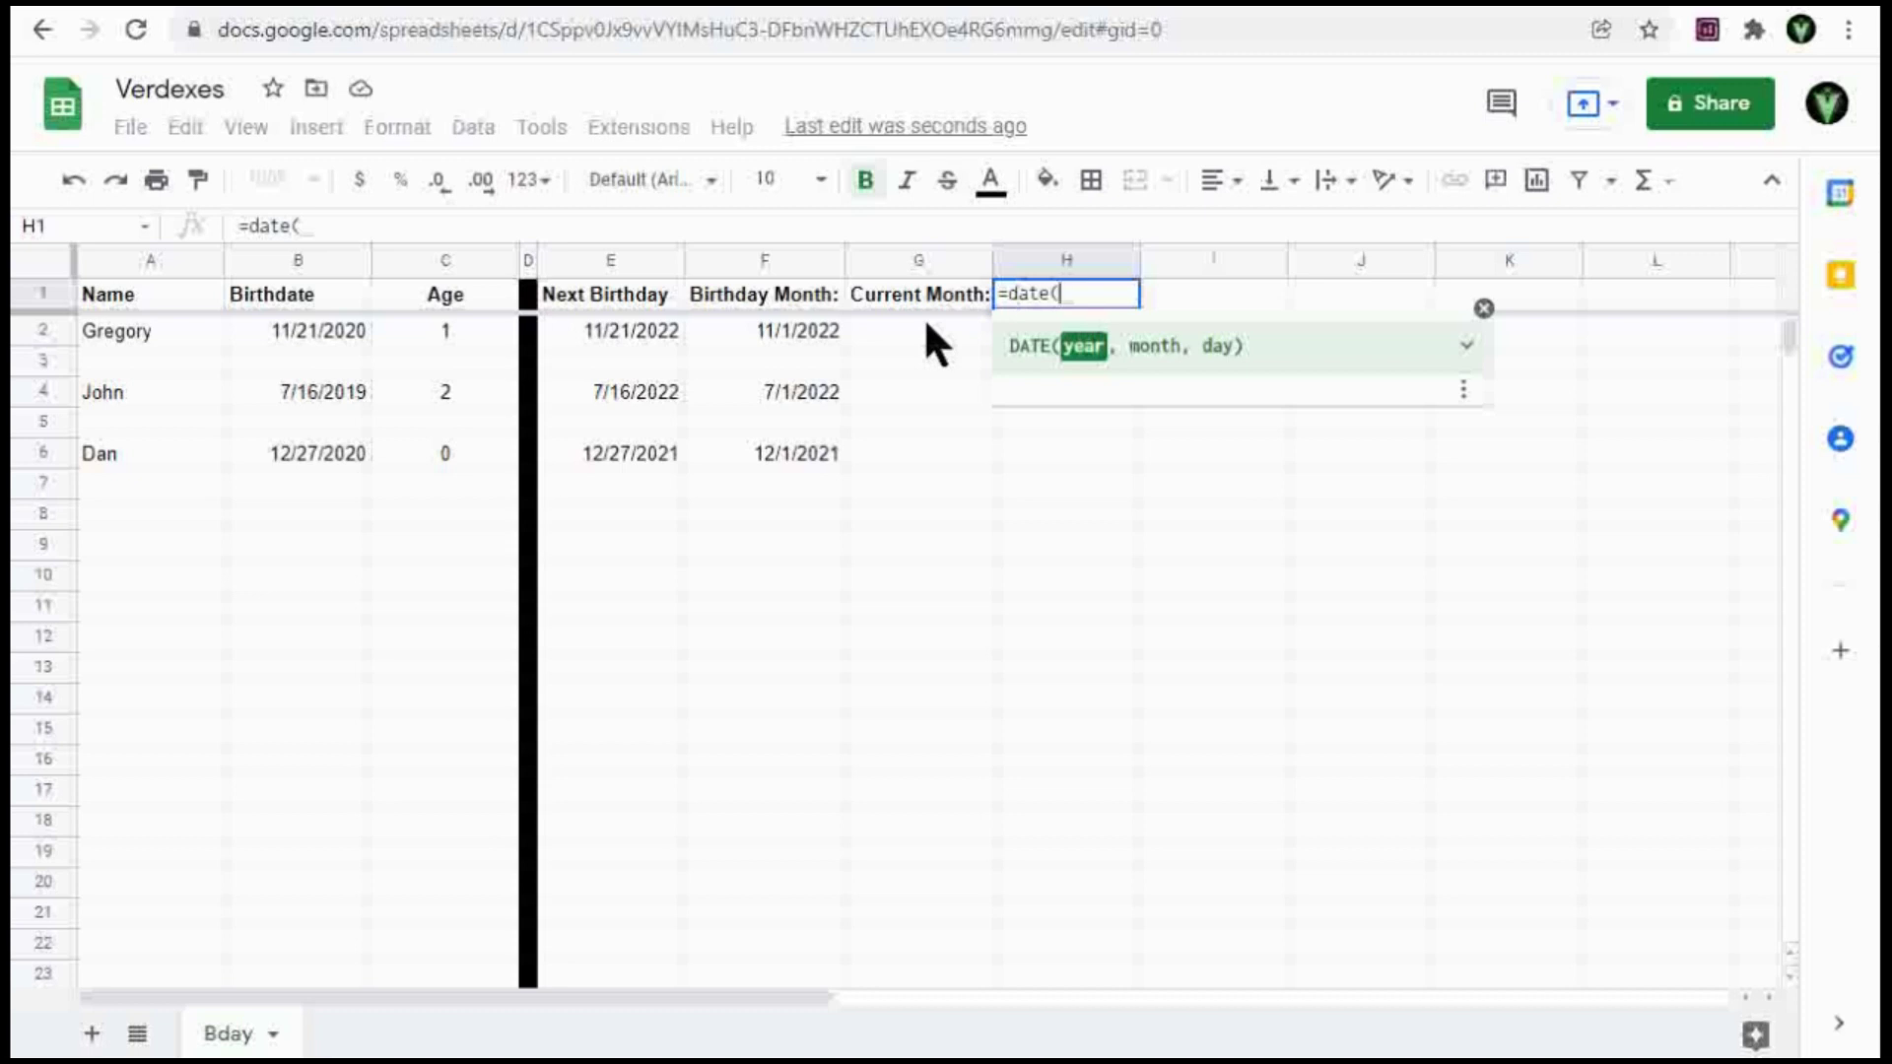
text(year(today))
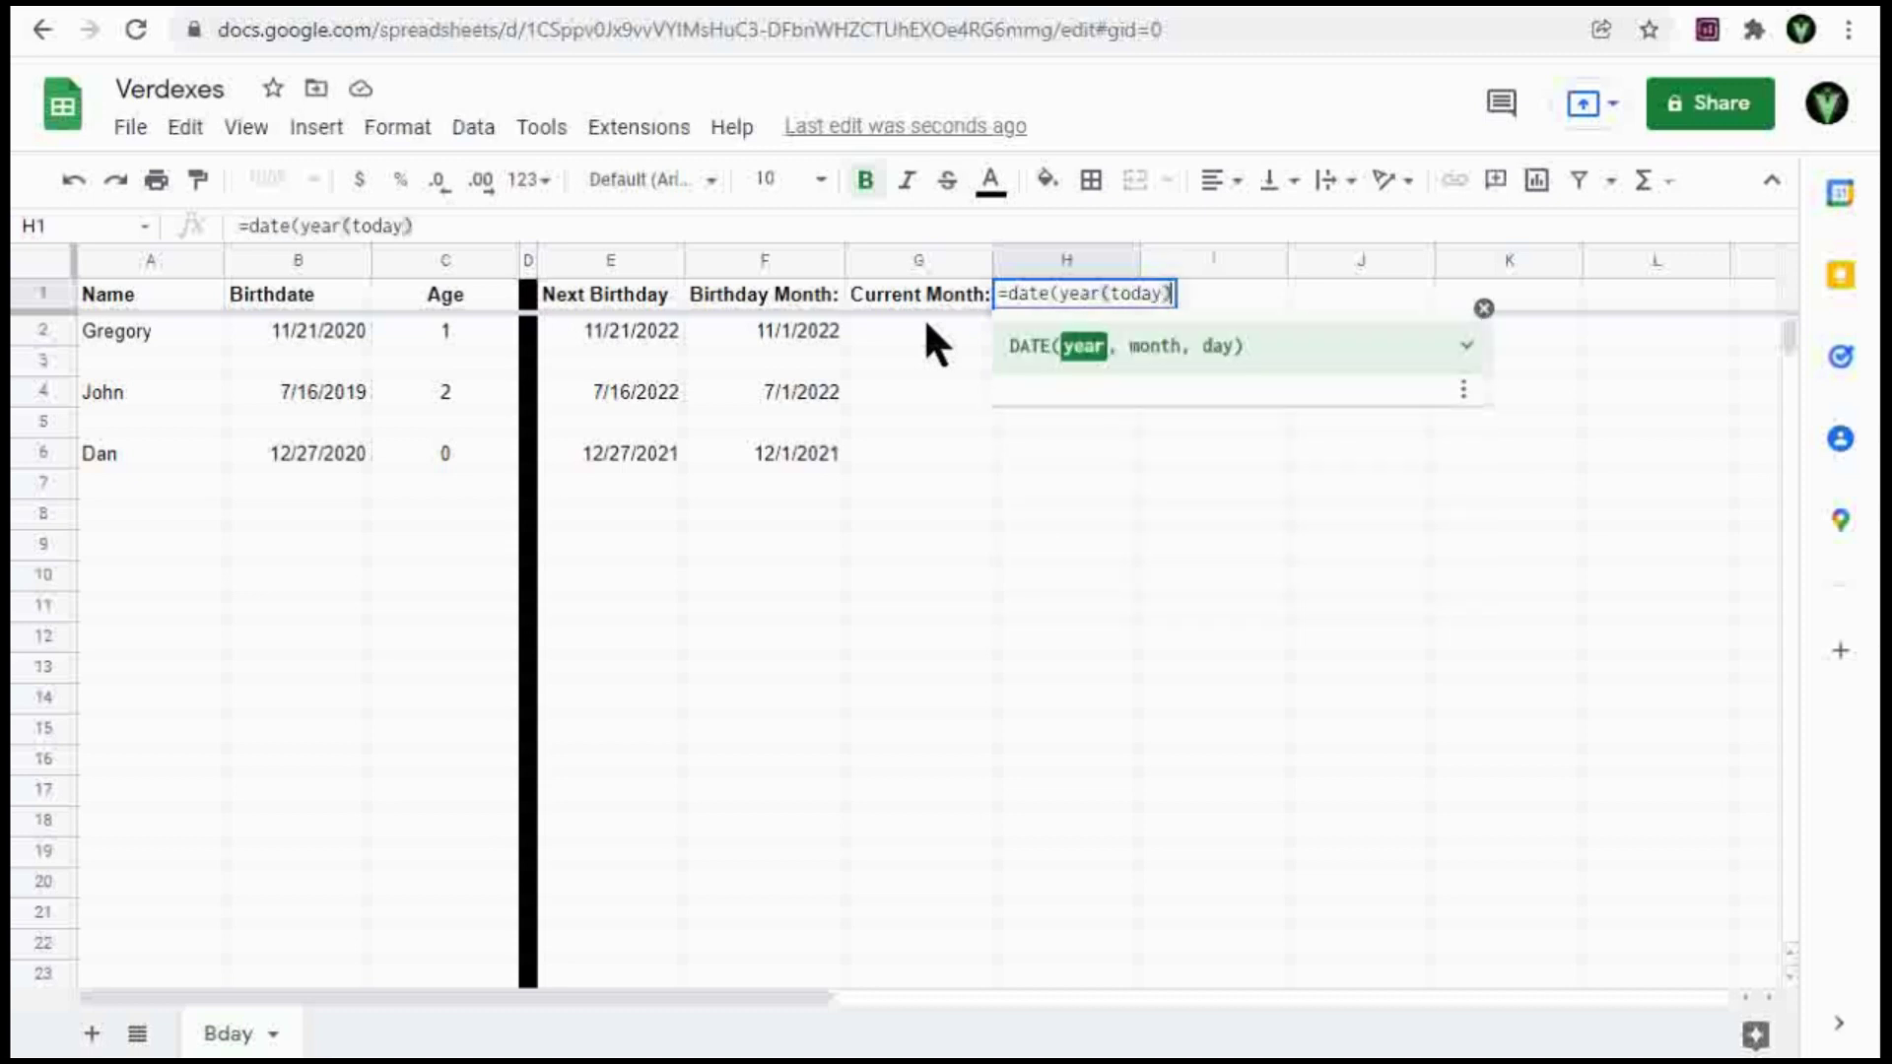
text())
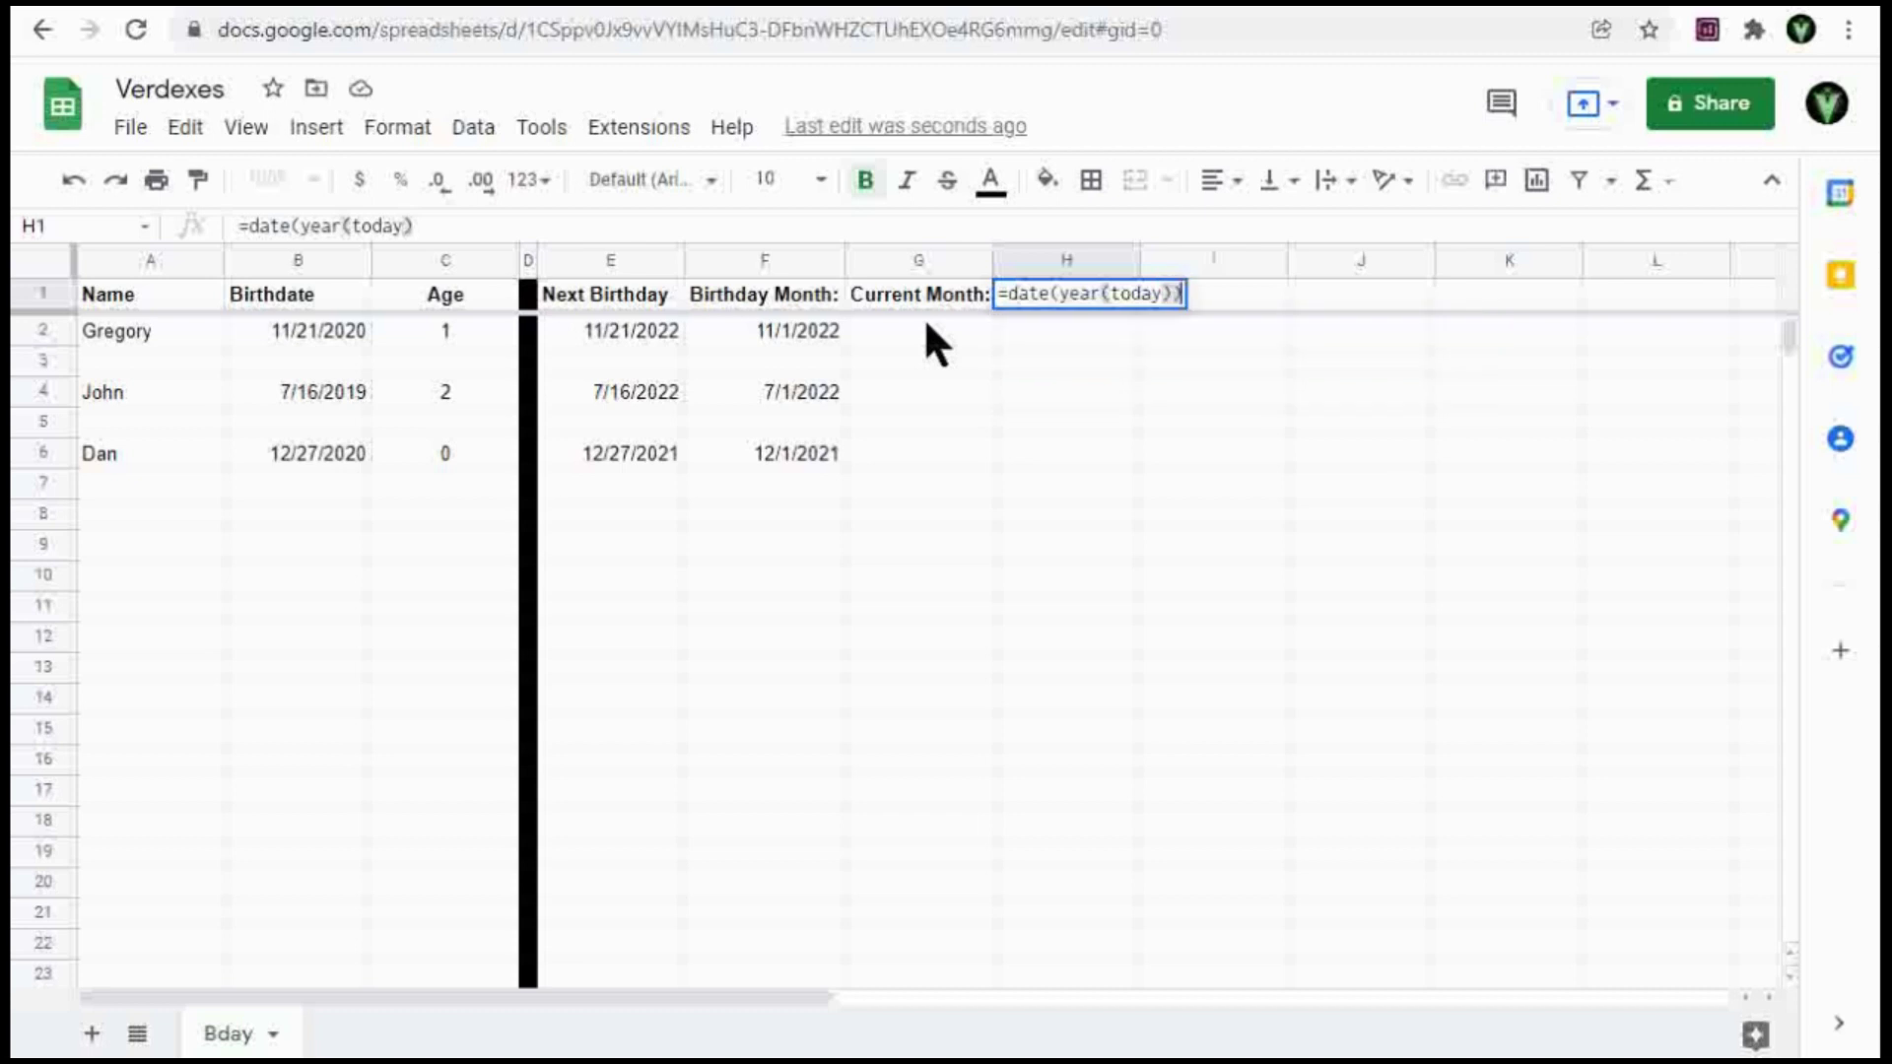
key(BackSpace)
key(BackSpace)
text(()))
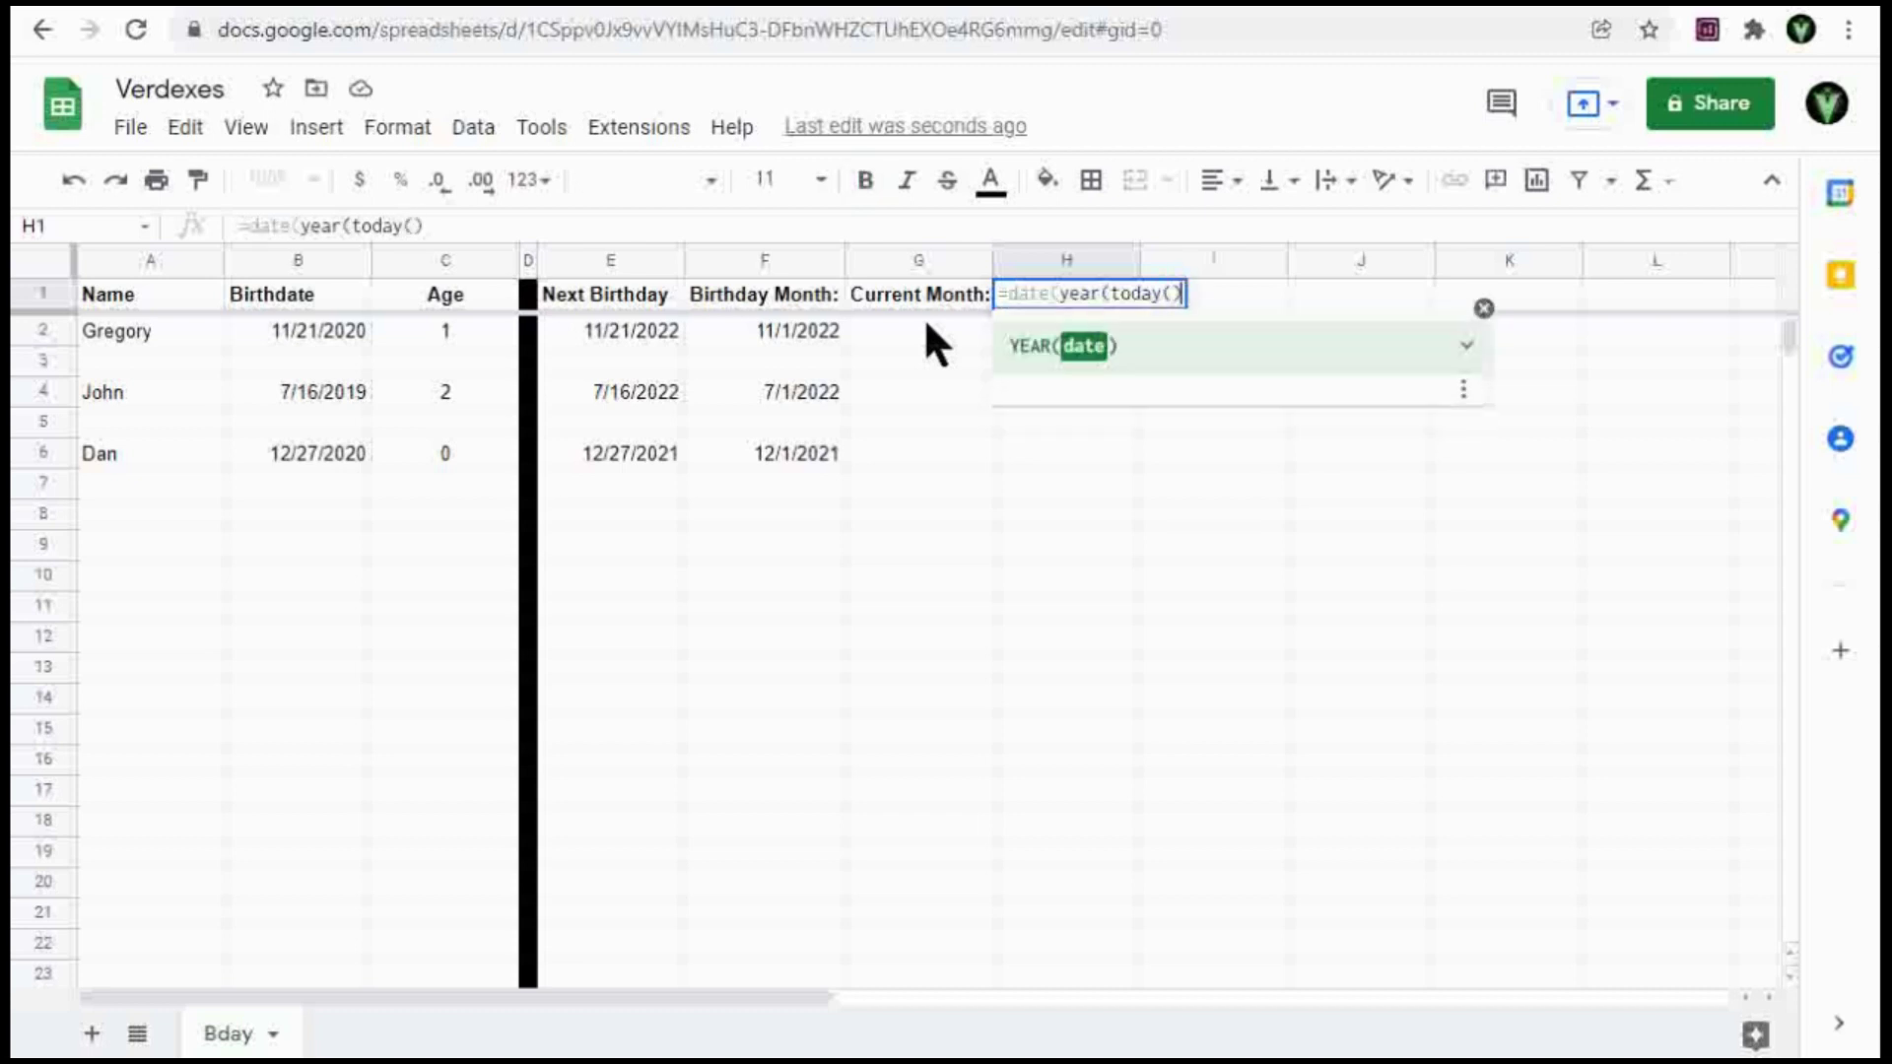
text(,mont)
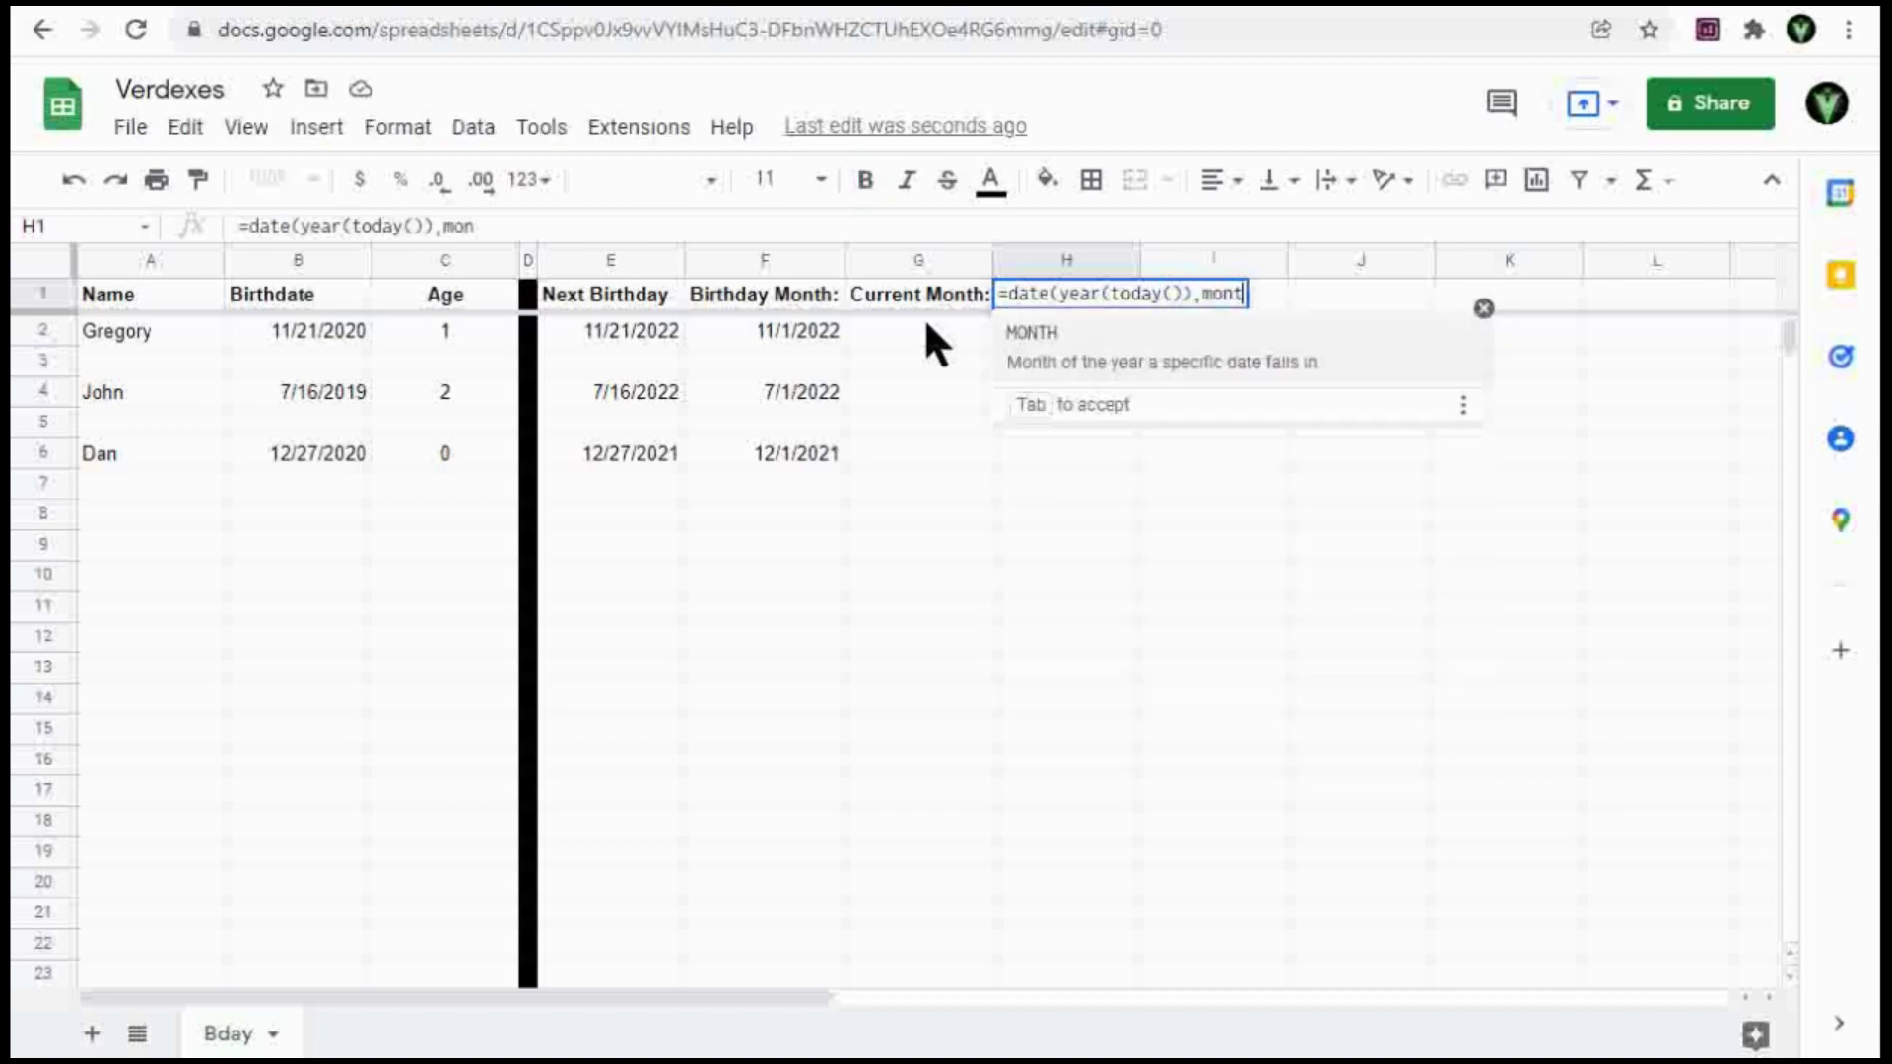
text(h(today)
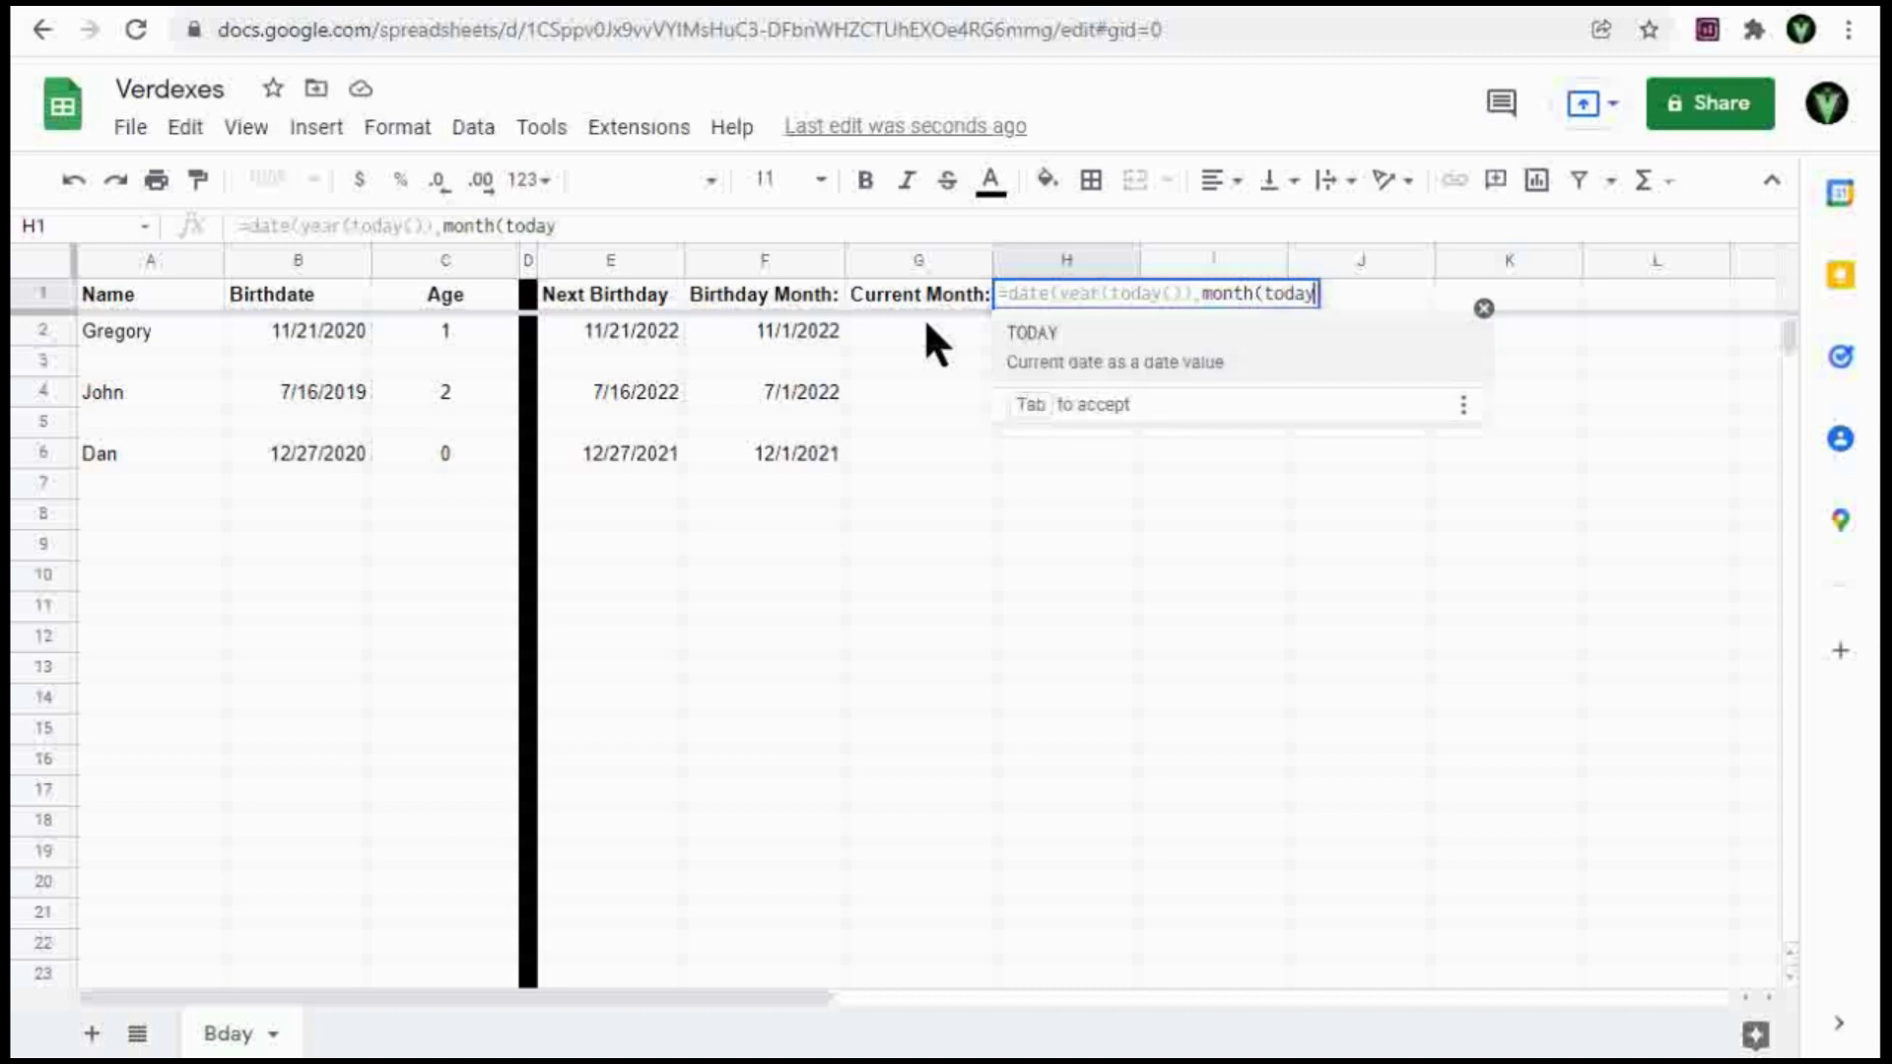
text(()),)
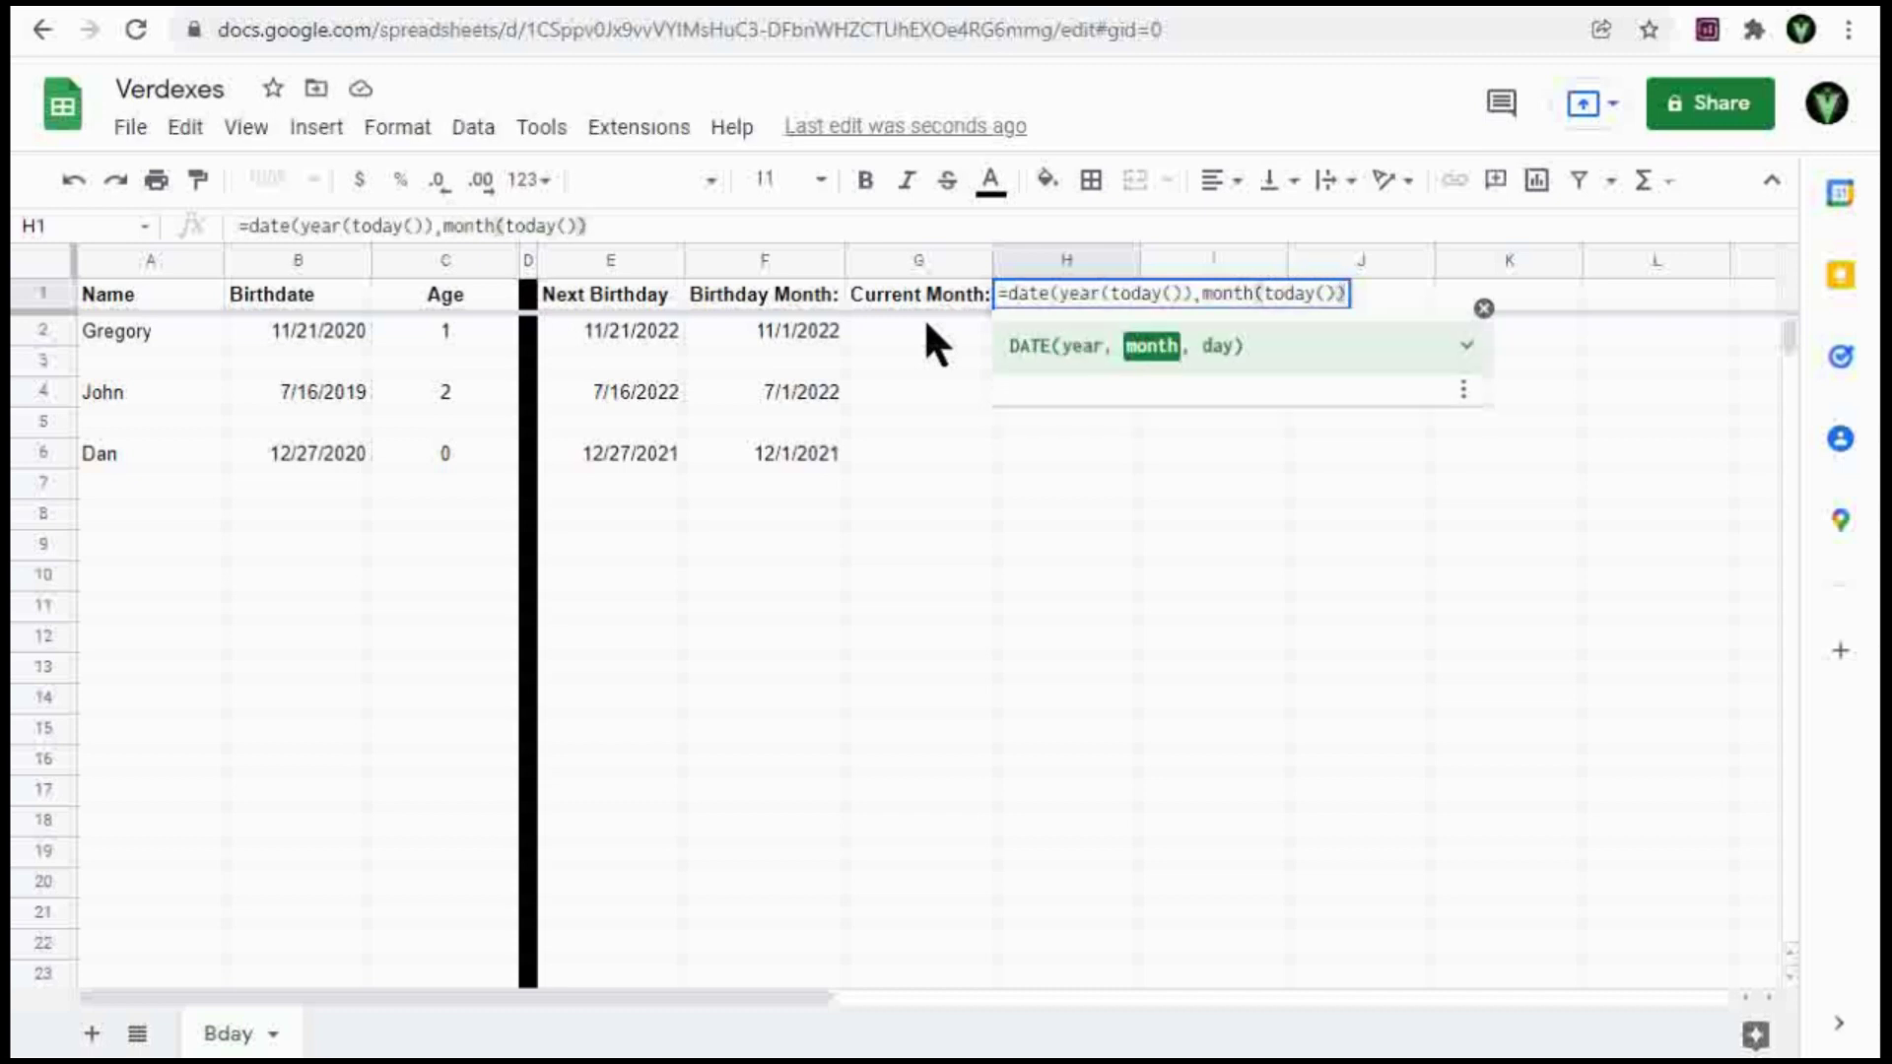
text(1))
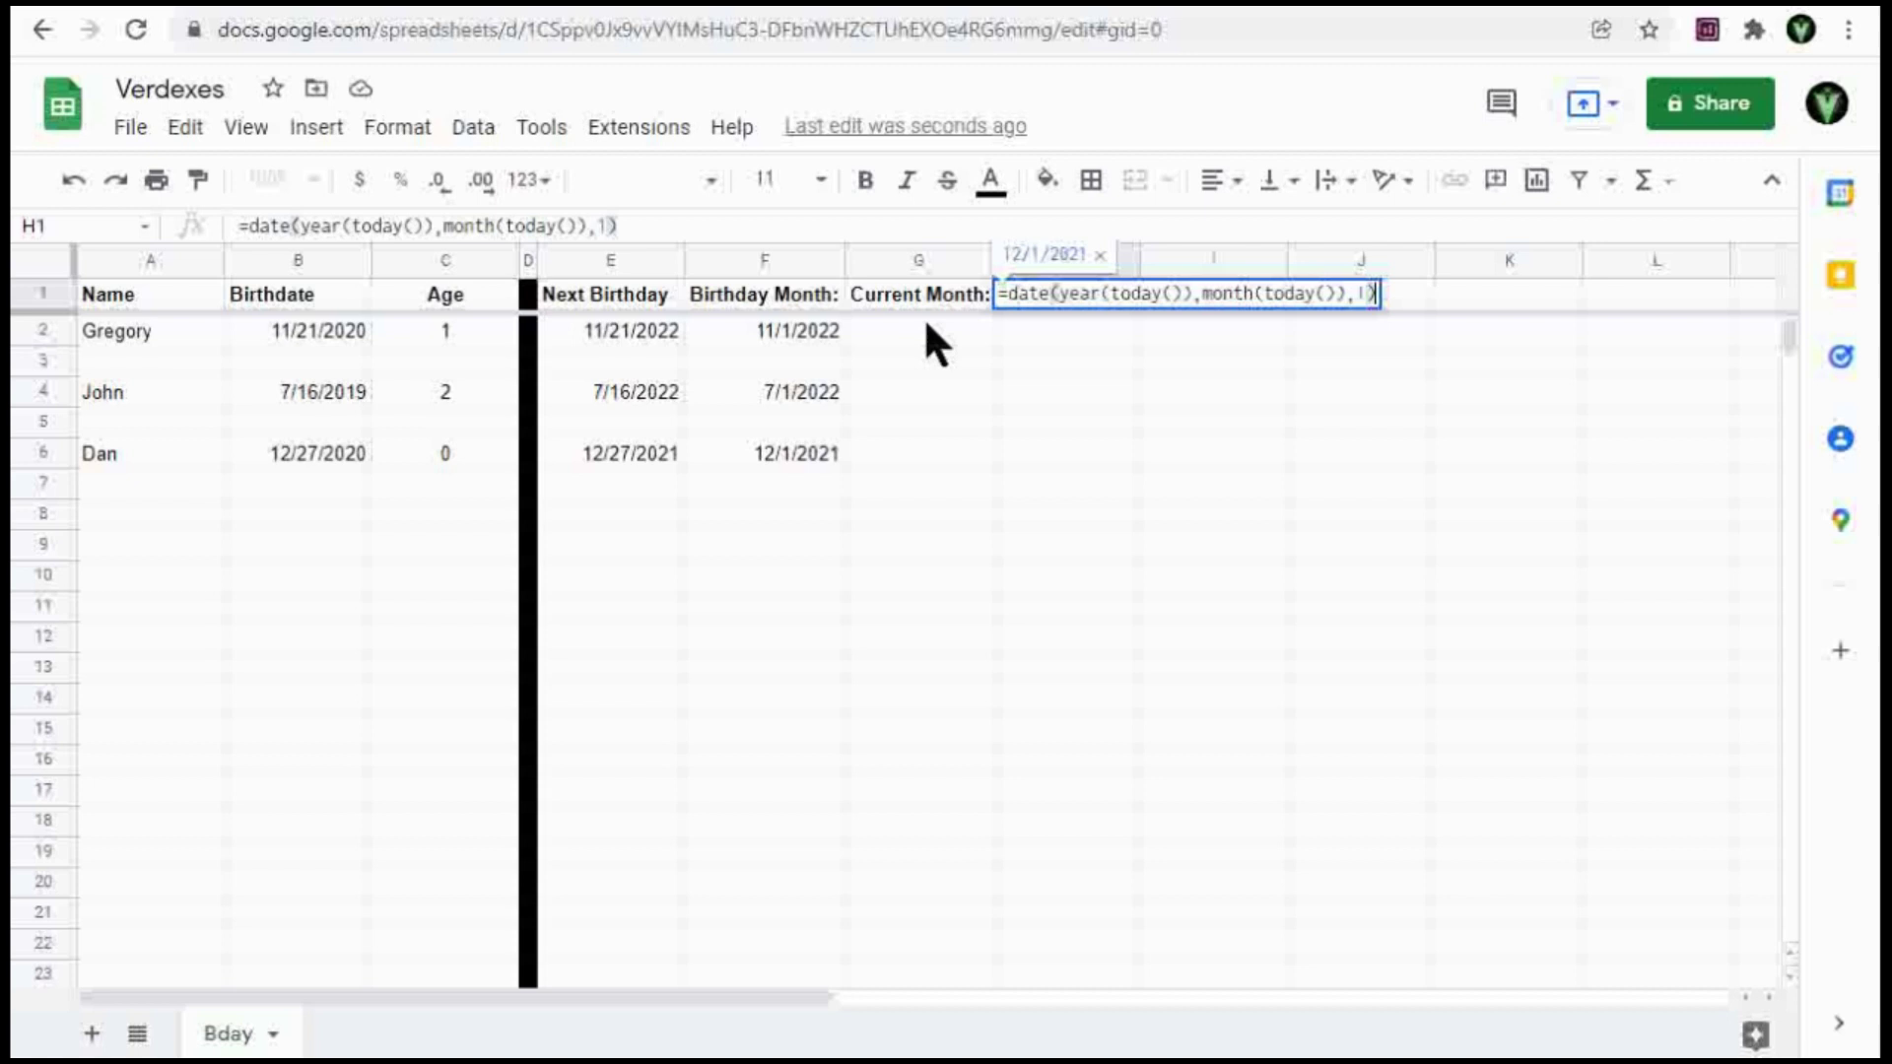
click(926, 327)
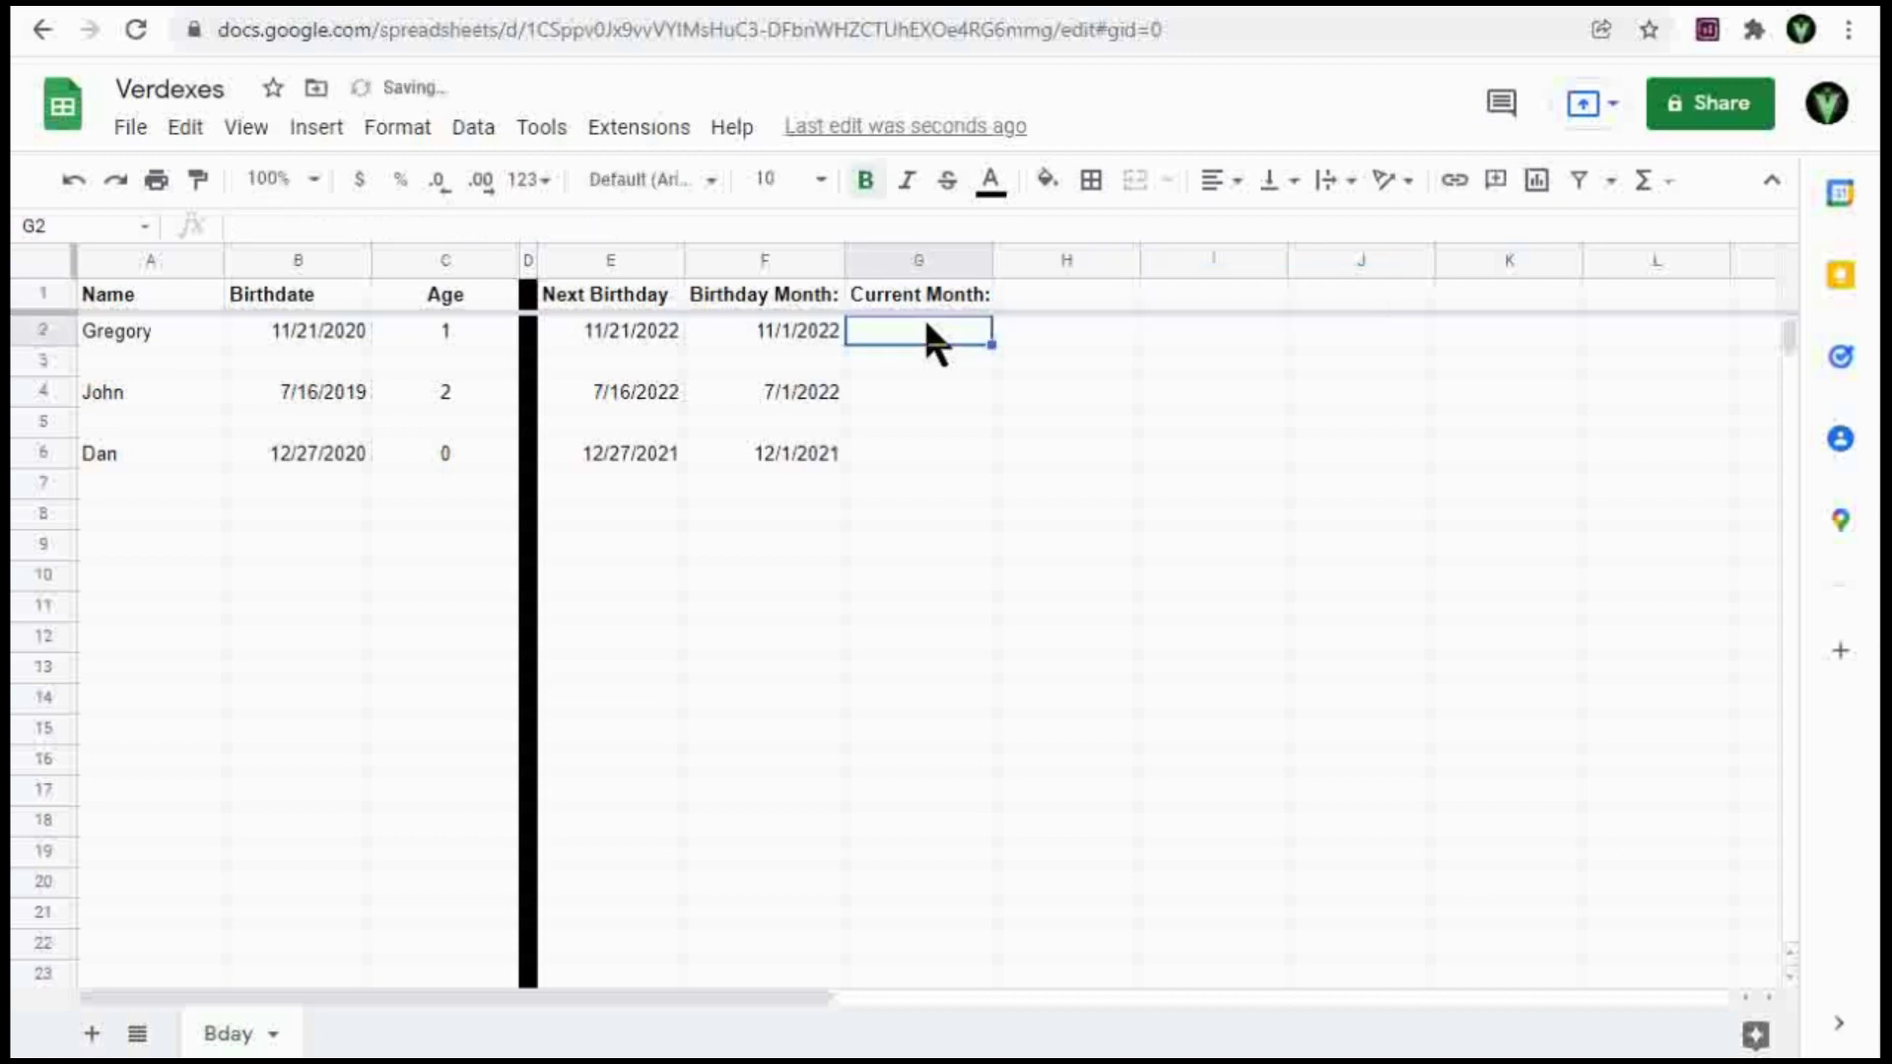
key(Up)
key(Right)
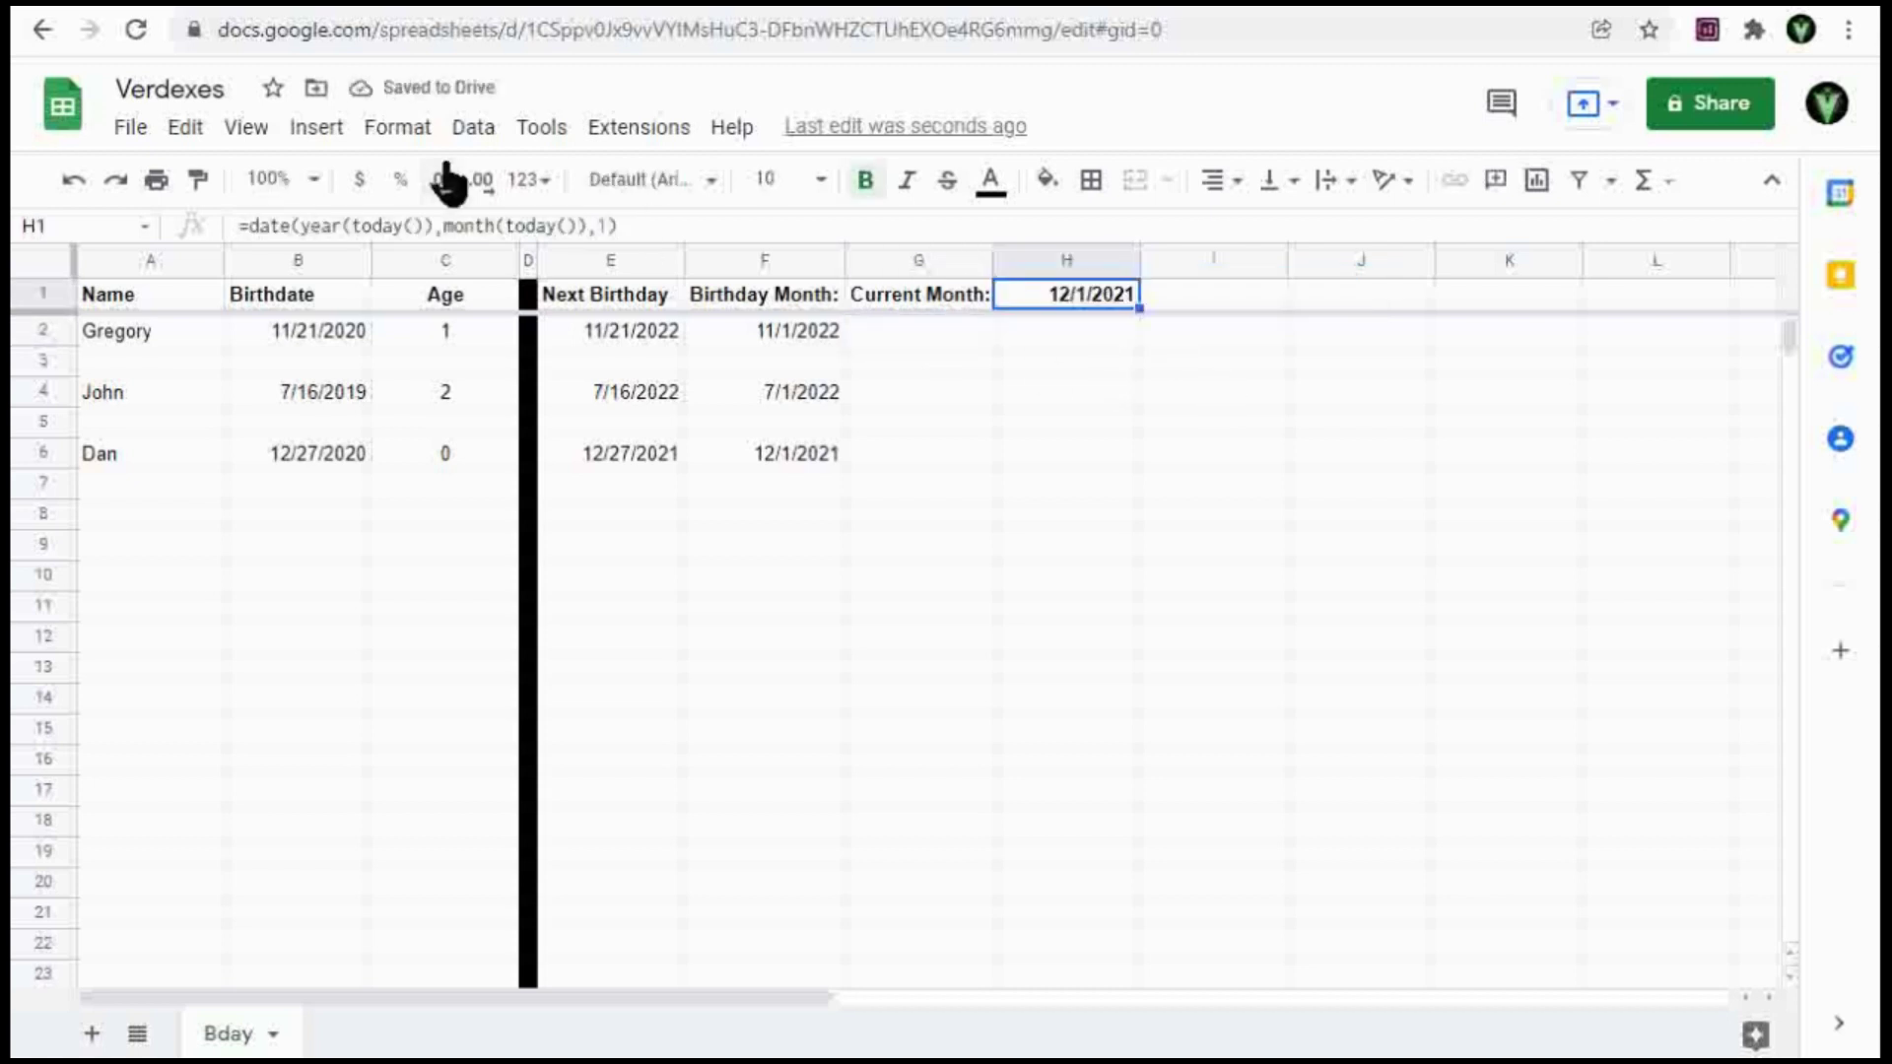
Build a custom year and abbreviated month date format for H1, with no Day part.
click(399, 130)
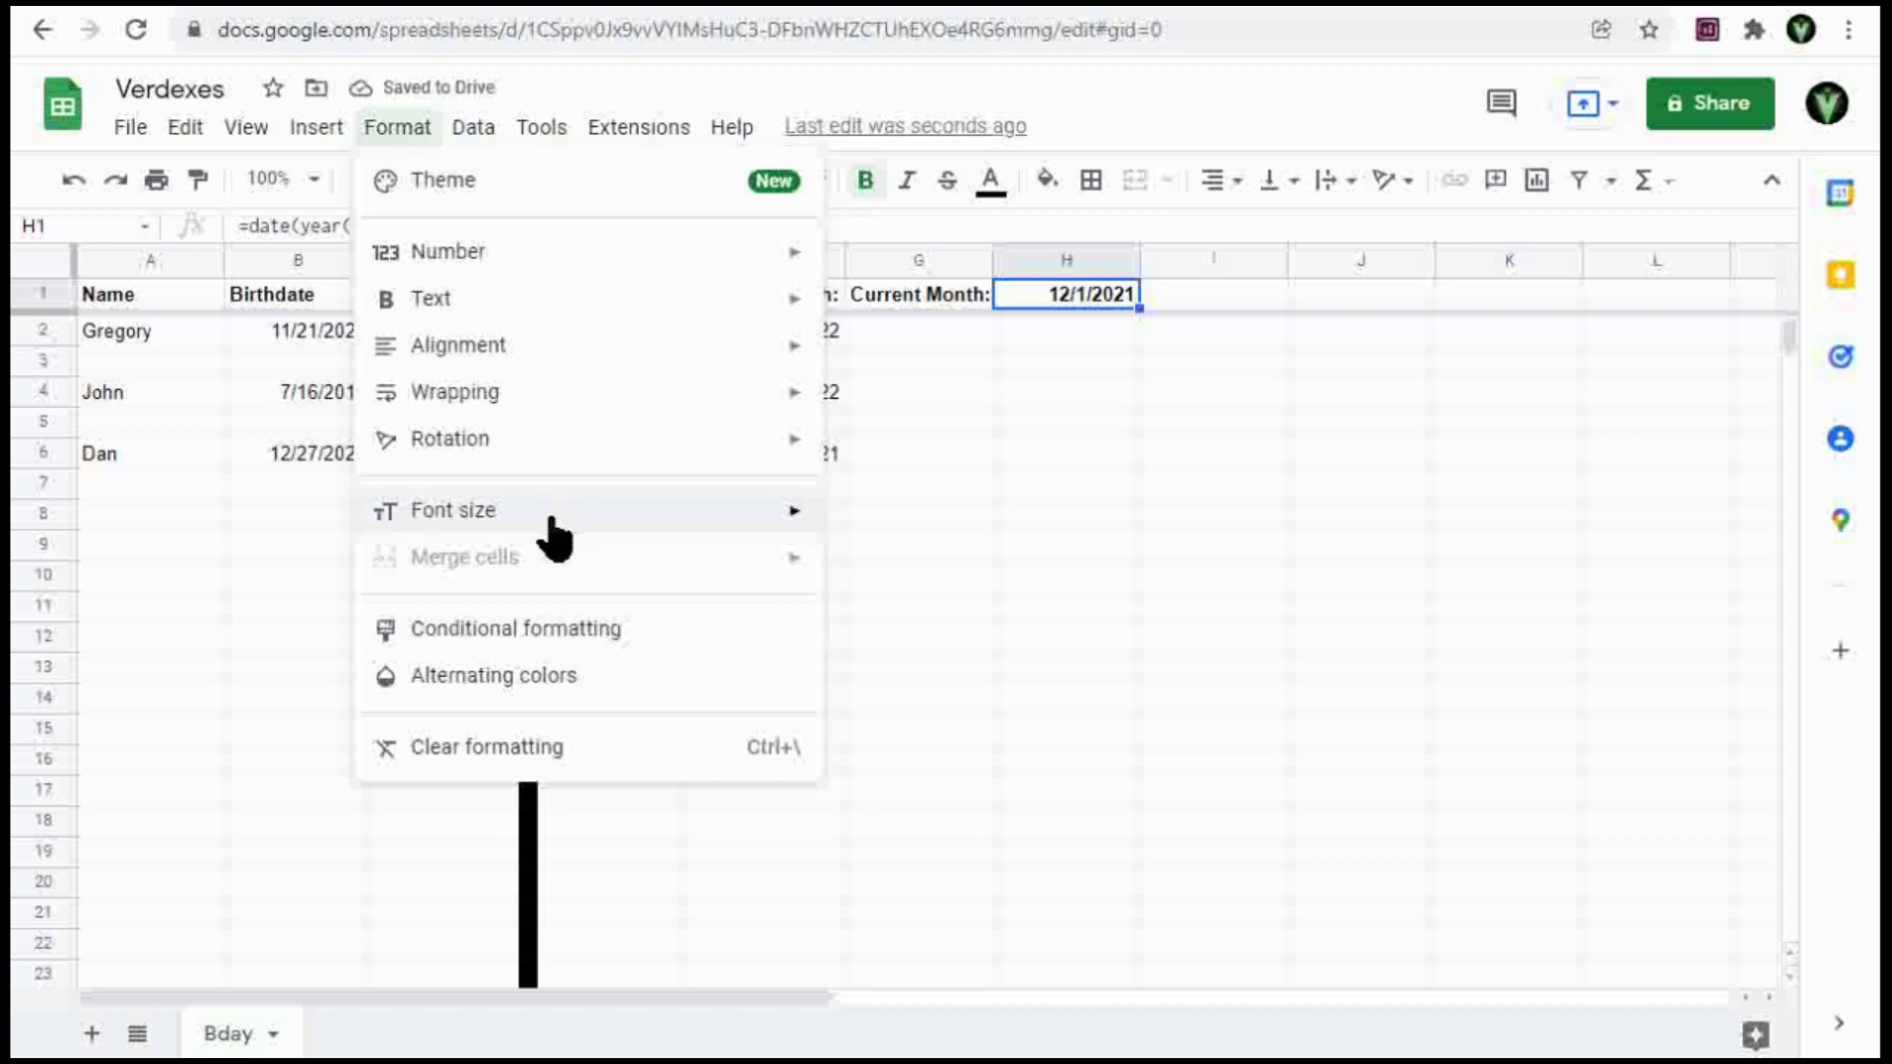
mouse_move(803, 262)
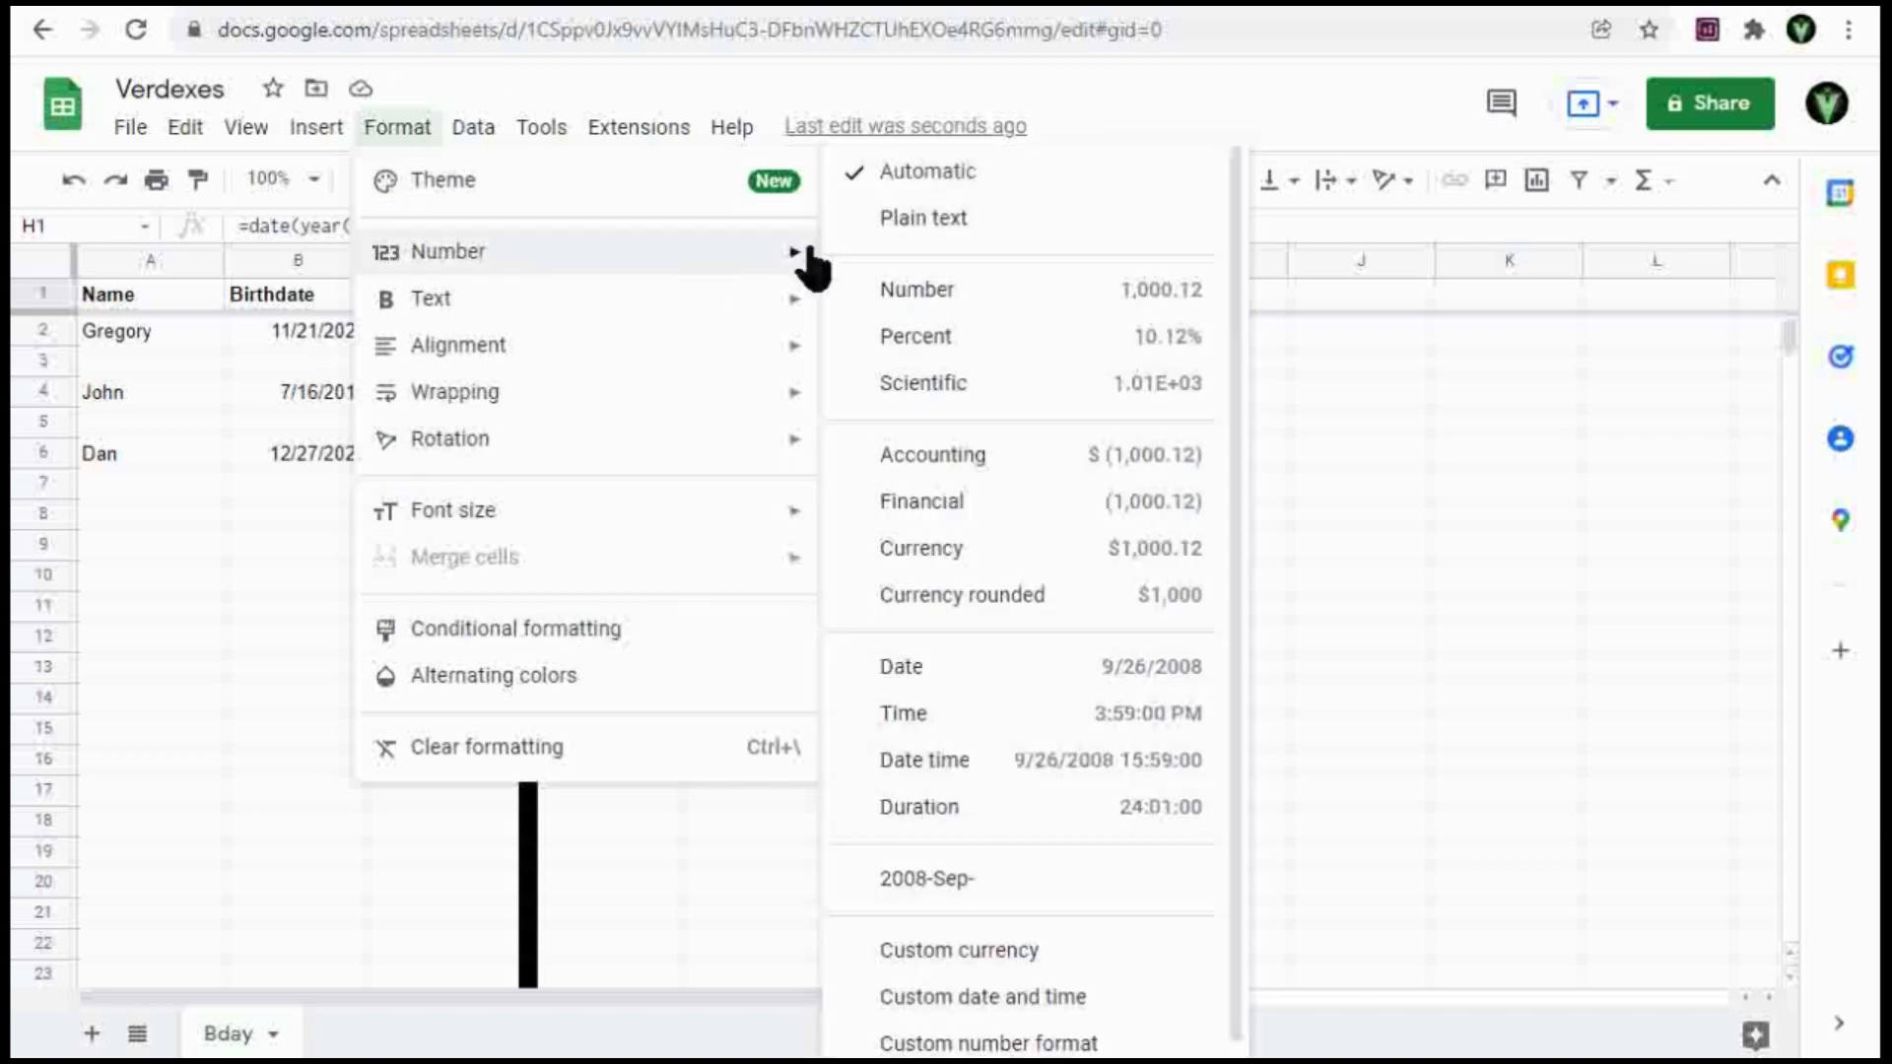
click(1000, 1044)
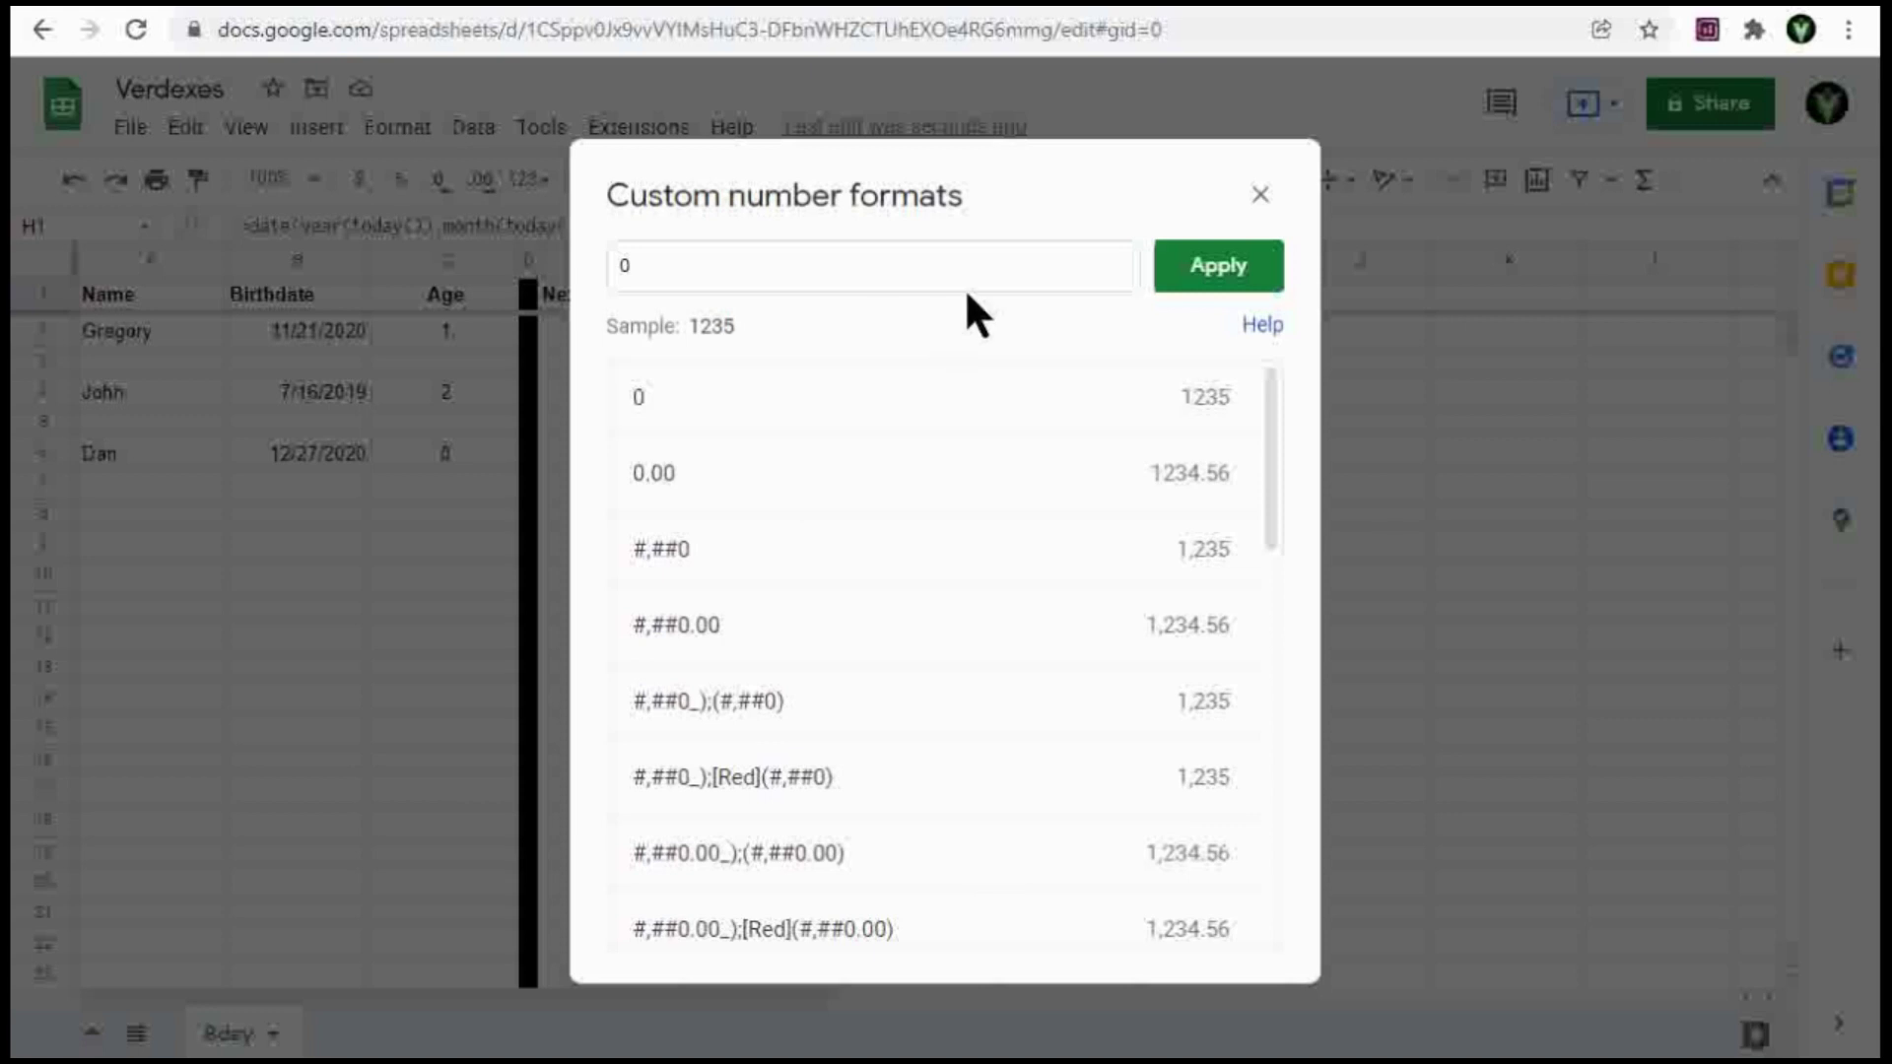
click(1259, 196)
click(403, 130)
mouse_move(580, 252)
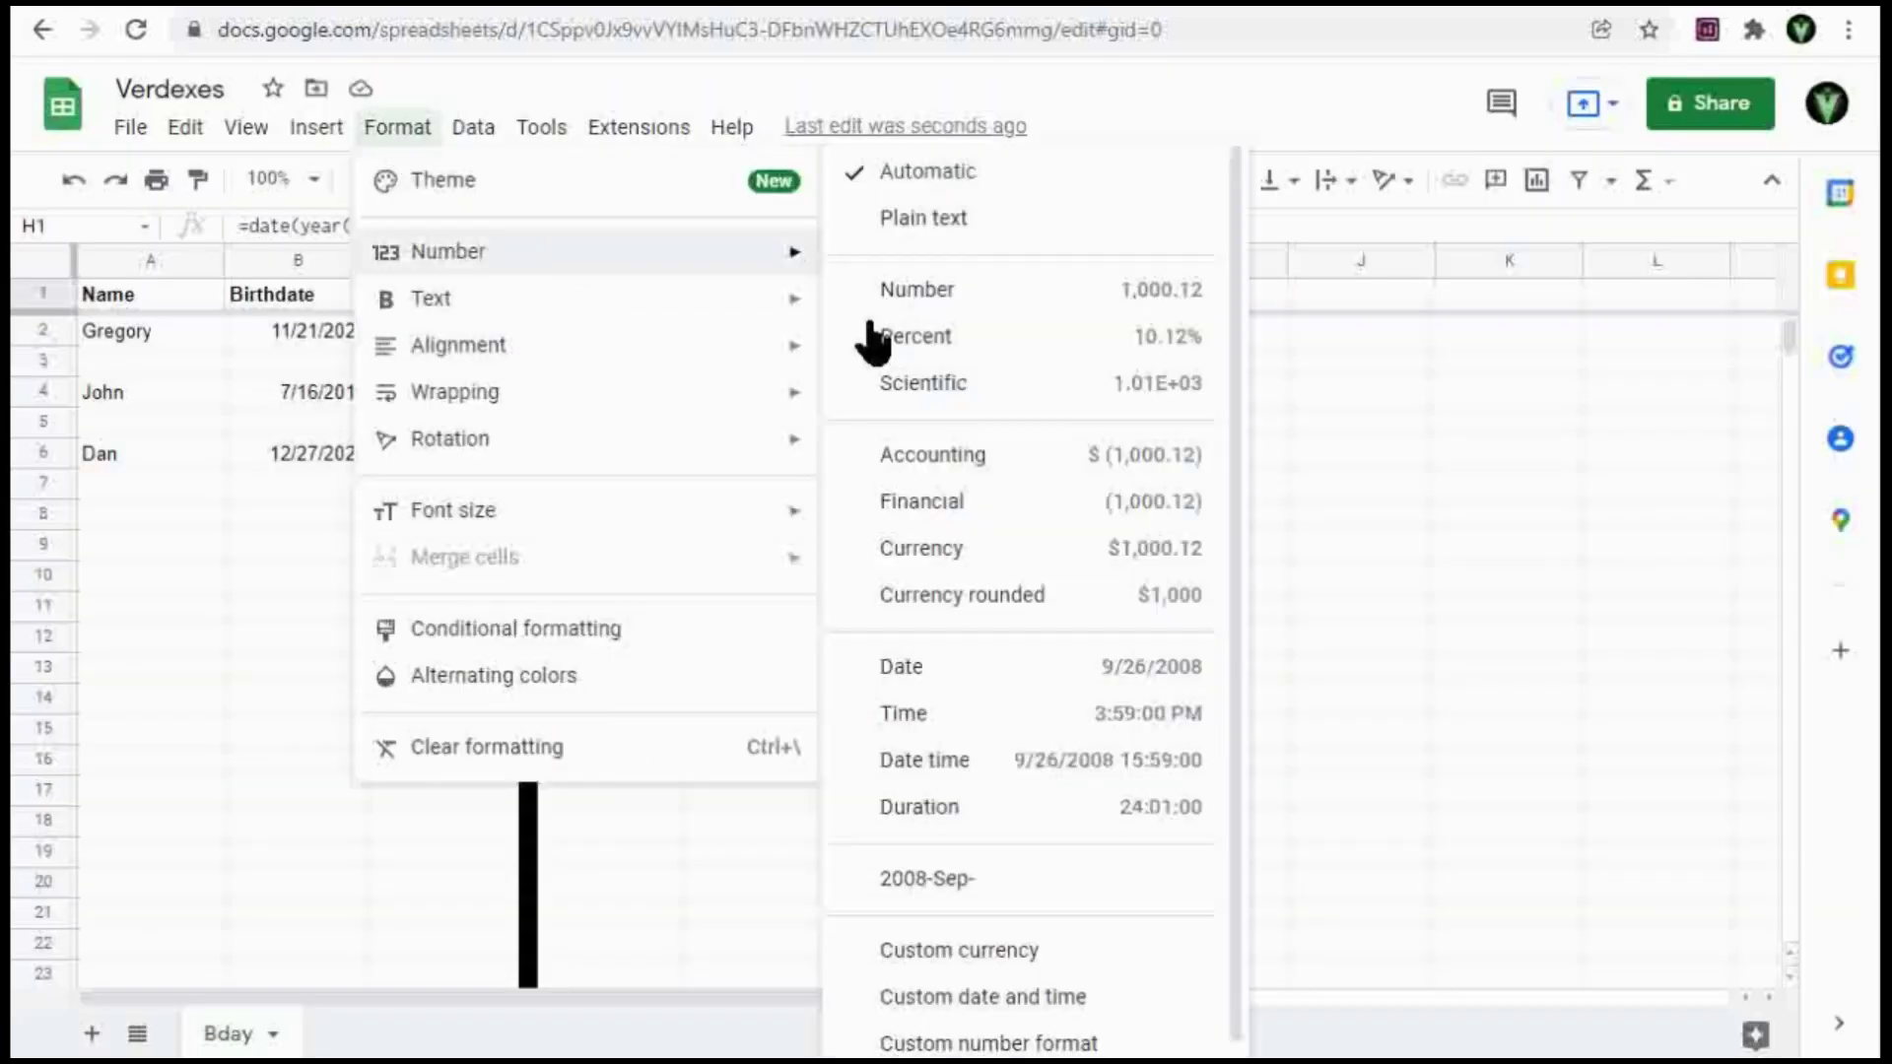
click(1013, 997)
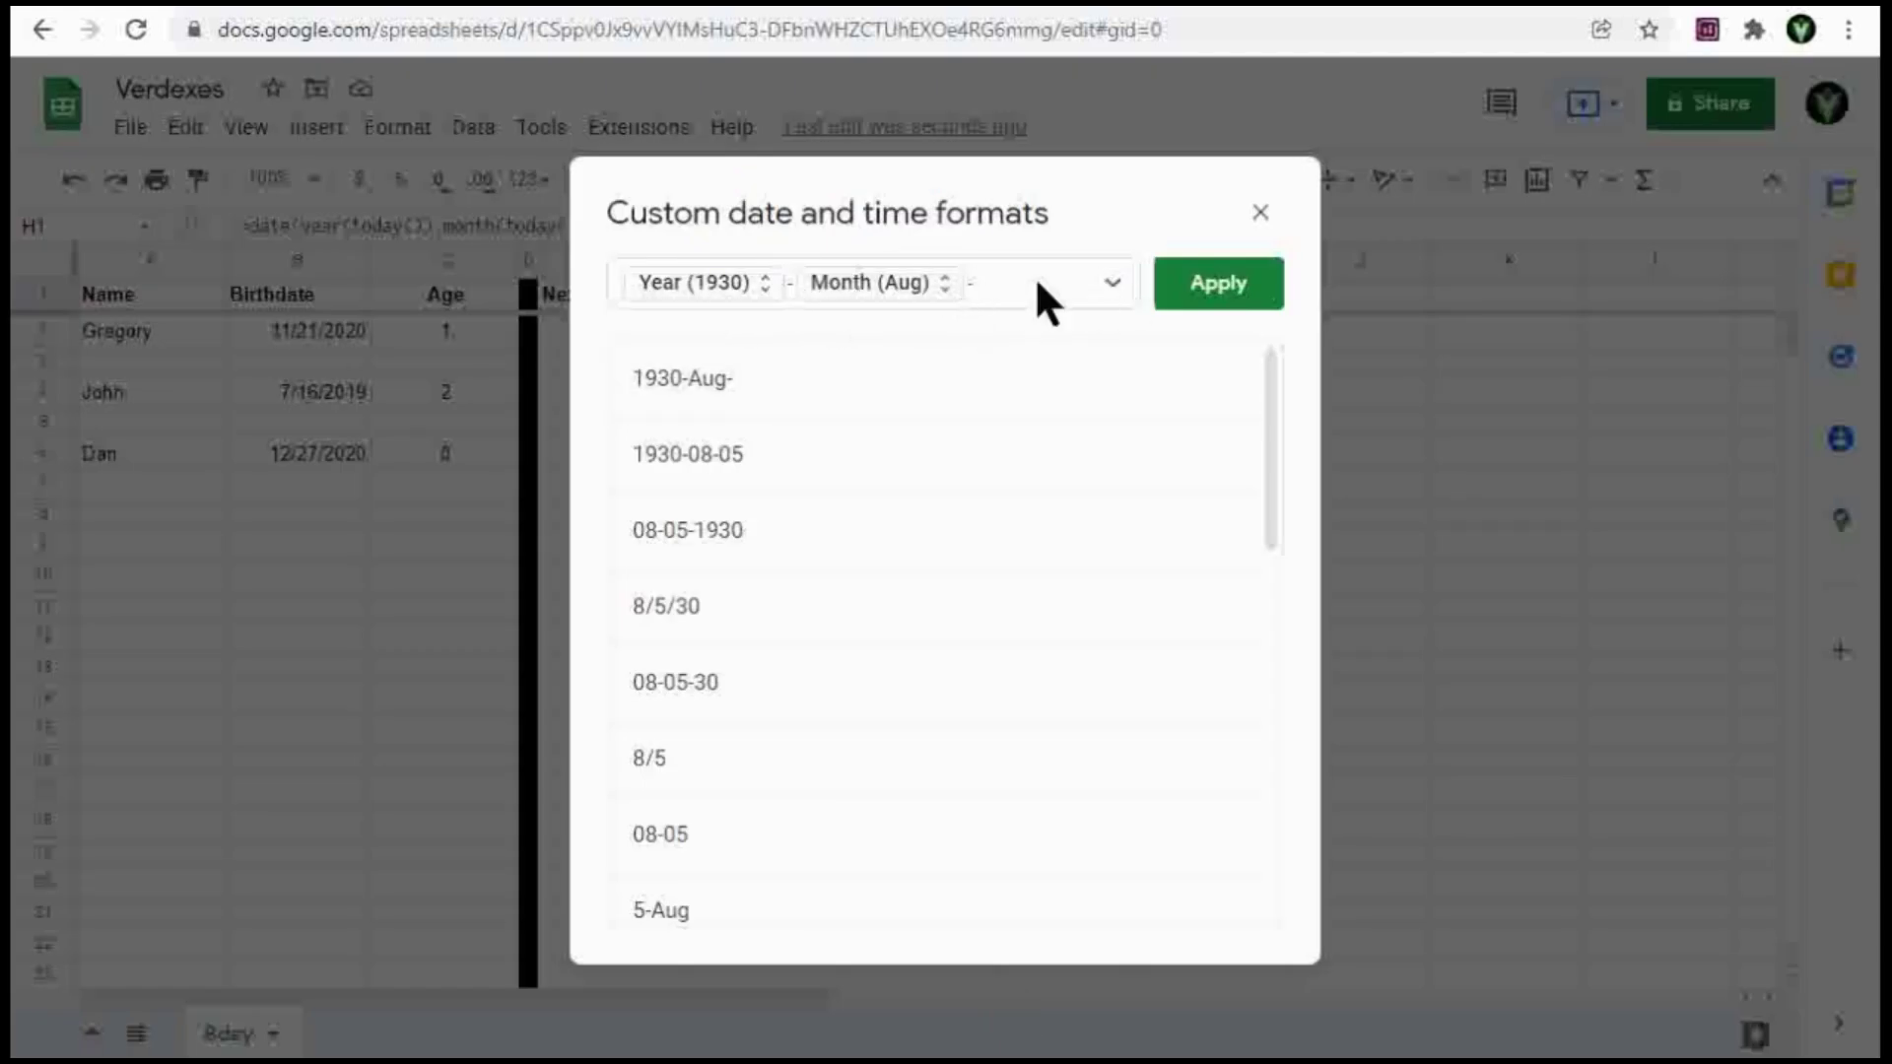
click(1112, 286)
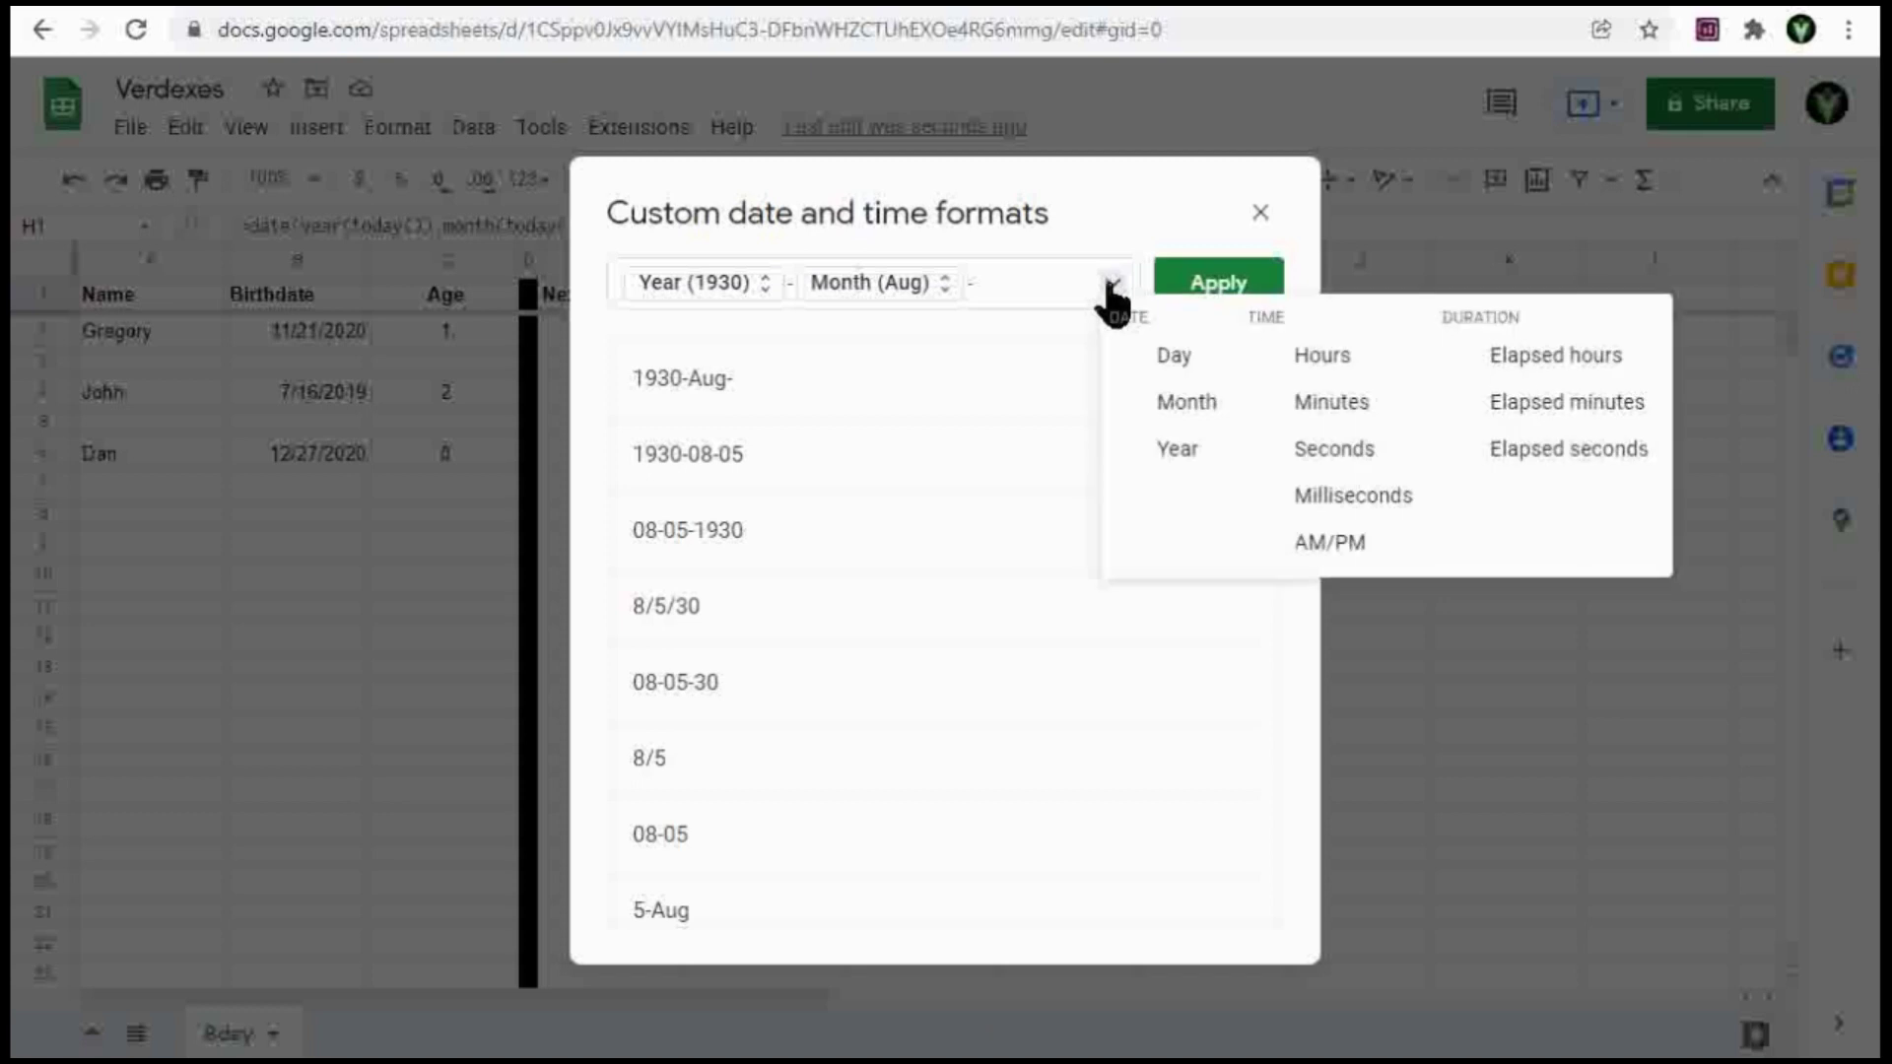
click(1171, 357)
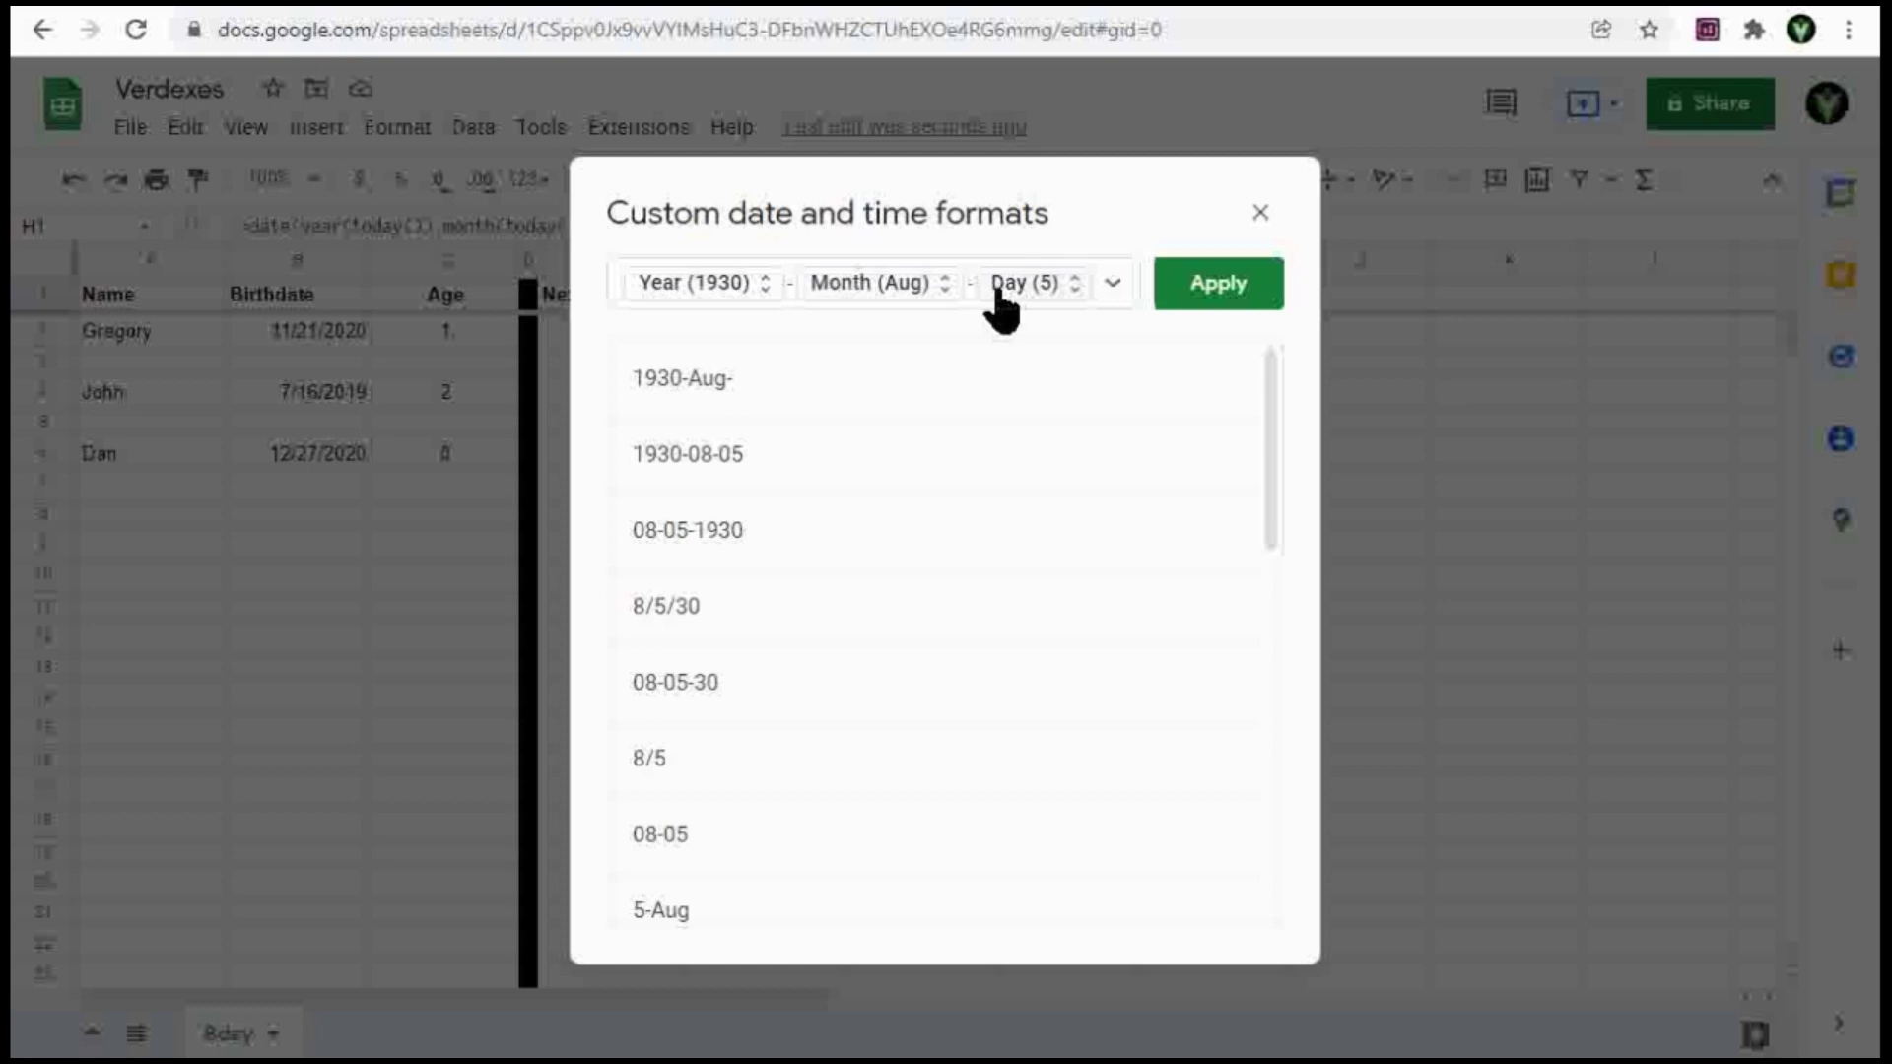
click(1072, 297)
click(1089, 503)
click(1226, 296)
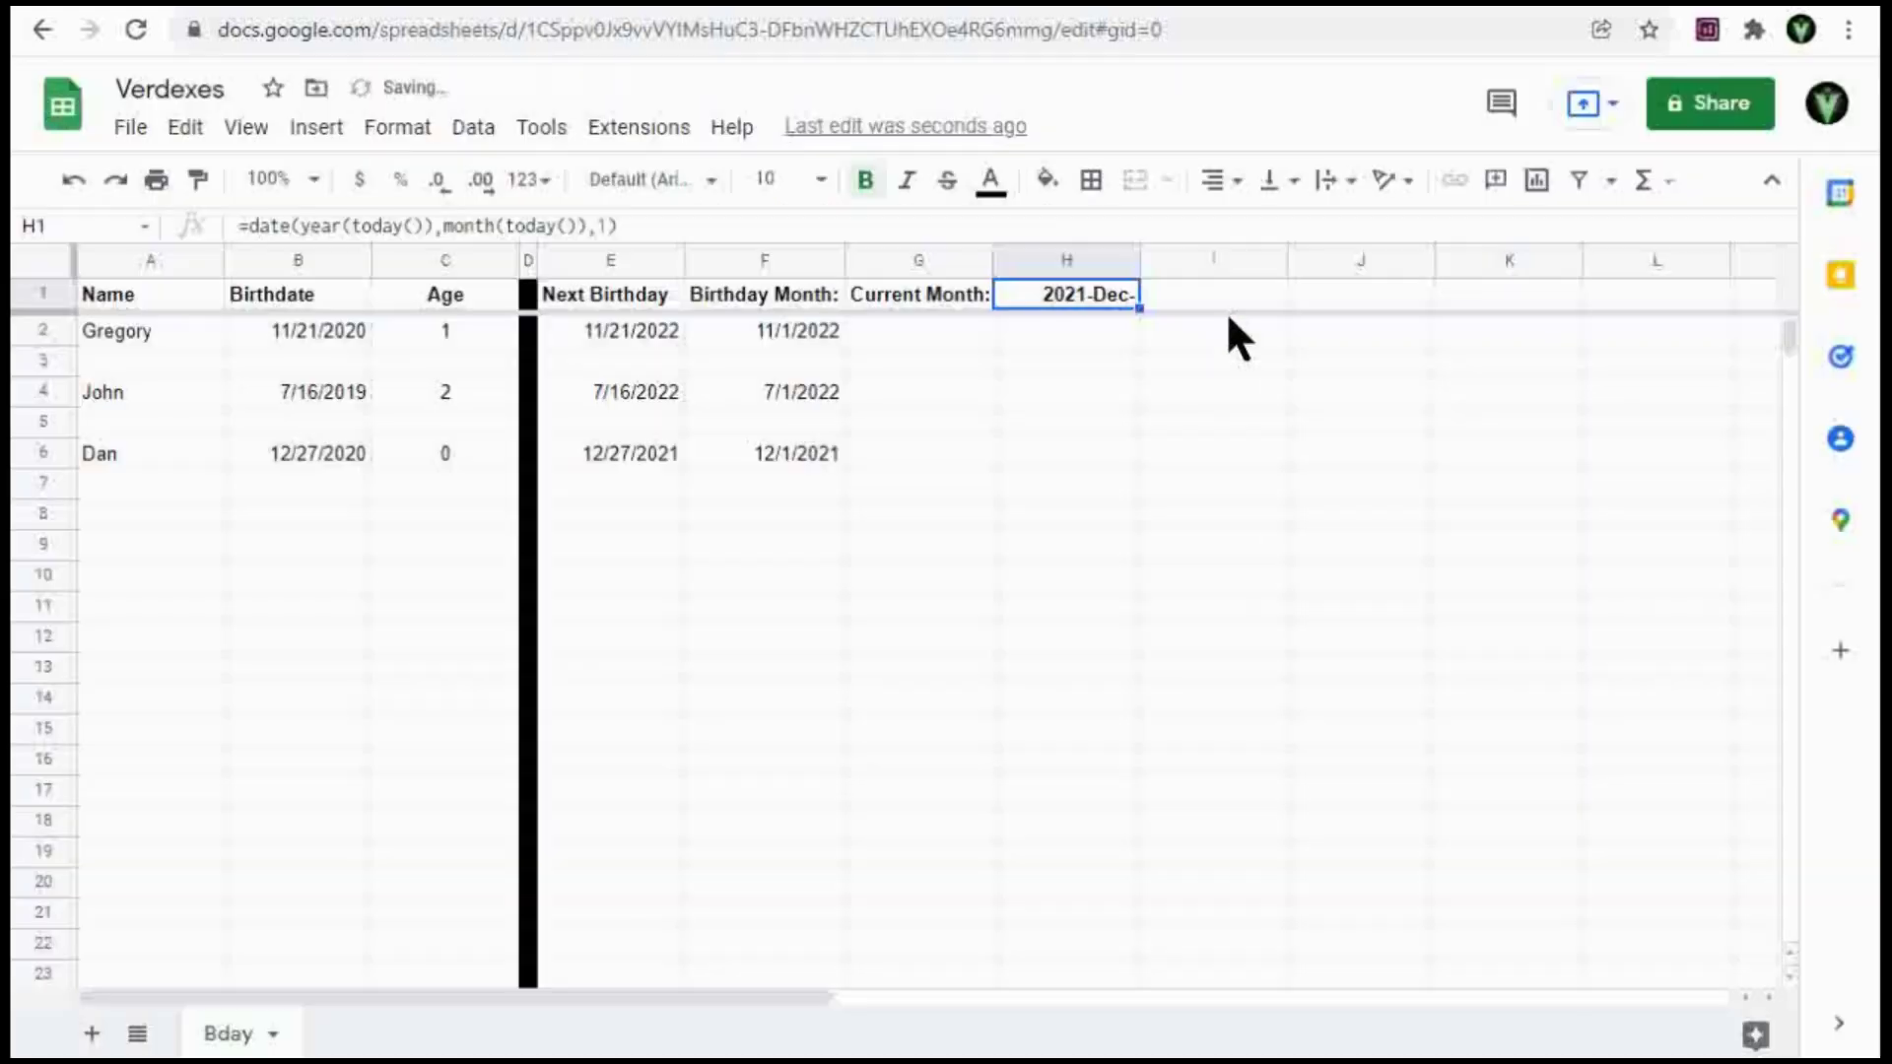
click(1094, 330)
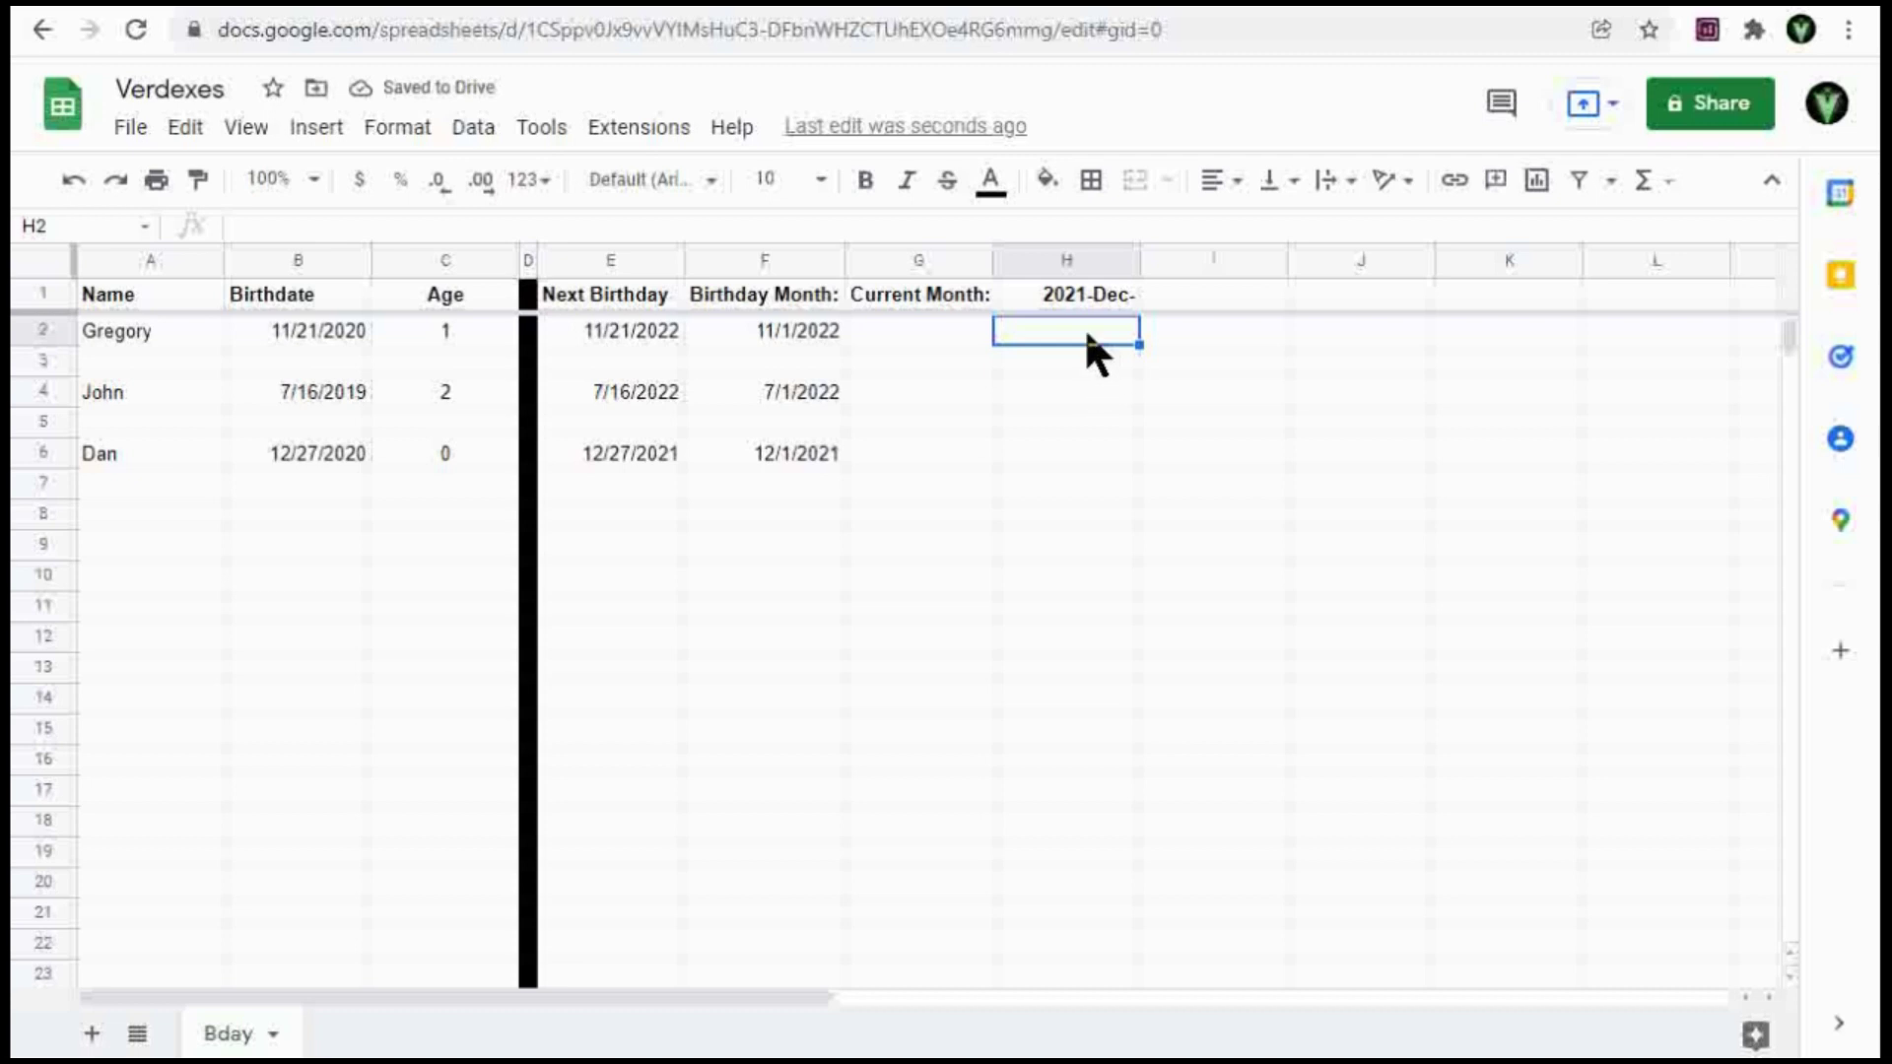
click(771, 328)
key(Right)
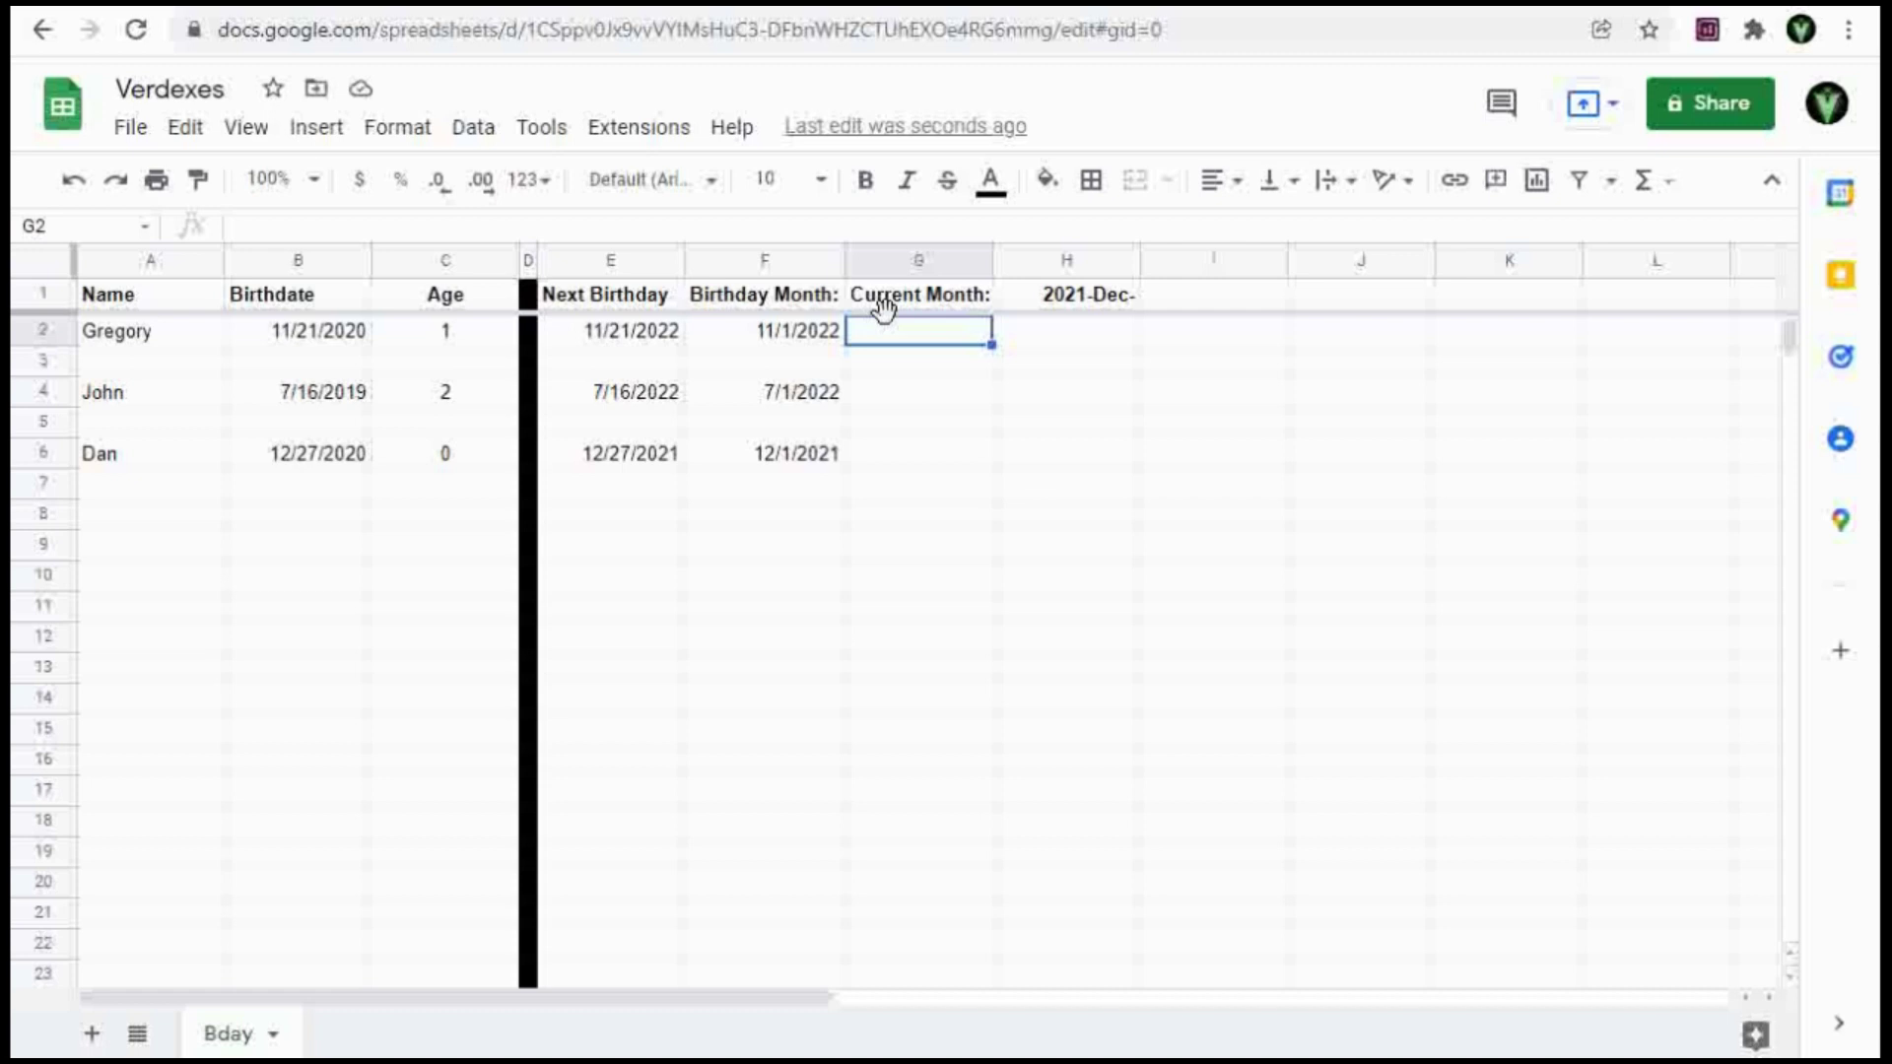
Enter =if(F2=$H$1,A2,"") in G2 to show the name when months match.
text(=if()
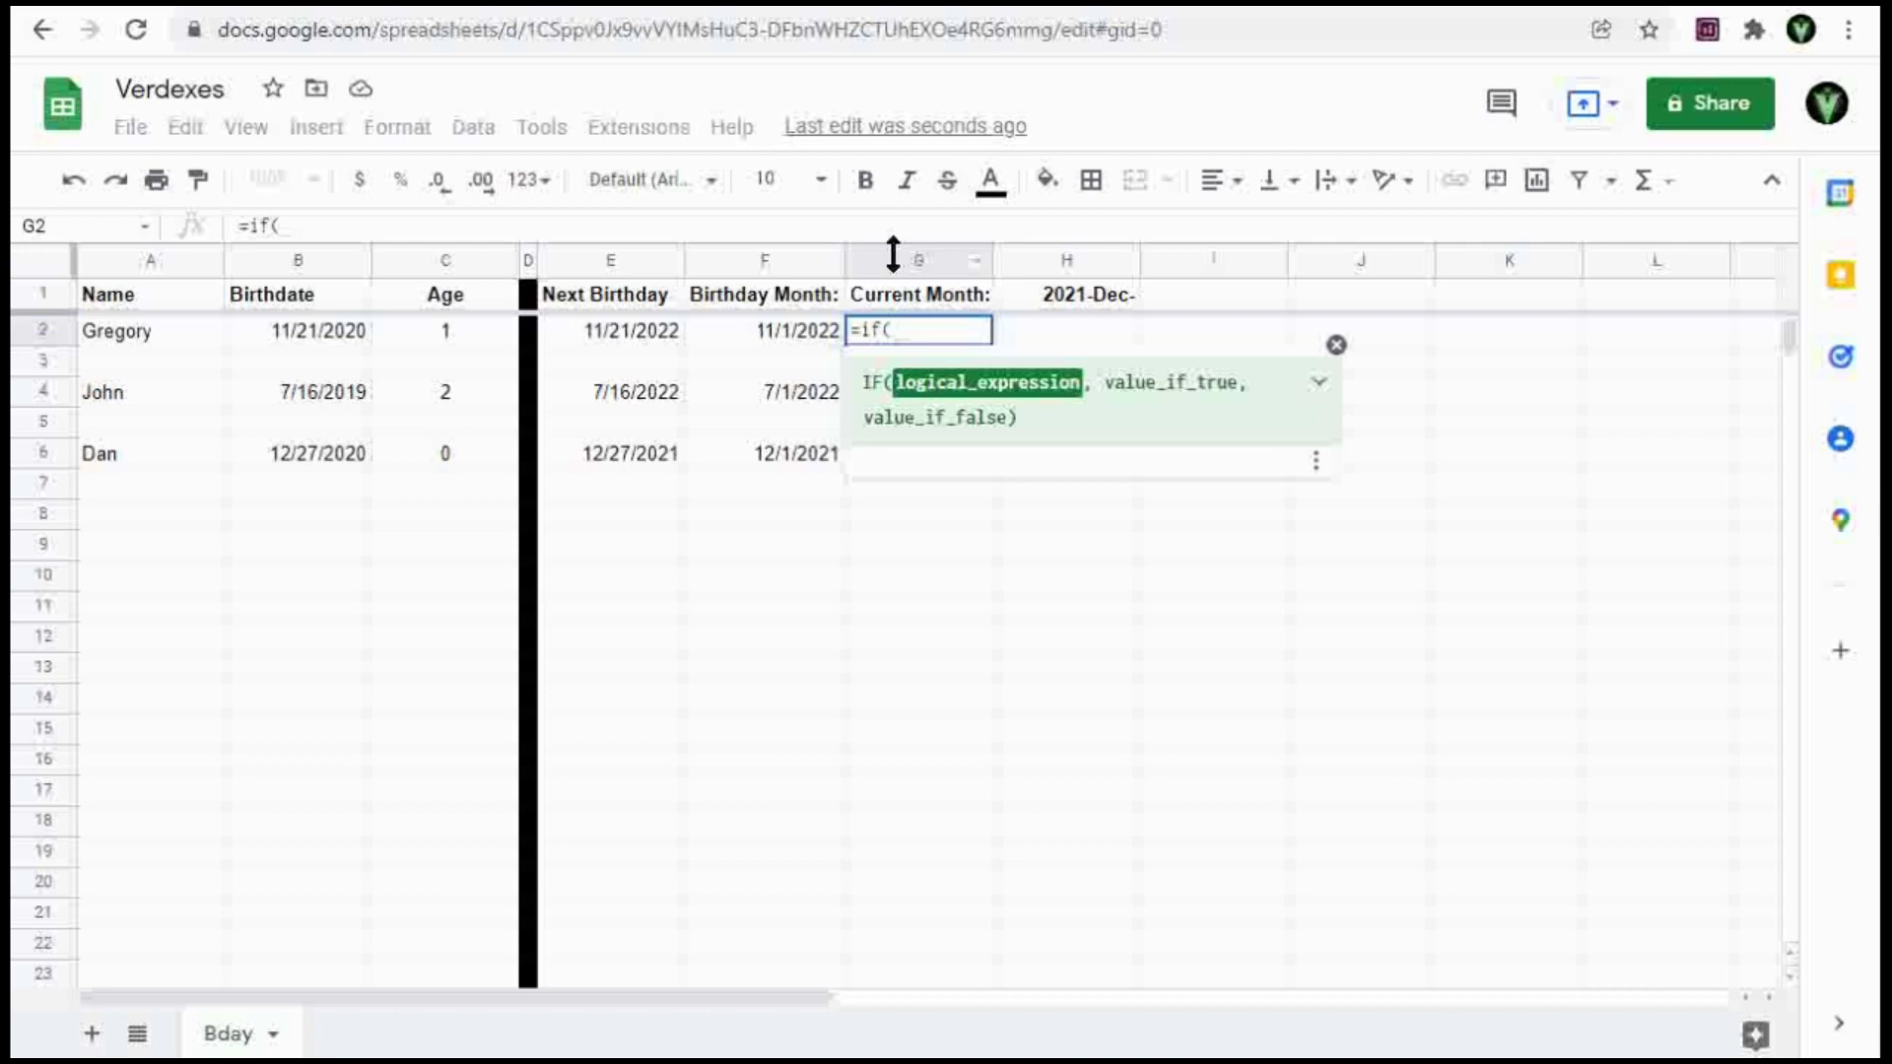
click(794, 330)
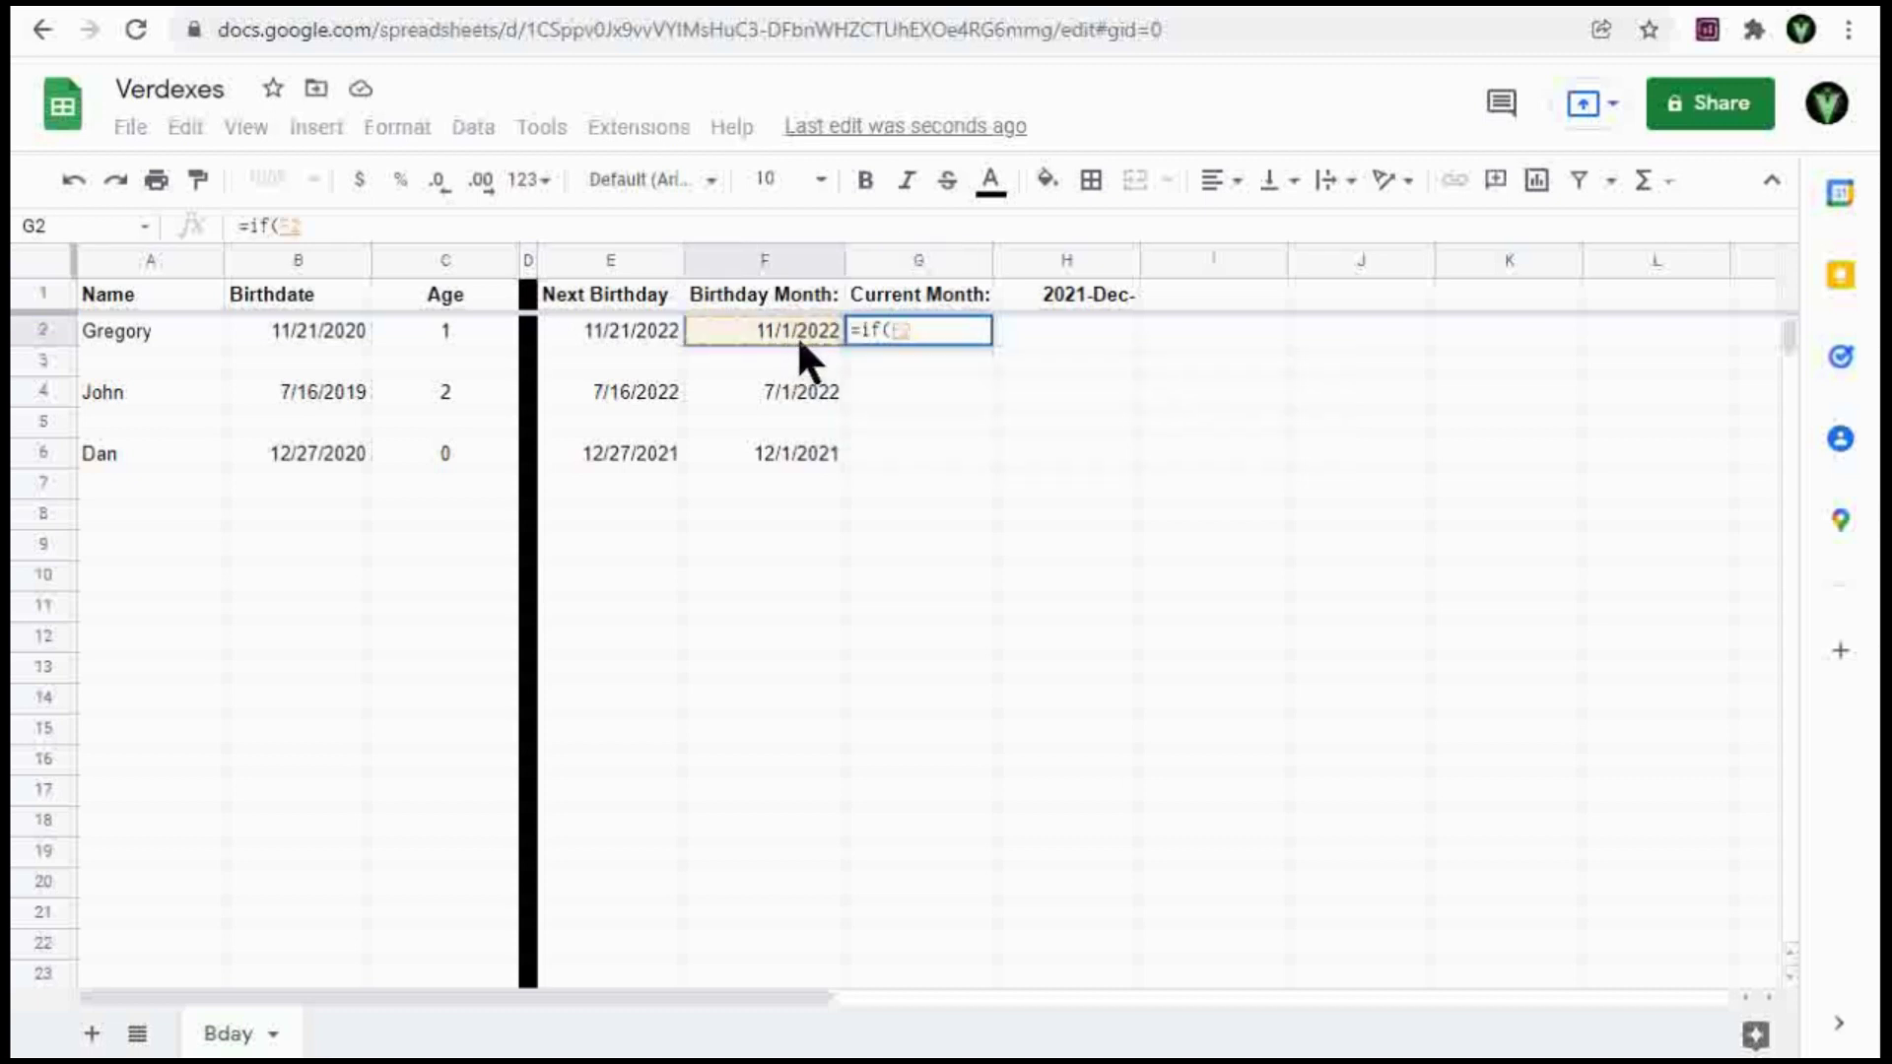
text(=)
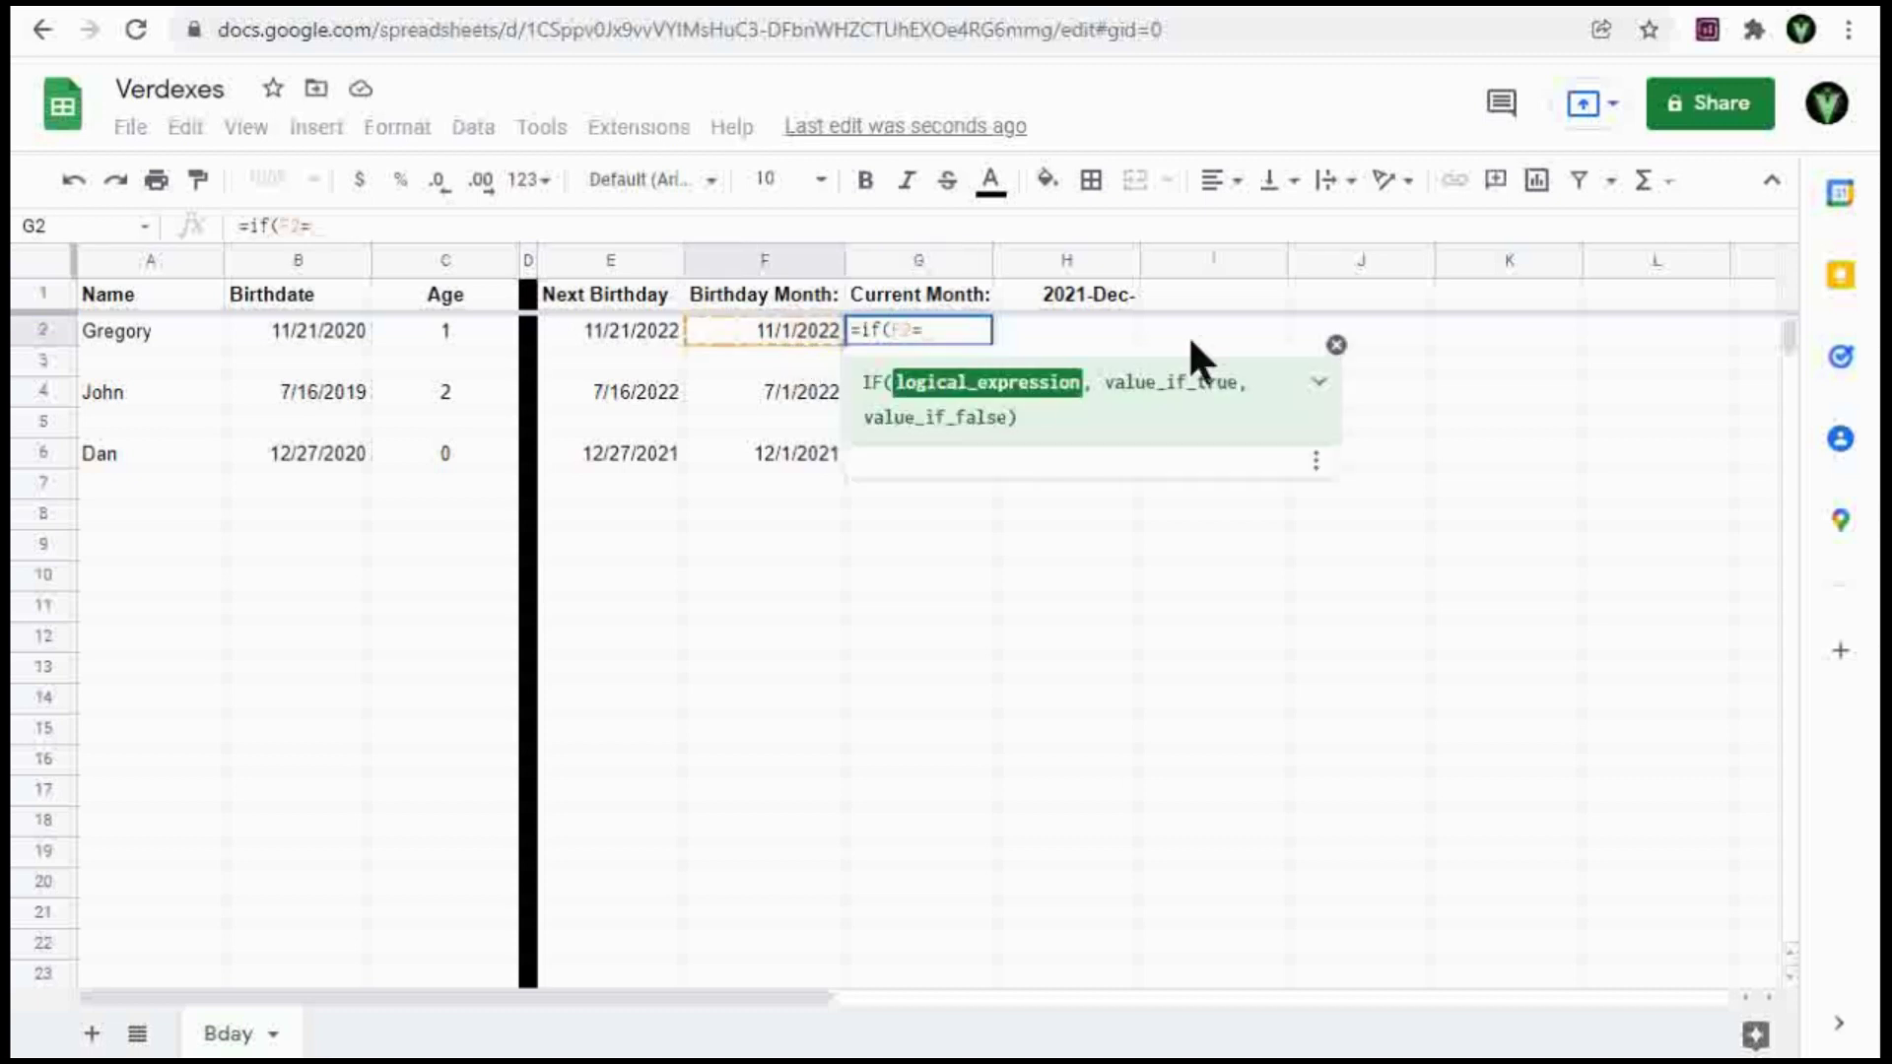
click(1073, 296)
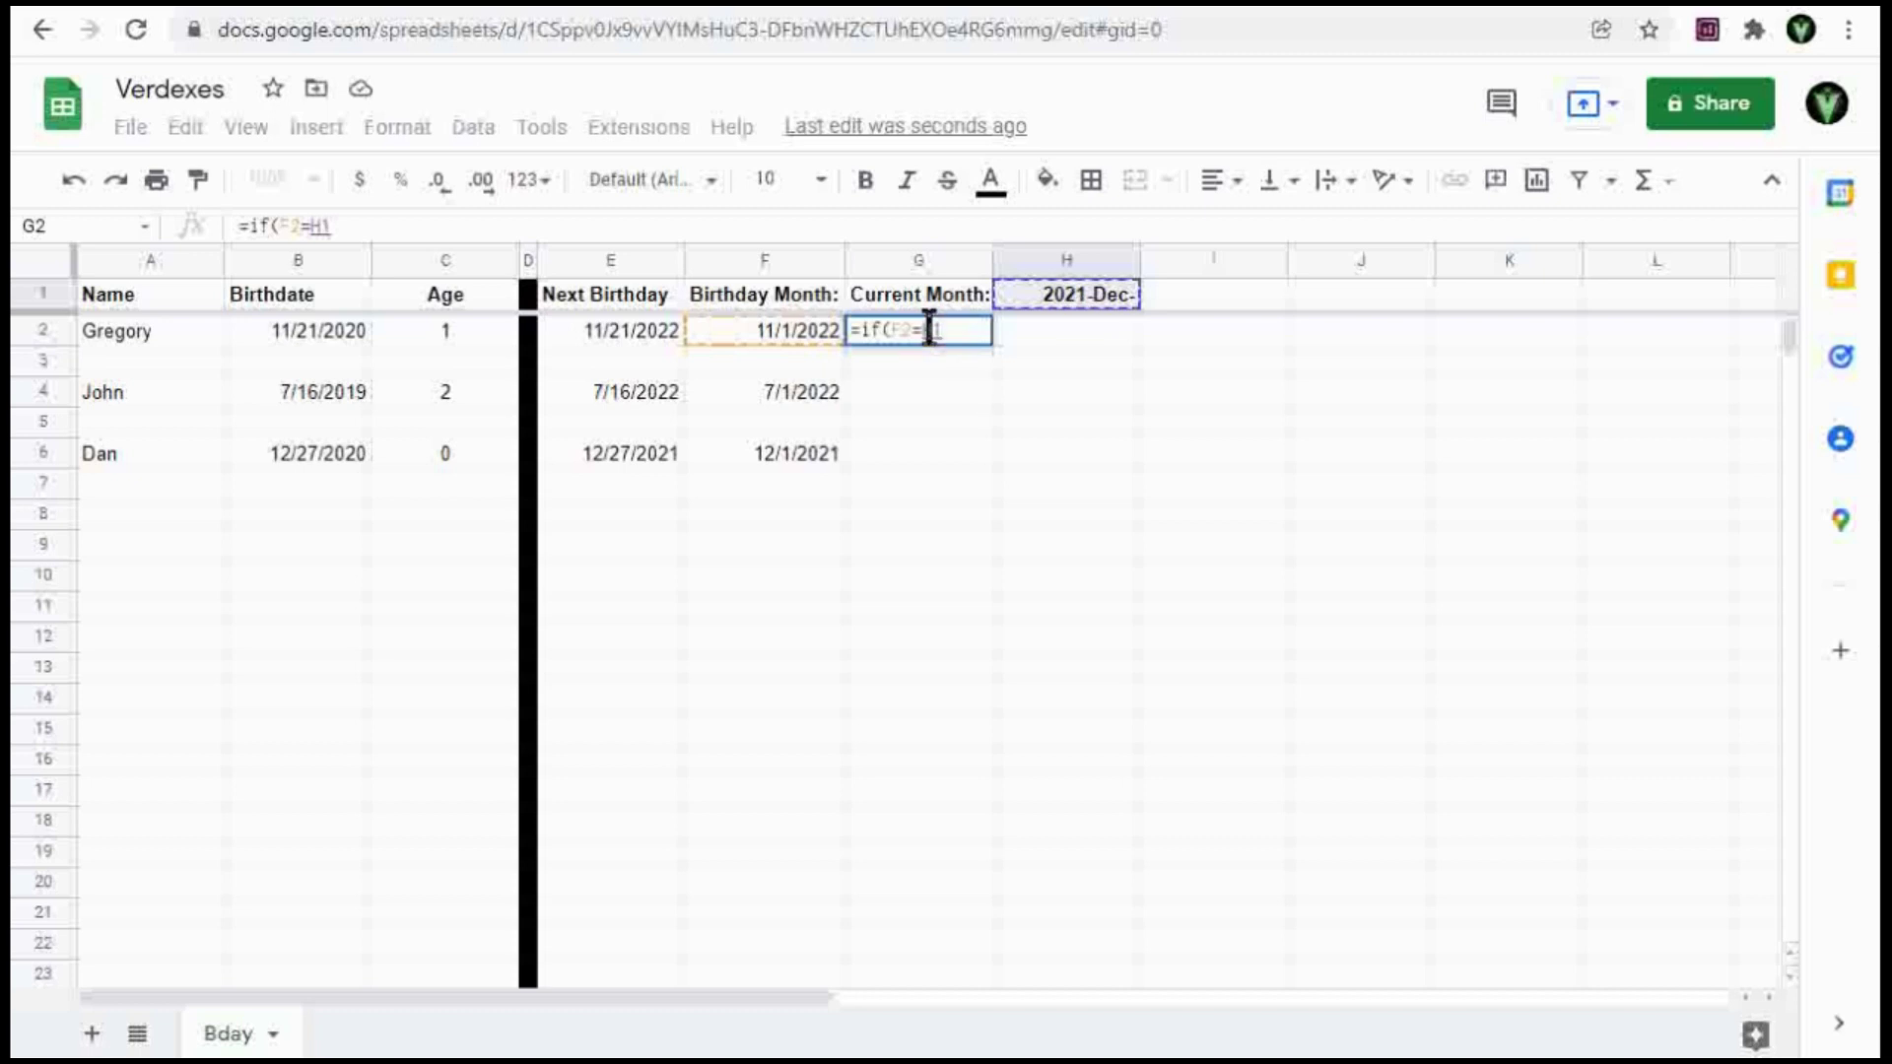
key(F4)
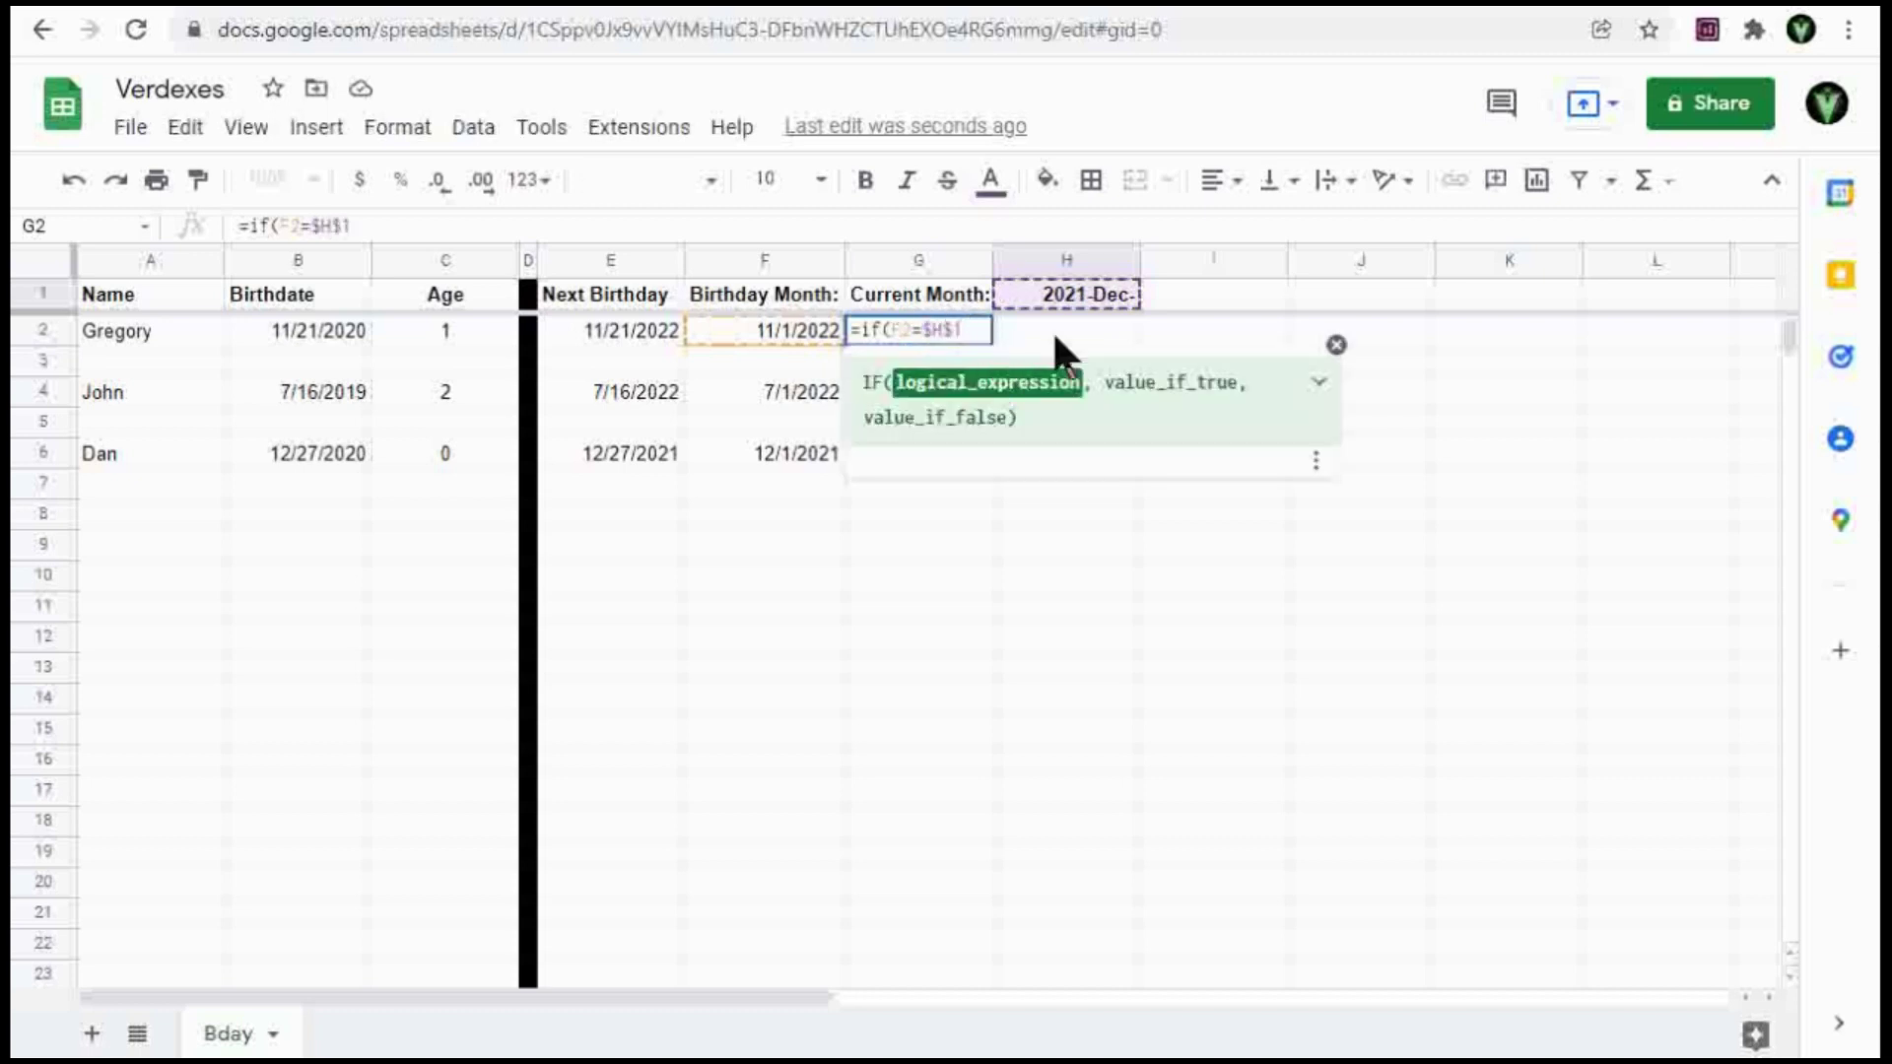
text(,)
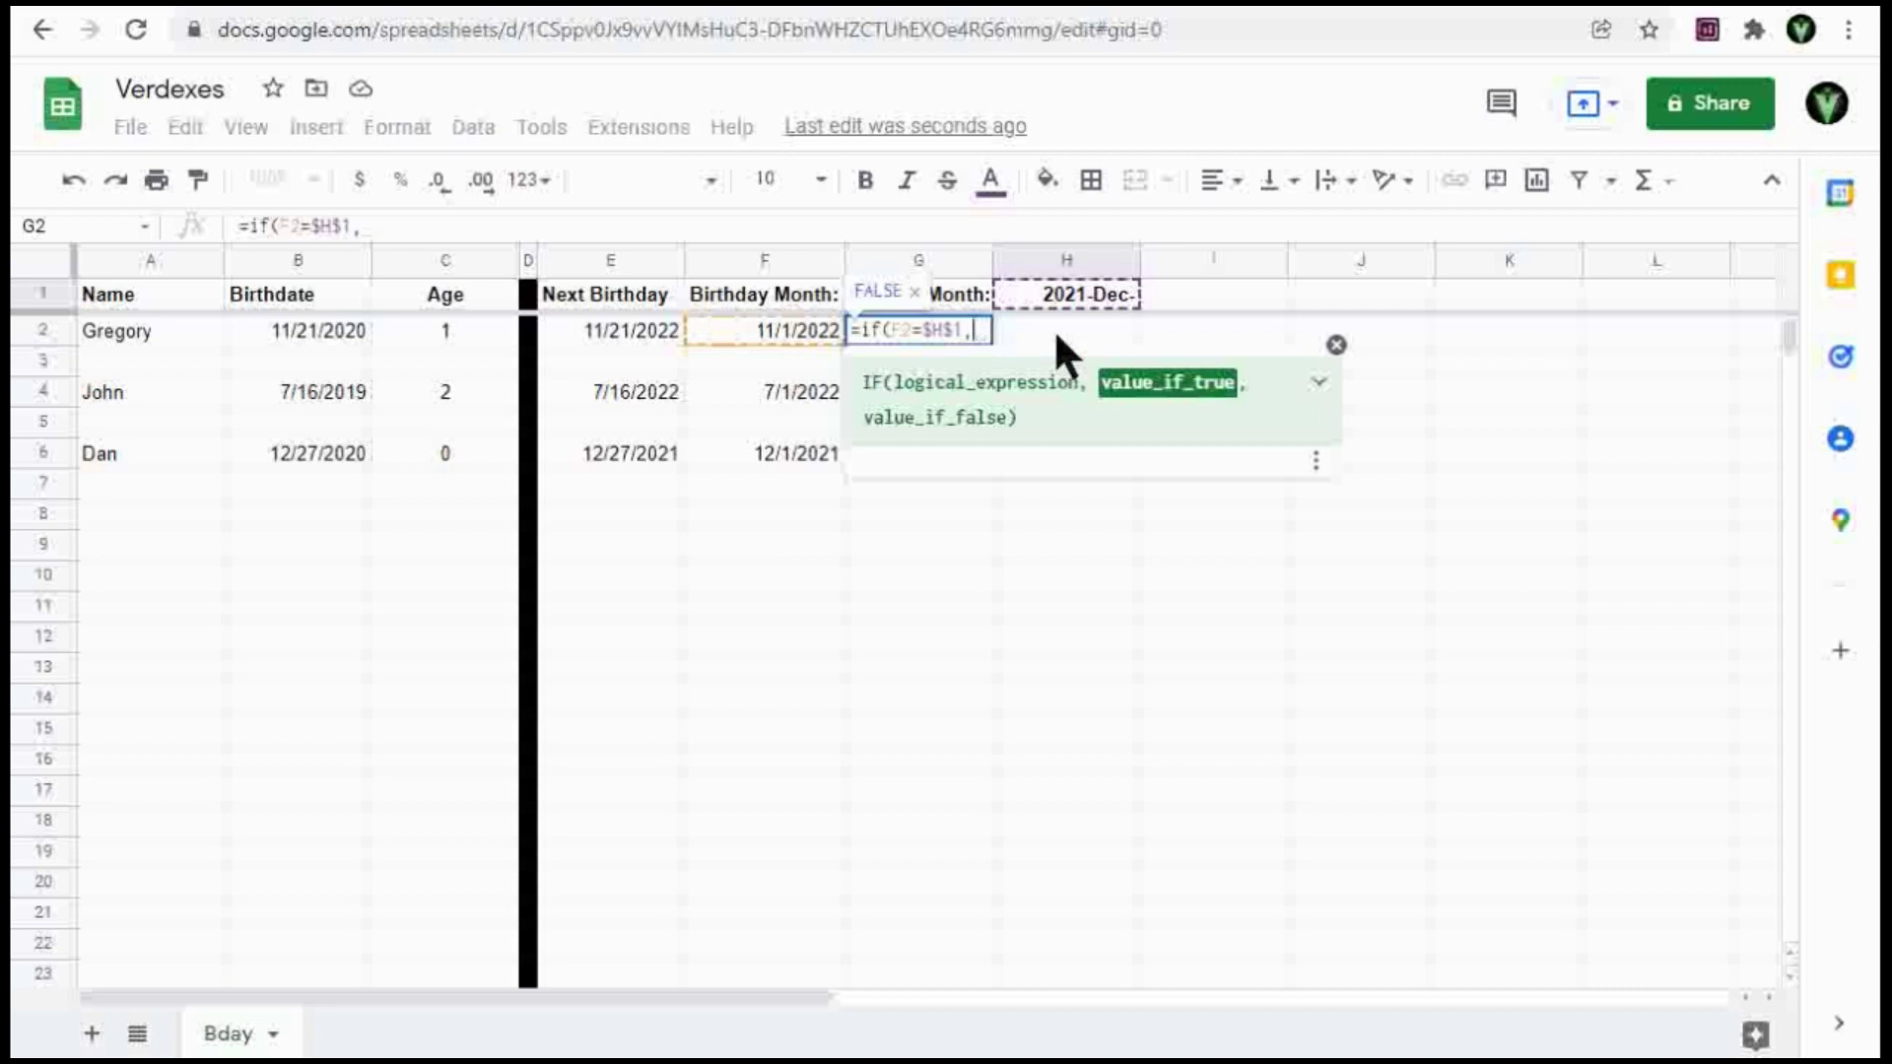
click(191, 335)
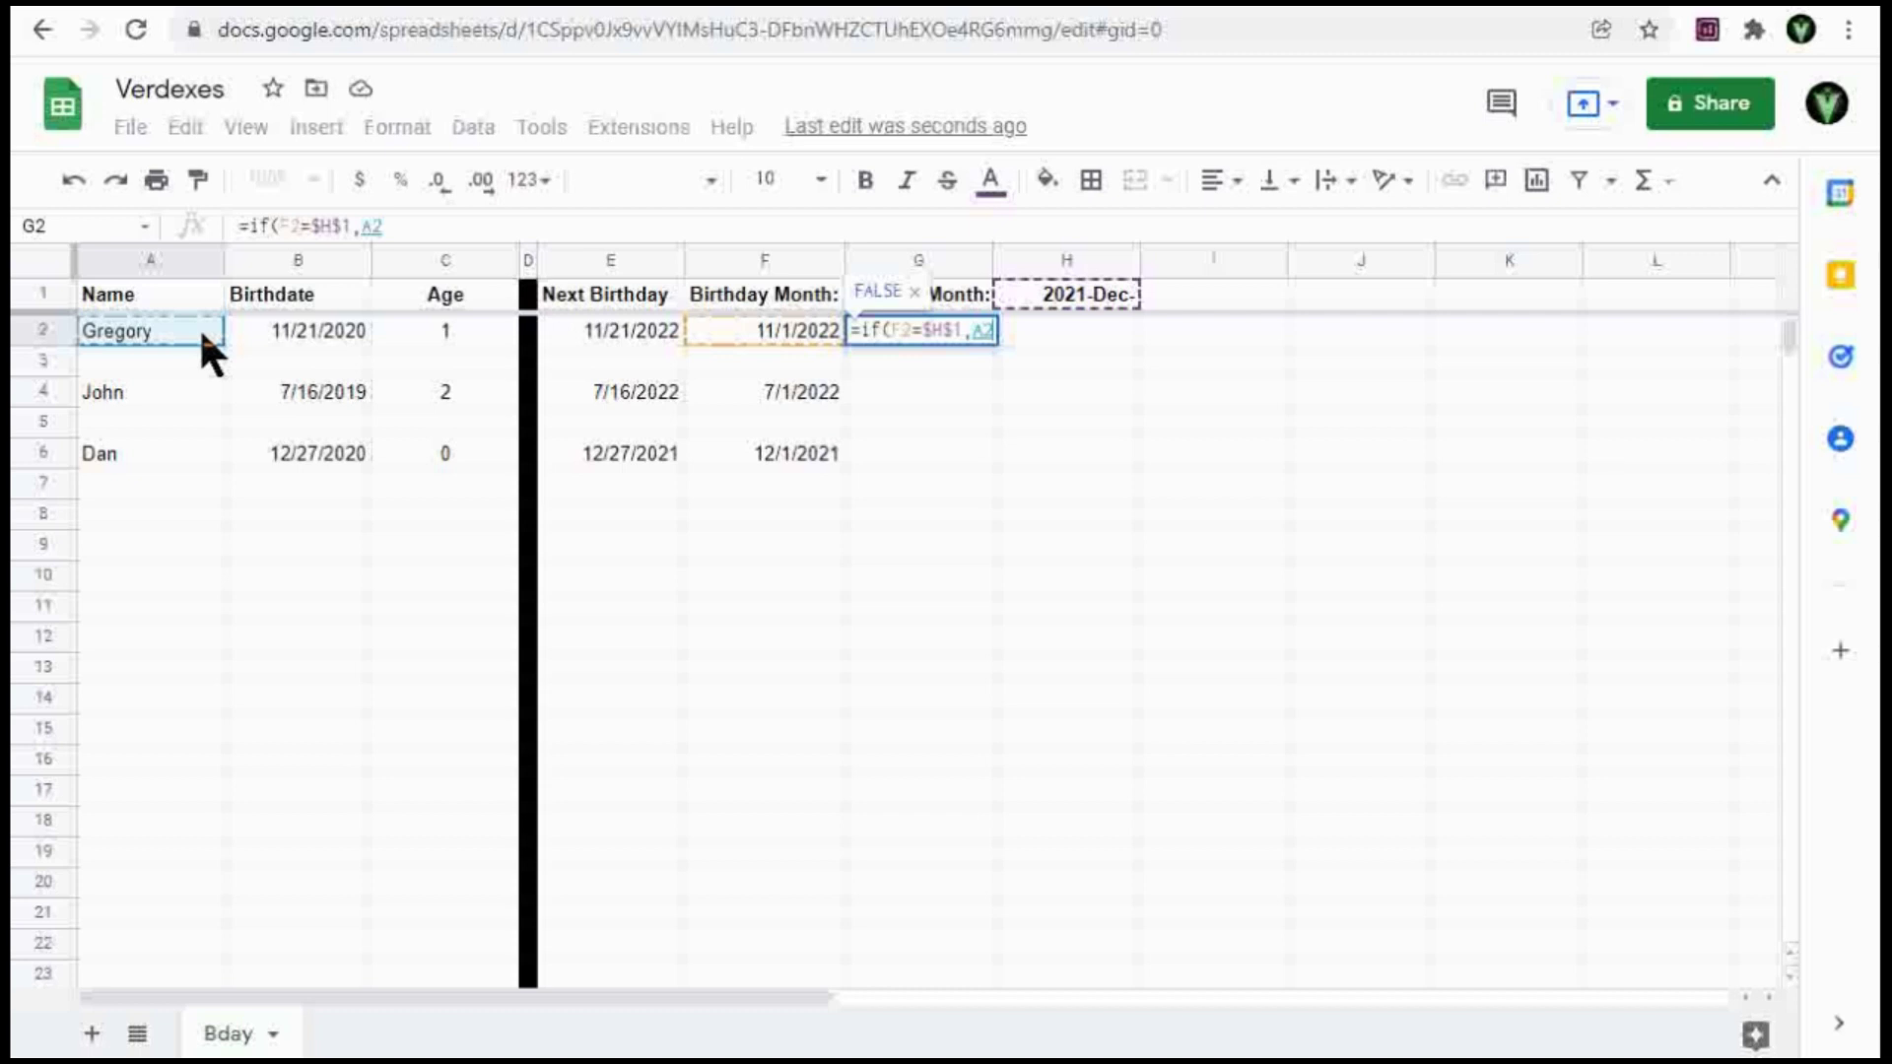
text(,)
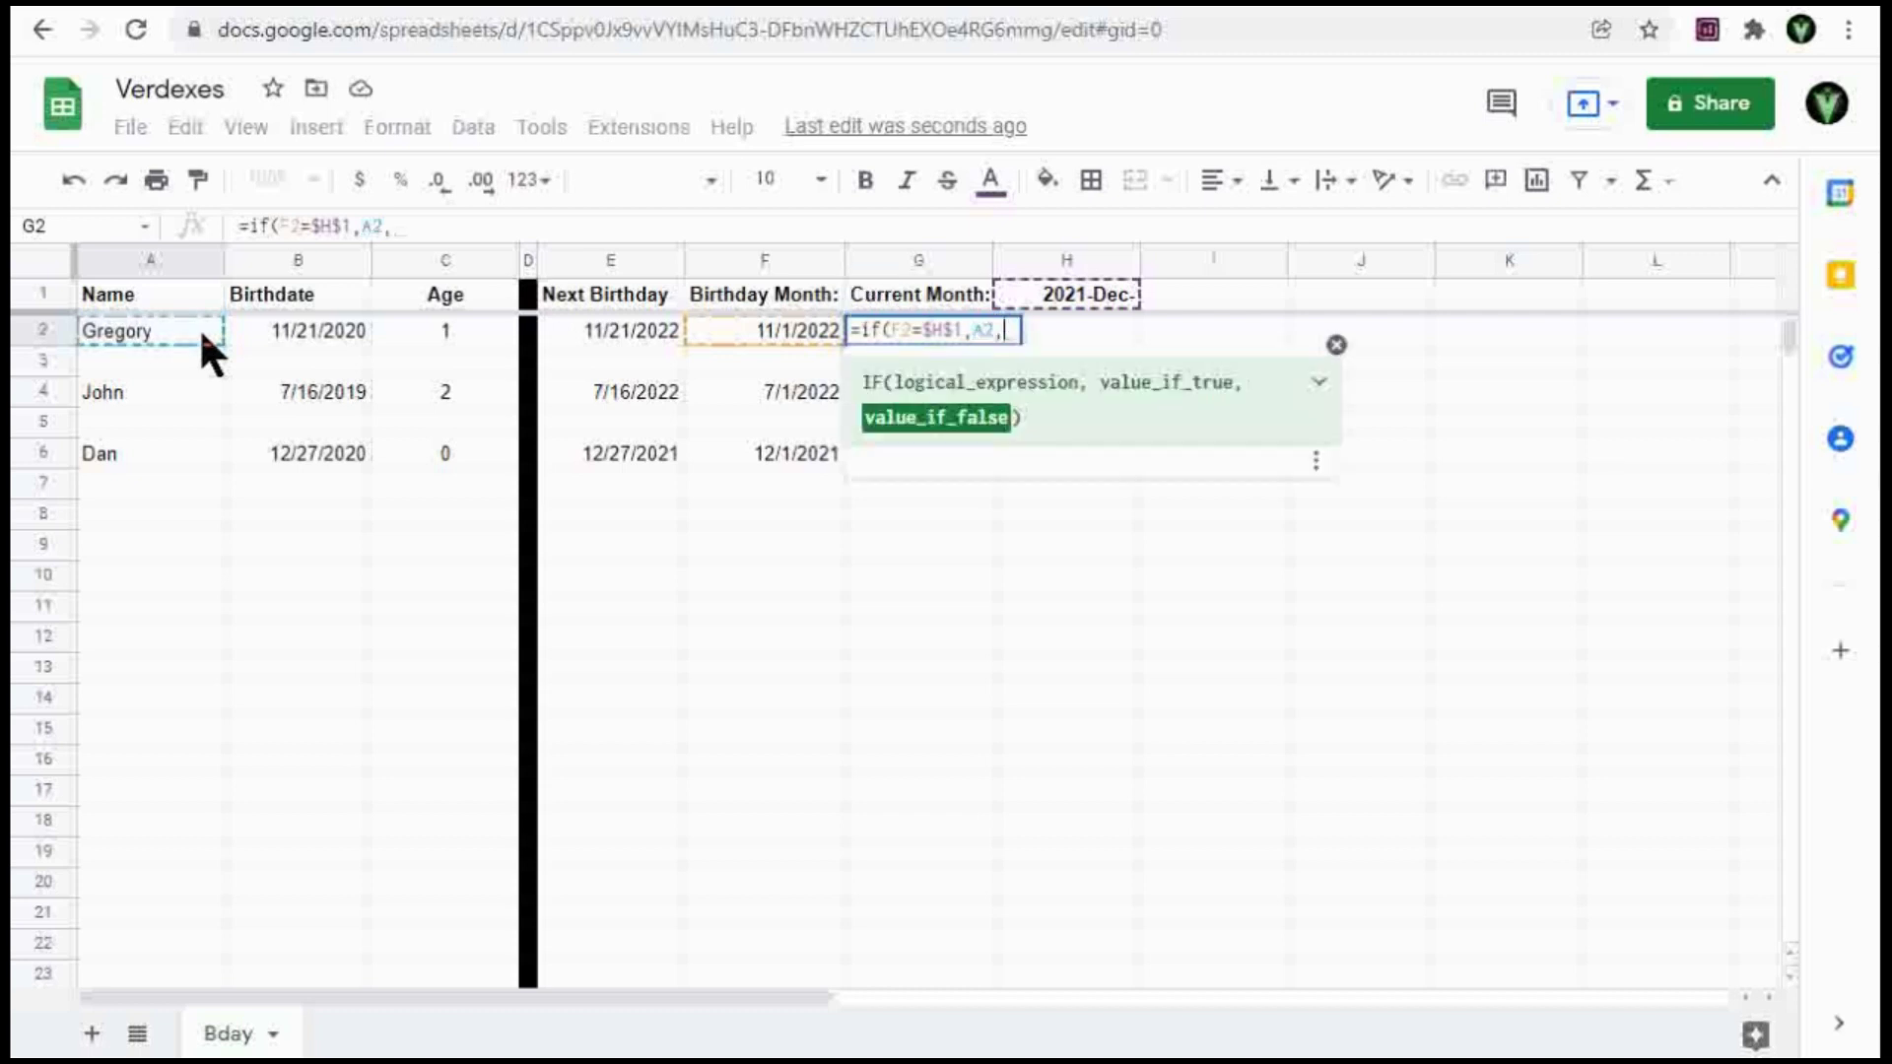
text(""))
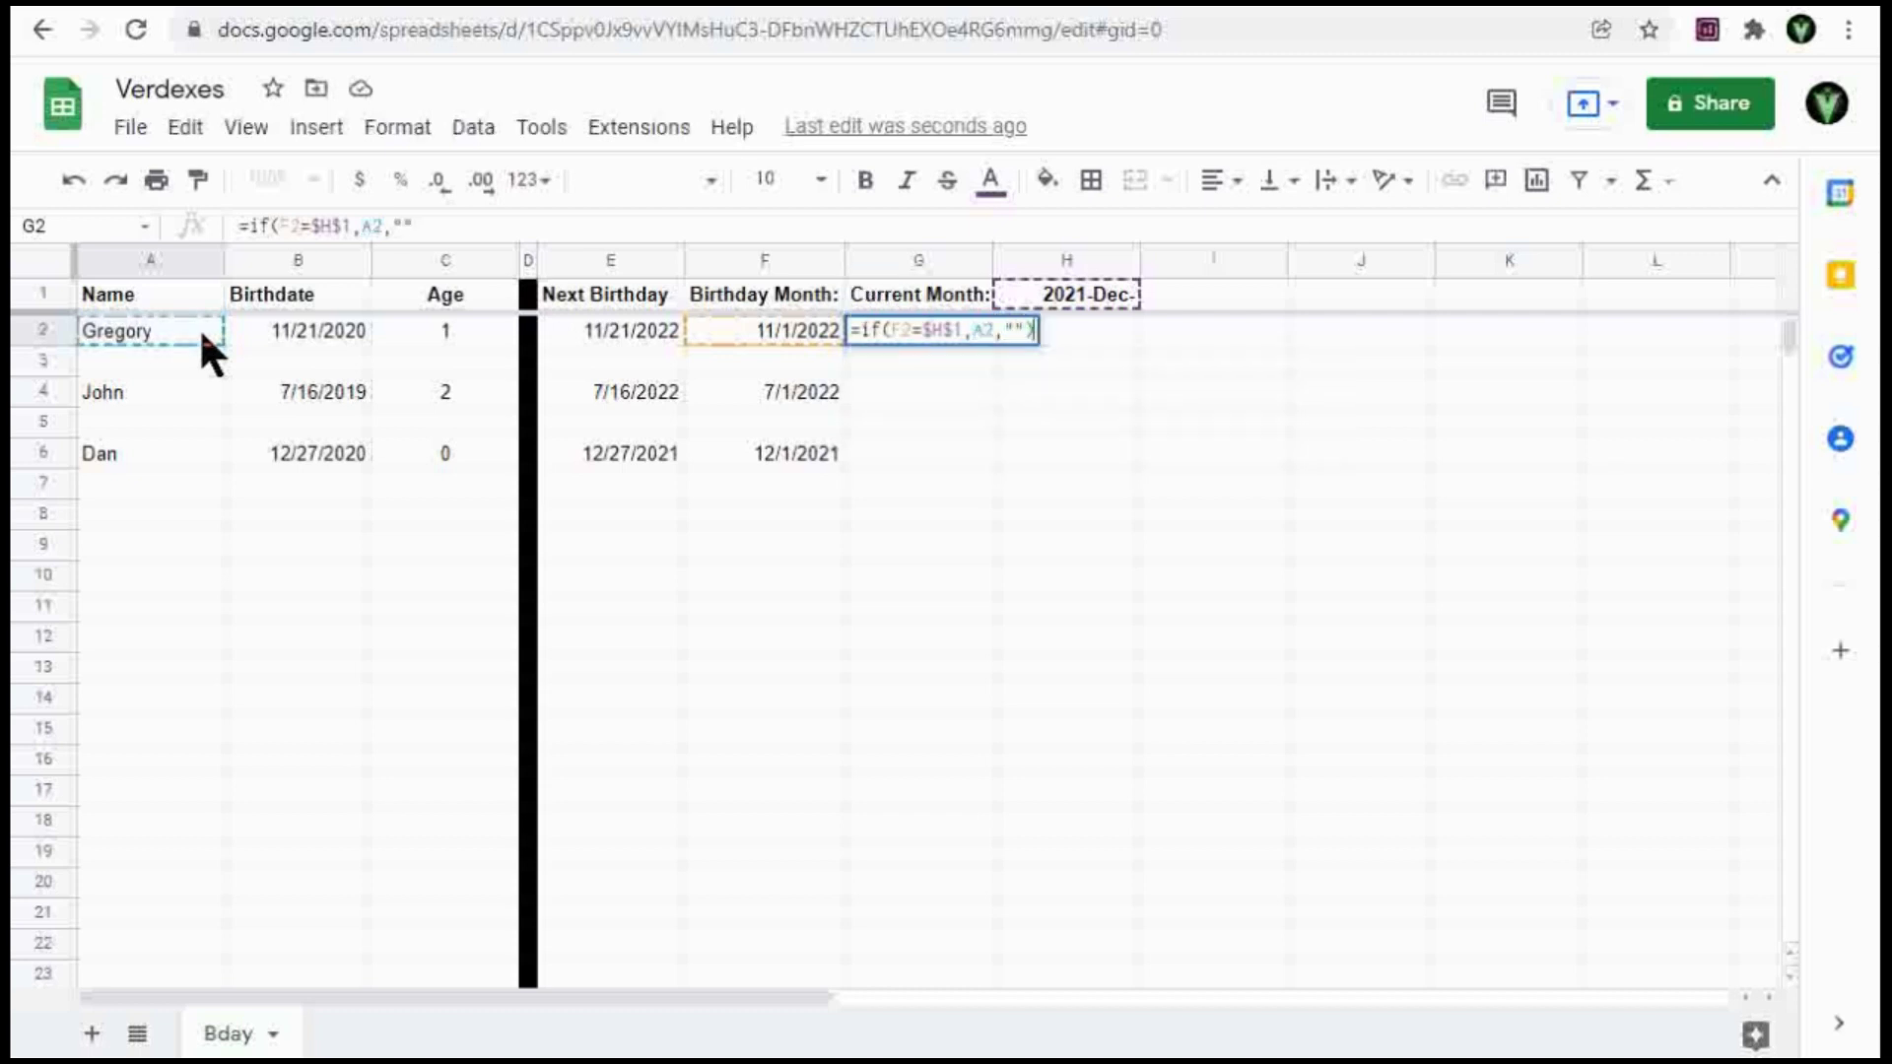
key(Return)
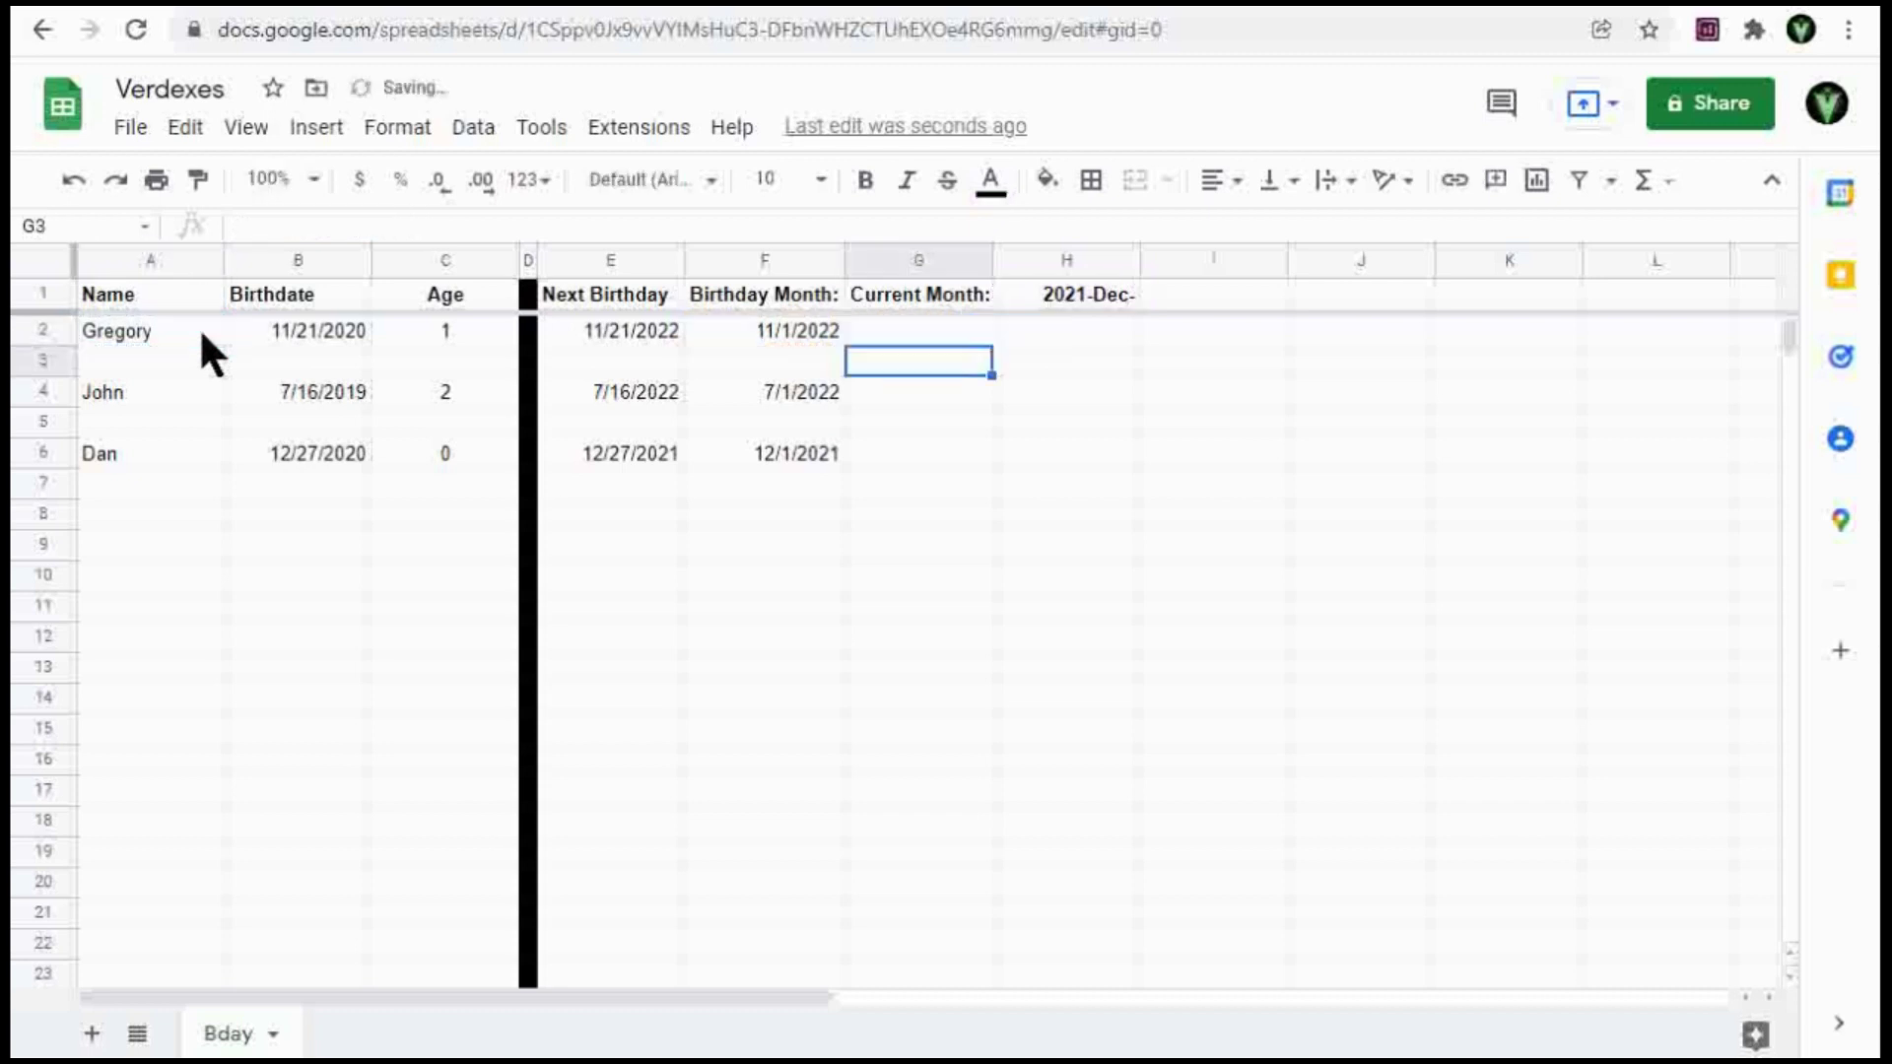
Fill the G2 formula down through G6 and select column G.
click(944, 331)
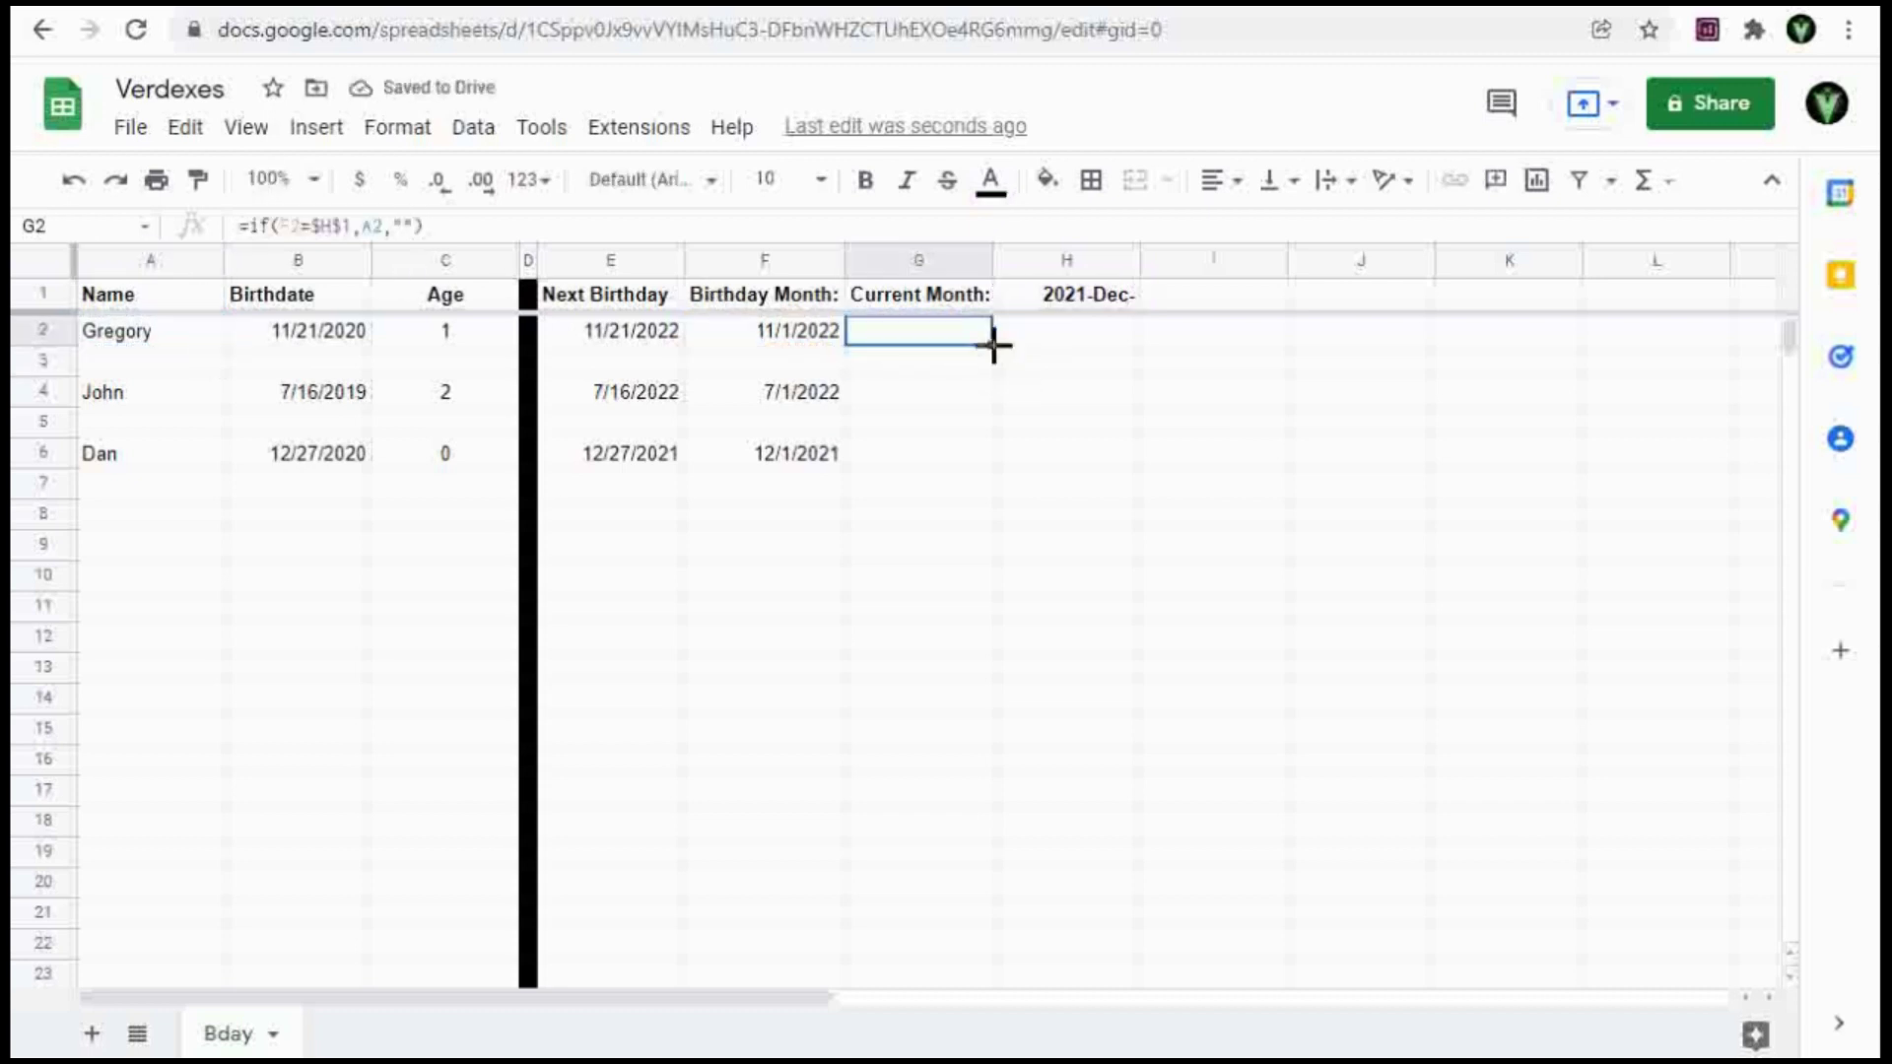
drag(994, 345, 988, 463)
click(950, 453)
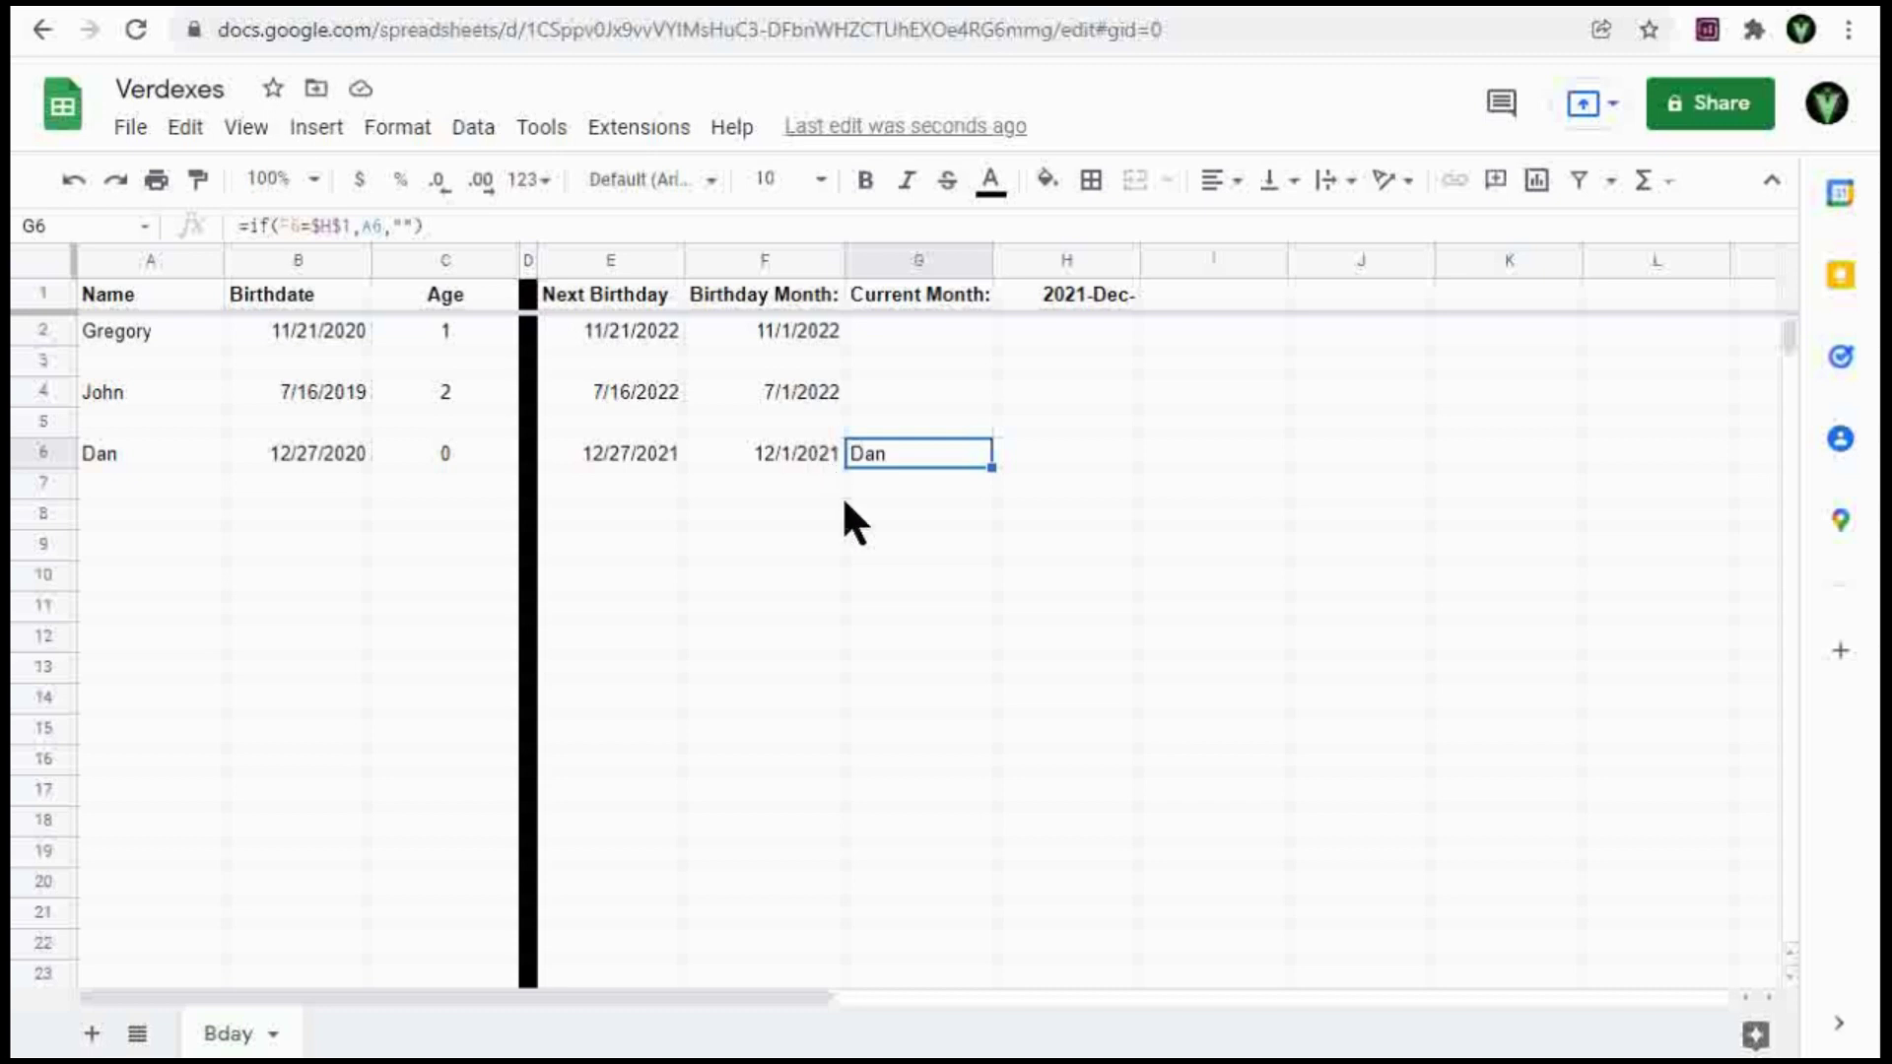
click(919, 262)
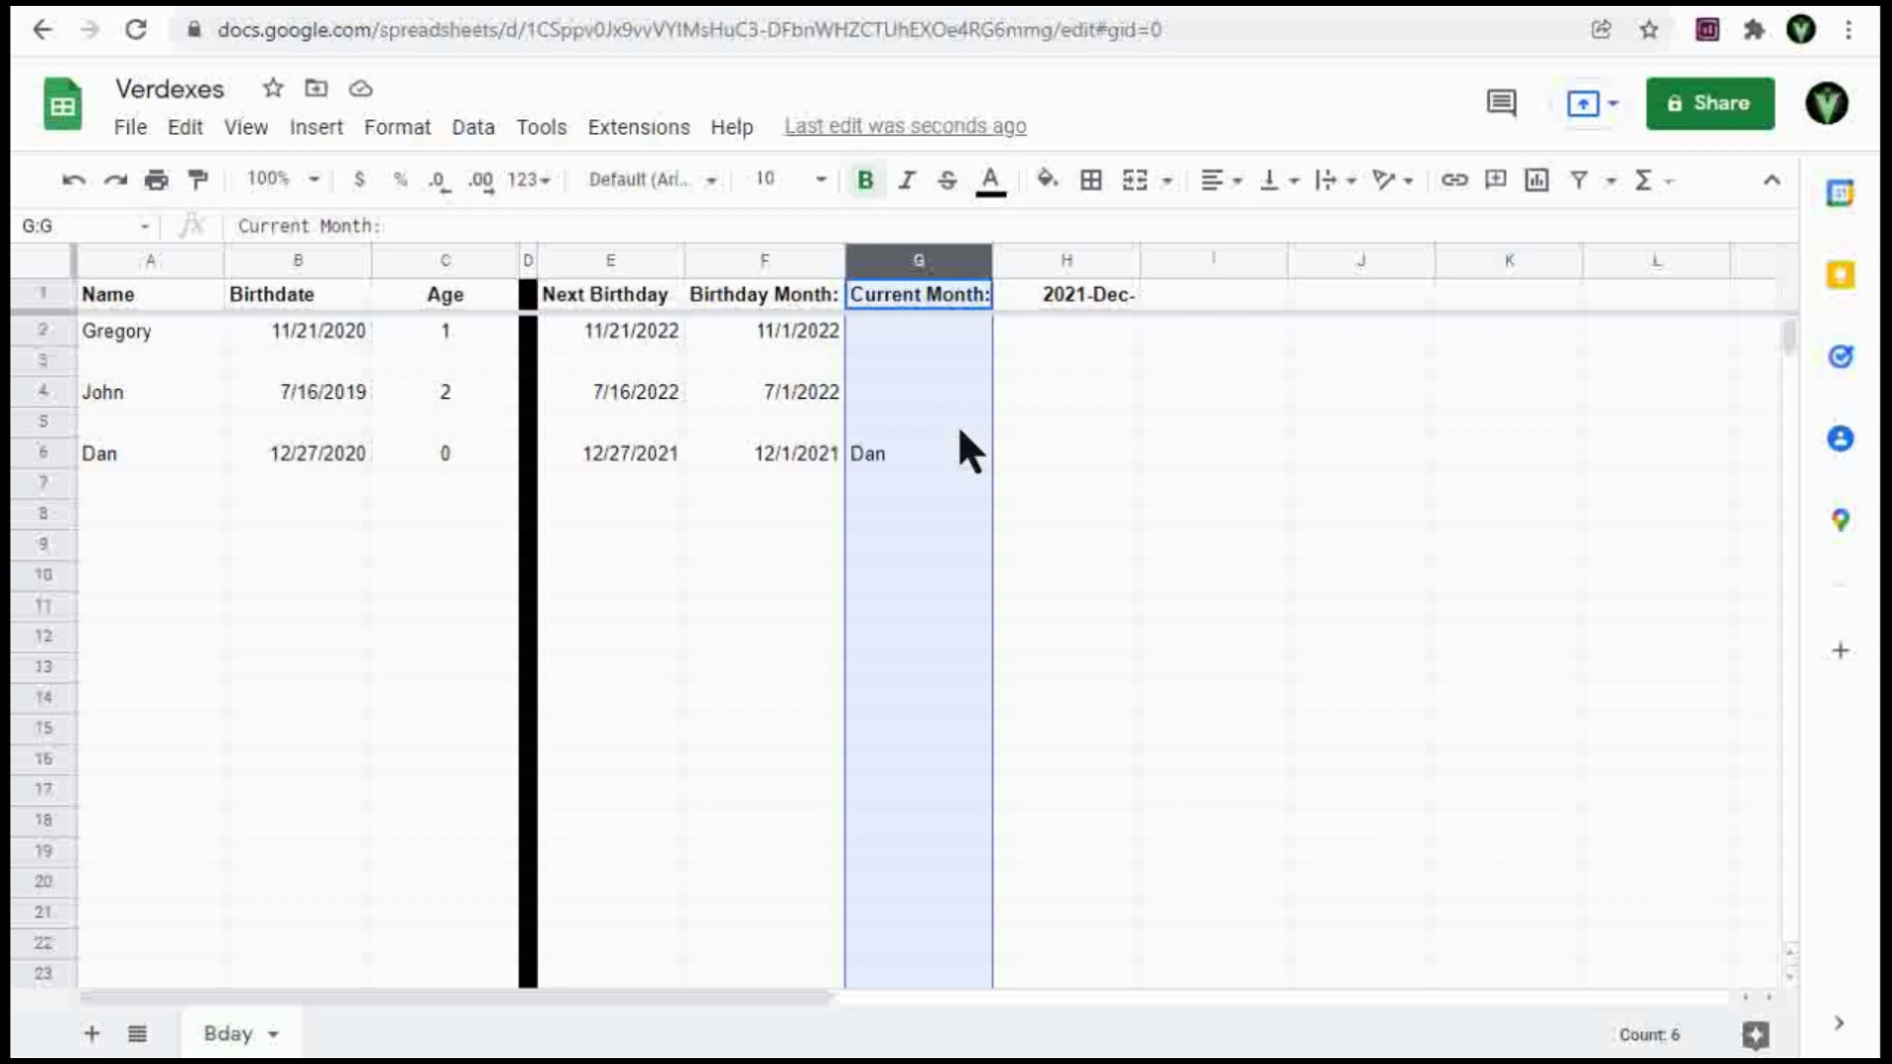
Shade the Name column A gray.
click(163, 259)
click(1048, 180)
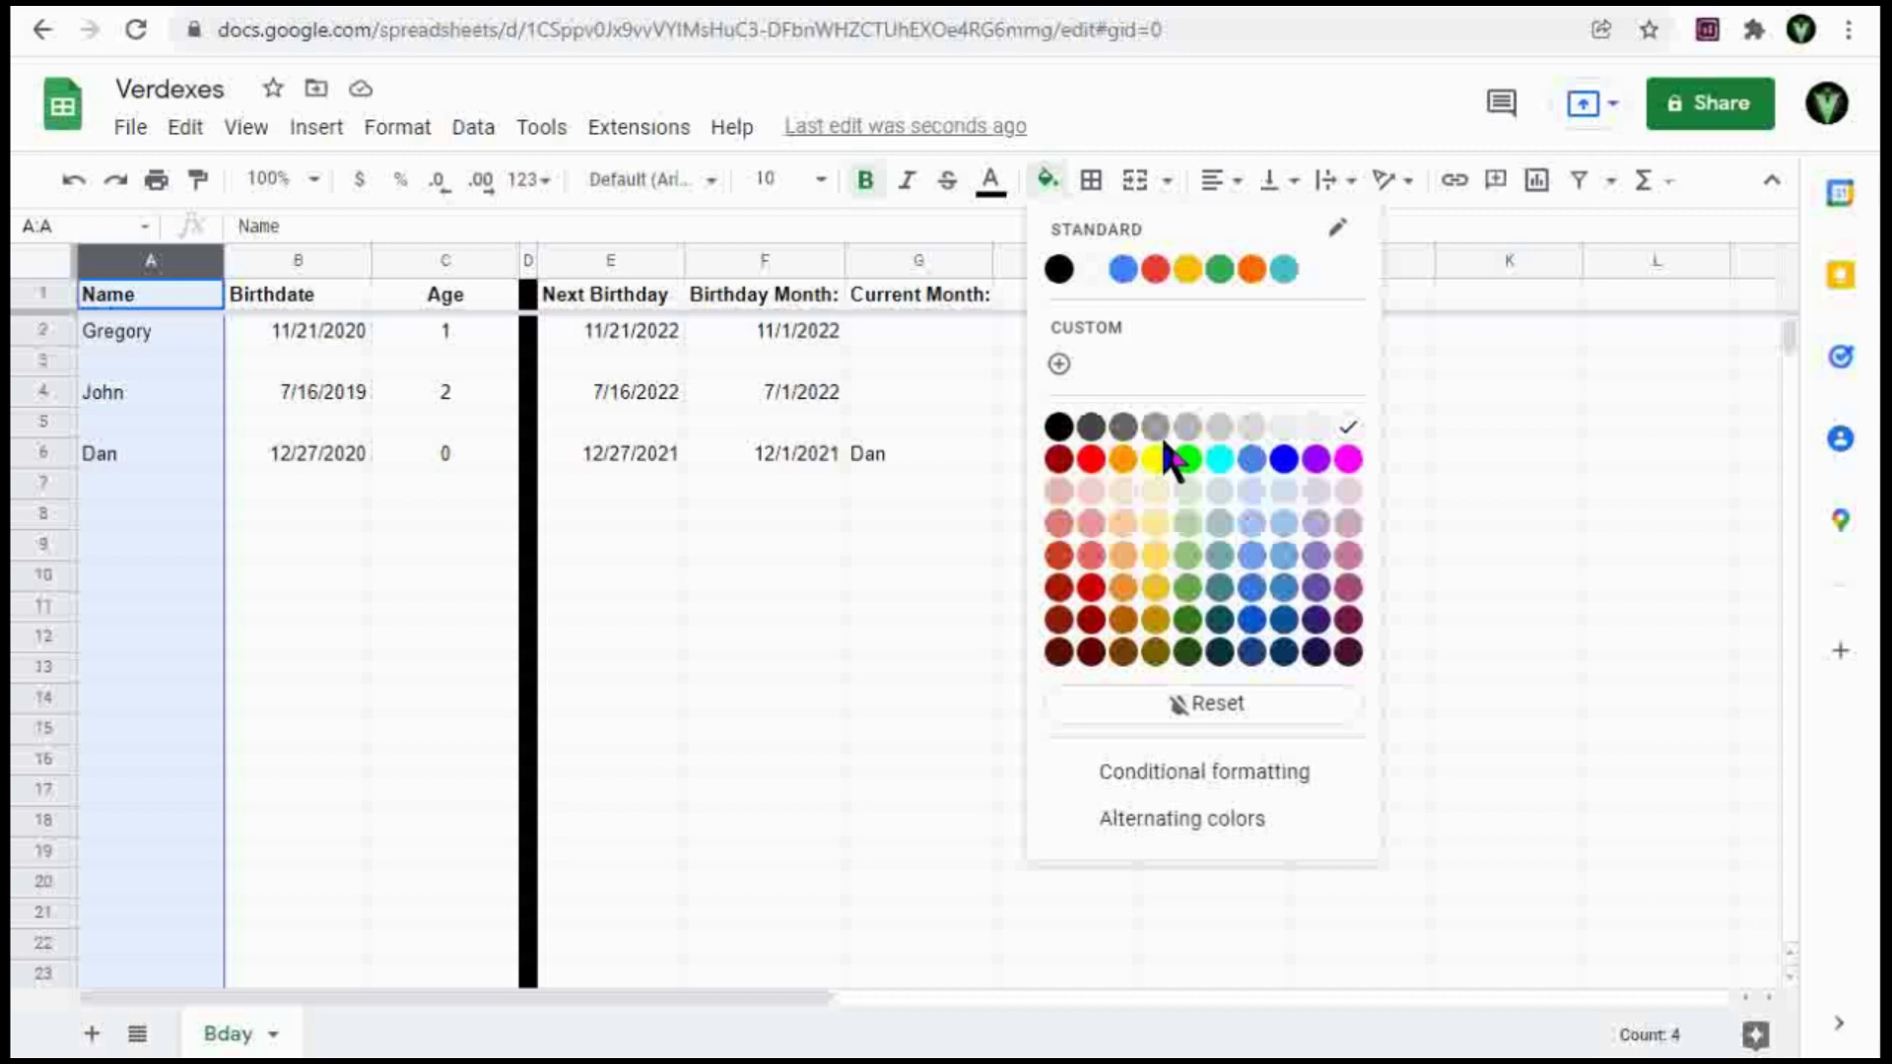
click(1251, 430)
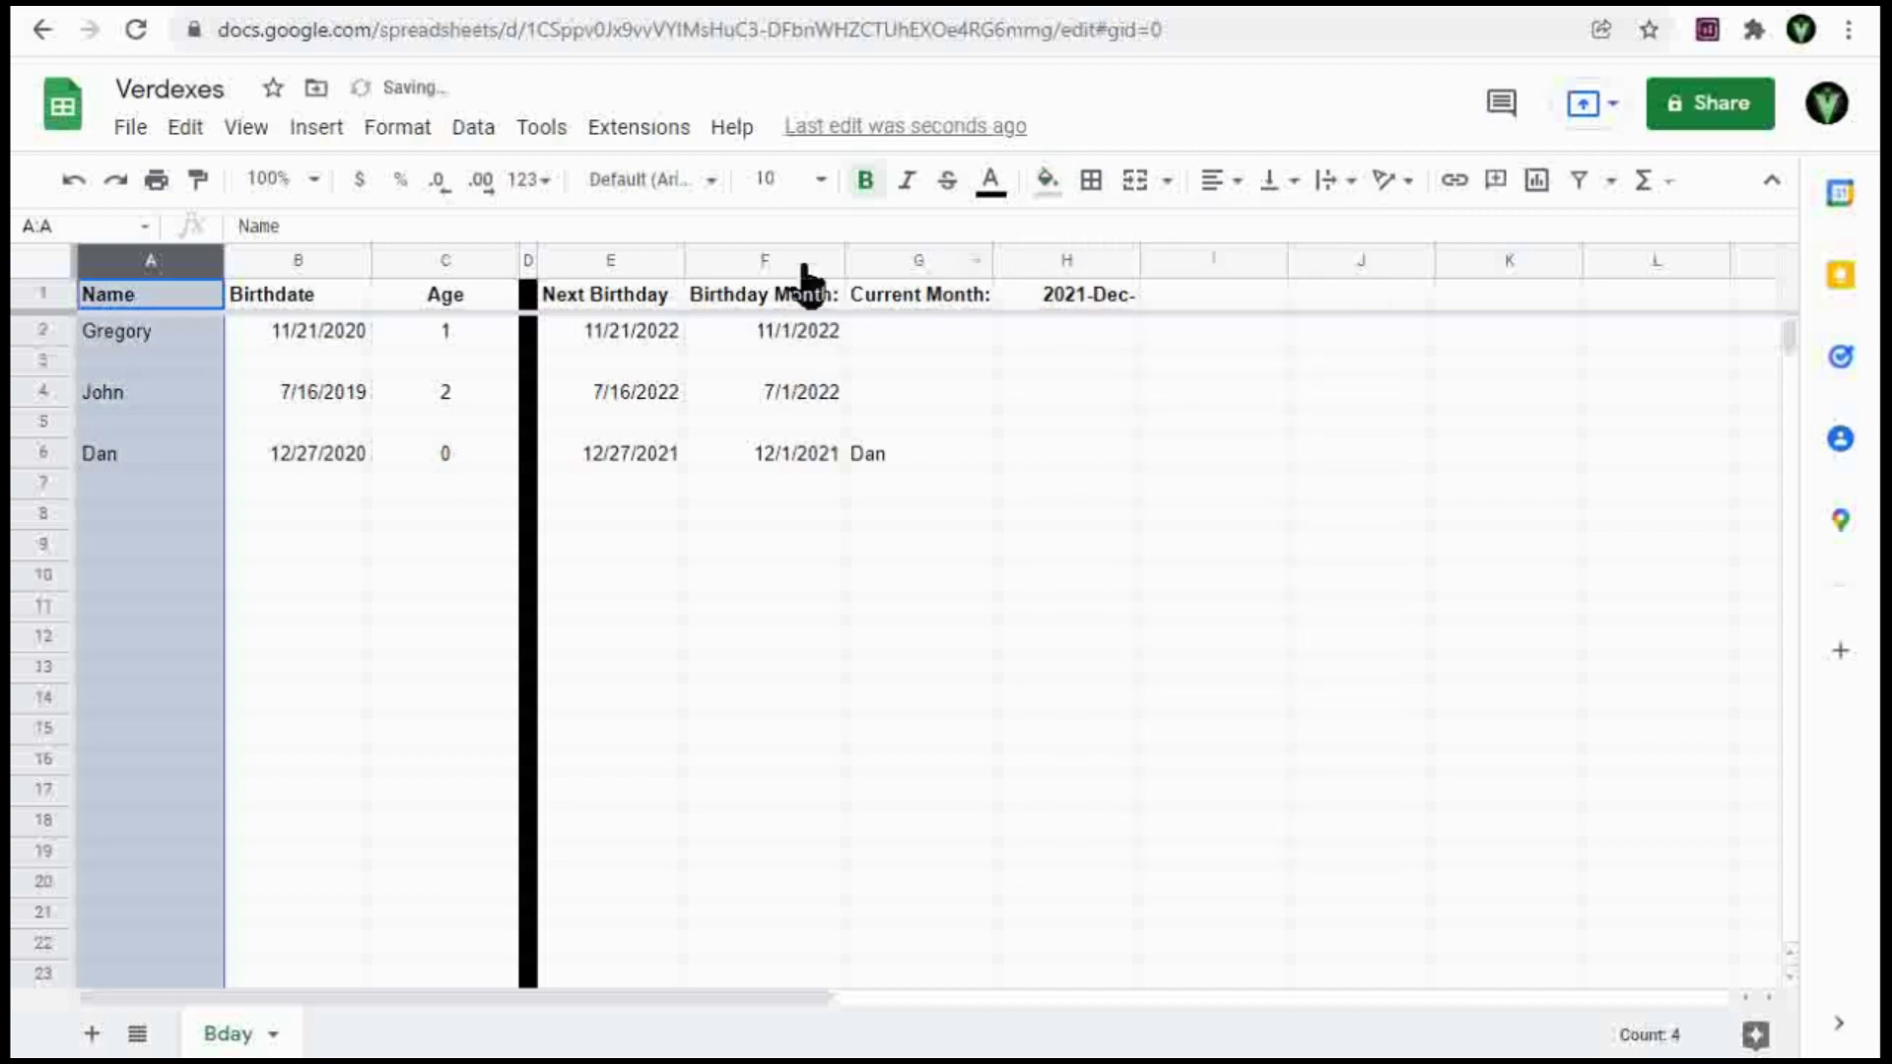
Hide the Birthday Month column F.
click(773, 259)
right_click(777, 266)
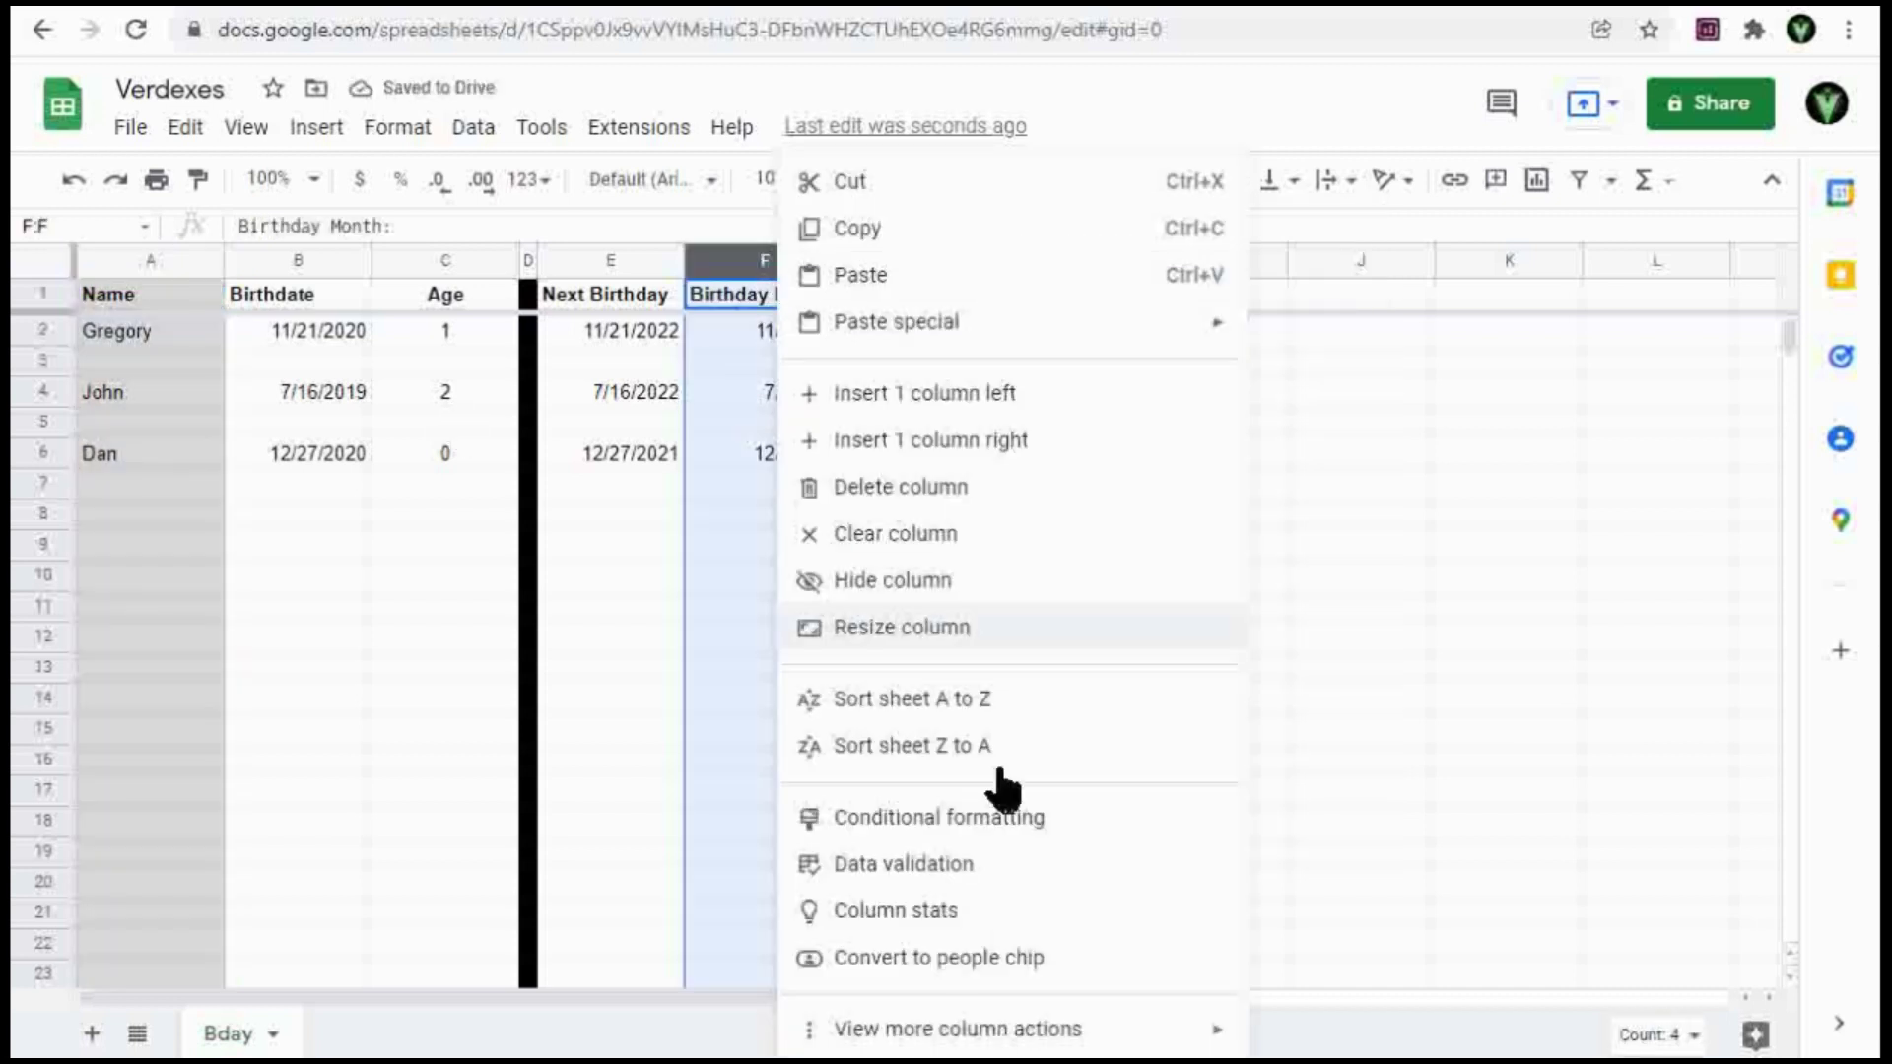
click(966, 587)
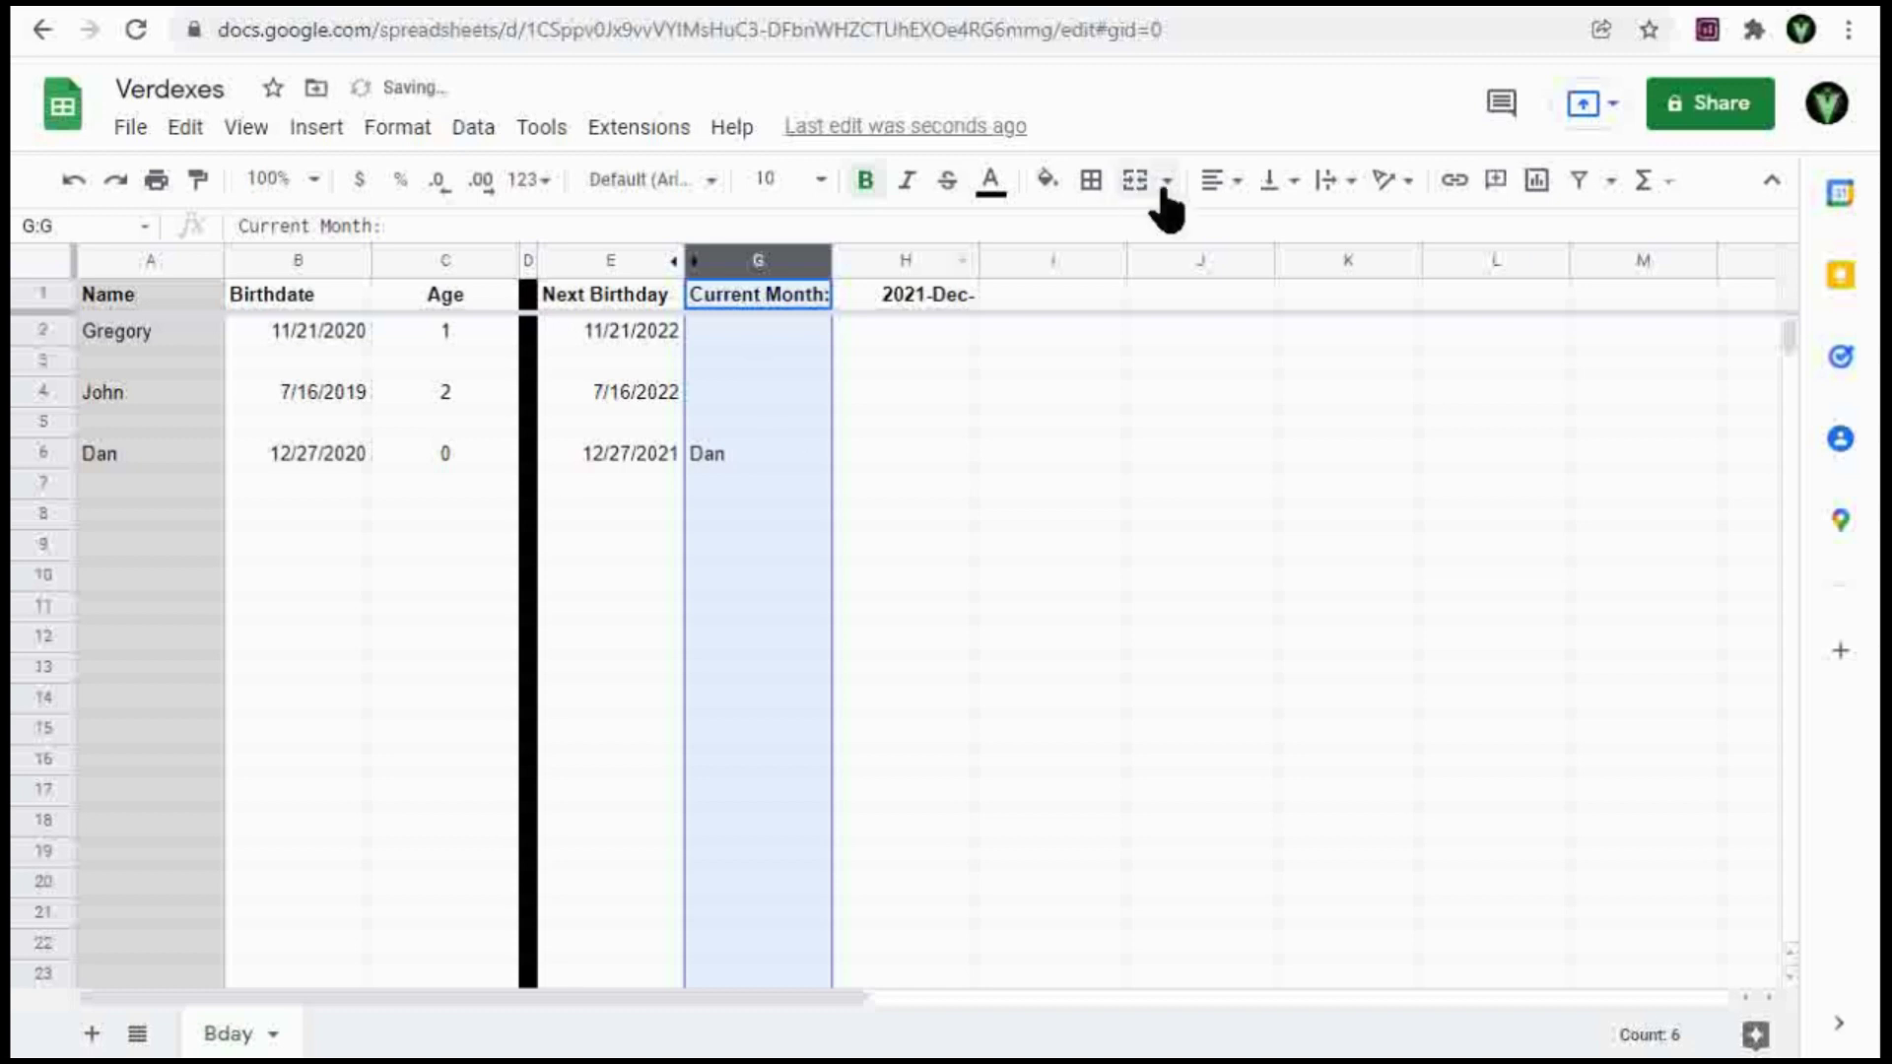
Shade the Current Month column G light gray.
click(1046, 180)
click(1073, 464)
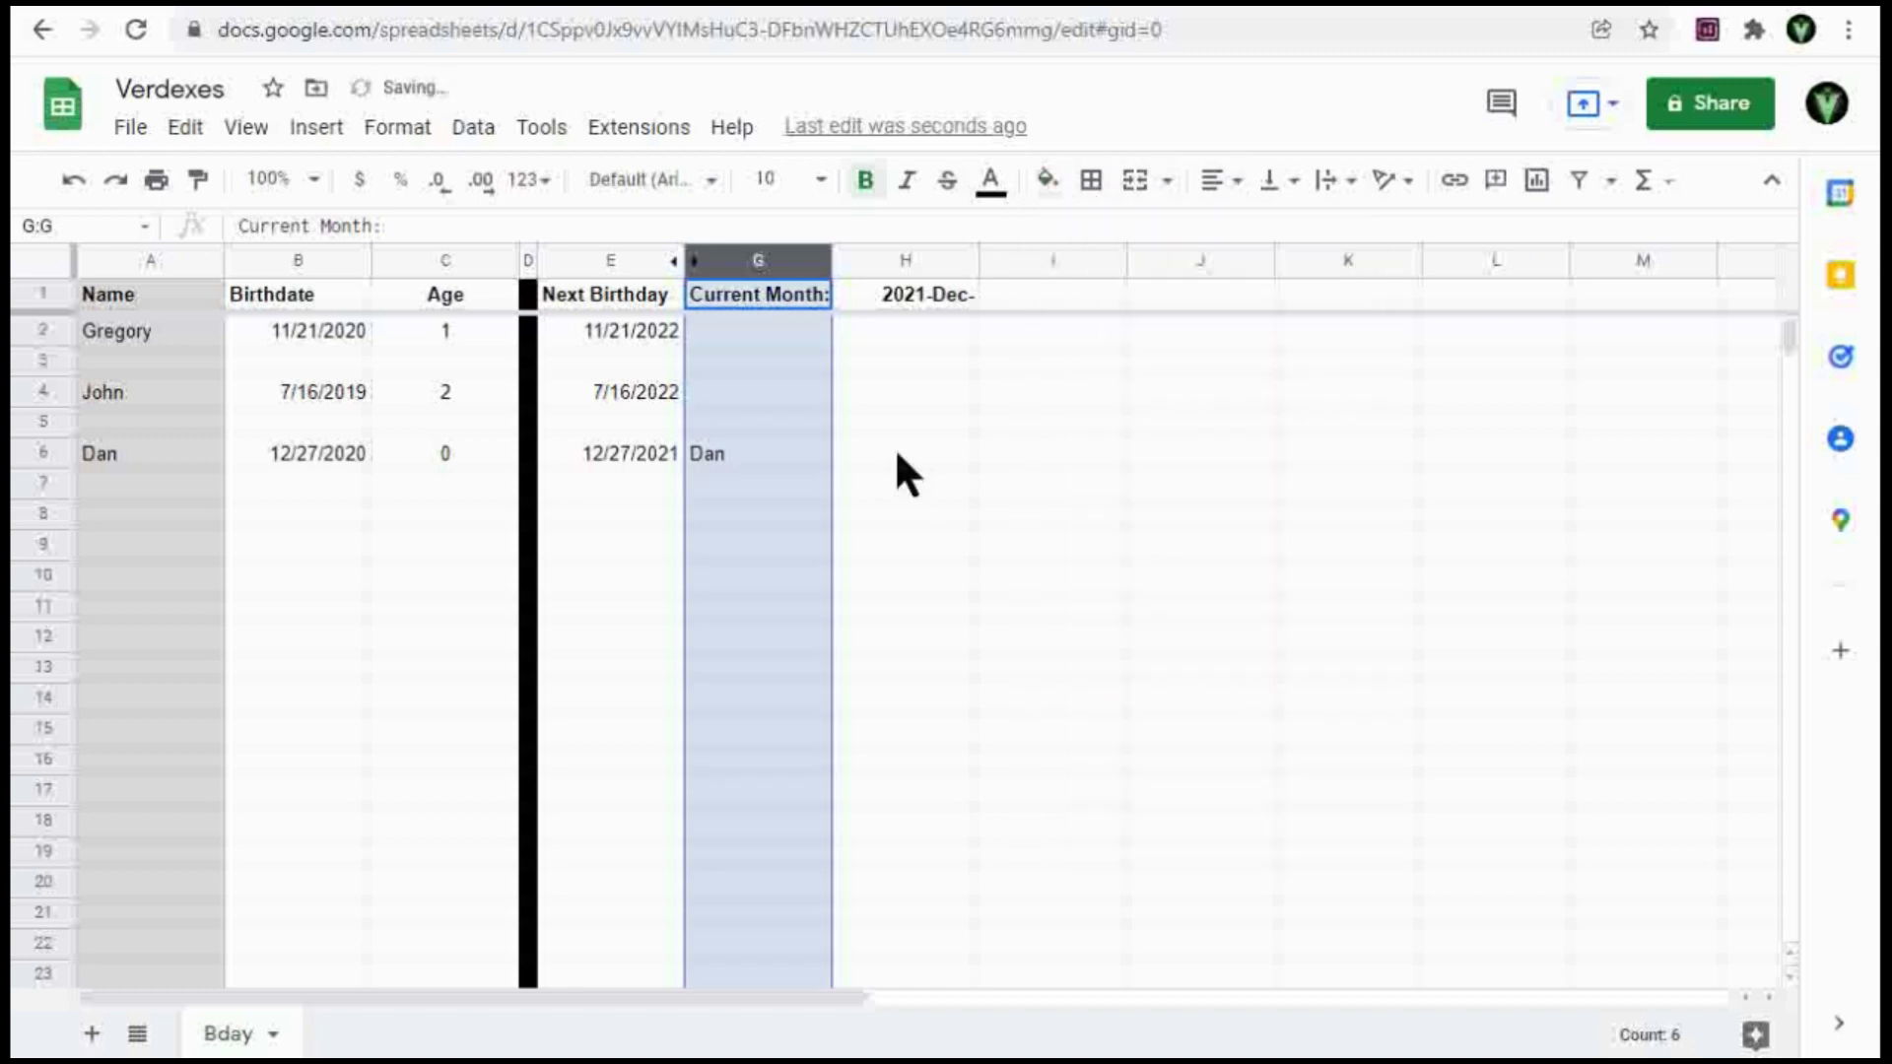
click(897, 451)
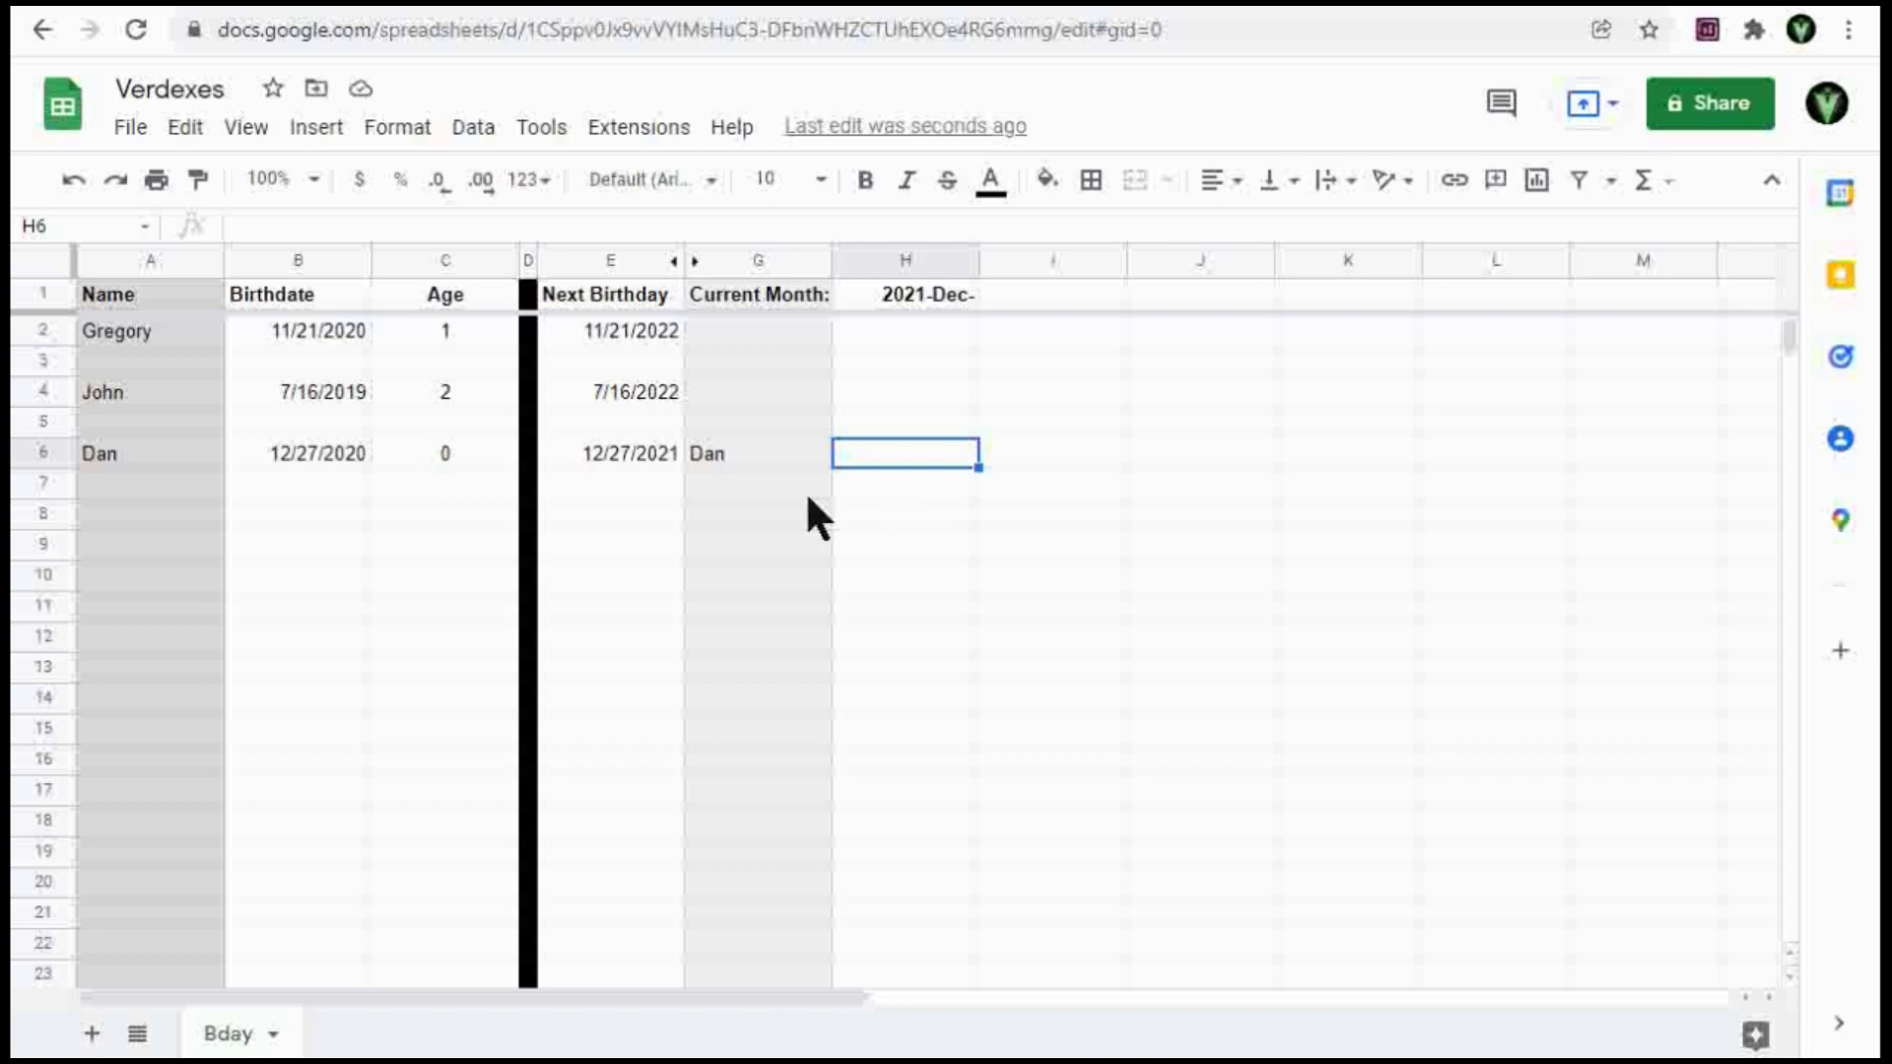
Create a conditional format rule on column E for 'Date is today'.
click(599, 260)
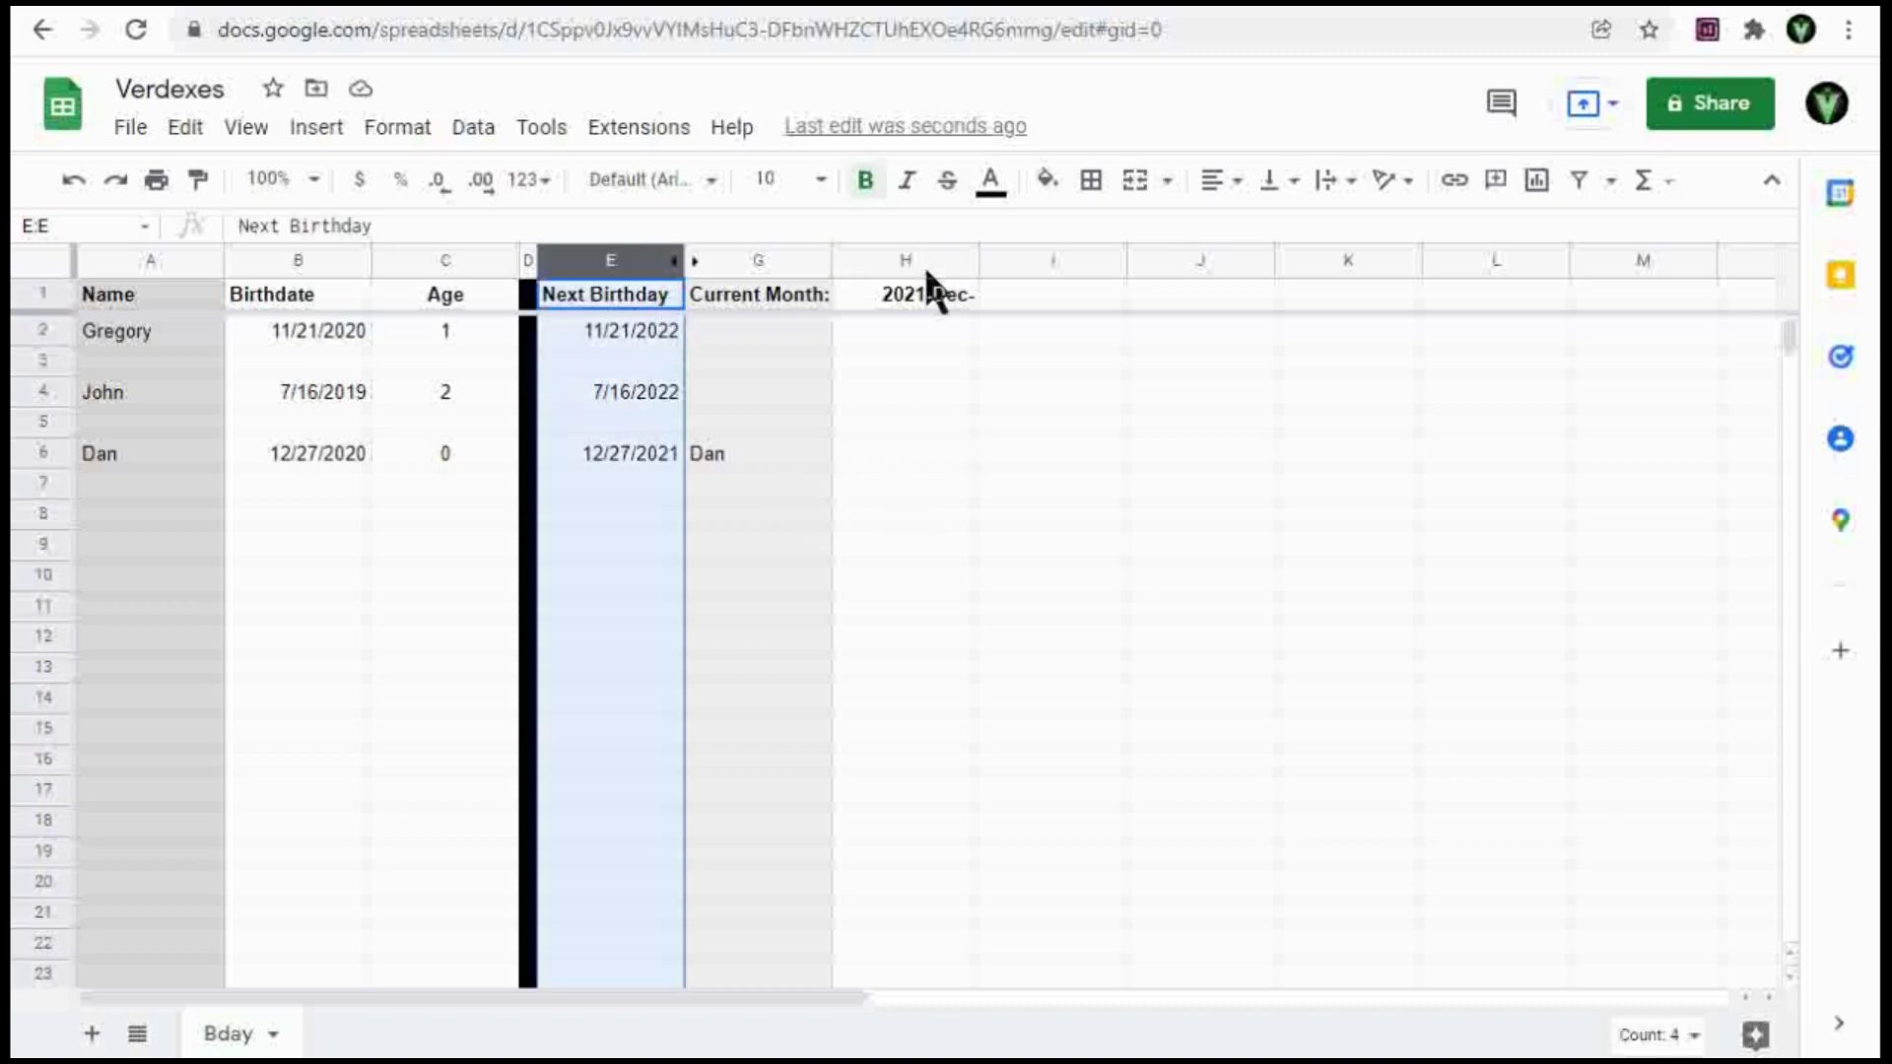
click(387, 133)
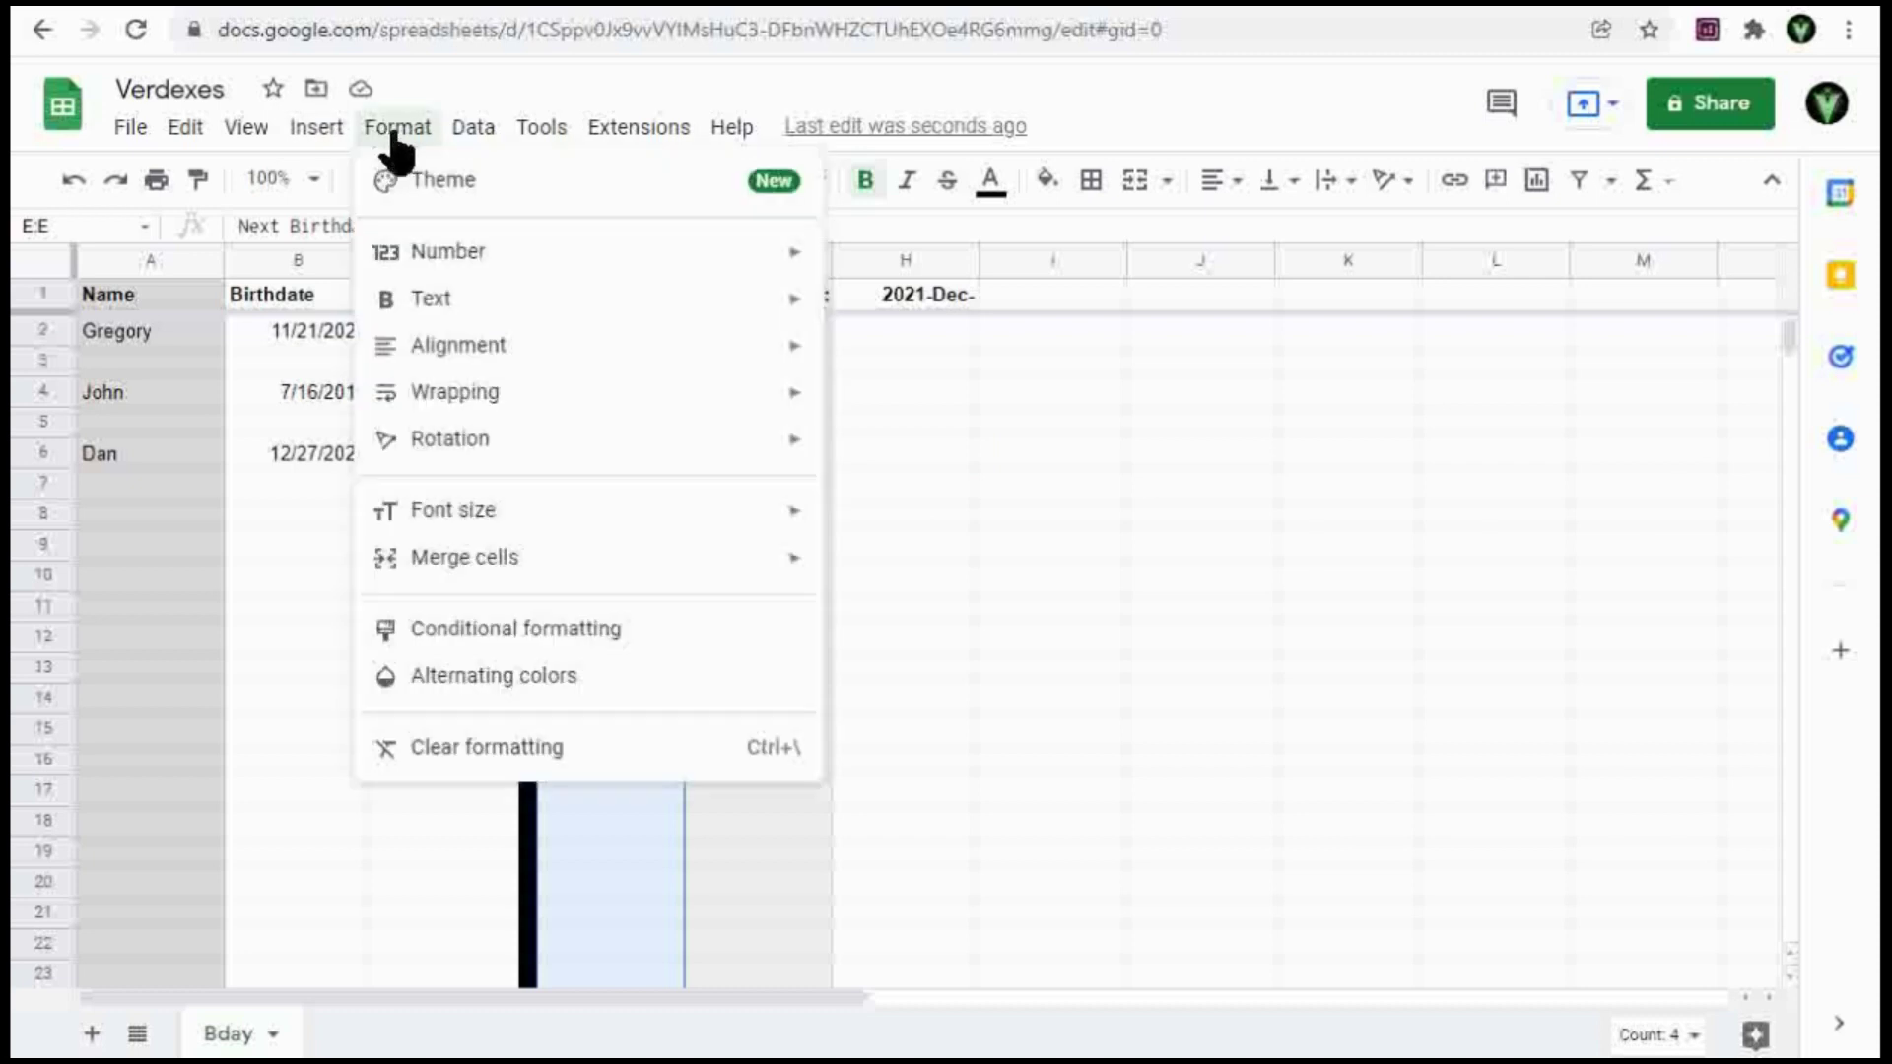
click(527, 629)
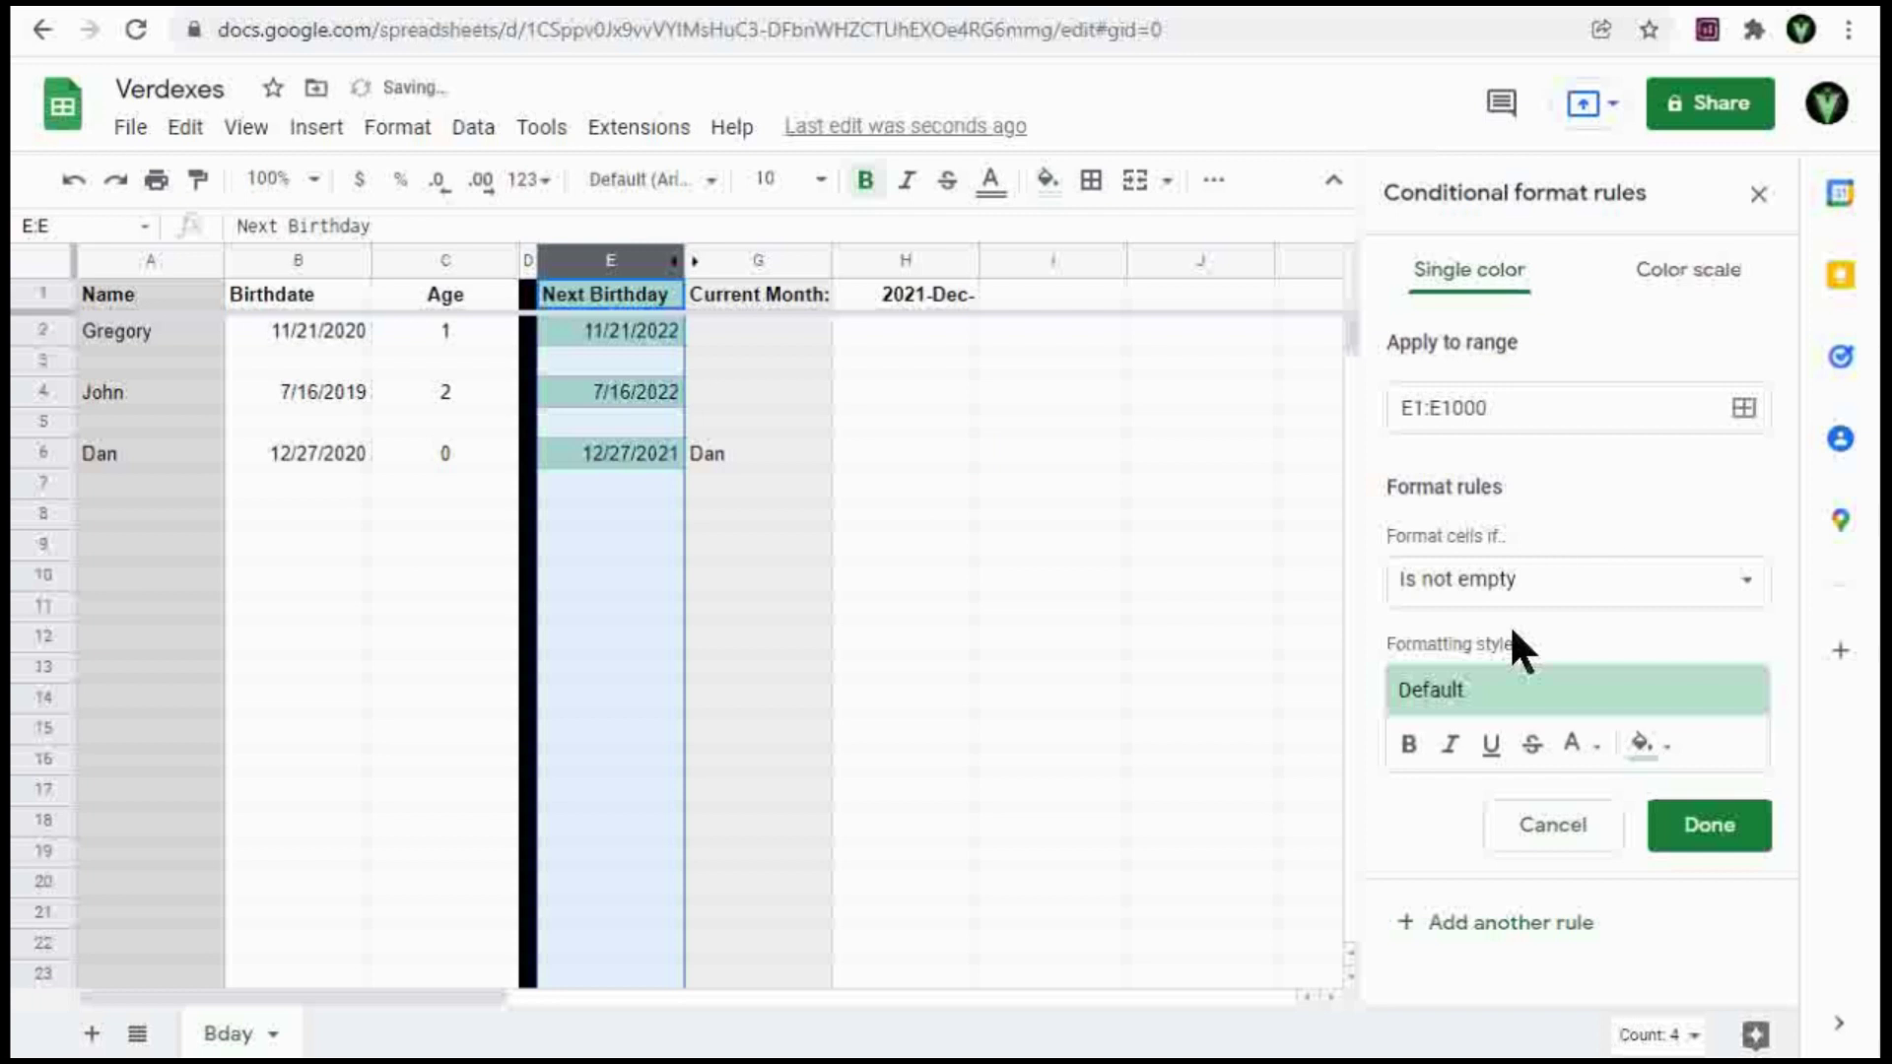
click(1533, 602)
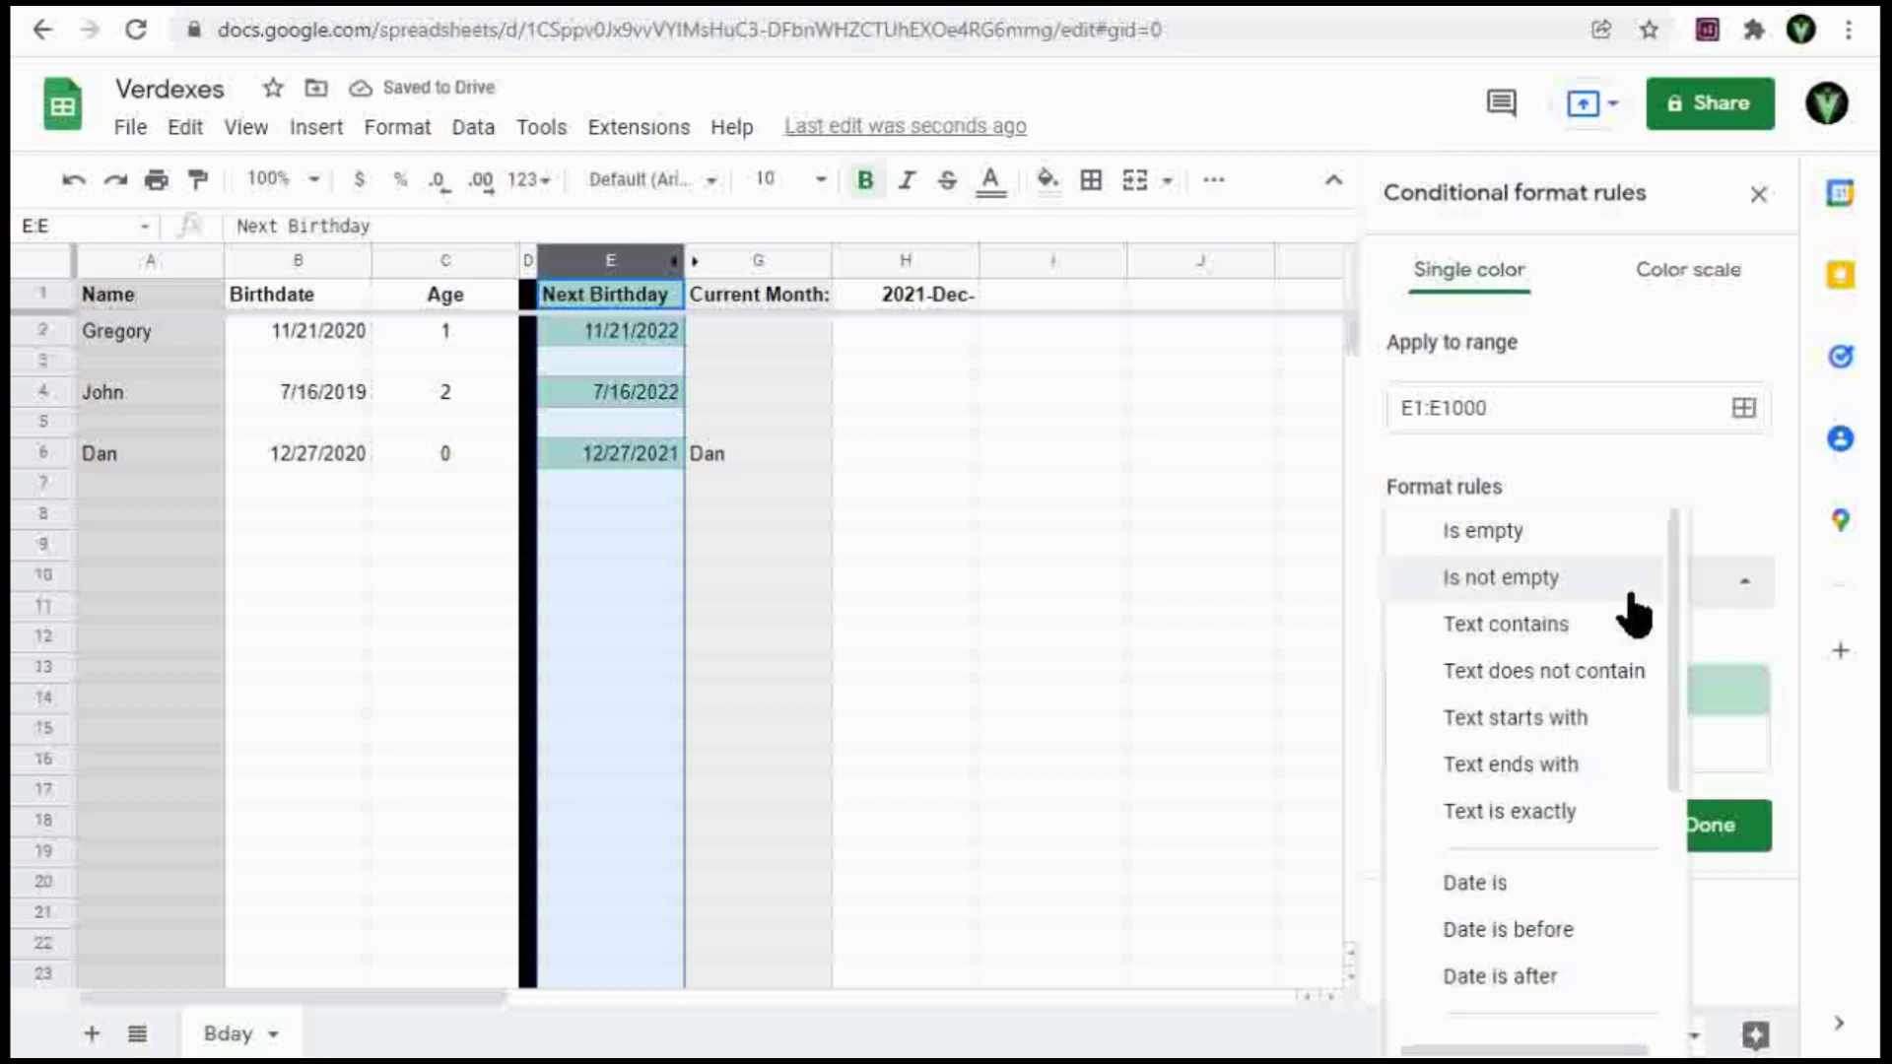
click(1505, 894)
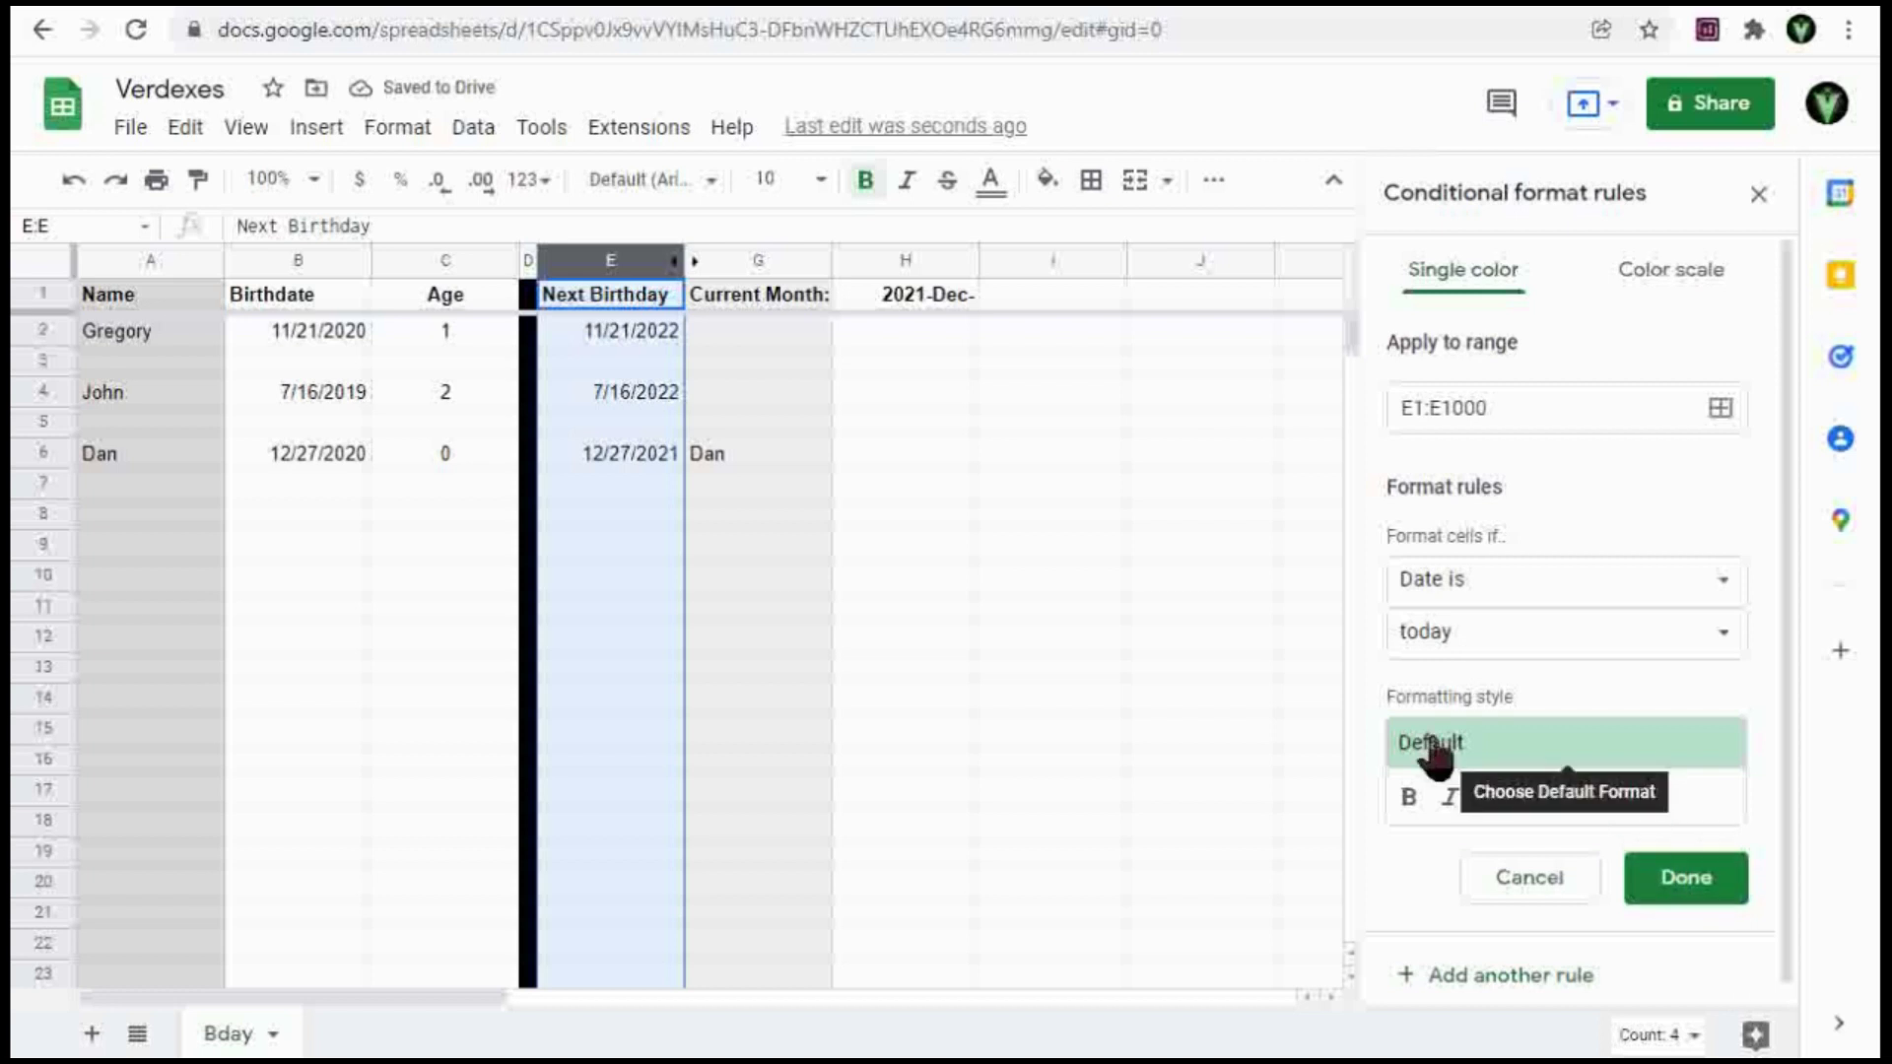
Add a yellow-fill rule on column E for 'Date is tomorrow'.
click(1703, 881)
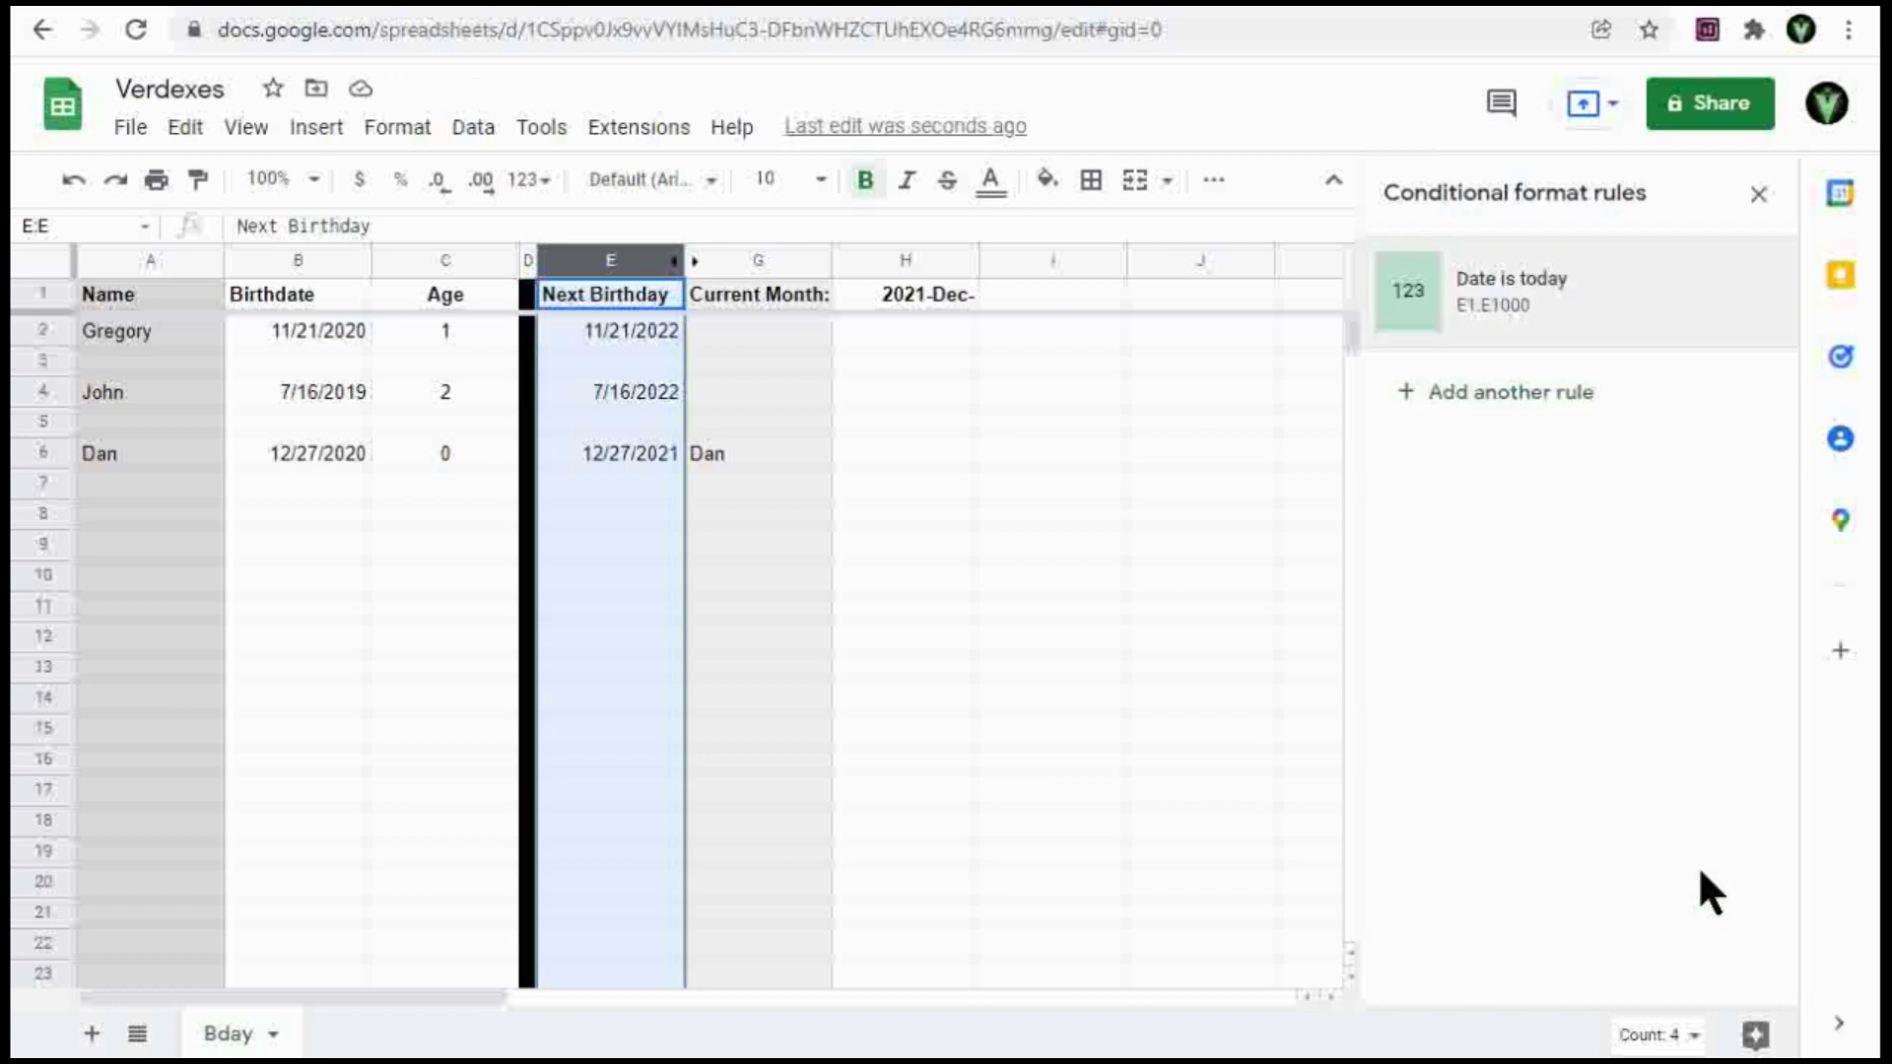
click(1500, 394)
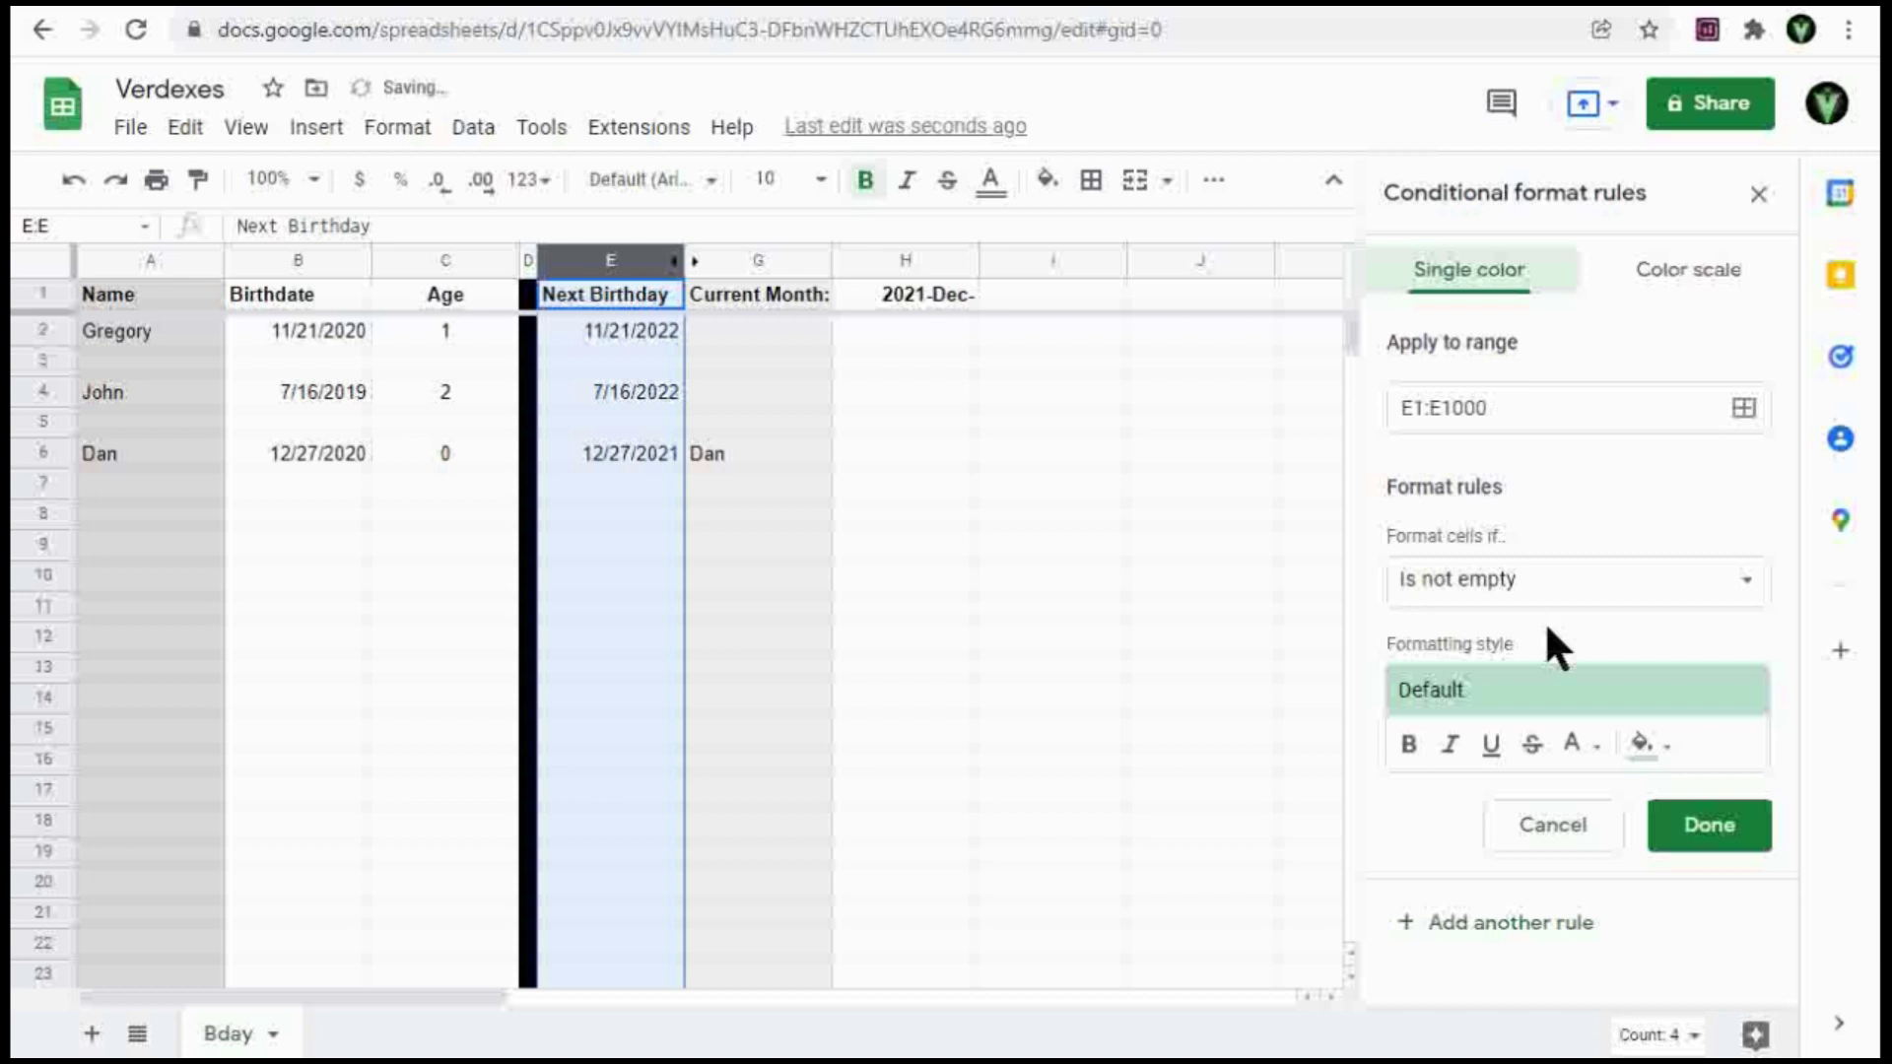
click(1511, 583)
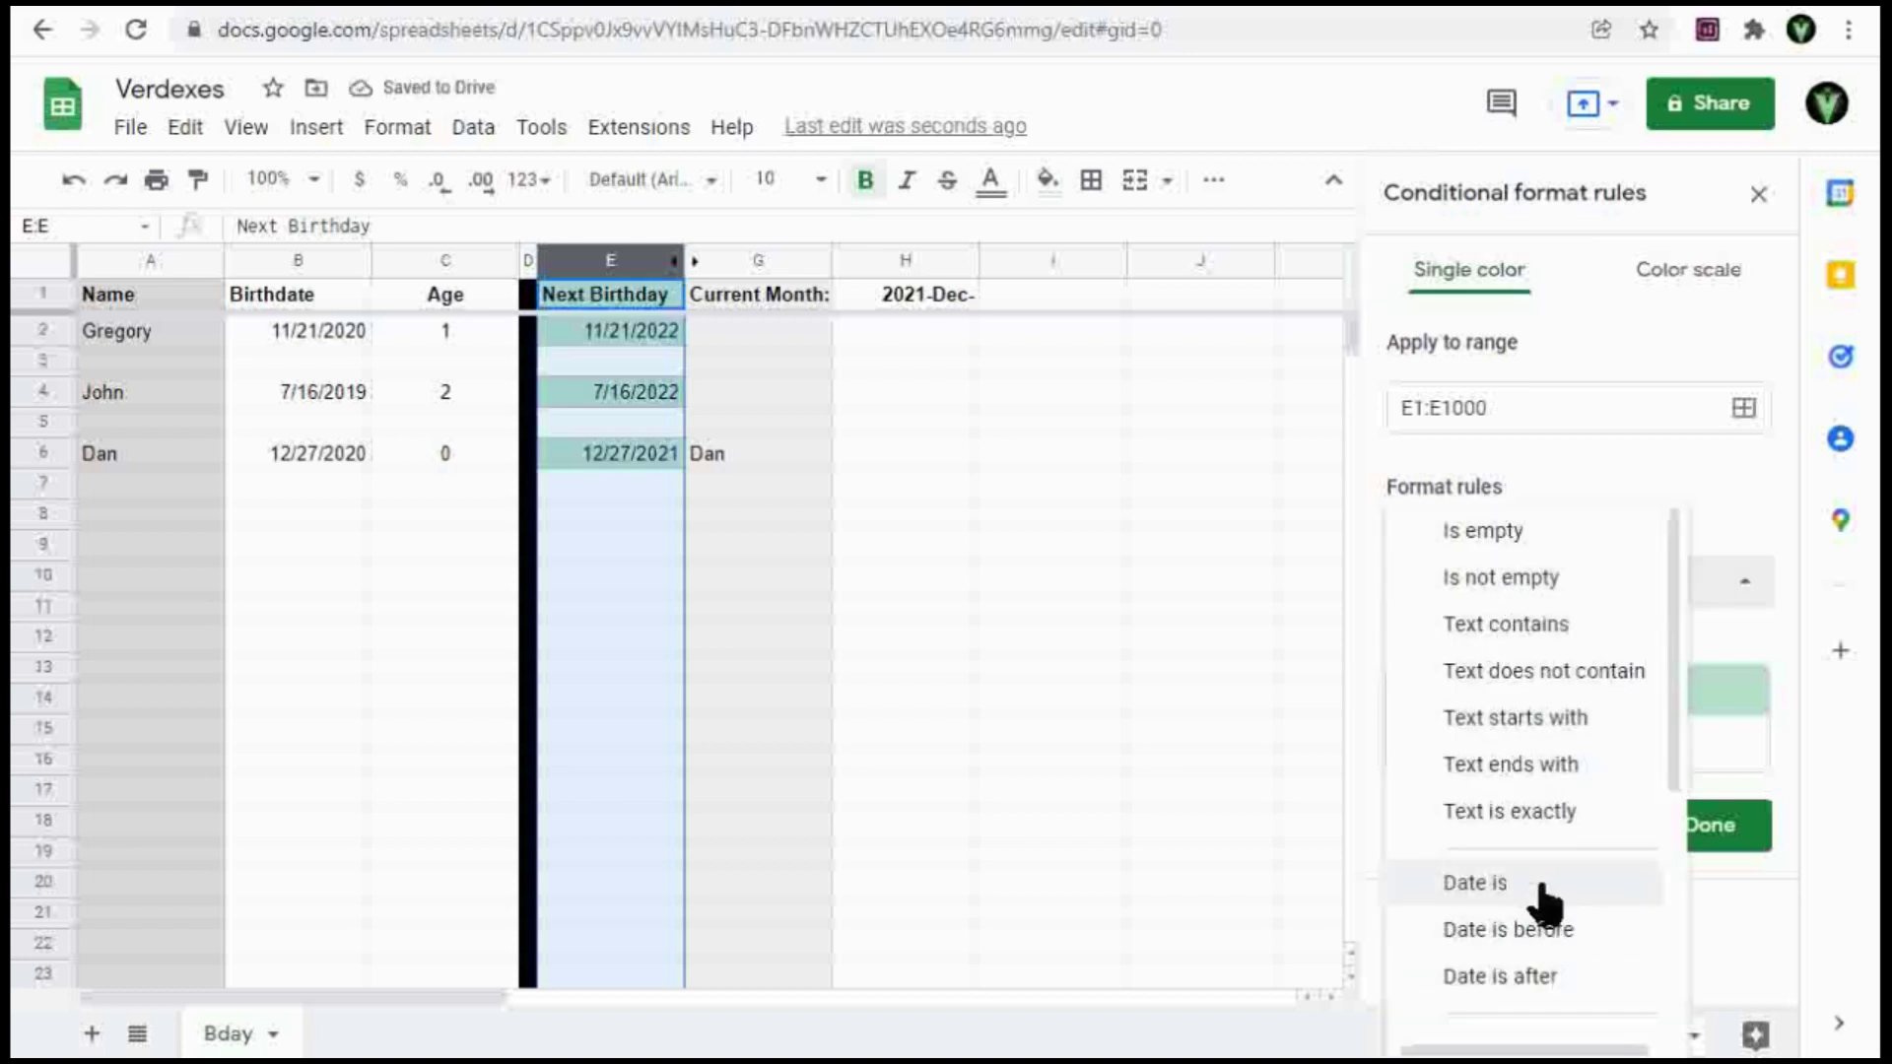
click(1543, 892)
click(1515, 646)
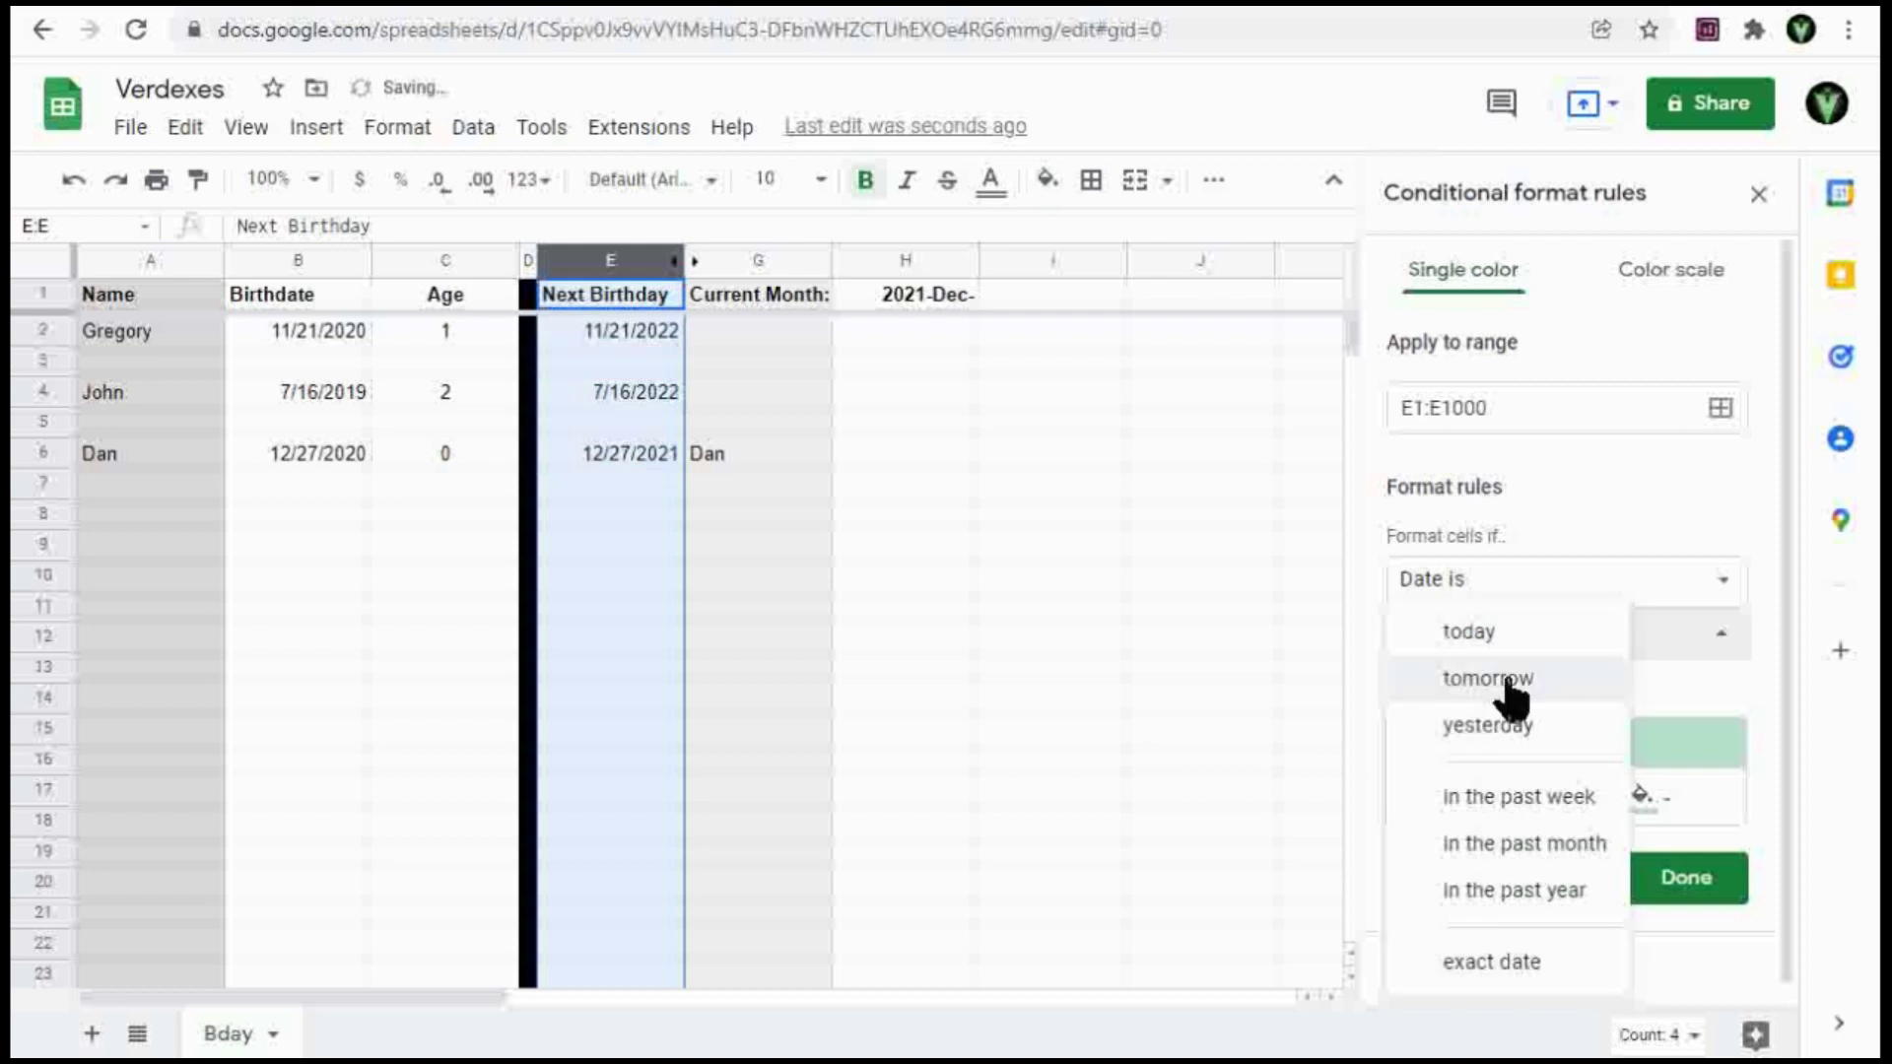
click(1506, 678)
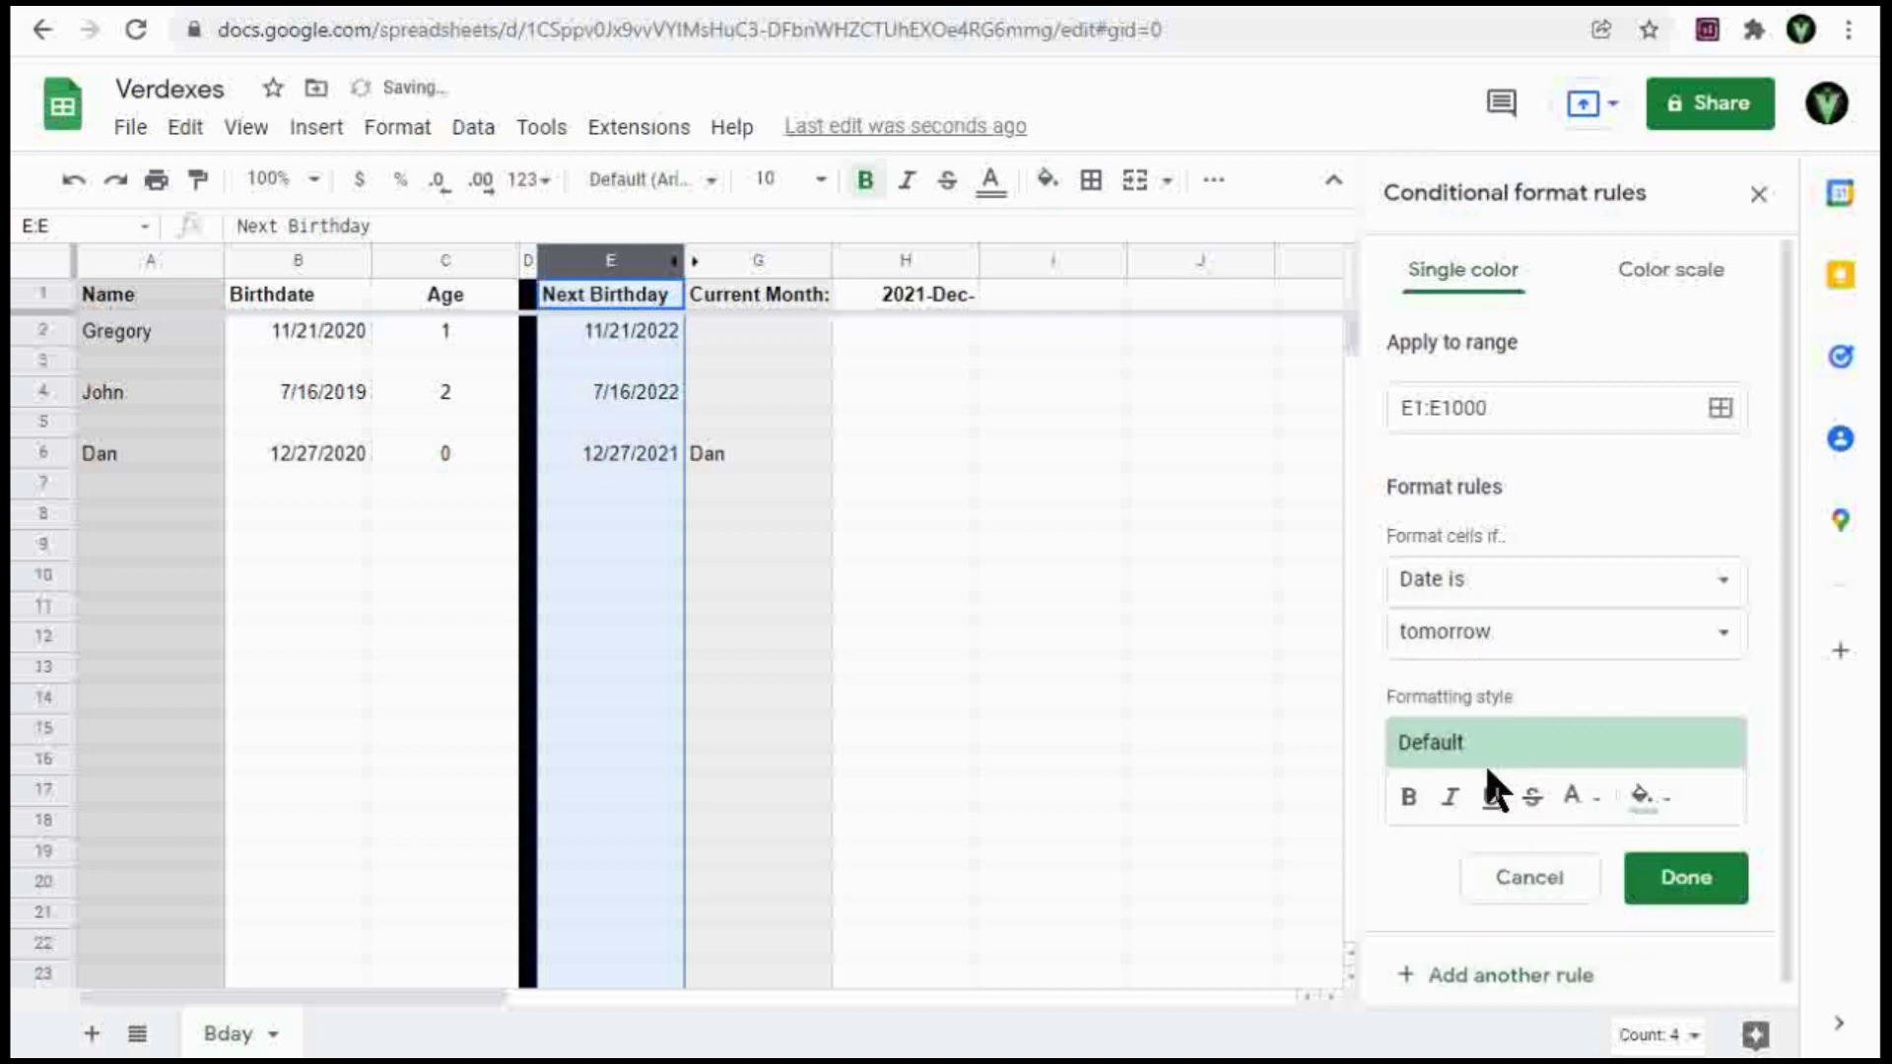
click(1660, 806)
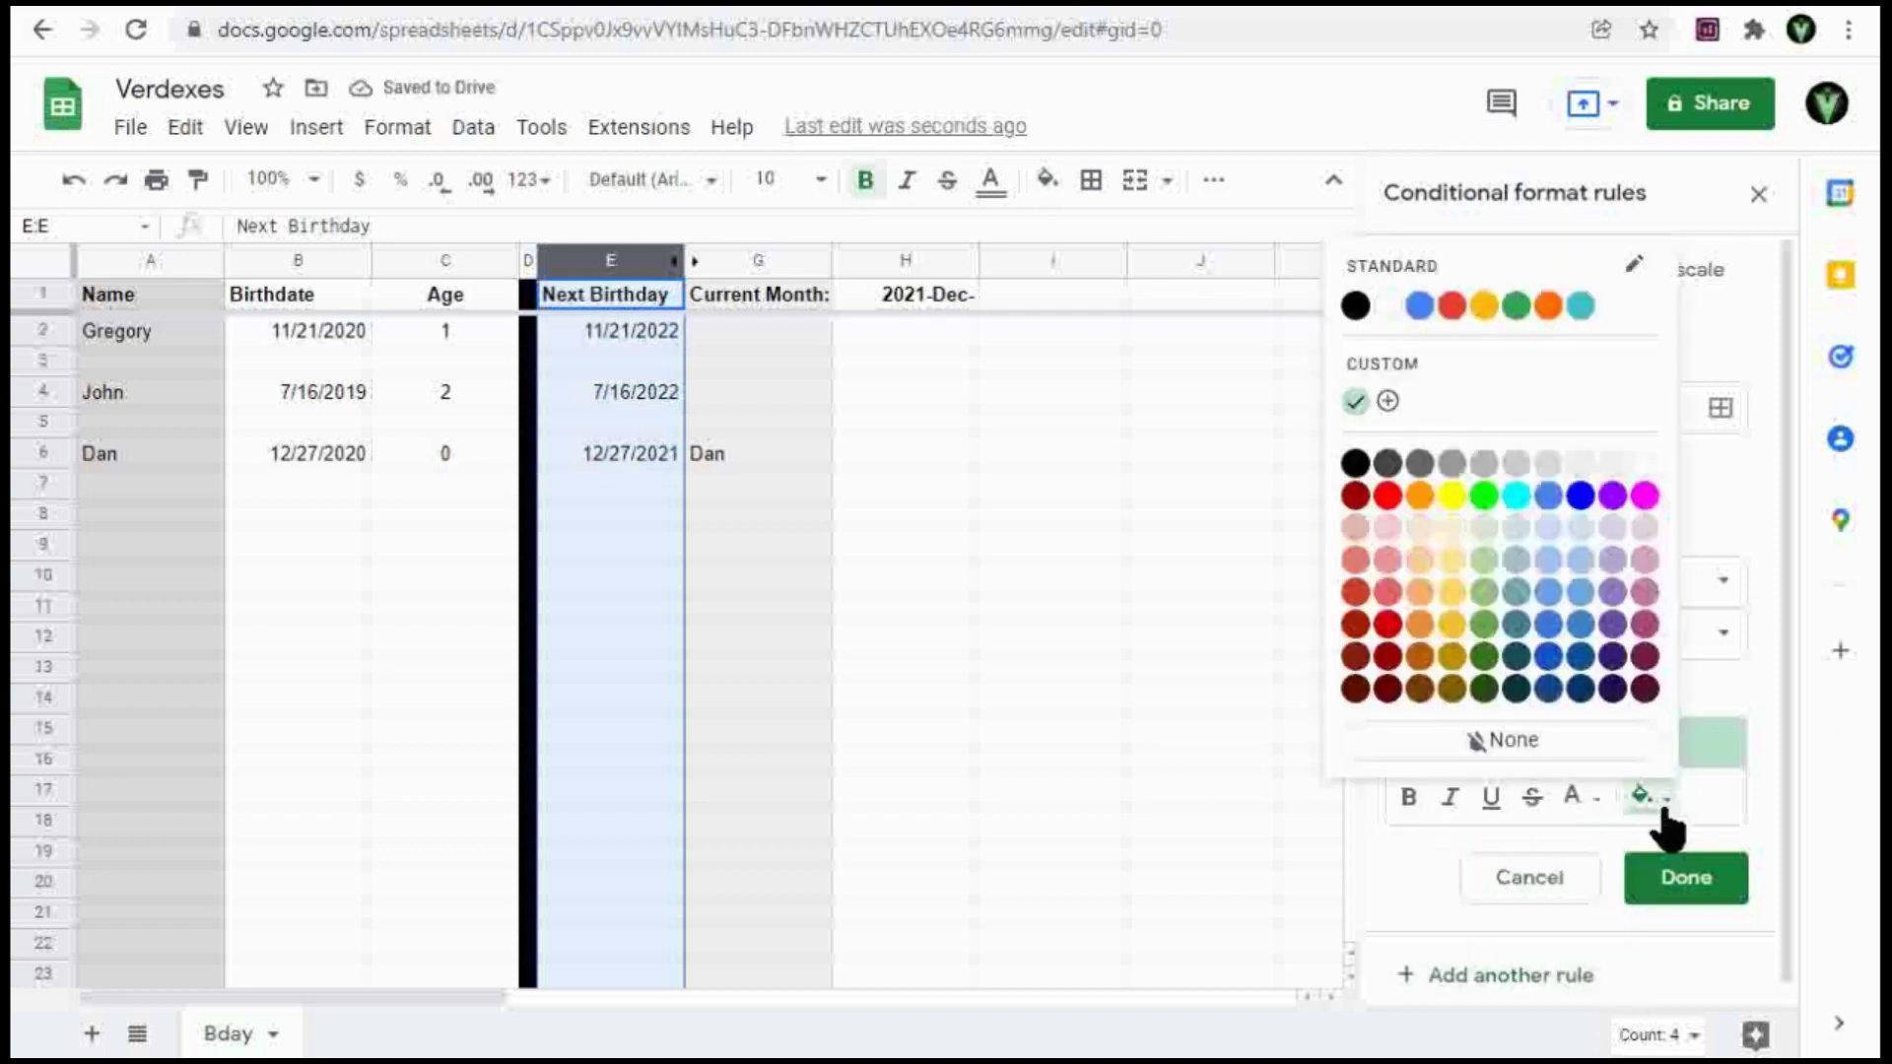
click(1452, 495)
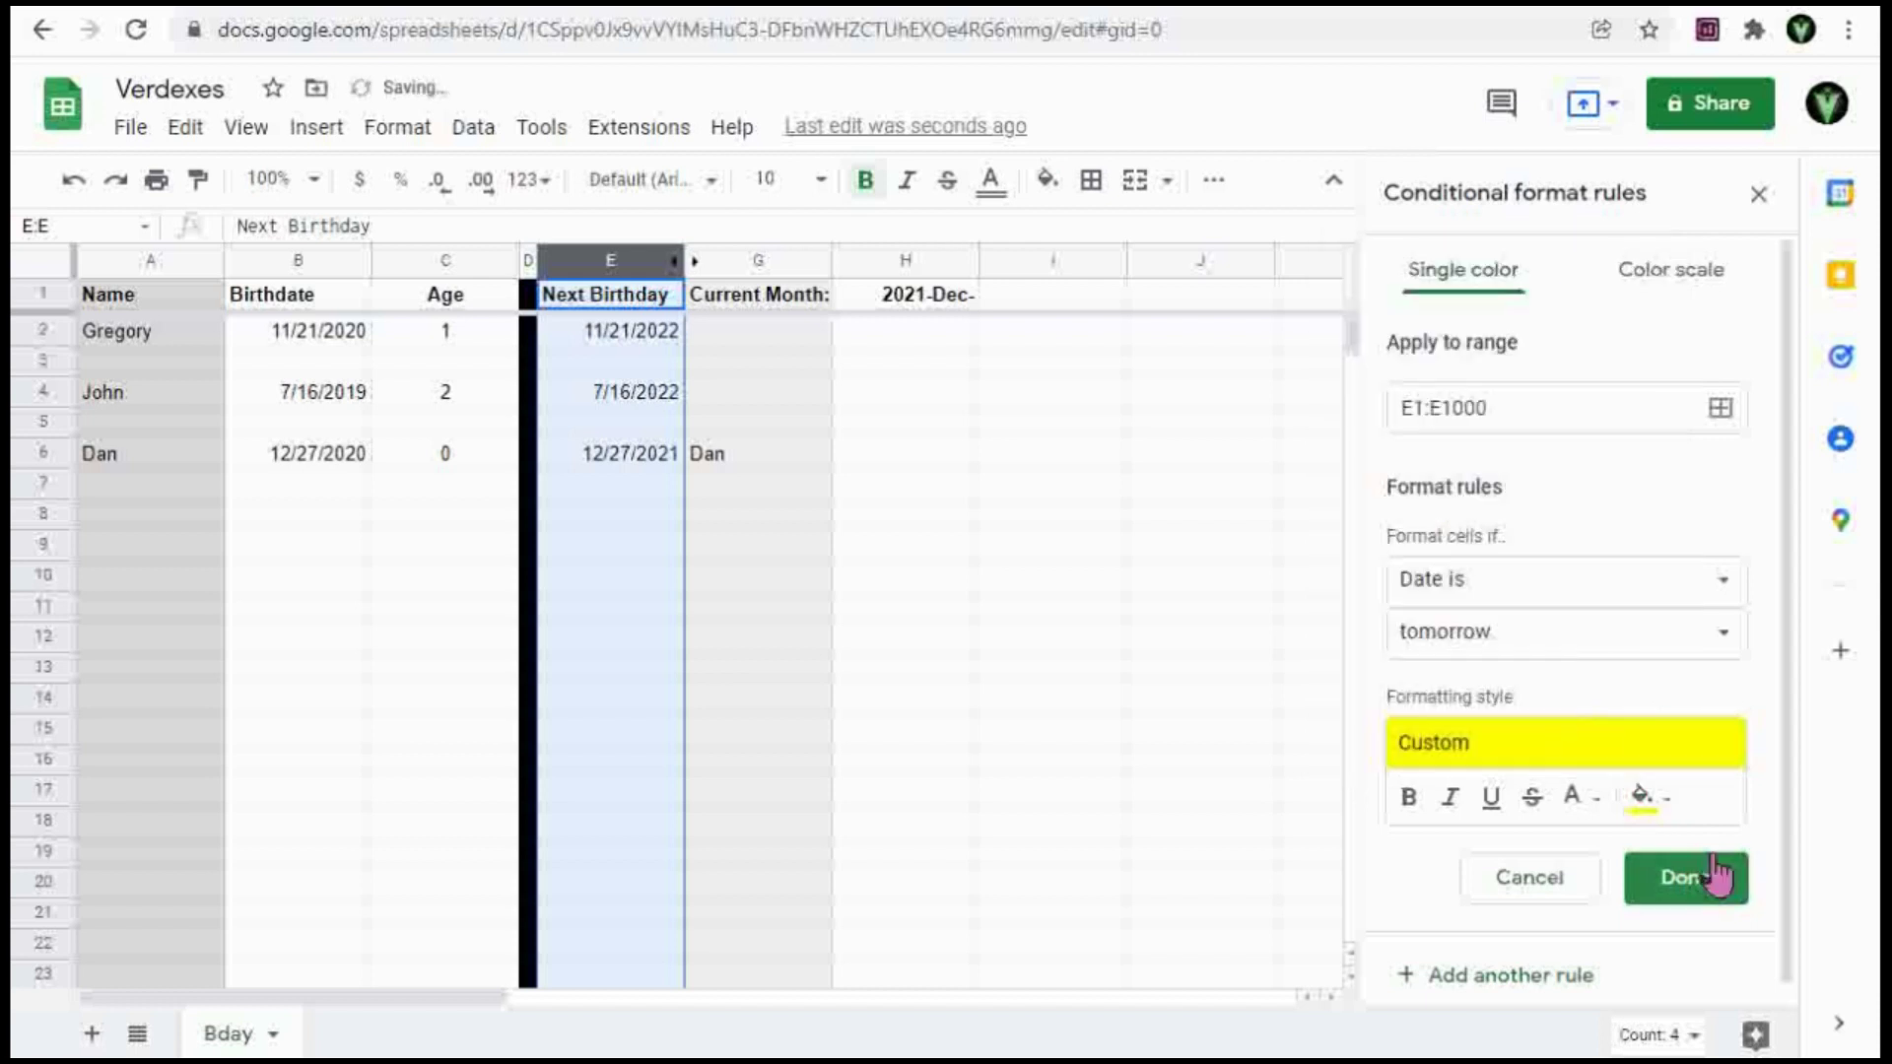
click(1691, 878)
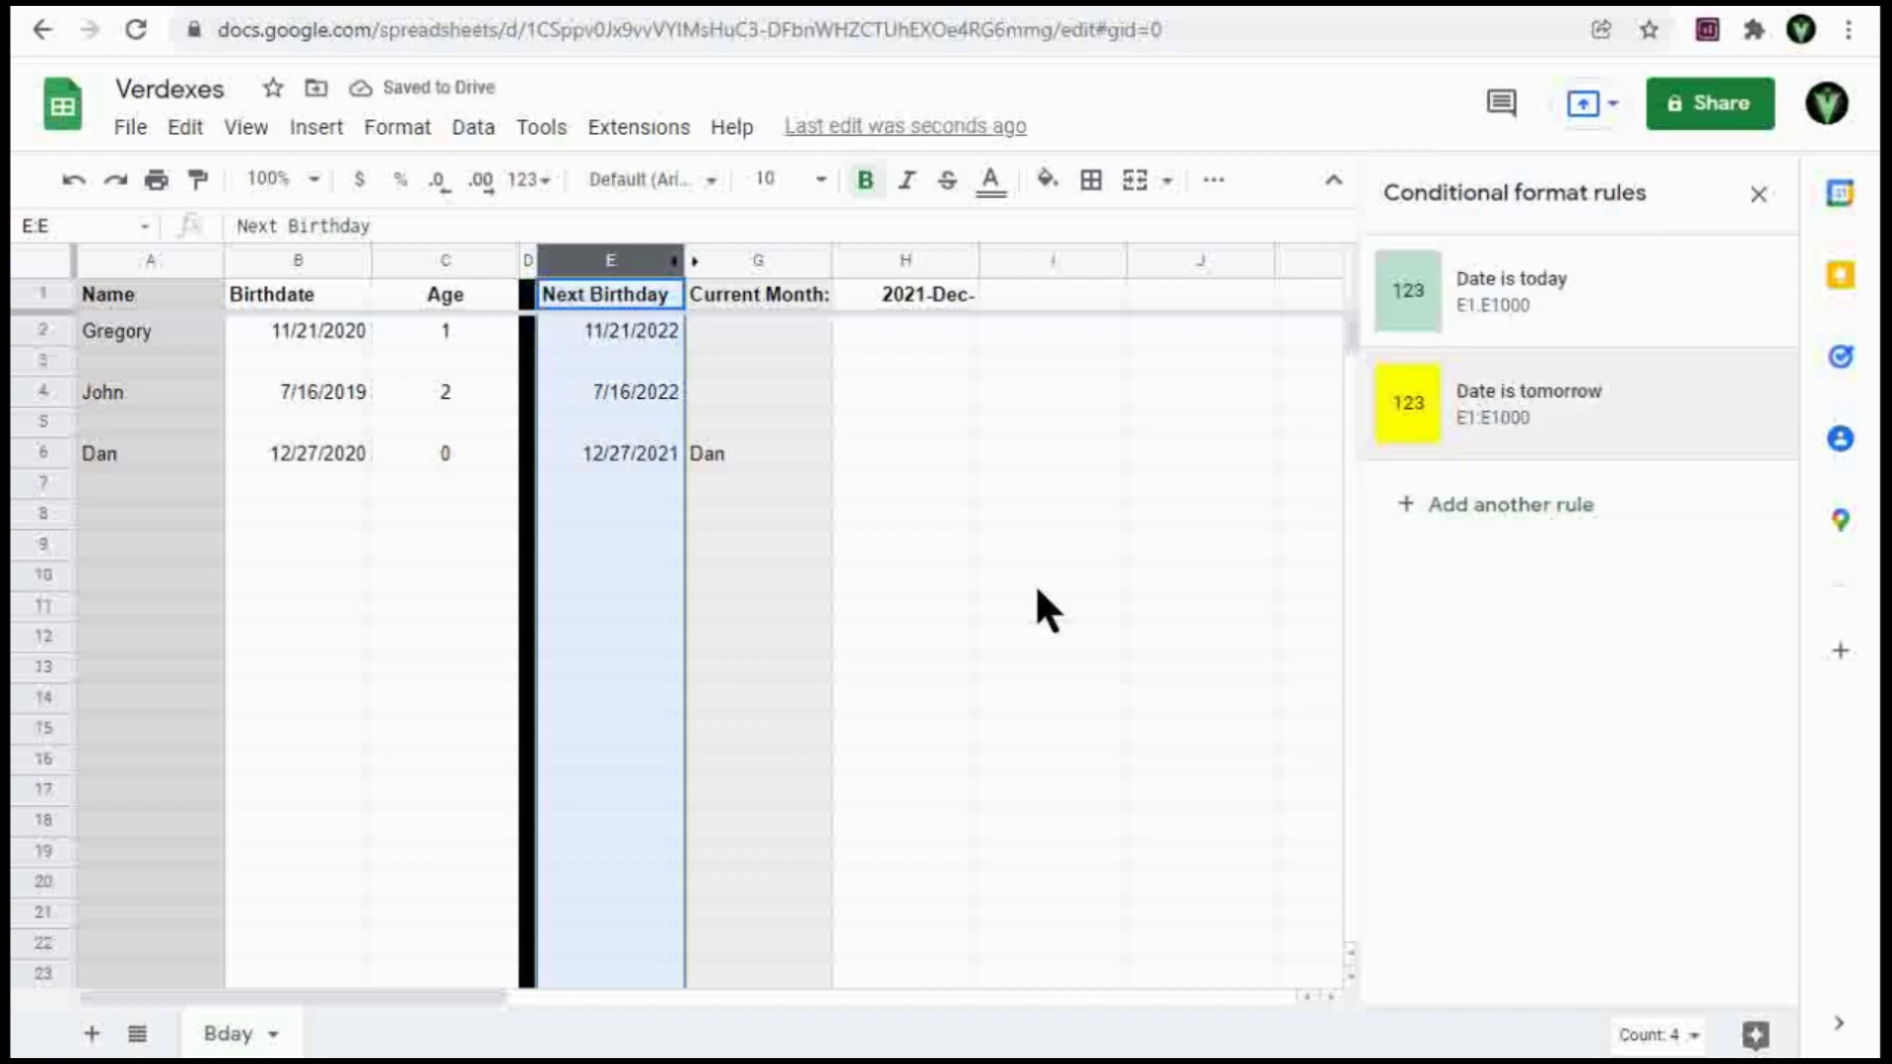
Add a red preset-style rule on column E for dates in the past week.
click(1518, 513)
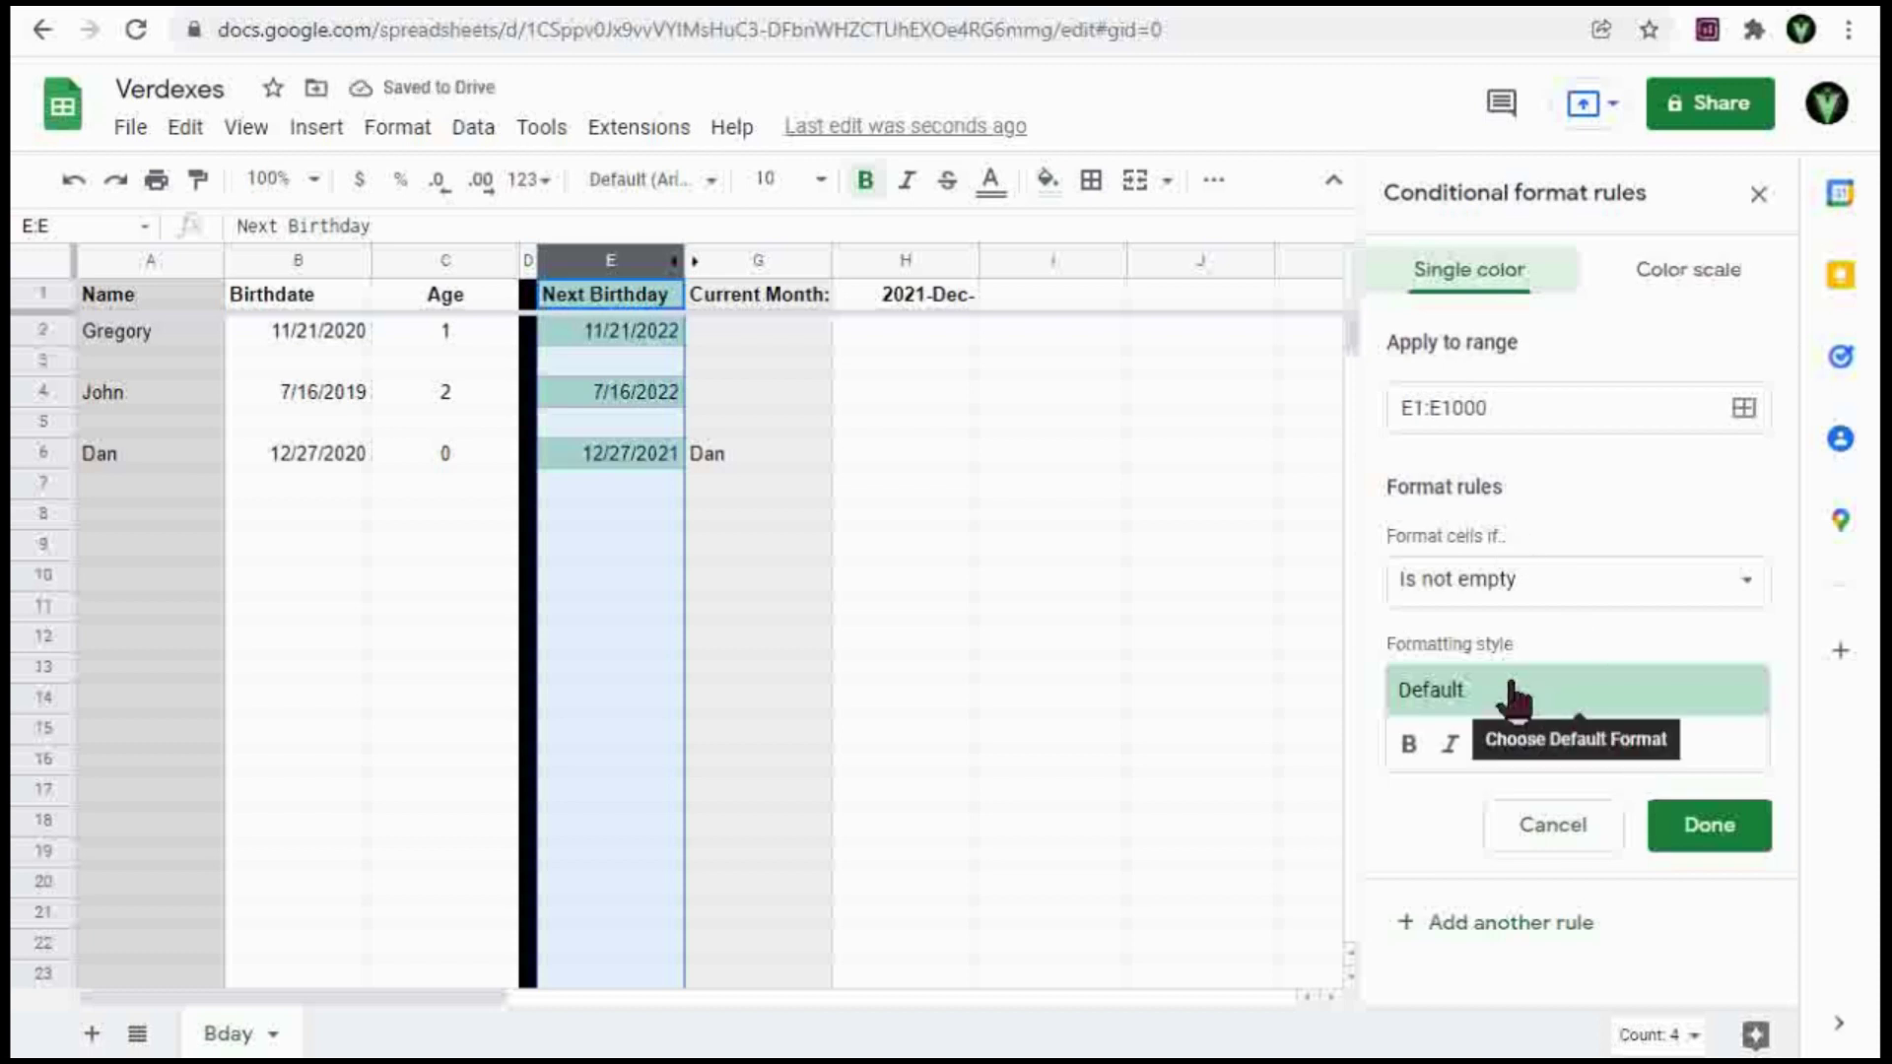
click(1520, 589)
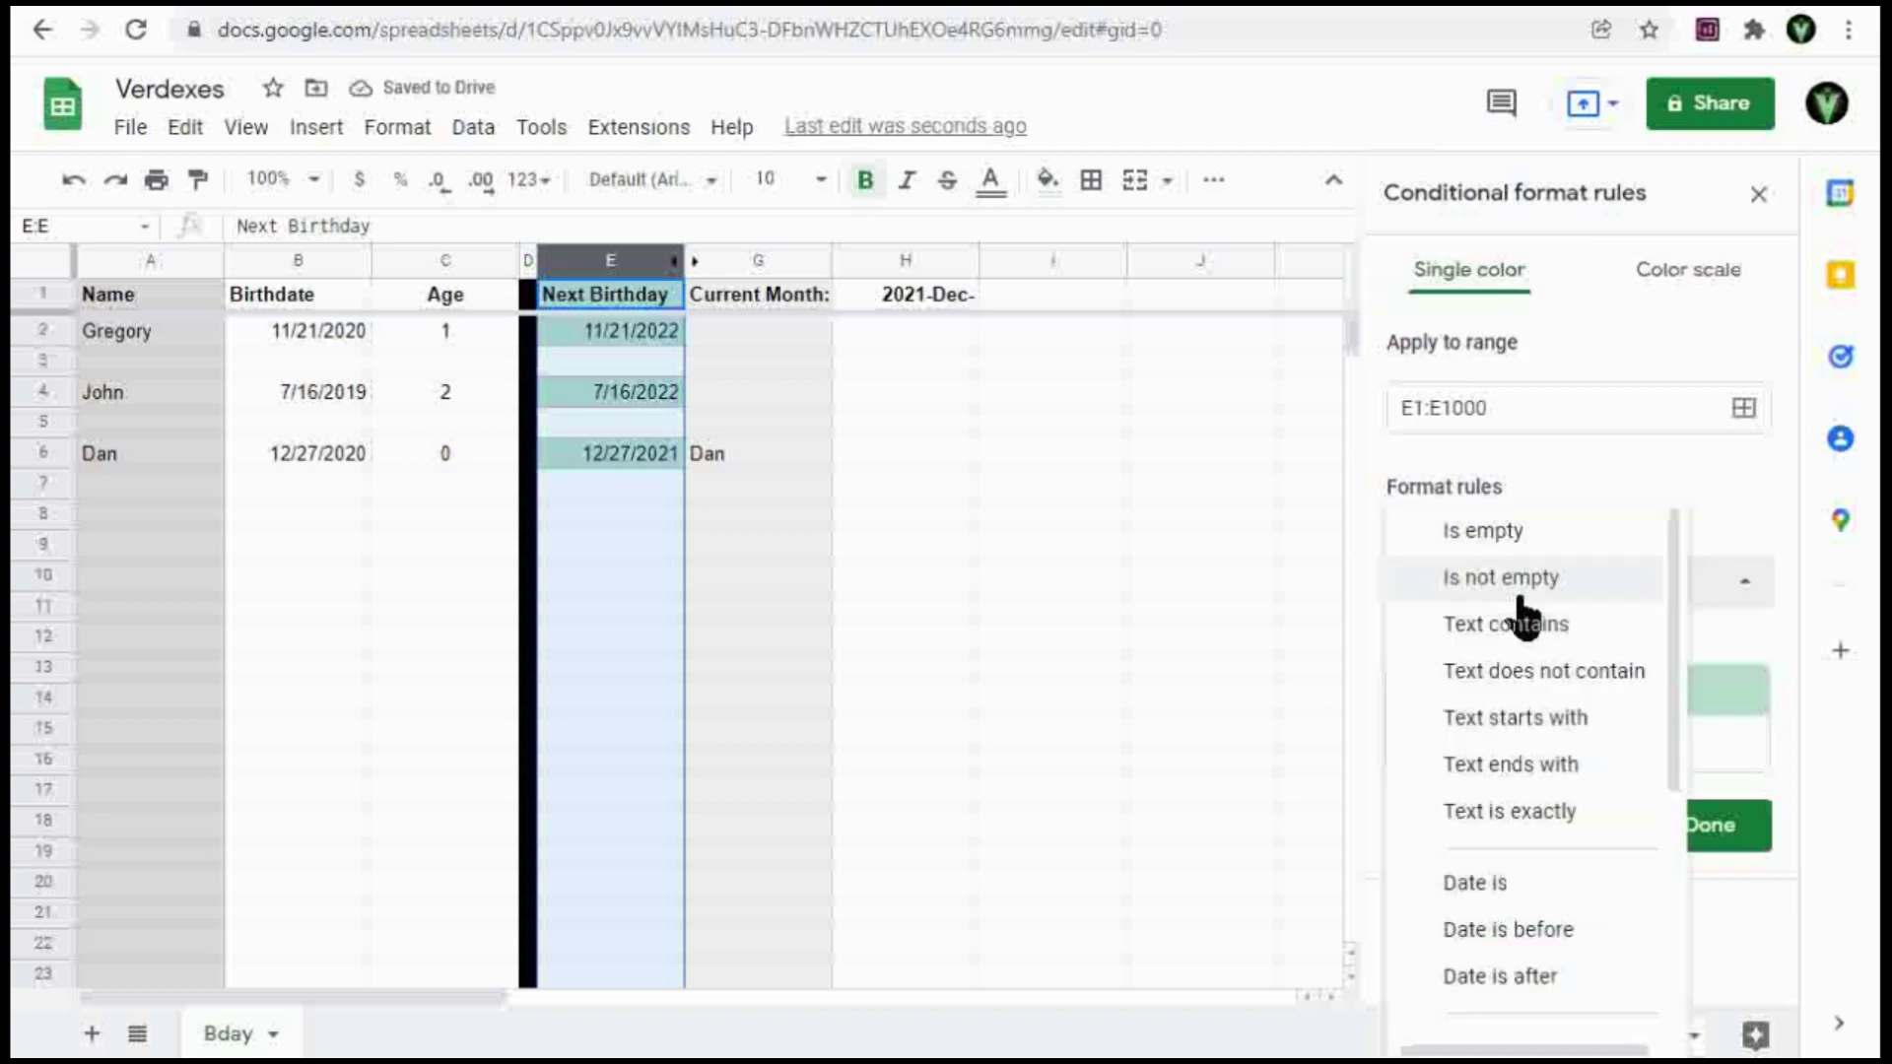
click(1529, 887)
click(1521, 635)
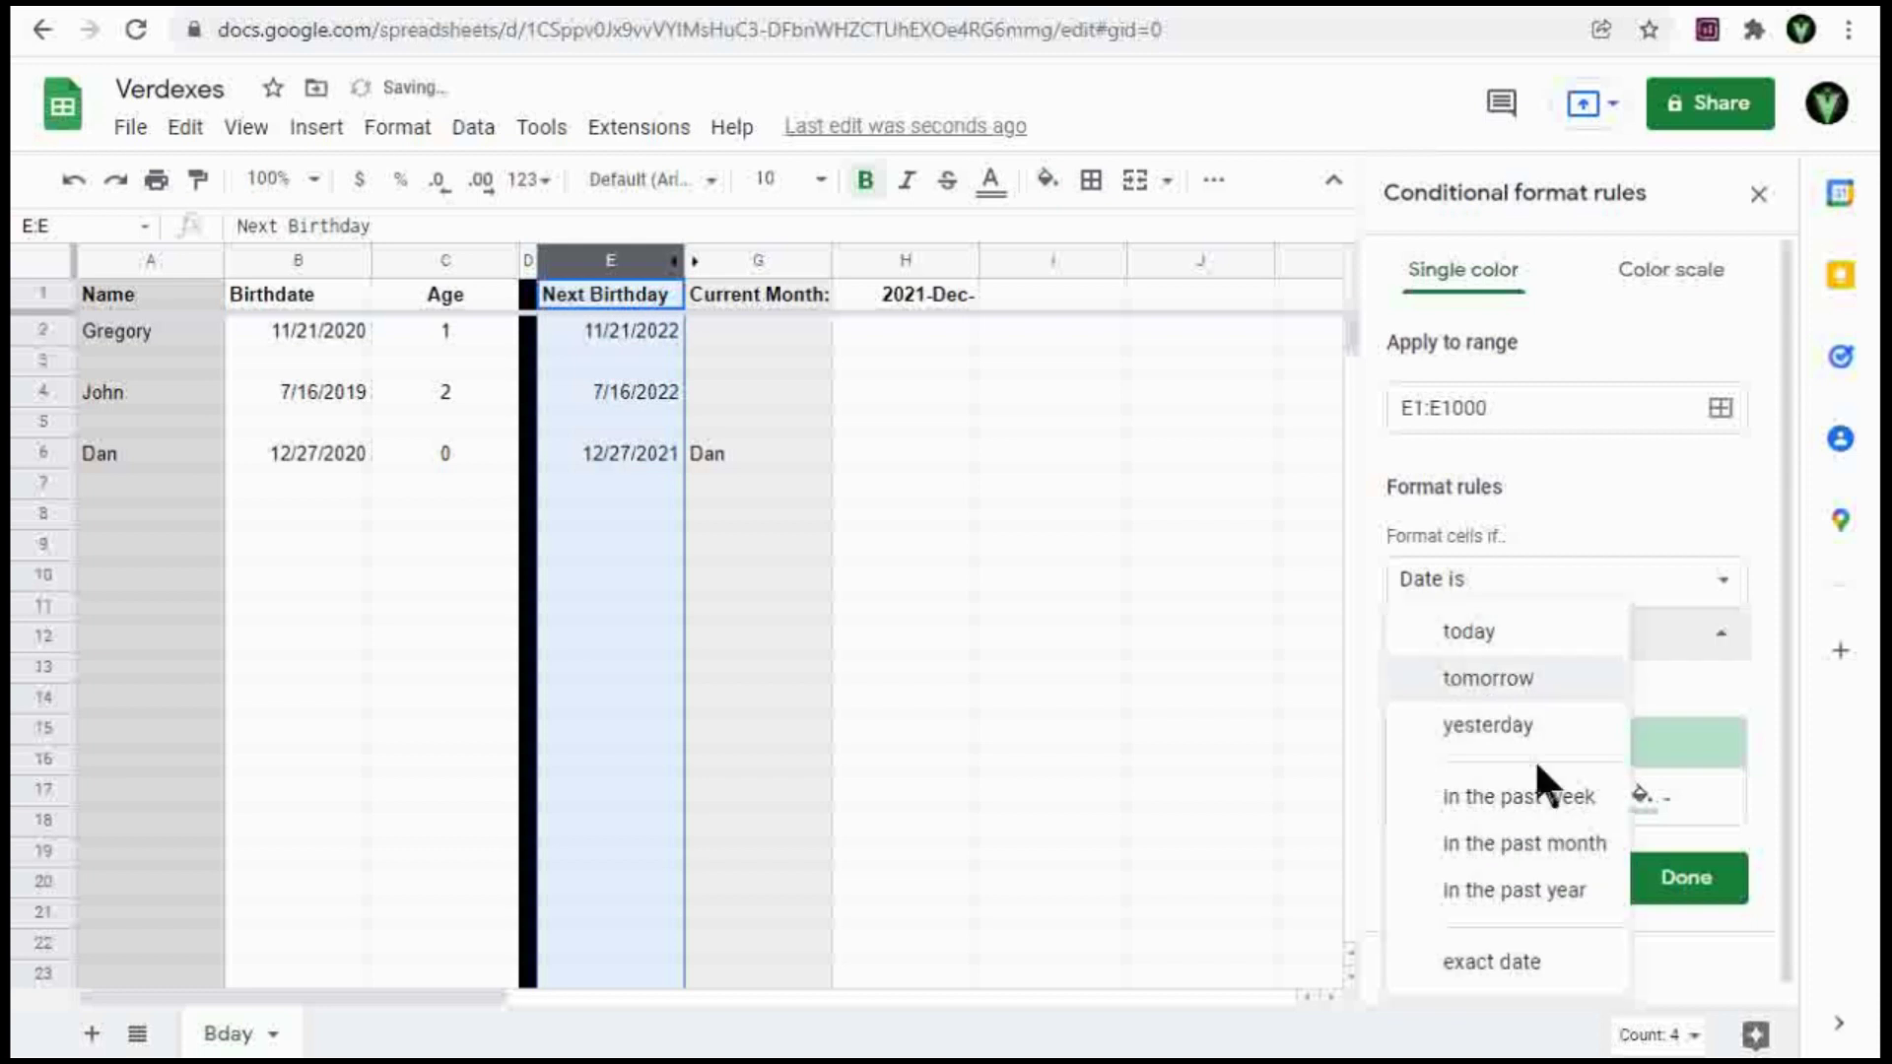
click(1530, 801)
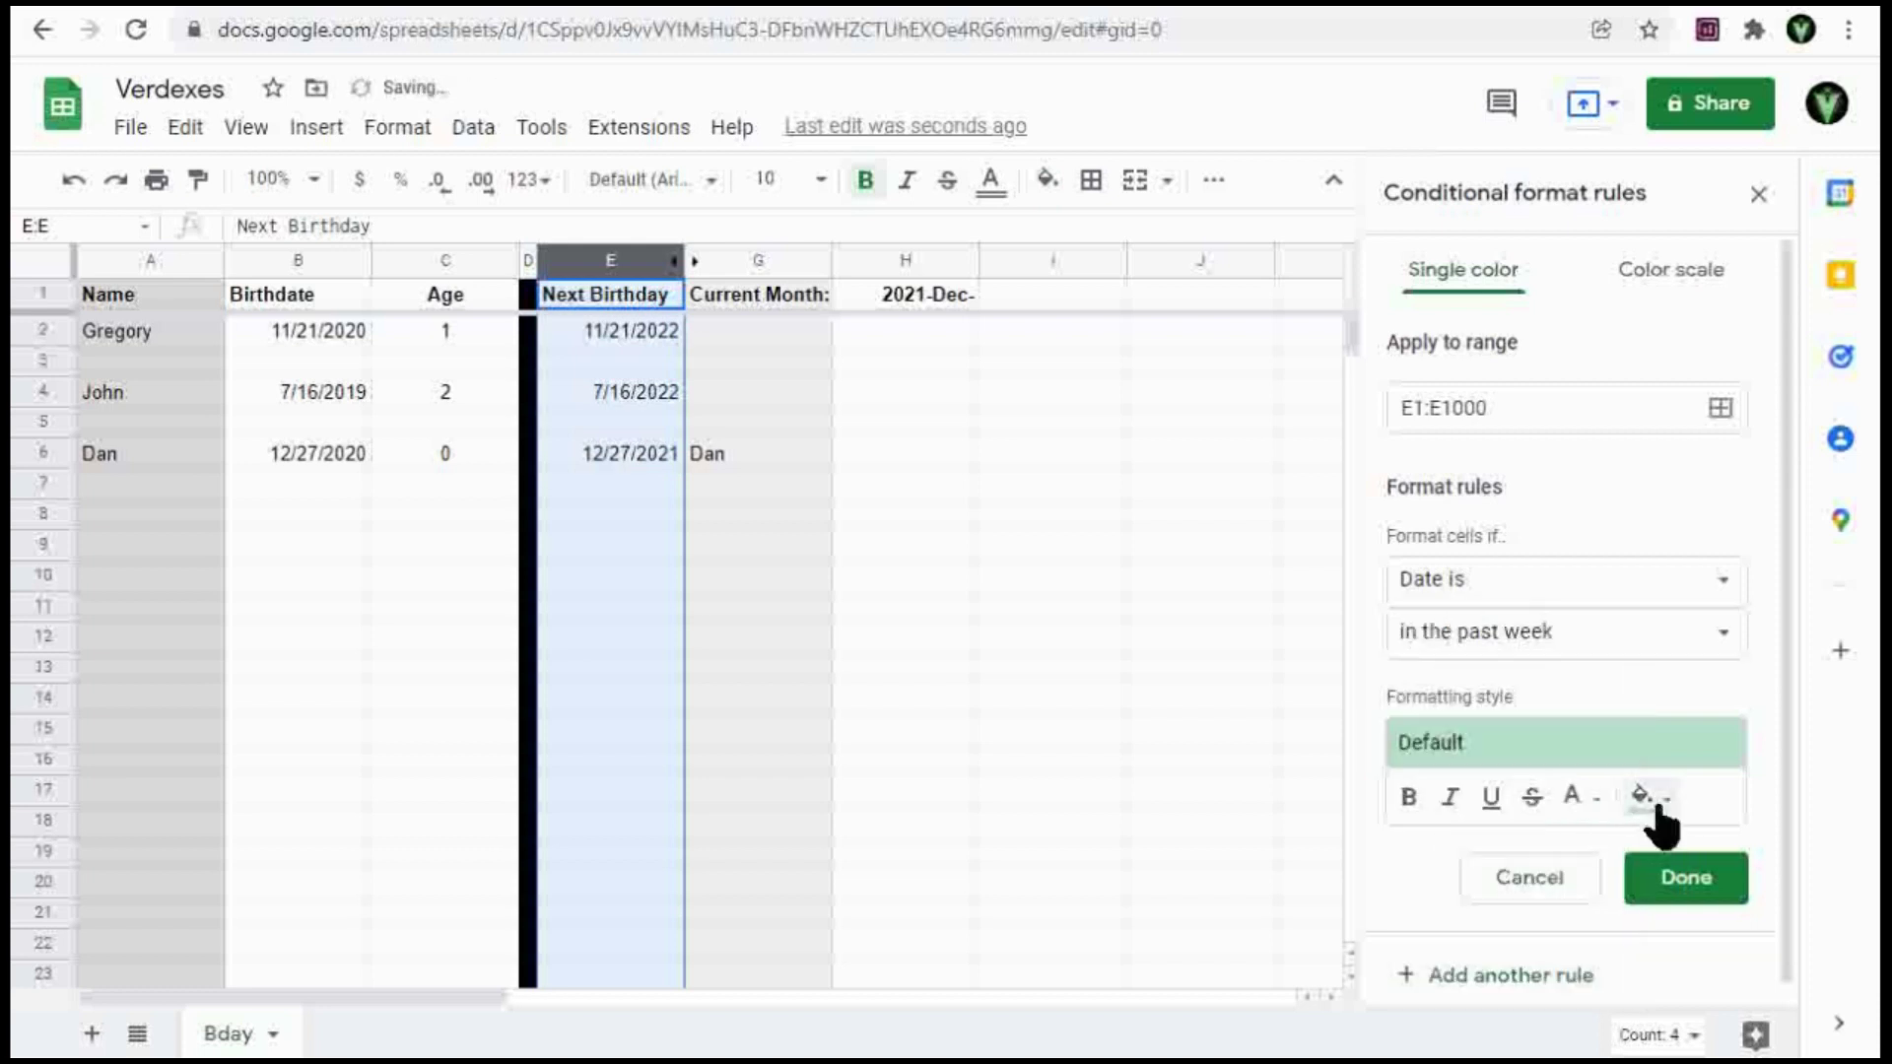
click(1650, 800)
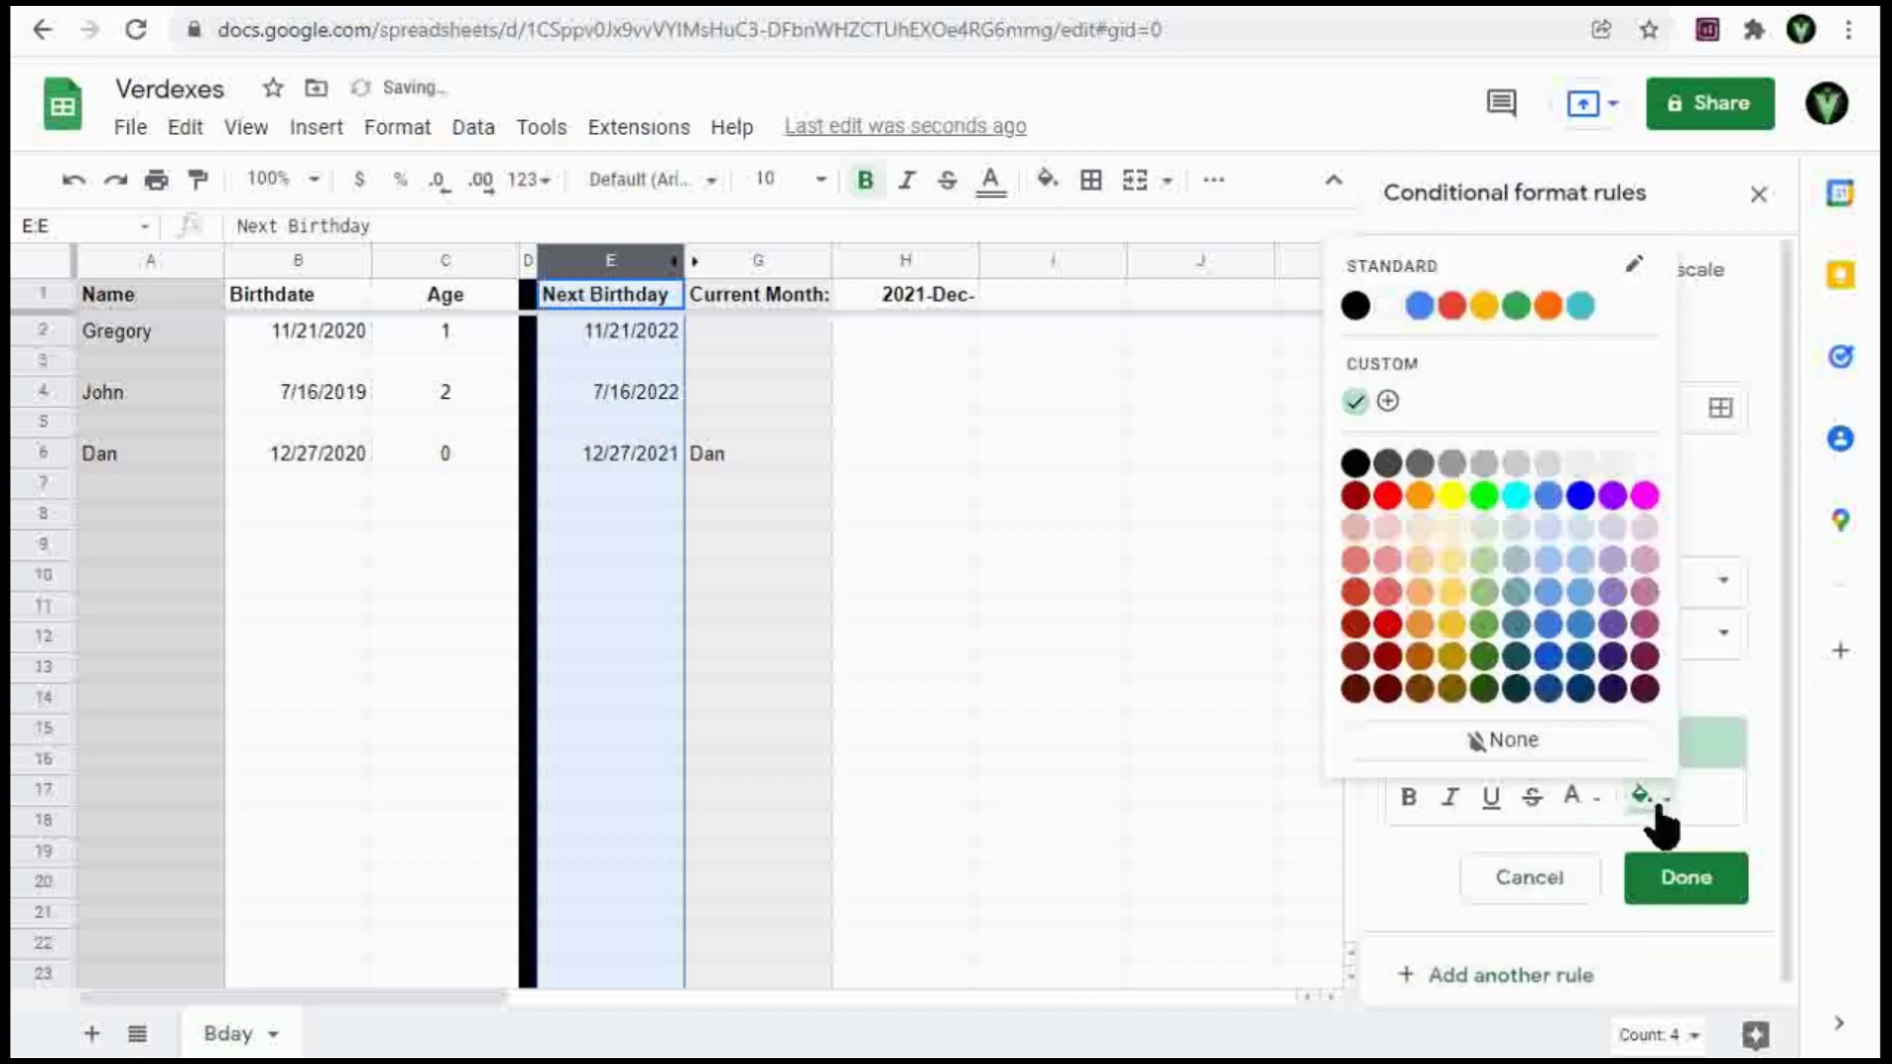
click(1711, 752)
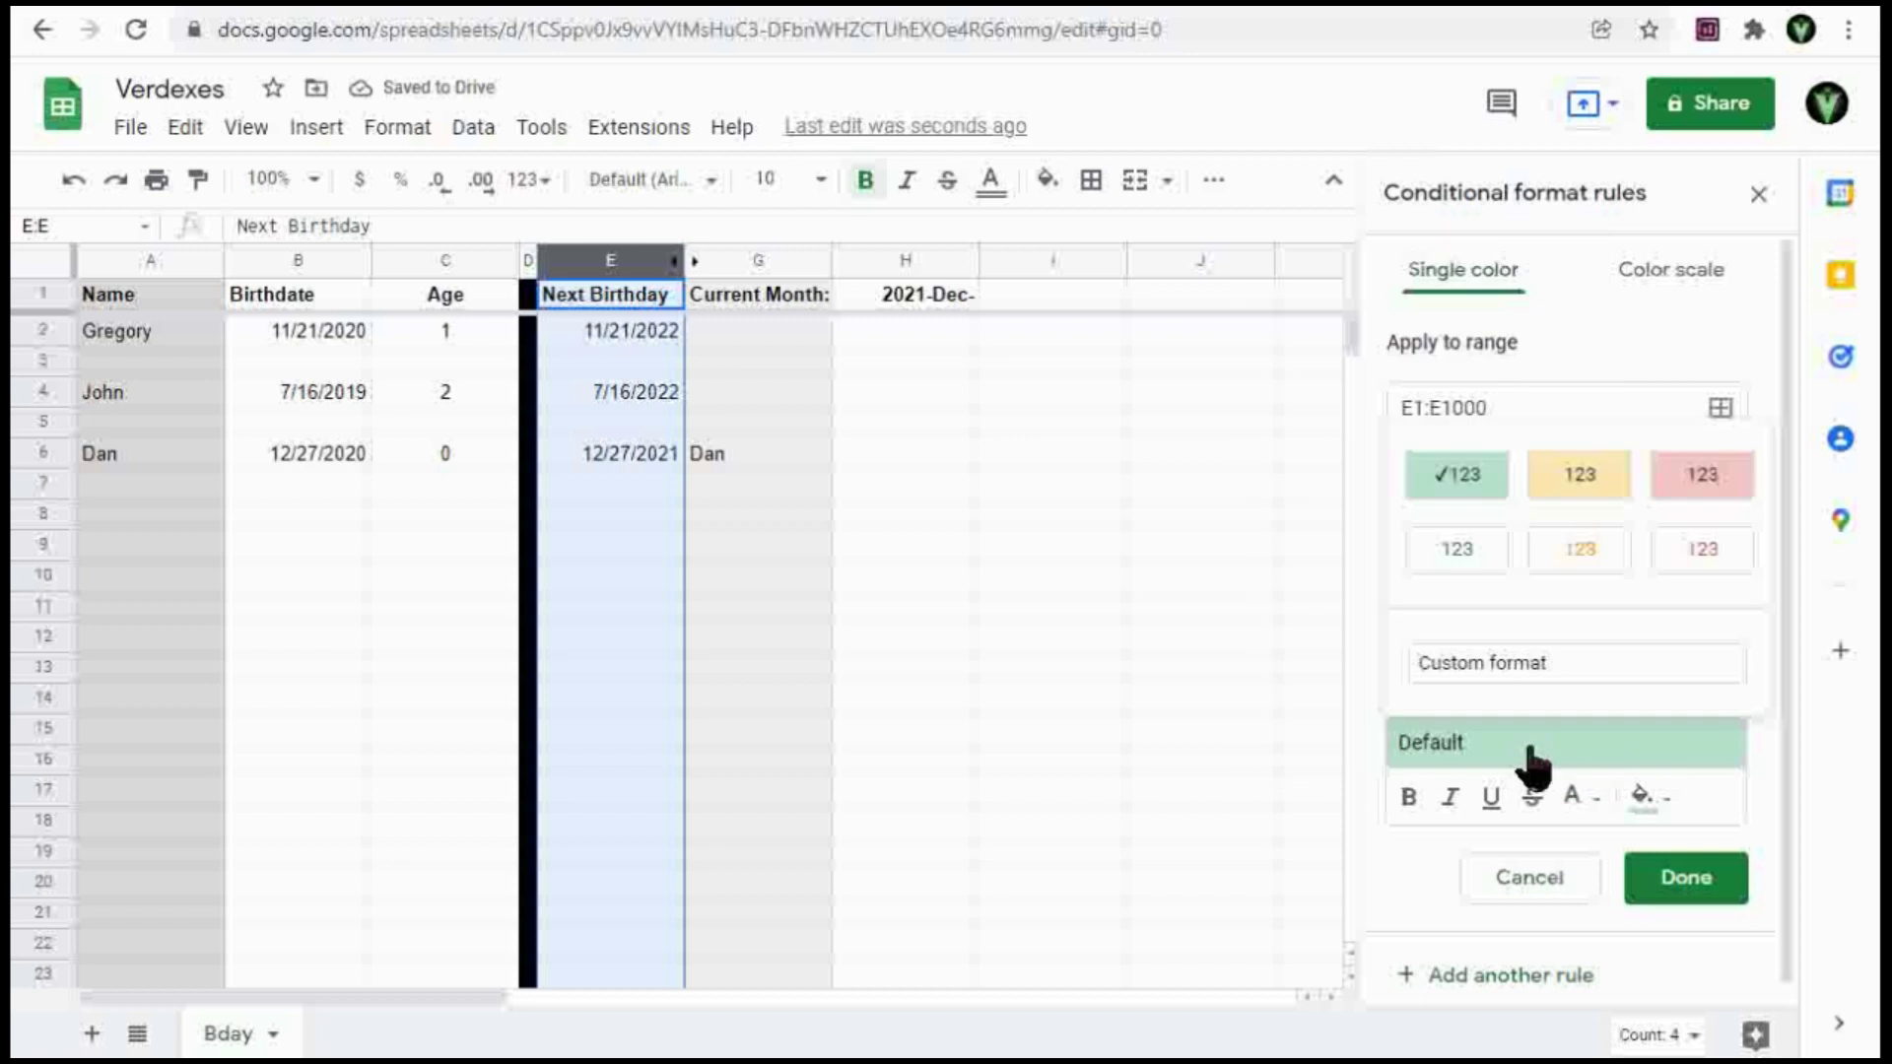
click(1702, 478)
click(1687, 881)
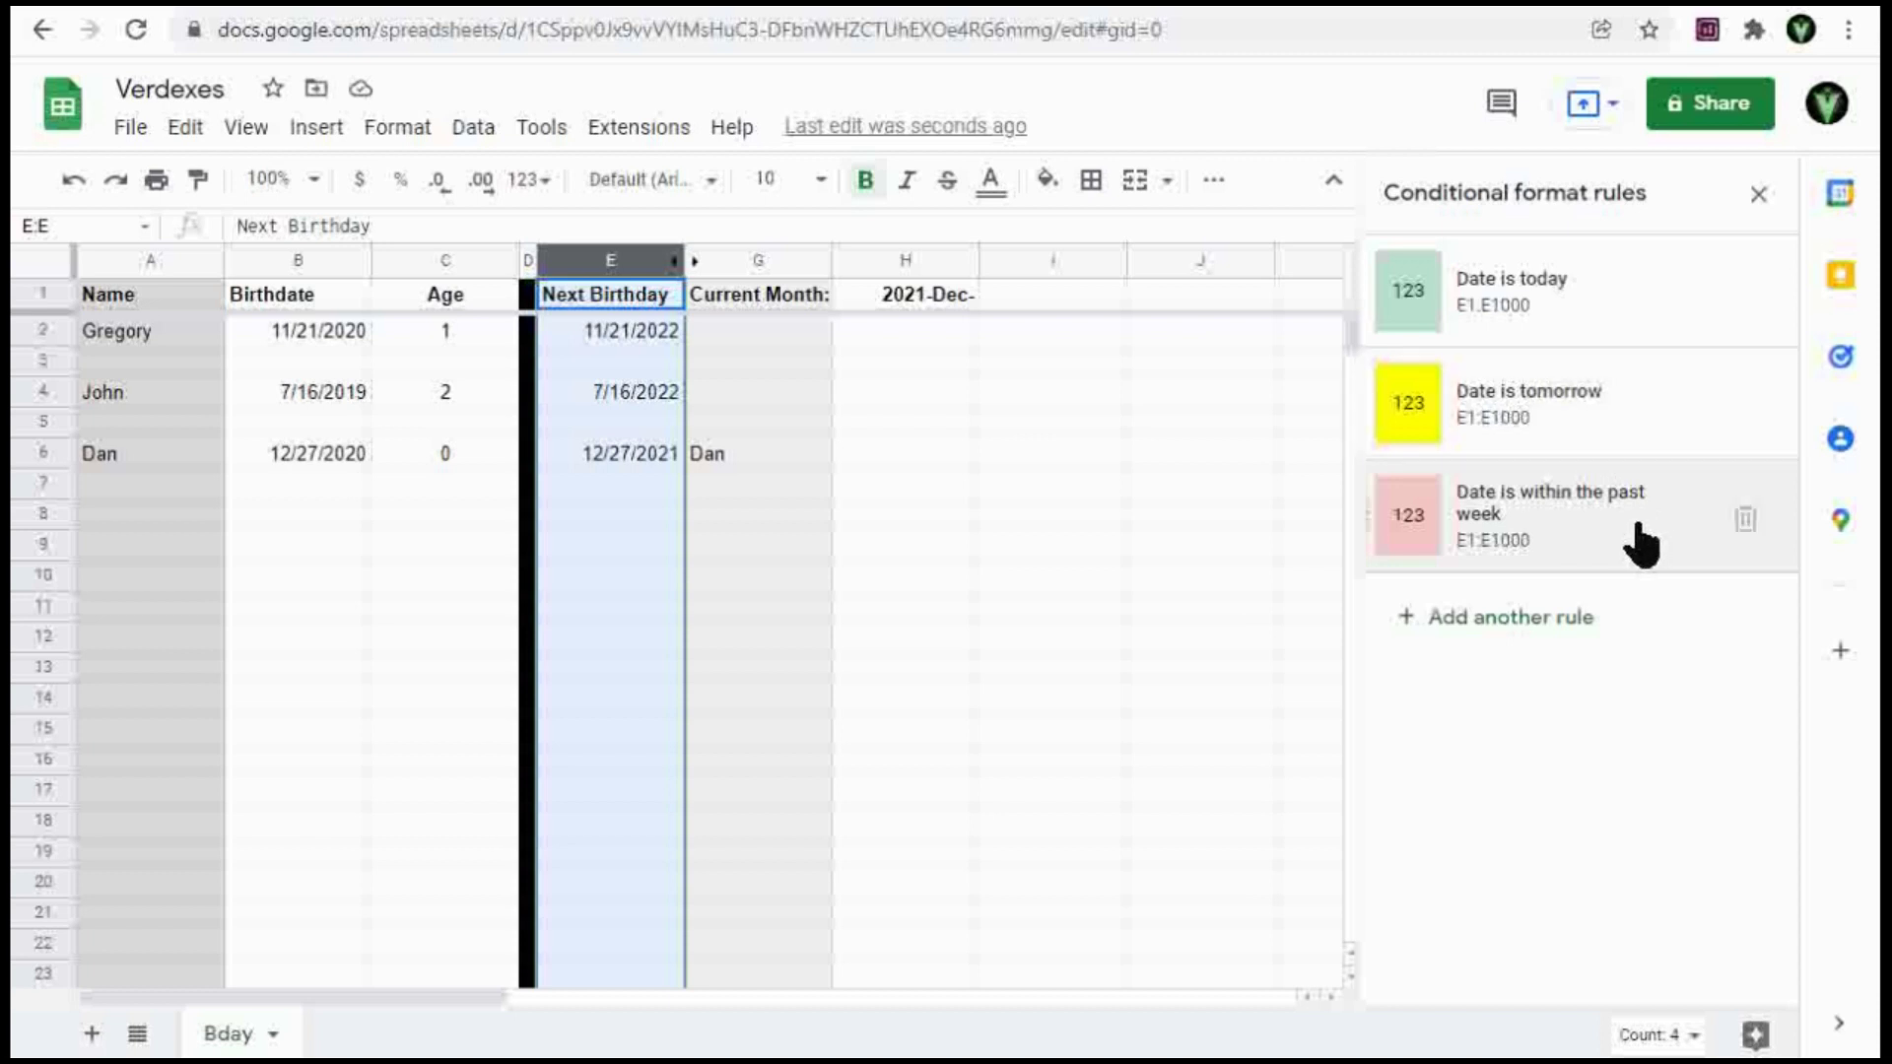
Close the Conditional format rules sidebar.
click(1761, 197)
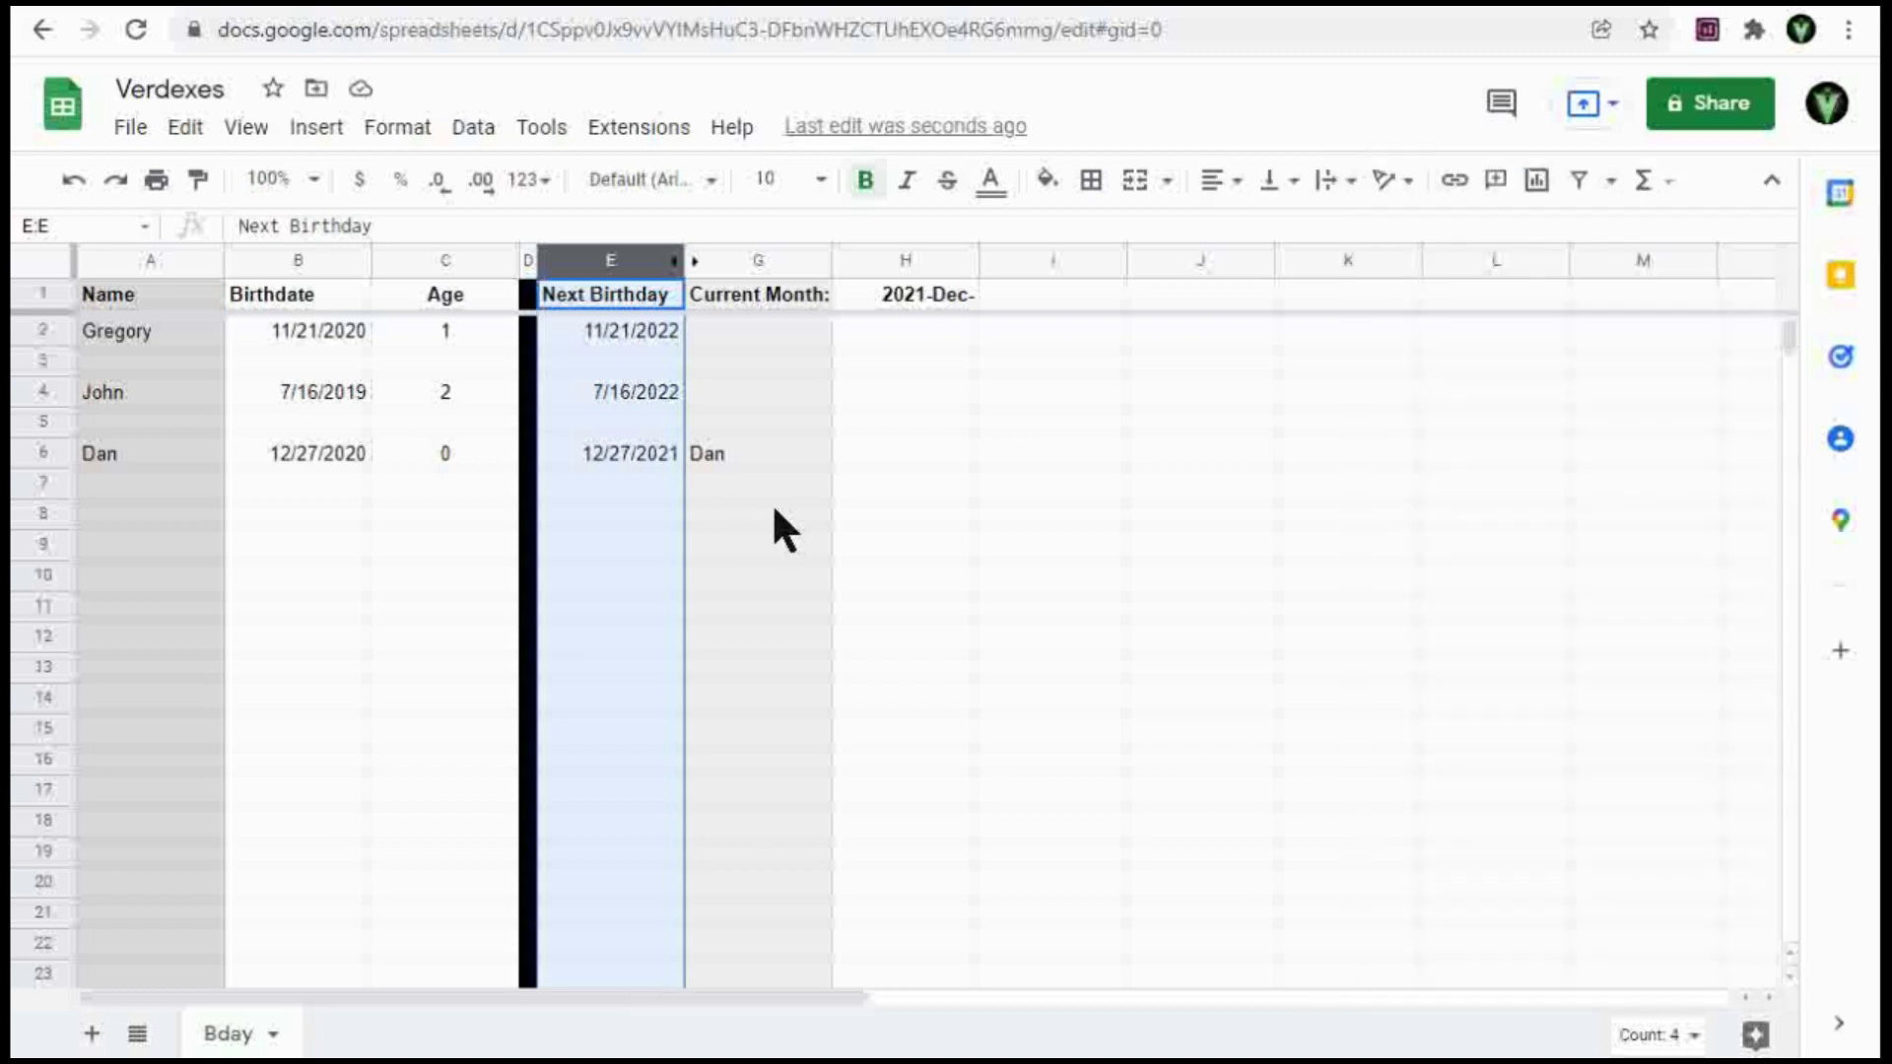